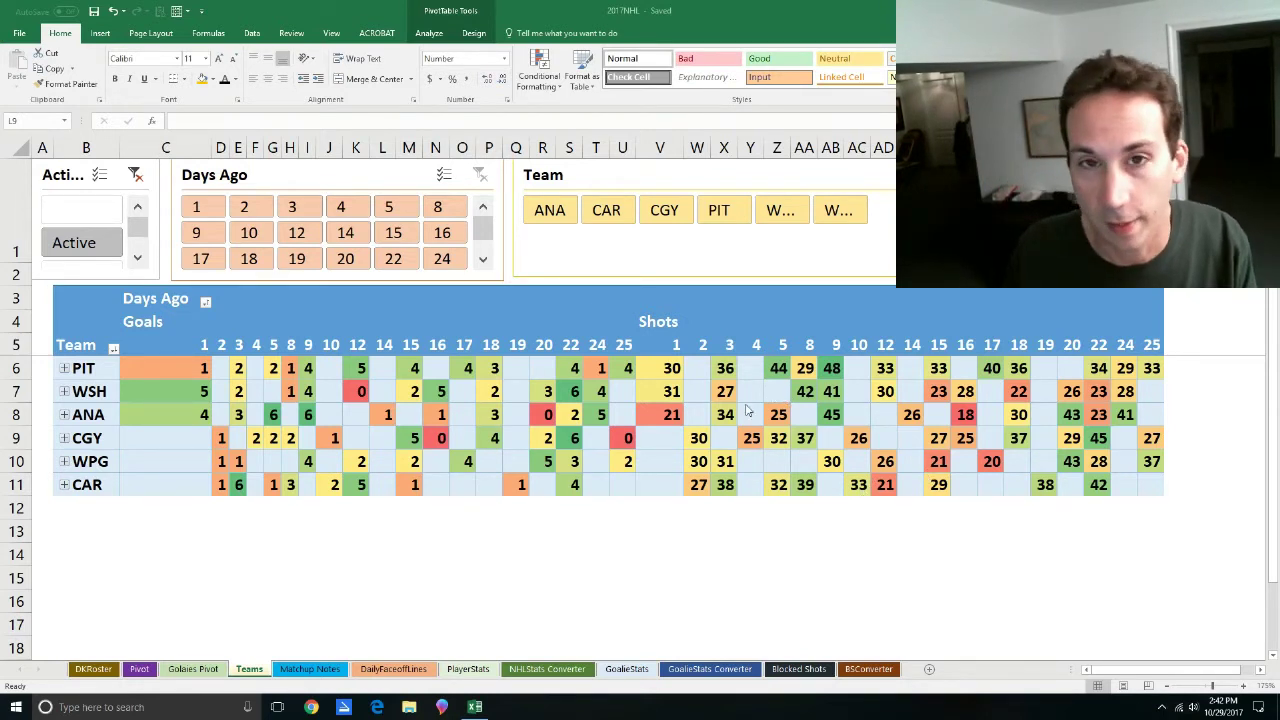
Look over the team PPG figures by days ago on the Pivot sheet, and return to the Teams sheet.
{"action": "left_click", "coordinate": [139, 669]}
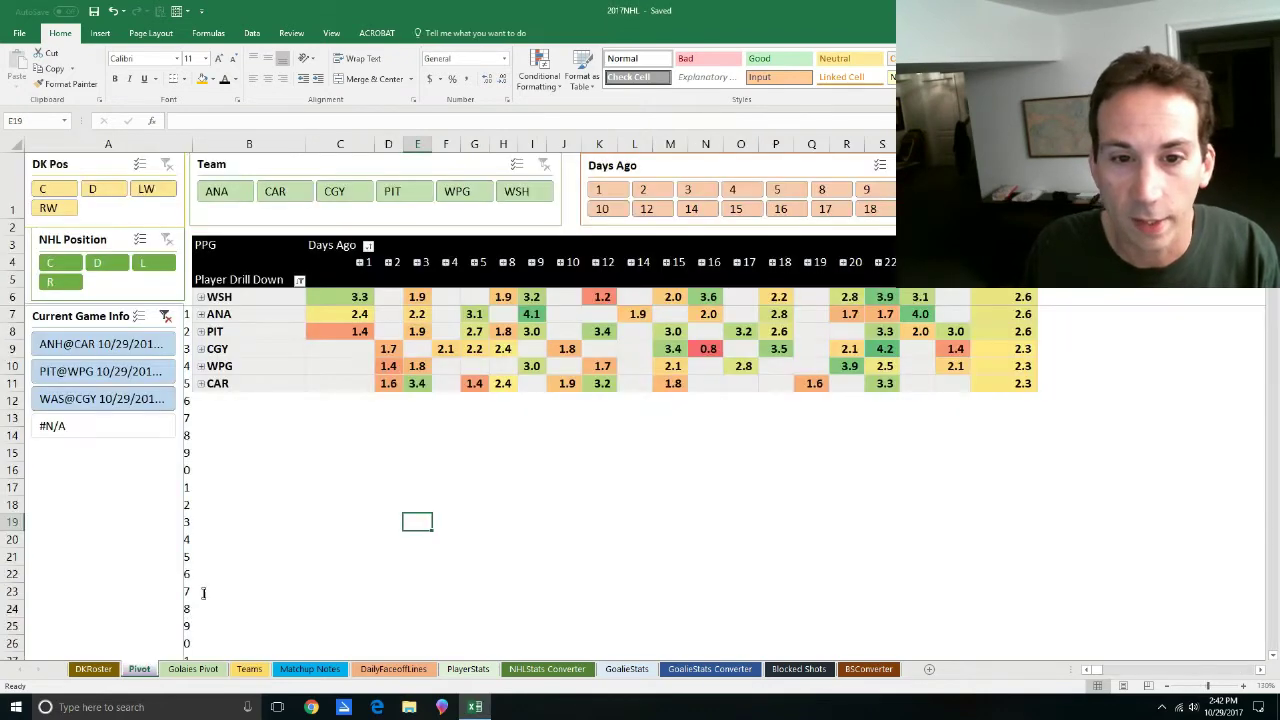
{"action": "scroll", "coordinate": [218, 566], "scroll_direction": "up", "scroll_amount": 1}
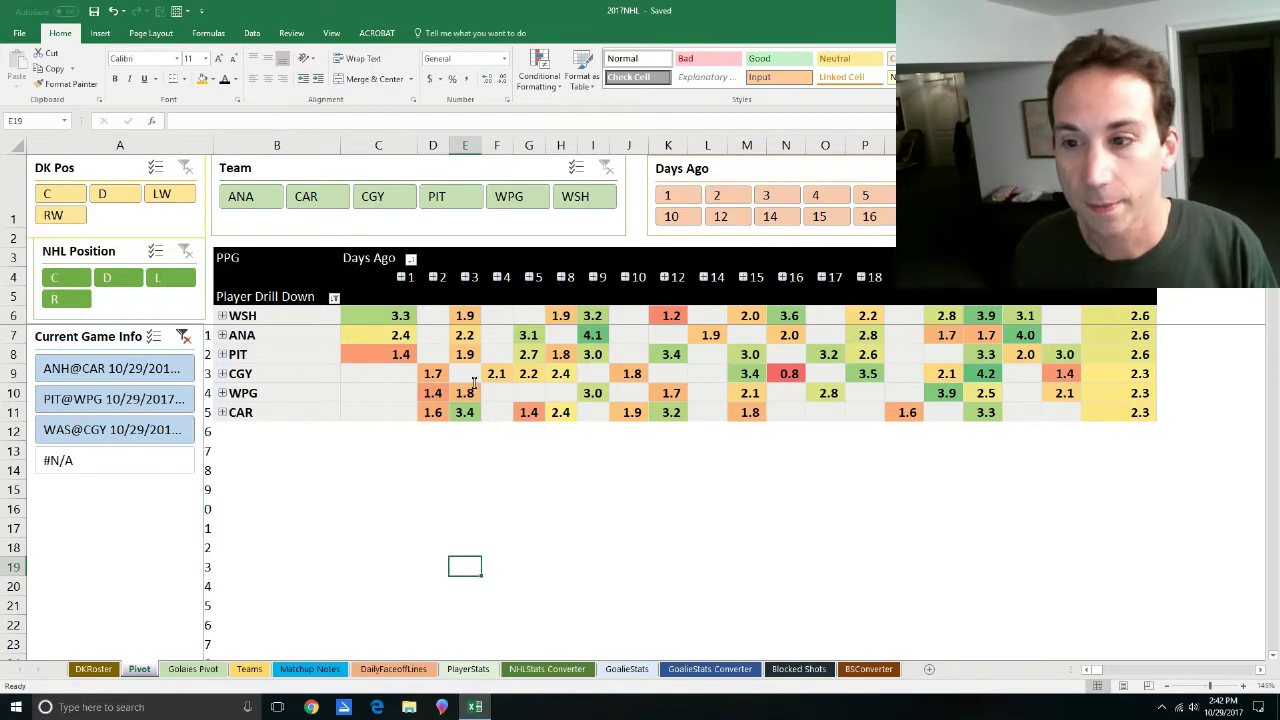
{"action": "left_click", "coordinate": [248, 669]}
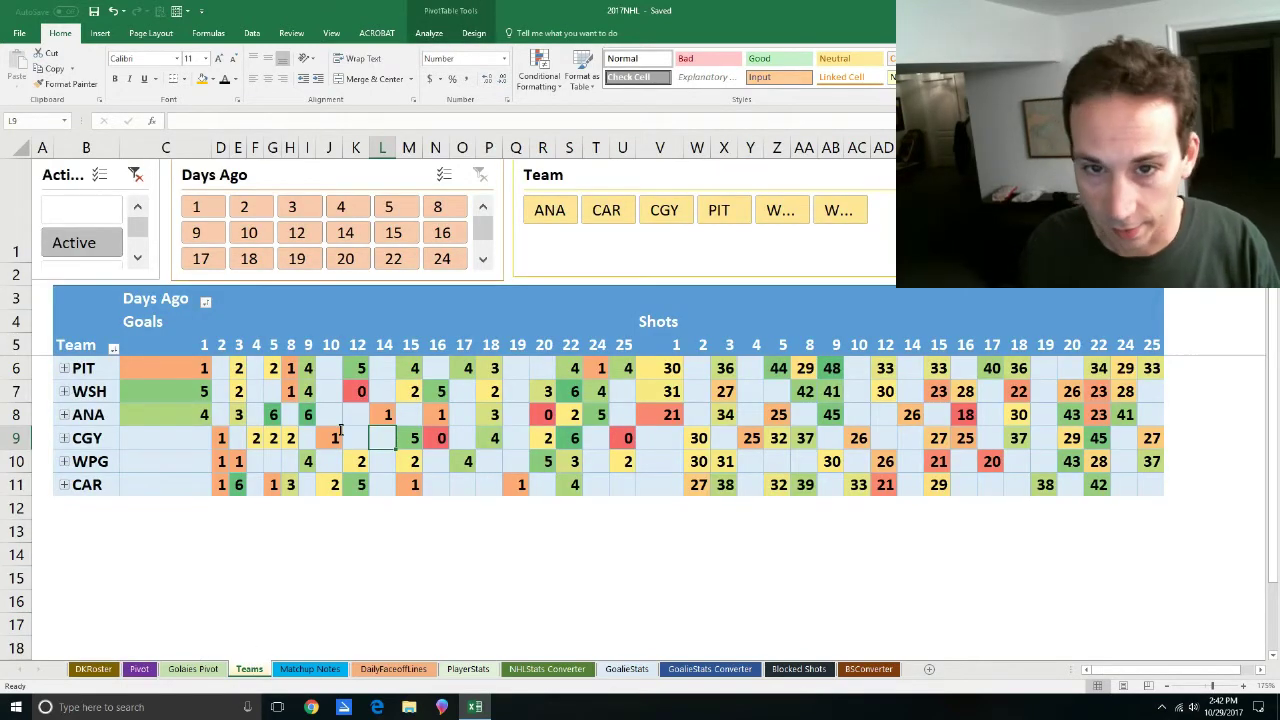
{"action": "mouse_move", "coordinate": [340, 430]}
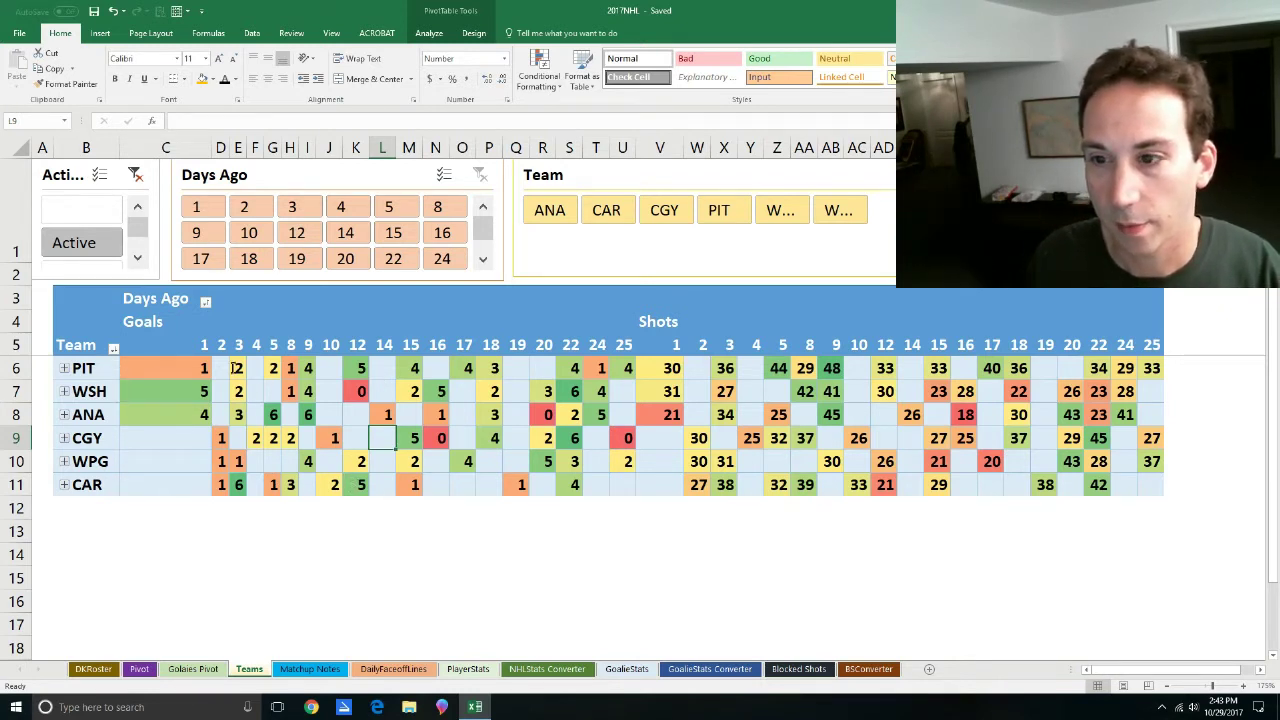
Sort the Team rows of the Teams pivot table in descending order by Goals.
{"action": "left_click", "coordinate": [97, 369]}
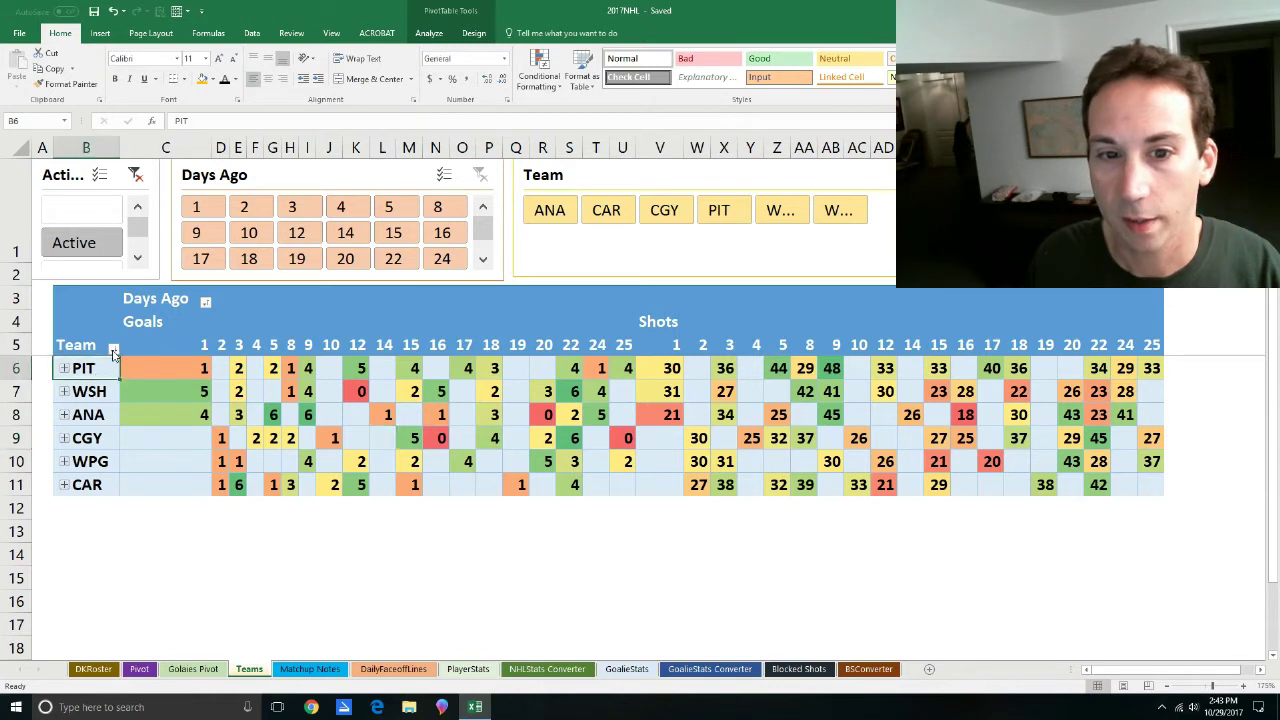
{"action": "left_click", "coordinate": [113, 348]}
{"action": "left_click", "coordinate": [60, 420]}
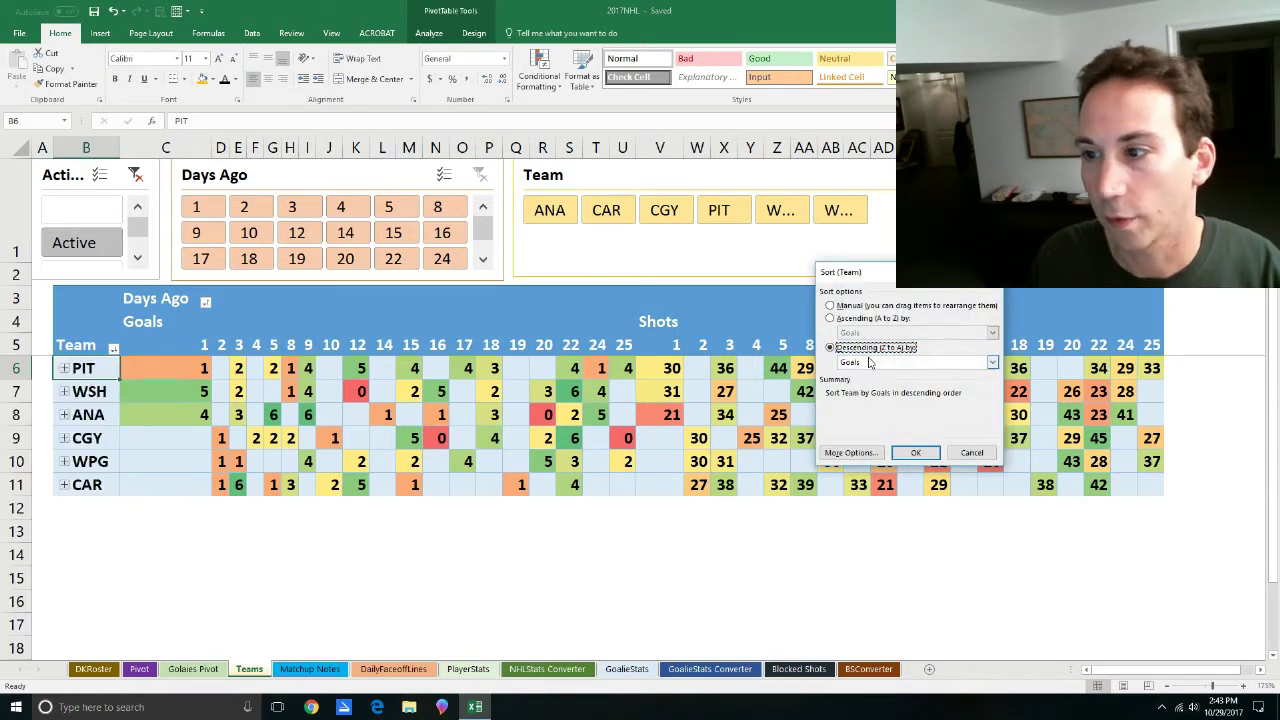
{"action": "left_click", "coordinate": [869, 363]}
{"action": "left_click", "coordinate": [901, 393]}
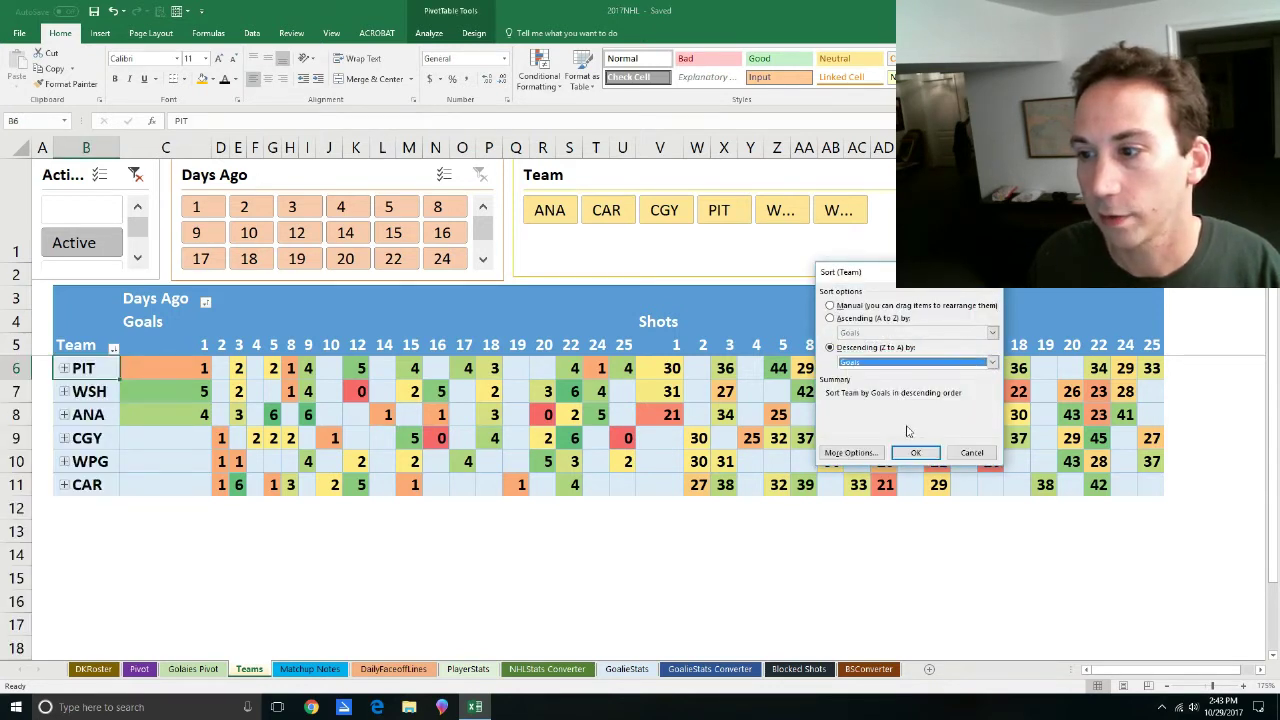
{"action": "left_click", "coordinate": [916, 453]}
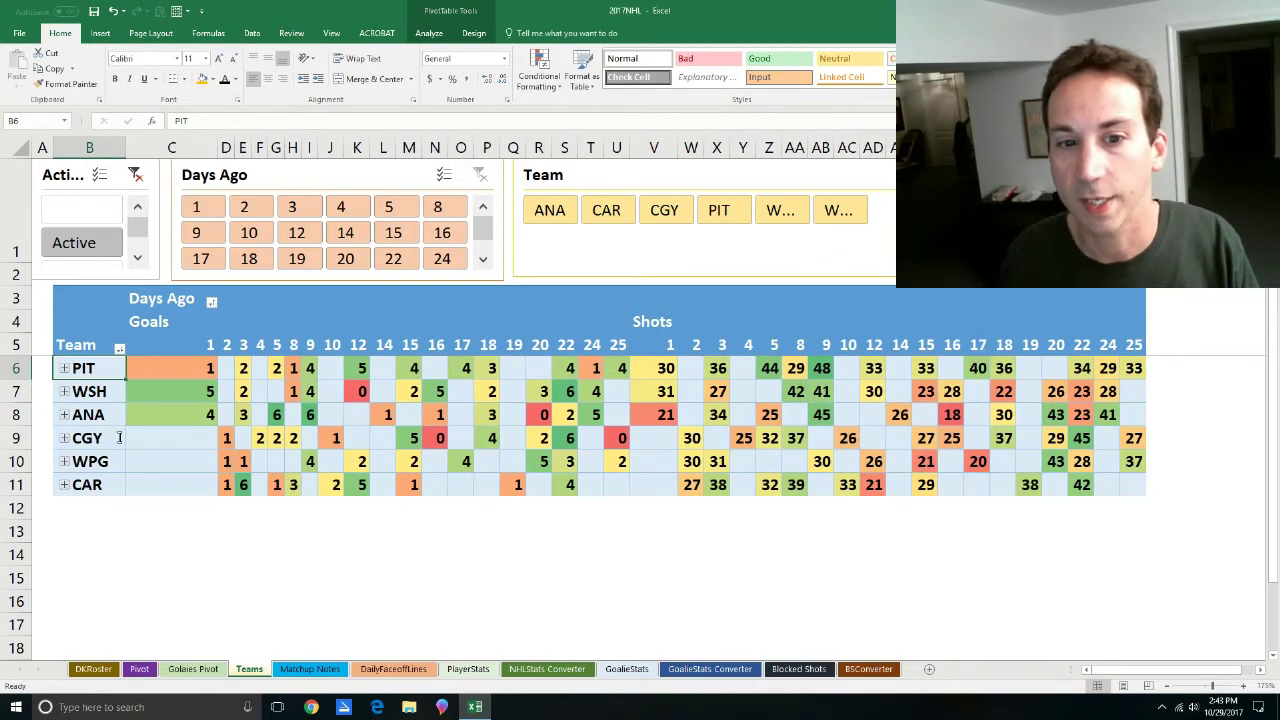
{"action": "scroll", "coordinate": [119, 437], "scroll_direction": "up", "scroll_amount": 1}
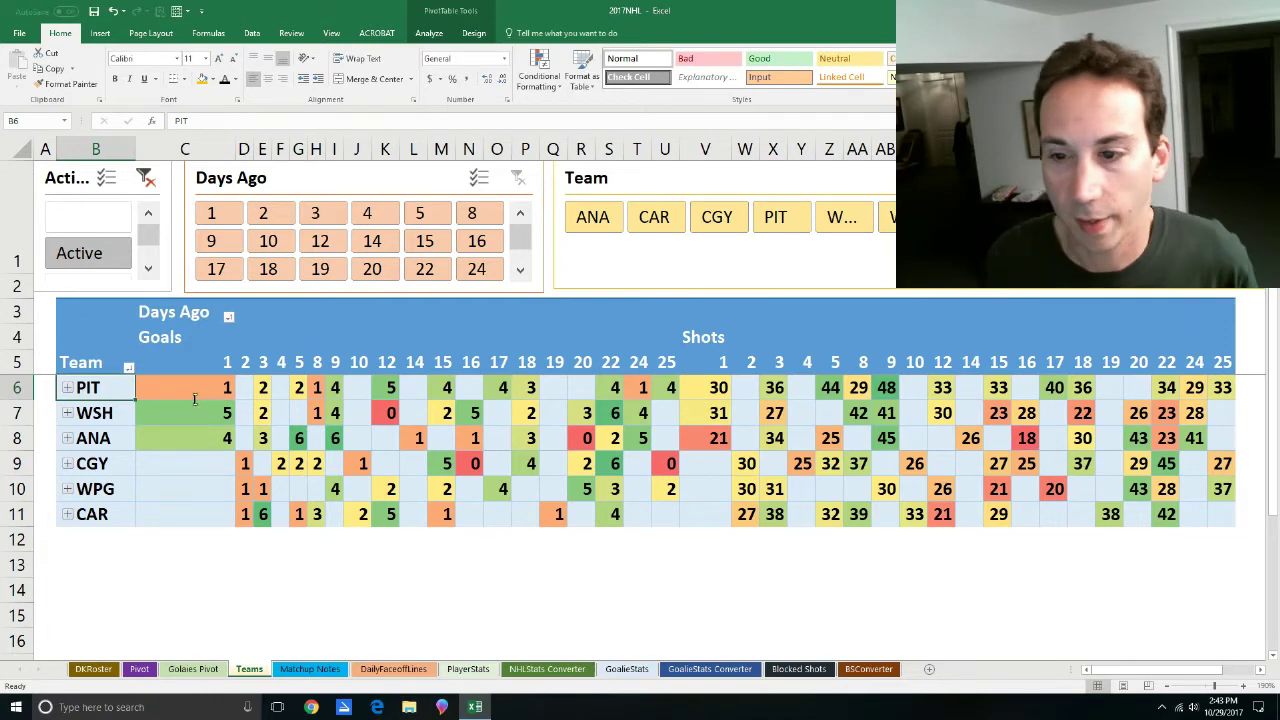
Examine the ANA and WSH goals from 1 to 9 days ago, glancing at the Pivot sheet in between.
{"action": "left_click_drag", "start_coordinate": [174, 433], "coordinate": [335, 438]}
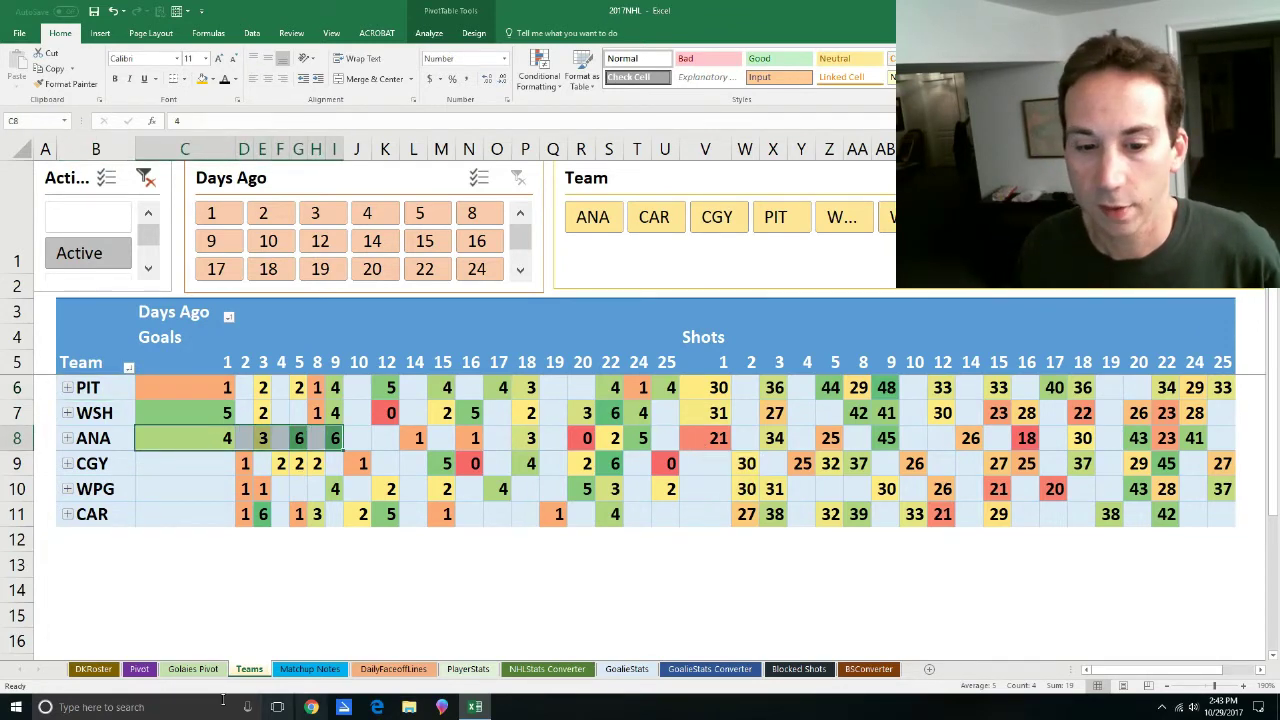
{"action": "left_click", "coordinate": [139, 669]}
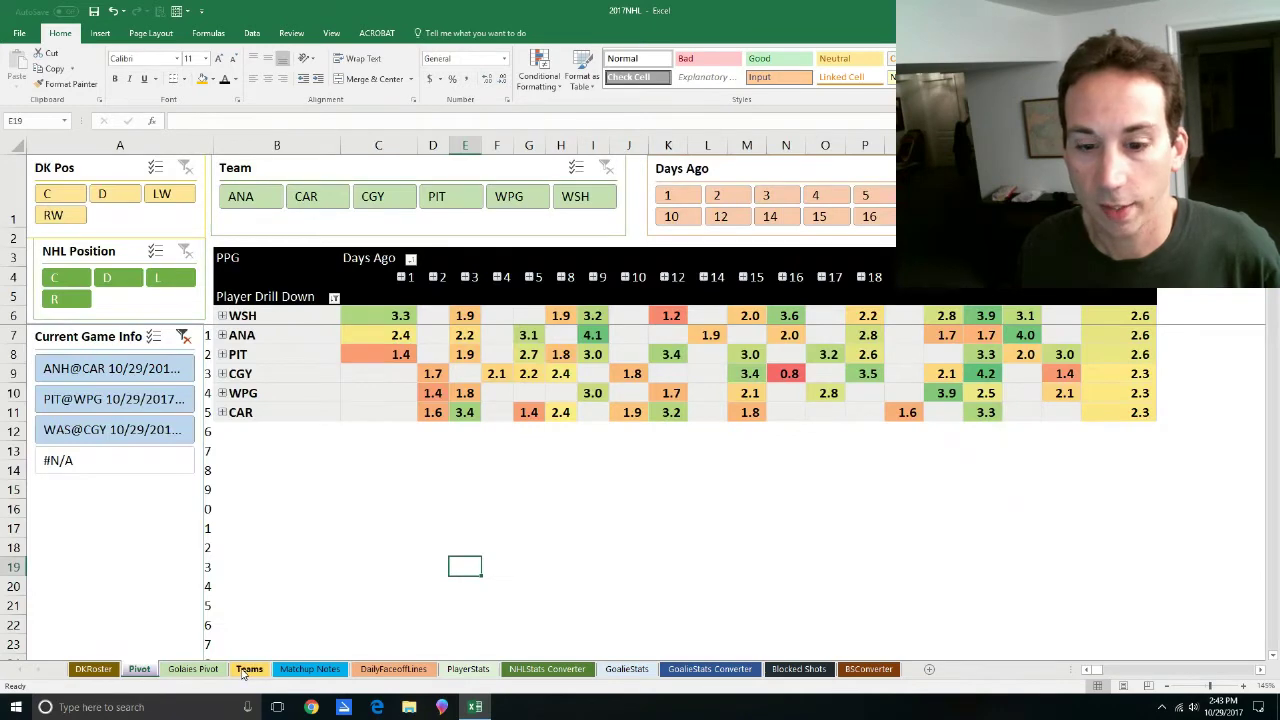
{"action": "left_click", "coordinate": [248, 669]}
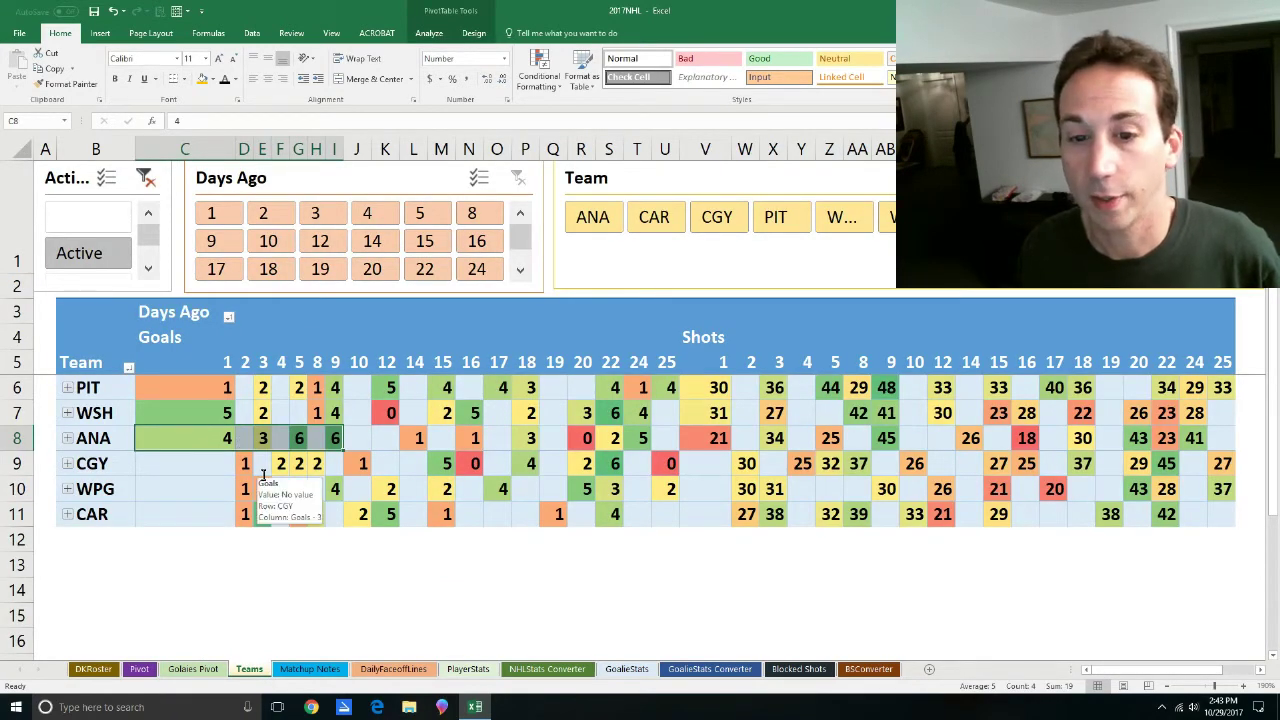
{"action": "left_click", "coordinate": [110, 439]}
{"action": "left_click_drag", "start_coordinate": [169, 410], "coordinate": [338, 412]}
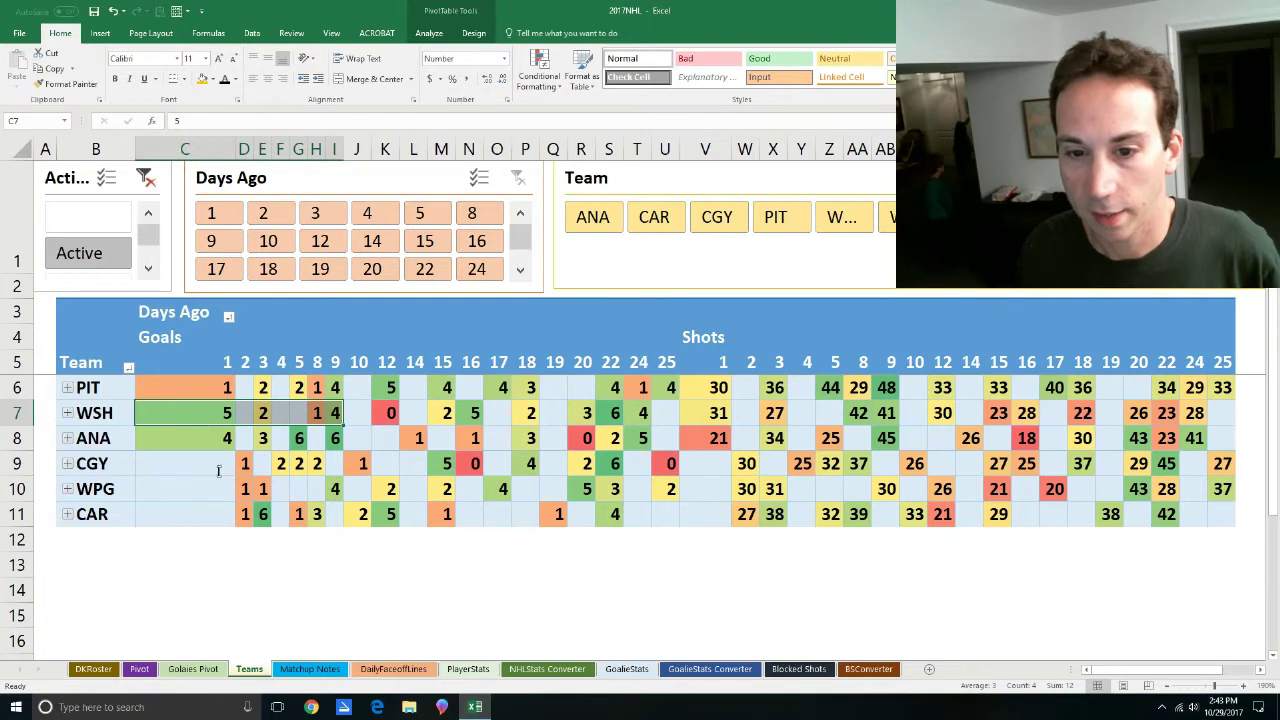
Examine the recent goals by days ago in the CGY, WPG and CAR rows.
{"action": "left_click_drag", "start_coordinate": [244, 463], "coordinate": [311, 484]}
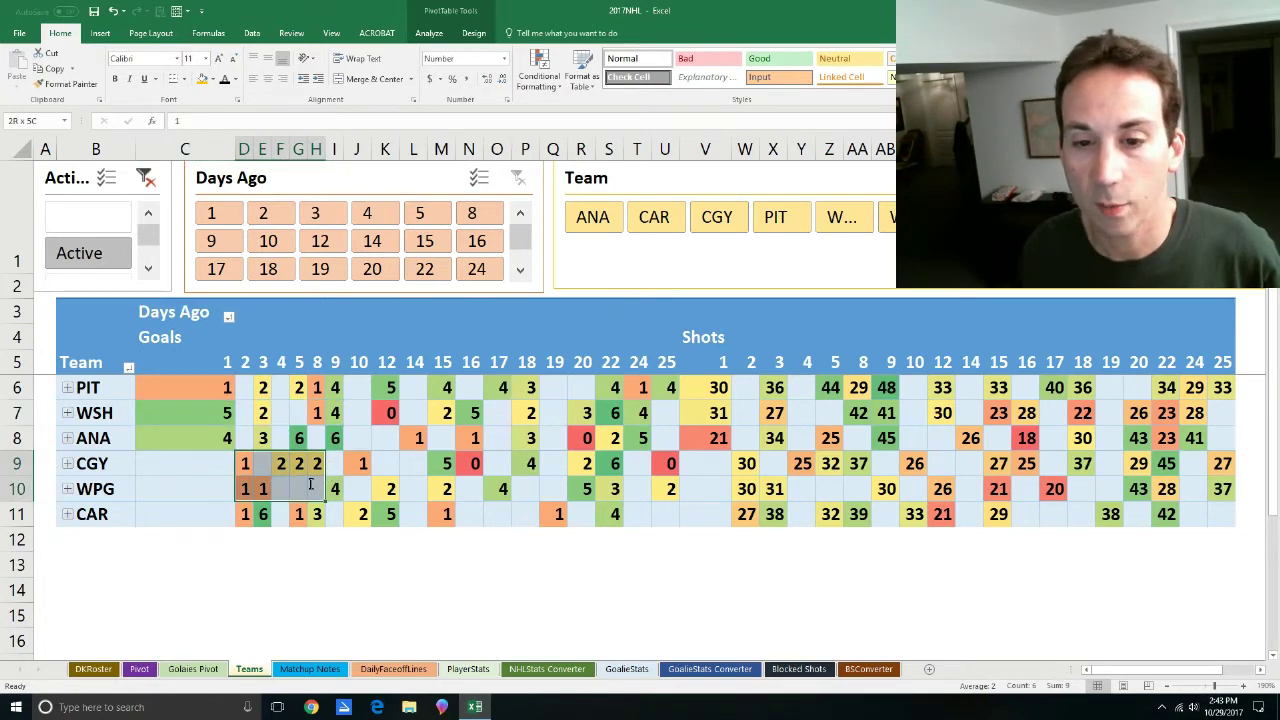
{"action": "mouse_move", "coordinate": [248, 515]}
{"action": "left_mouse_down"}
{"action": "mouse_move", "coordinate": [391, 516]}
{"action": "mouse_move", "coordinate": [262, 517]}
{"action": "left_mouse_up"}
{"action": "left_click_drag", "start_coordinate": [559, 515], "coordinate": [270, 516]}
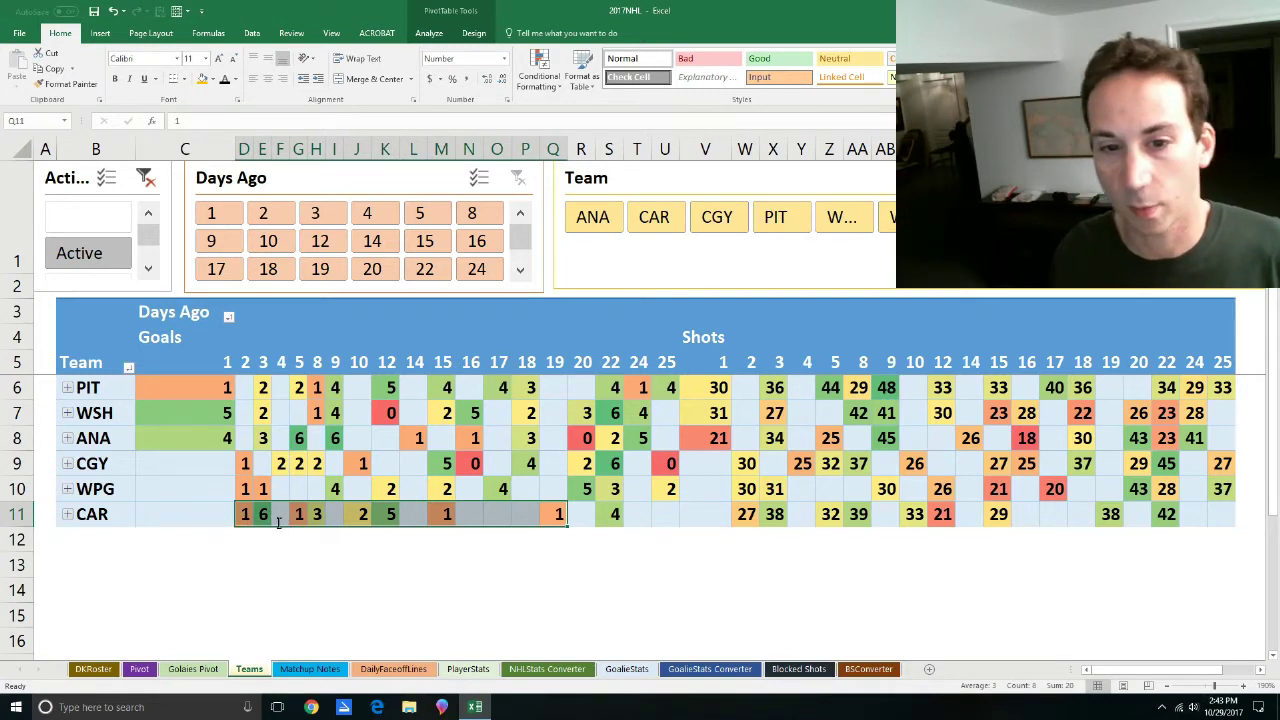
{"action": "left_click_drag", "start_coordinate": [248, 492], "coordinate": [395, 464]}
{"action": "left_click", "coordinate": [250, 464]}
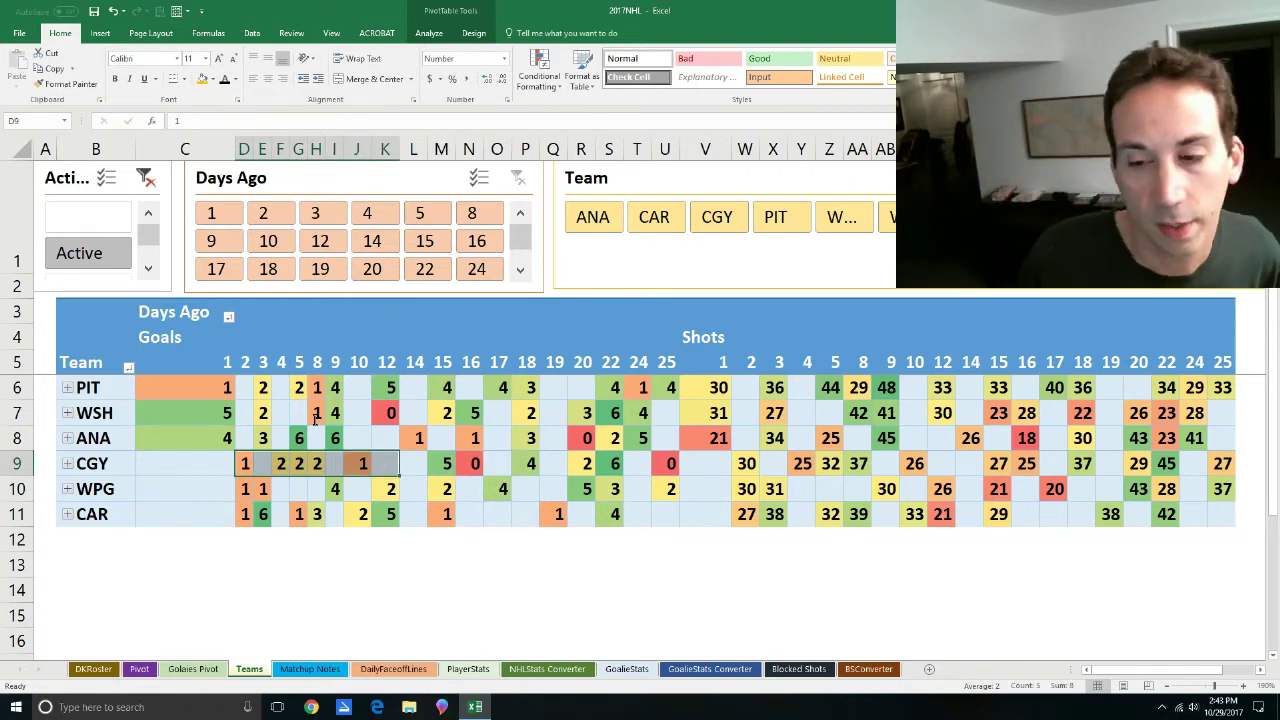
Move the Opponent field above Team in the pivot table's rows and close the field list.
{"action": "right_click", "coordinate": [316, 488]}
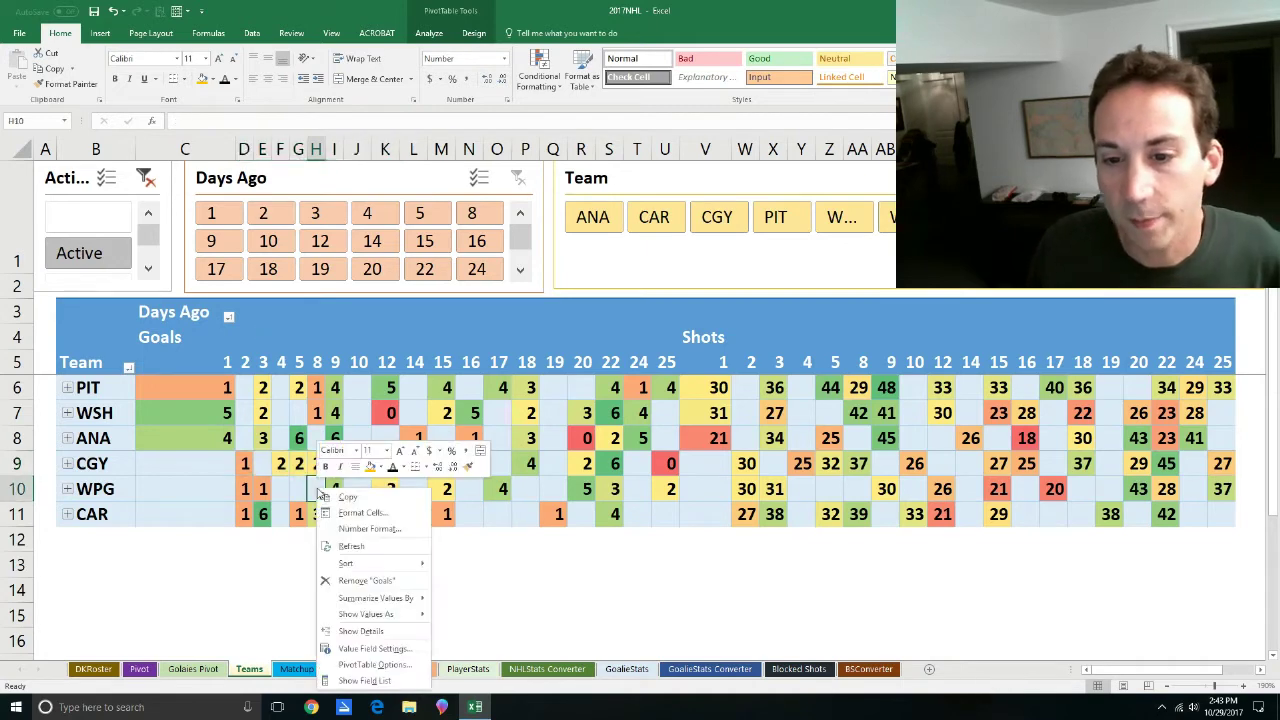
{"action": "left_click", "coordinate": [382, 685]}
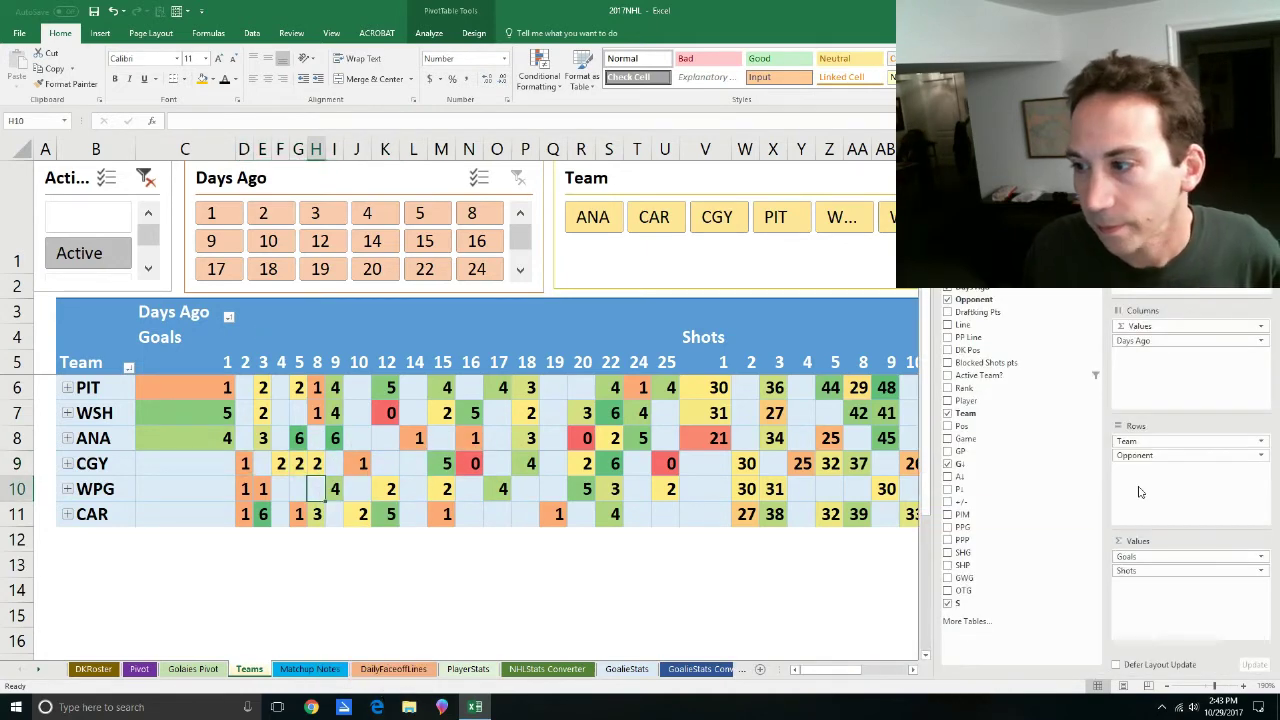
{"action": "mouse_move", "coordinate": [1150, 455]}
{"action": "left_mouse_down"}
{"action": "mouse_move", "coordinate": [1157, 440]}
{"action": "mouse_move", "coordinate": [1163, 453]}
{"action": "mouse_move", "coordinate": [1157, 441]}
{"action": "left_mouse_up"}
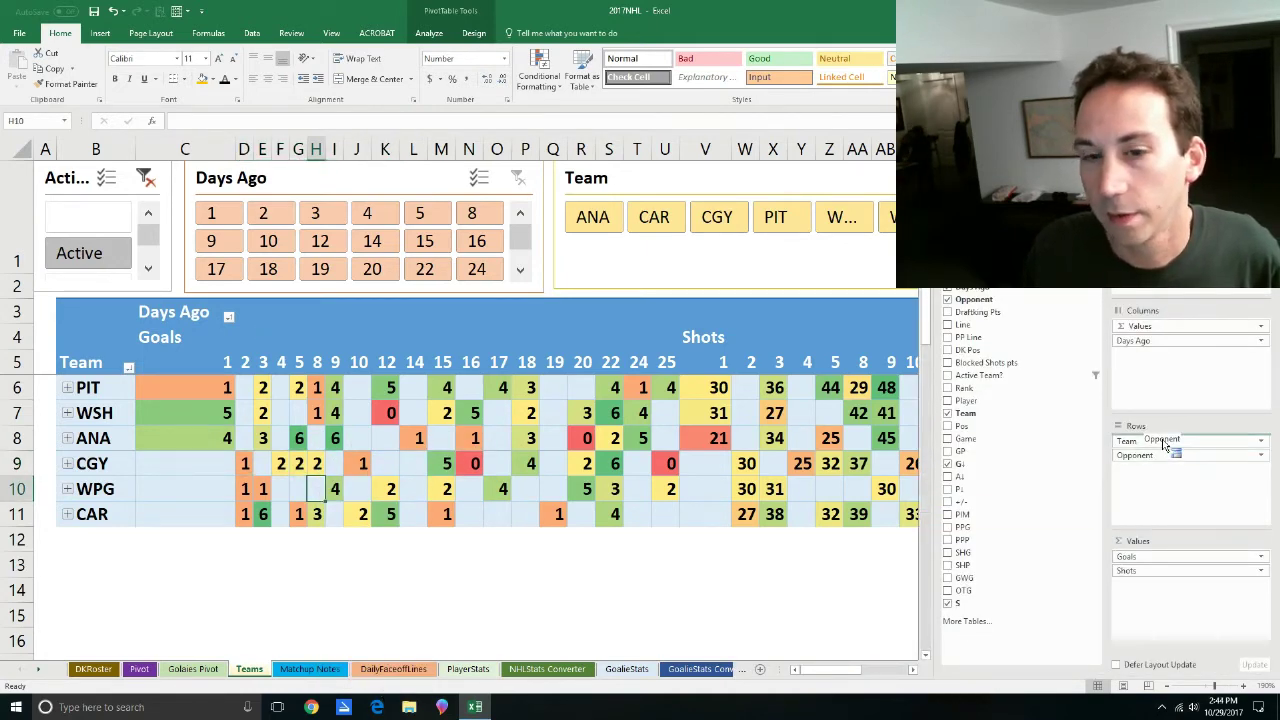
{"action": "left_click", "coordinate": [1265, 149]}
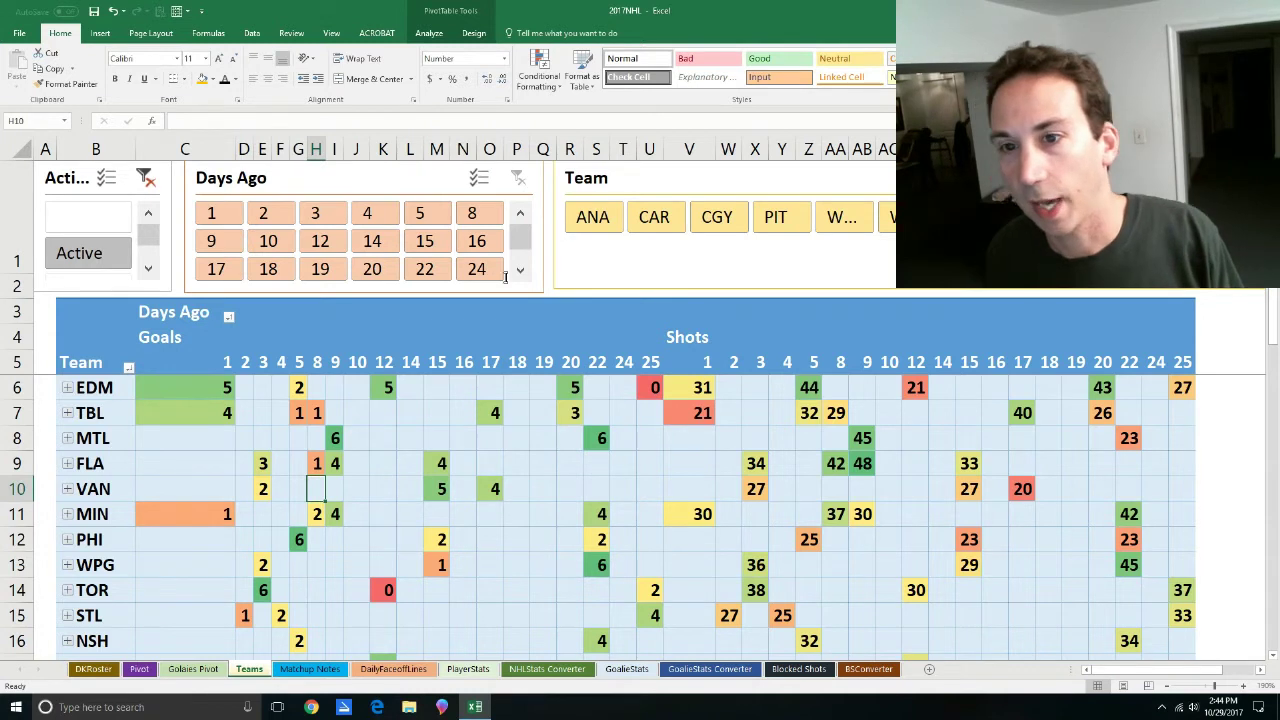
Filter the pivot table to ANA and to CAR in turn, examining each team's recent goals by opponent.
{"action": "left_click", "coordinate": [592, 217]}
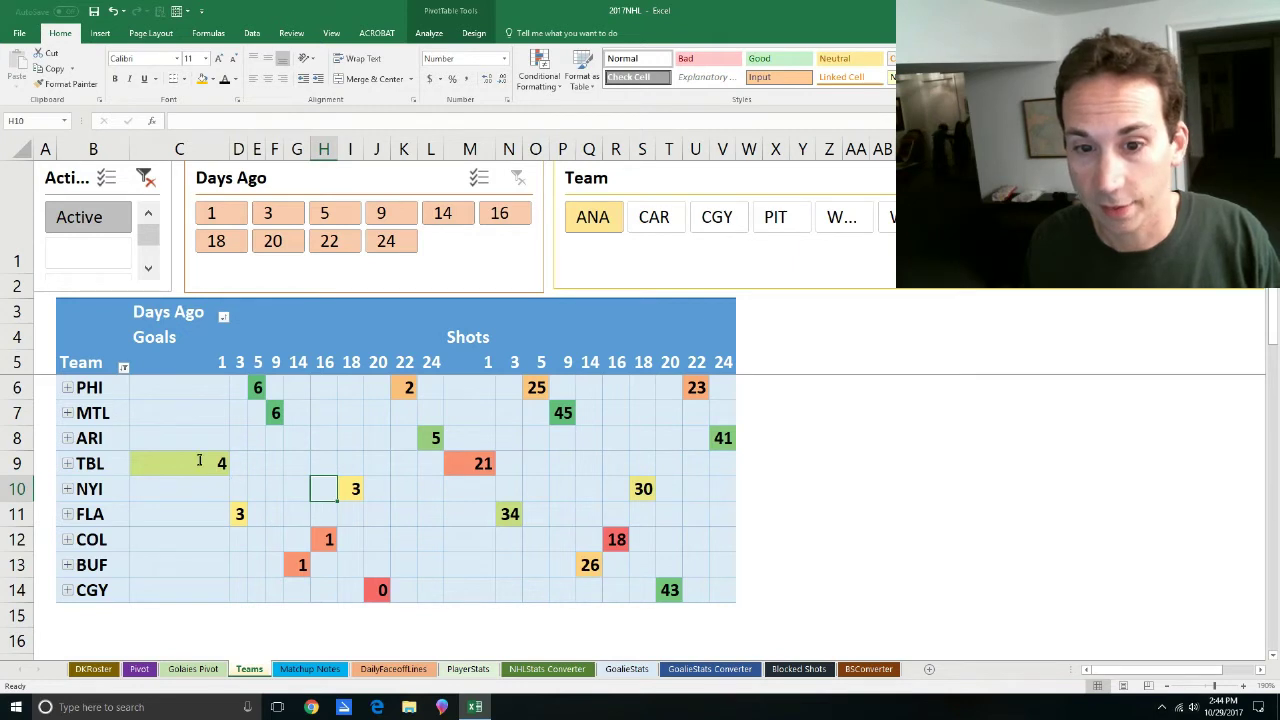
{"action": "left_click_drag", "start_coordinate": [206, 470], "coordinate": [285, 390]}
{"action": "left_click", "coordinate": [654, 217]}
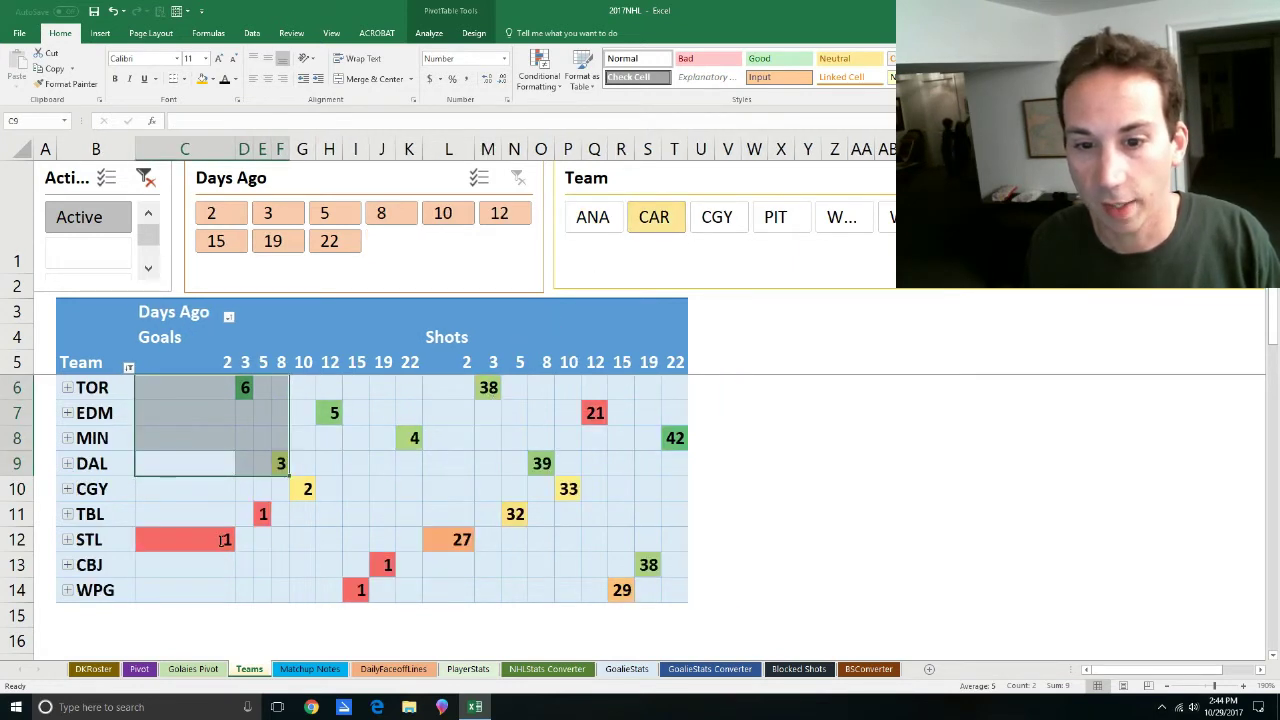
{"action": "left_click", "coordinate": [241, 390]}
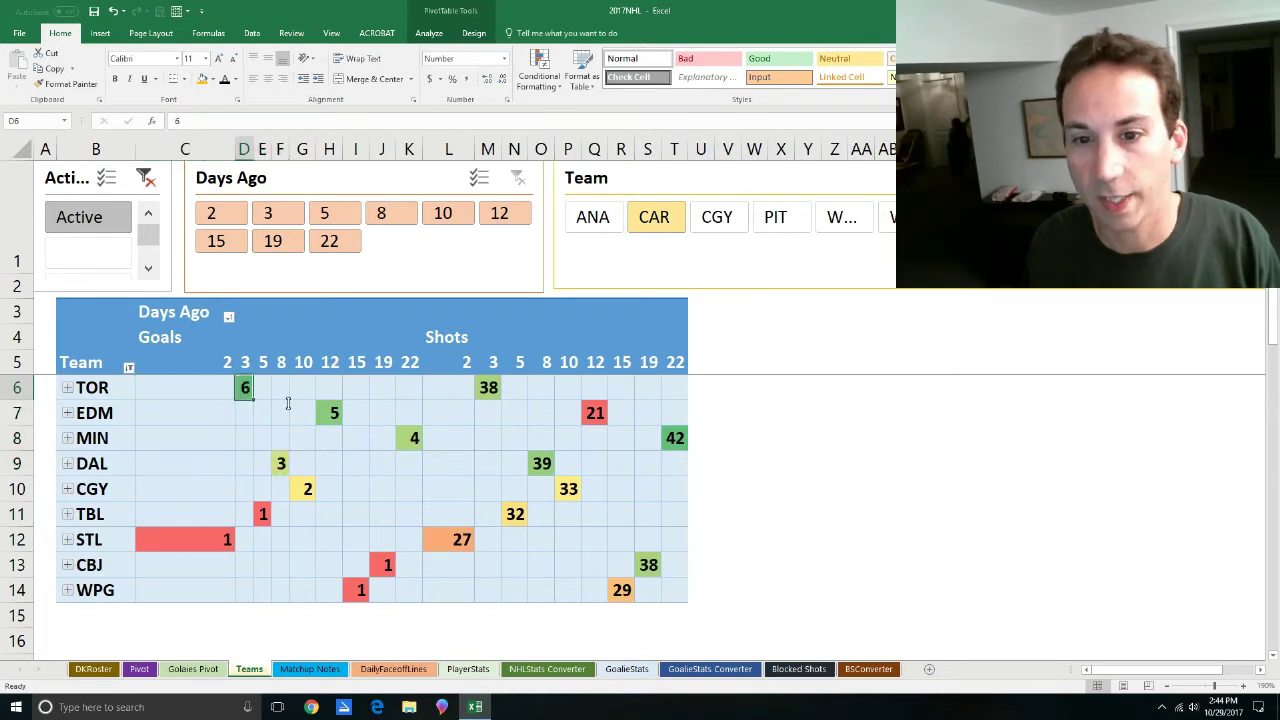
{"action": "left_click", "coordinate": [314, 410]}
Compare the goals by opponent for CAR and CGY by switching the team filter between them.
{"action": "left_click", "coordinate": [717, 219]}
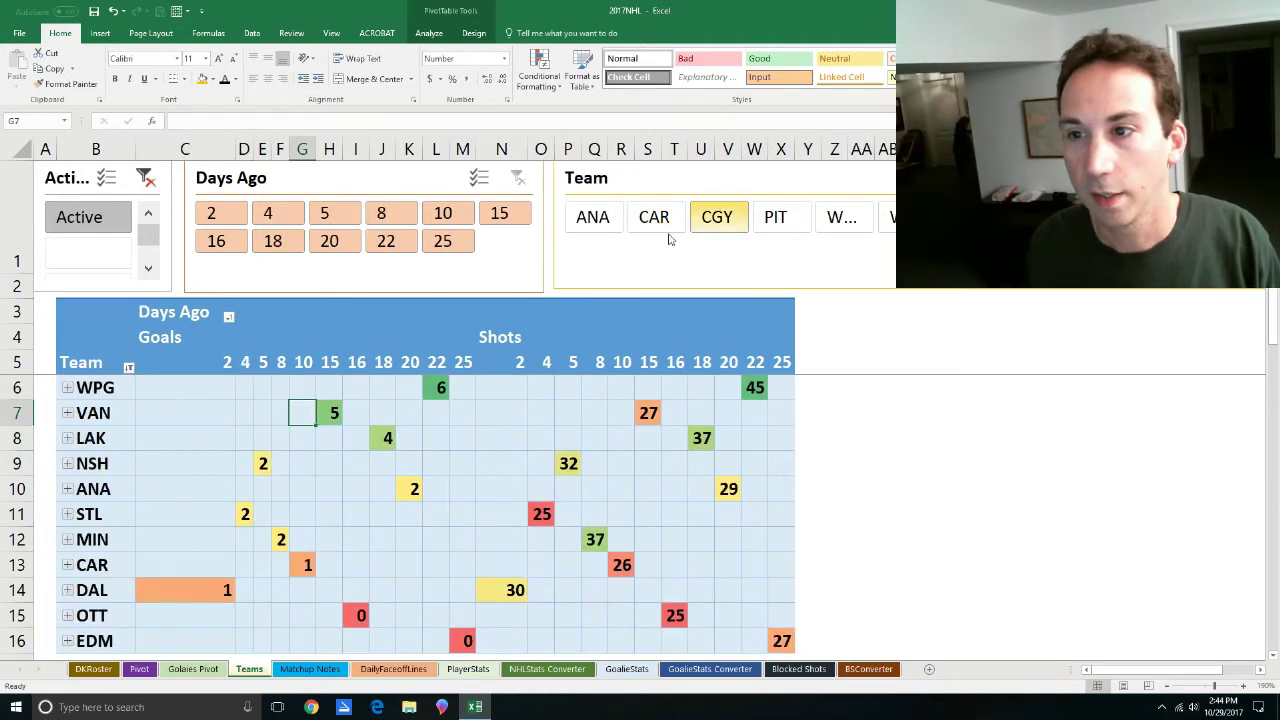
{"action": "left_click", "coordinate": [658, 226]}
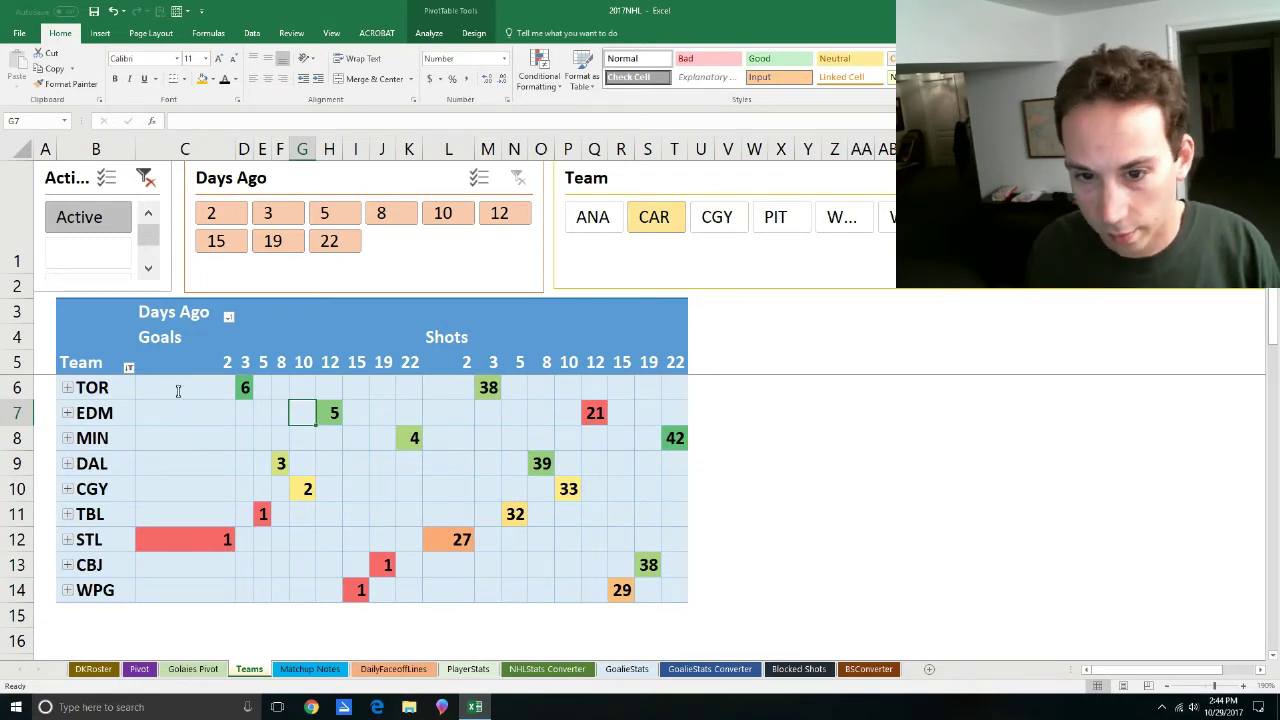
{"action": "left_click_drag", "start_coordinate": [178, 391], "coordinate": [342, 548]}
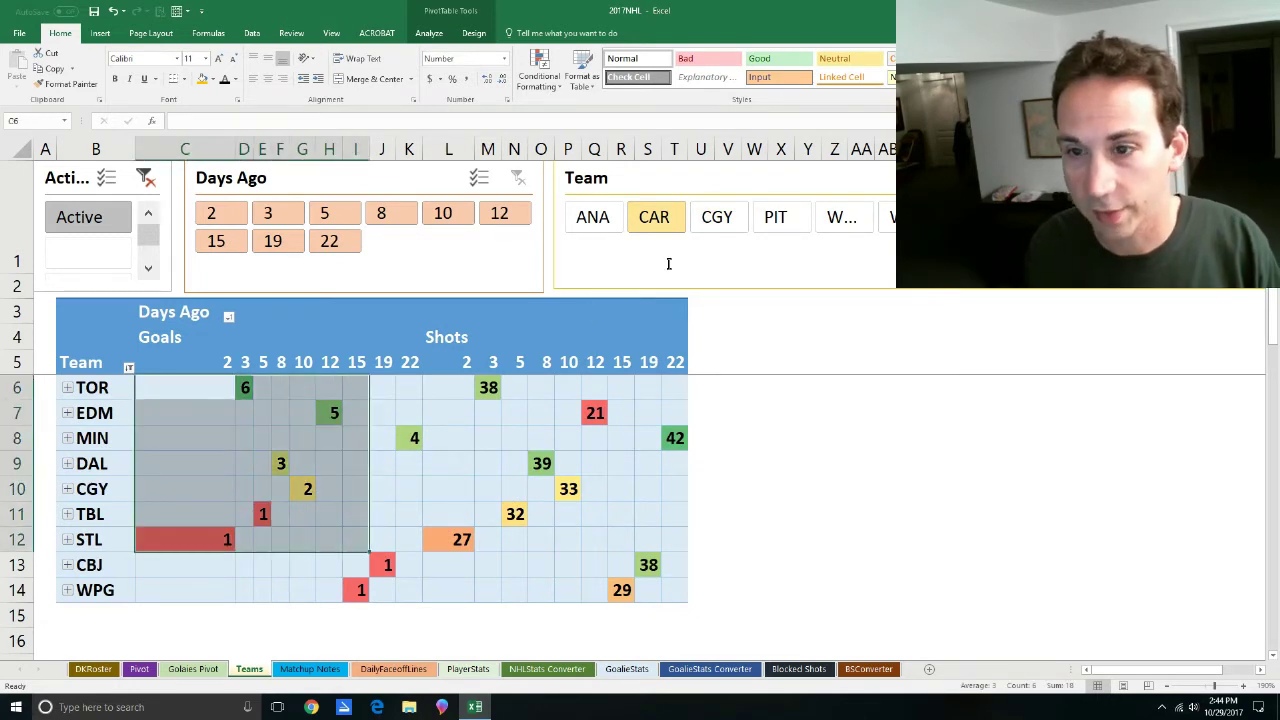
{"action": "left_click", "coordinate": [717, 217]}
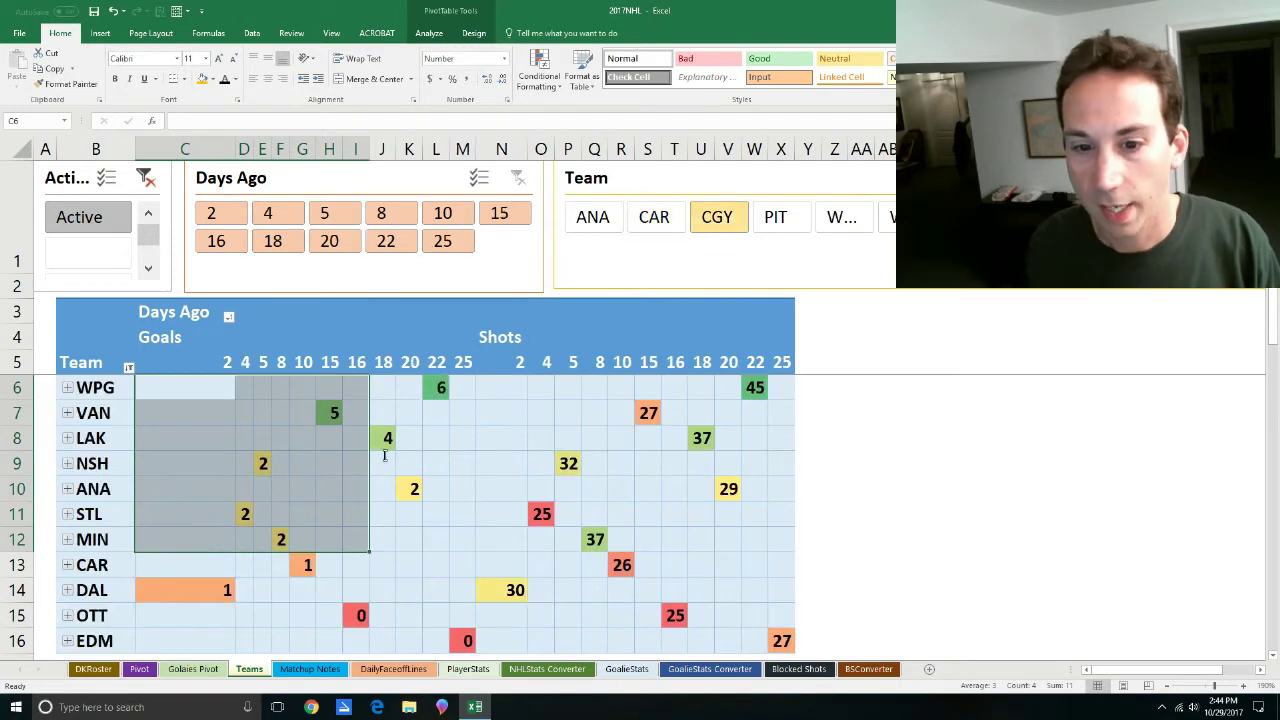
{"action": "left_click", "coordinate": [262, 489]}
{"action": "scroll", "coordinate": [306, 465], "scroll_direction": "down", "scroll_amount": 1}
{"action": "scroll", "coordinate": [309, 476], "scroll_direction": "up", "scroll_amount": 1}
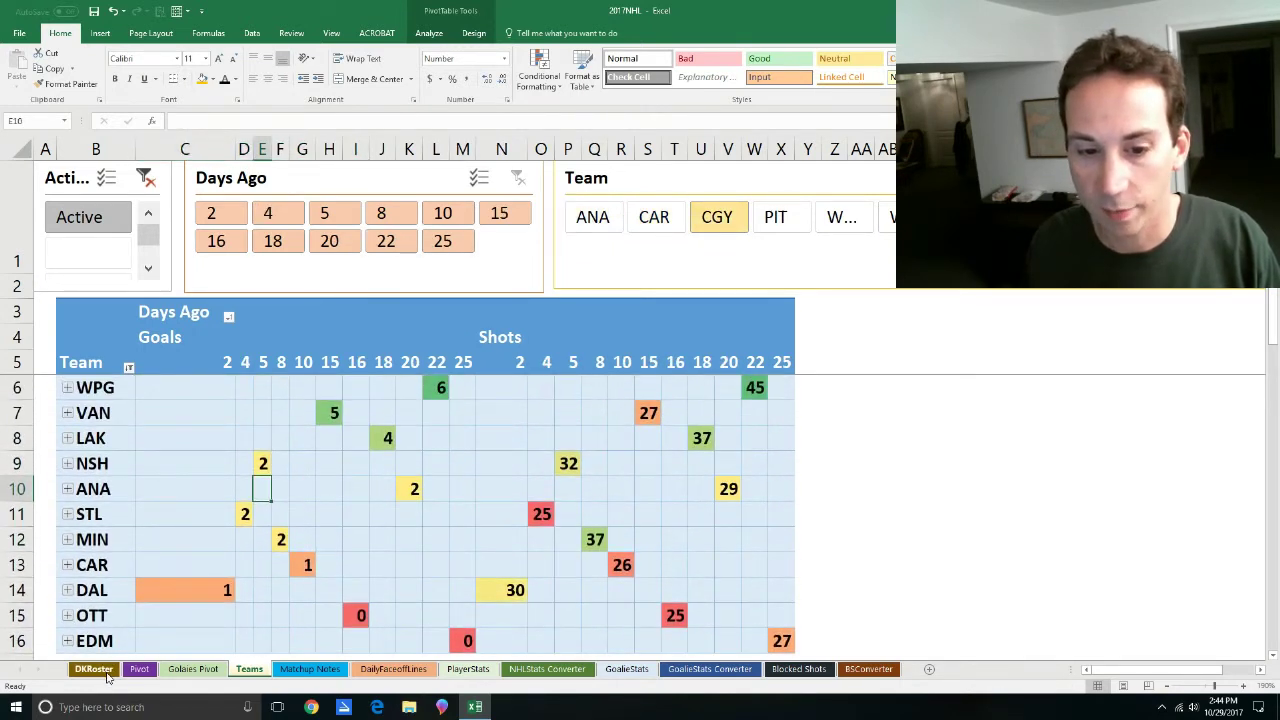
Check the current games on the Pivot sheet, and examine CAR's goals against TOR through DAL on the Teams sheet.
{"action": "left_click", "coordinate": [139, 669]}
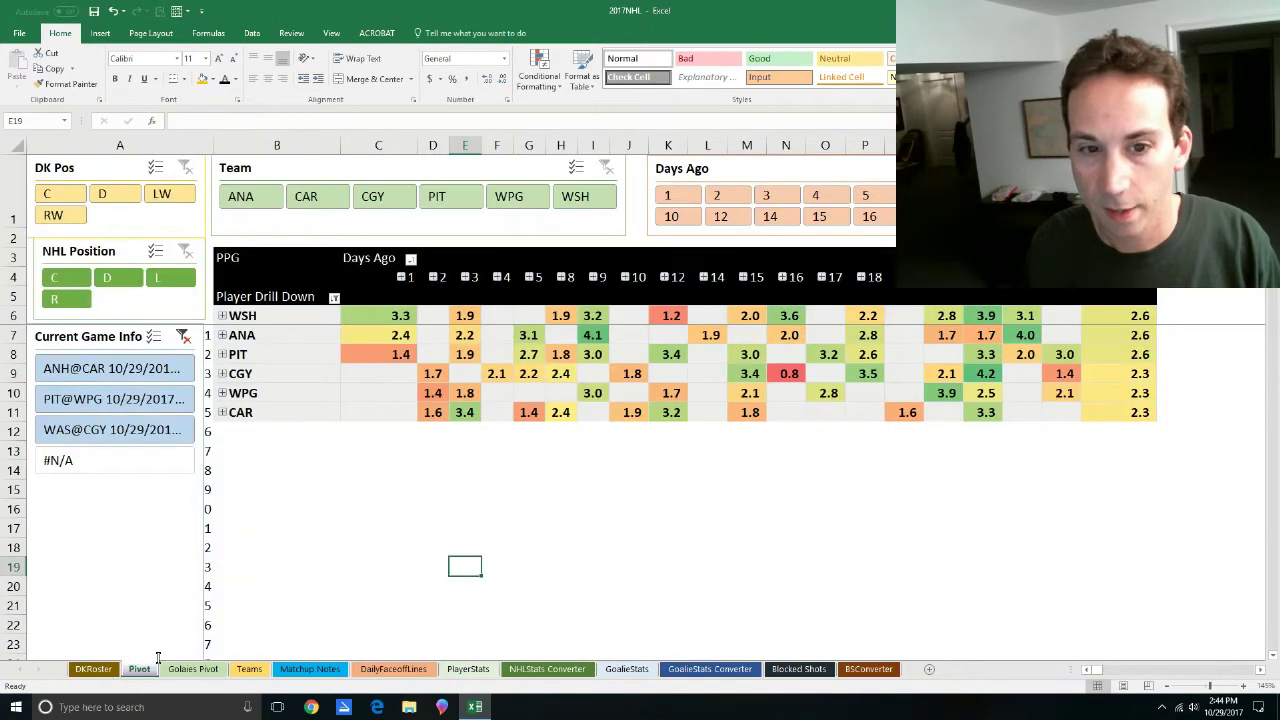
{"action": "left_click_drag", "start_coordinate": [120, 430], "coordinate": [112, 369]}
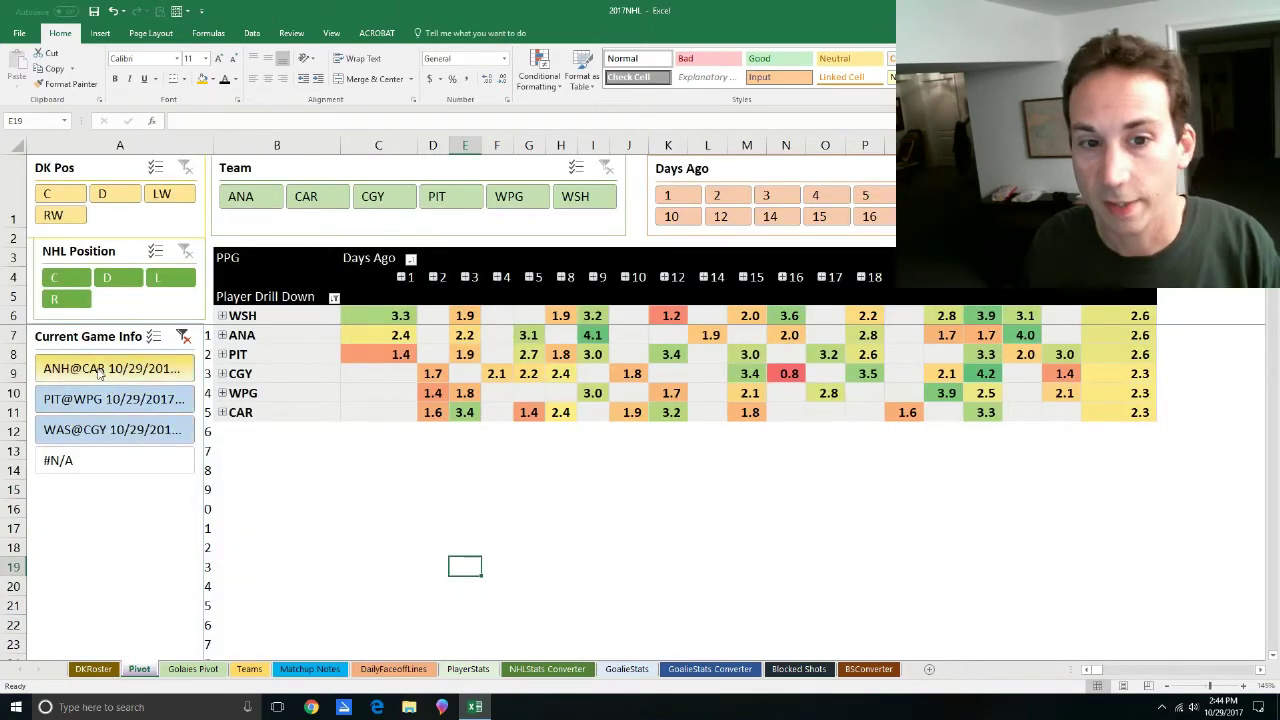
{"action": "left_click", "coordinate": [249, 669]}
{"action": "left_click", "coordinate": [630, 226]}
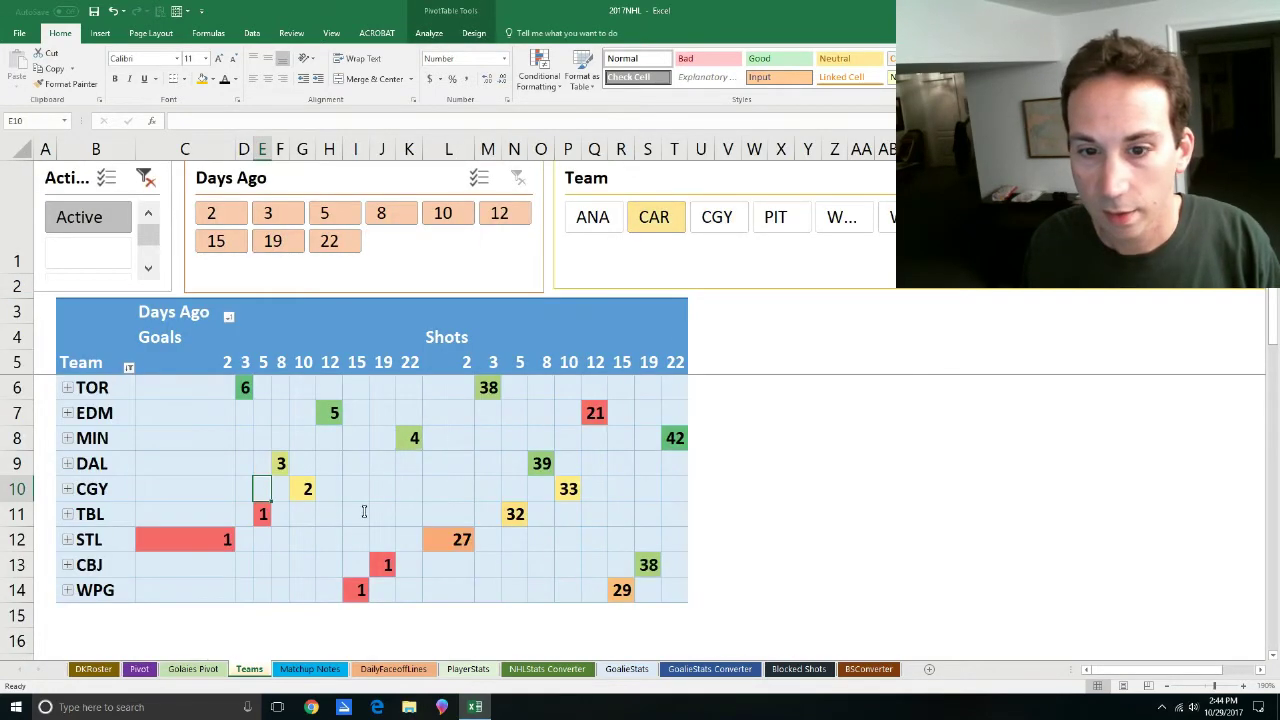
{"action": "left_click_drag", "start_coordinate": [245, 390], "coordinate": [335, 465]}
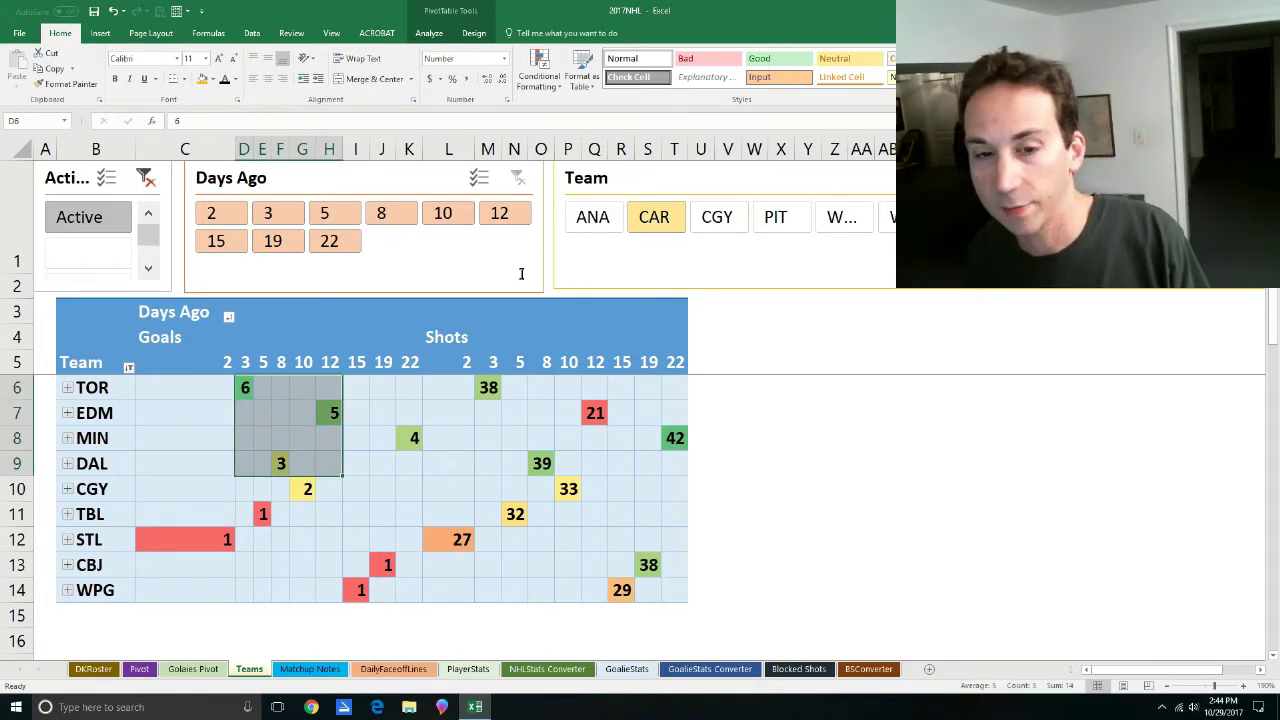
Filter the Teams pivot table to PIT and select its goals from 1 to 8 days ago.
{"action": "left_click", "coordinate": [718, 220]}
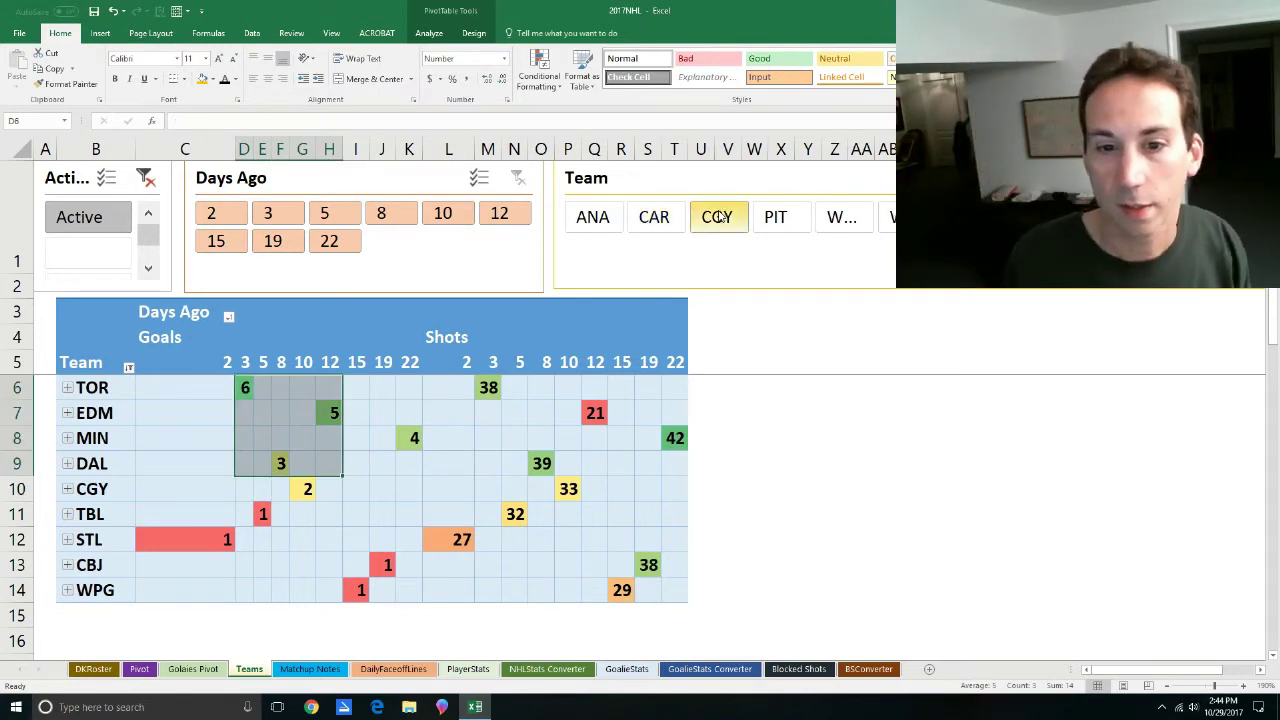
{"action": "left_click", "coordinate": [776, 220]}
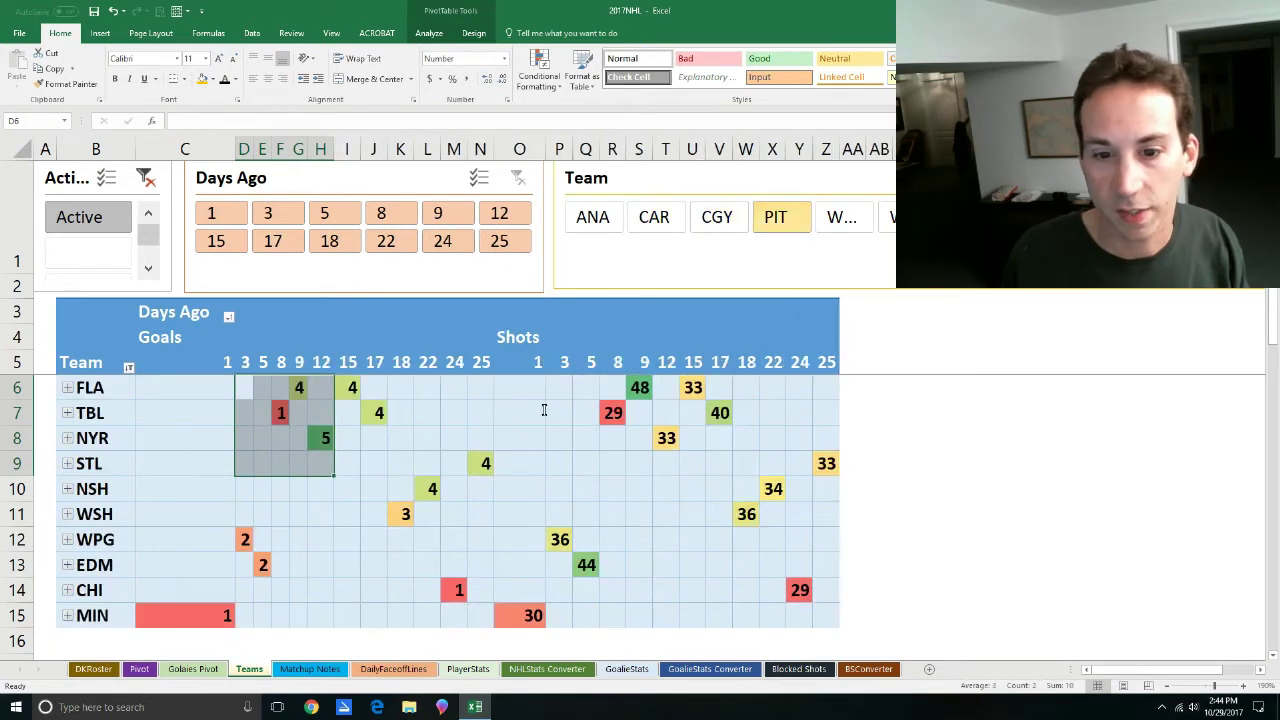
{"action": "left_click_drag", "start_coordinate": [214, 615], "coordinate": [285, 413]}
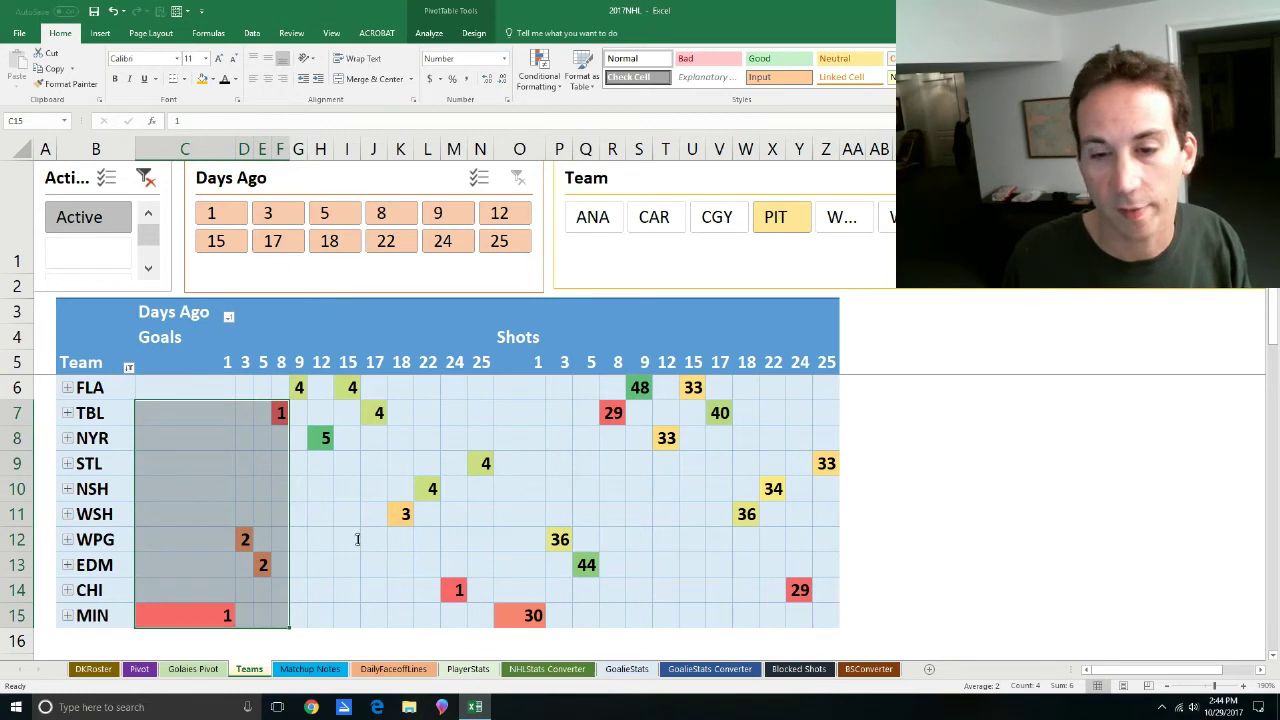
Filter the Teams pivot table to WPG and reduce the Team slicer's number of columns to widen its buttons.
{"action": "left_click", "coordinate": [857, 219]}
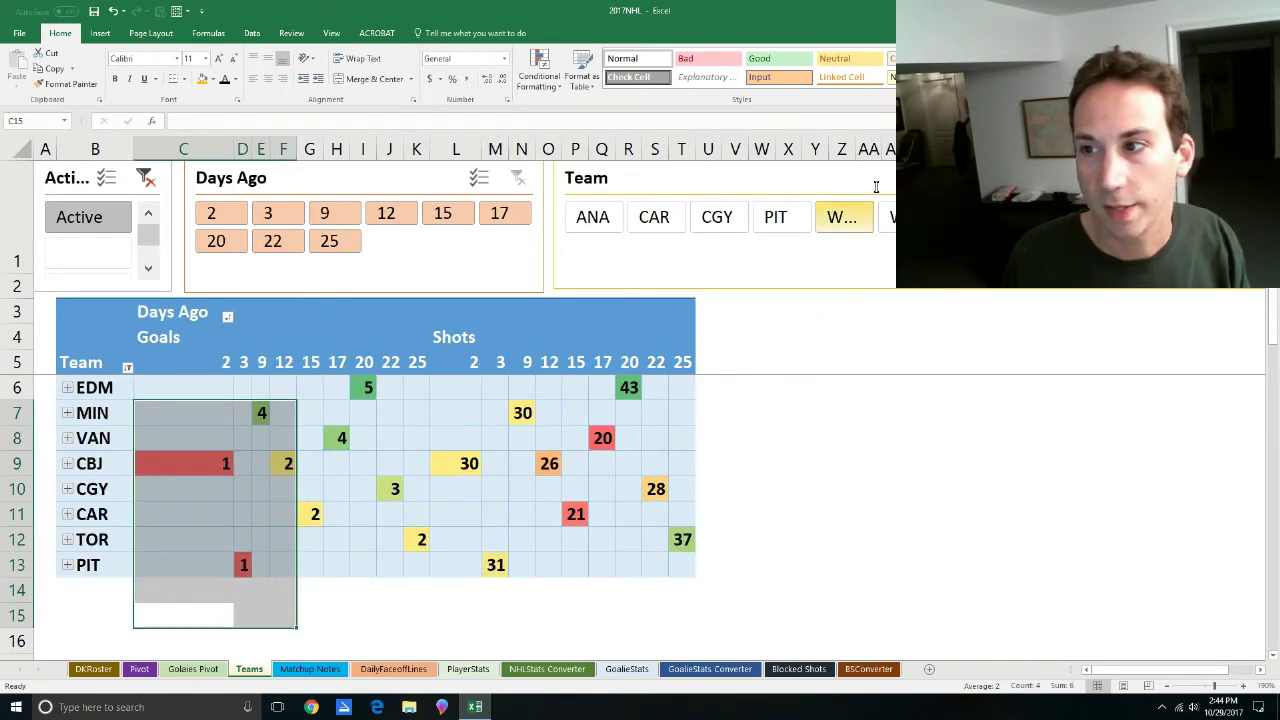
{"action": "left_click", "coordinate": [887, 263]}
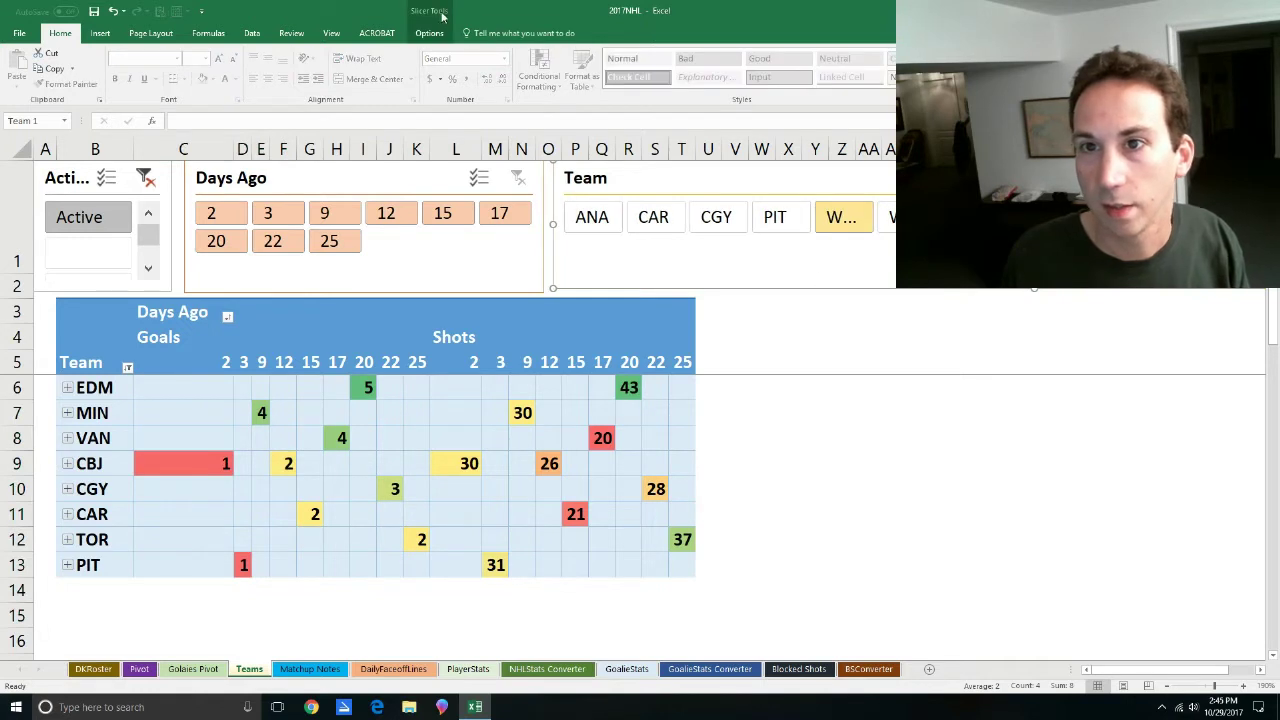
{"action": "left_click", "coordinate": [704, 58]}
{"action": "left_click", "coordinate": [704, 58]}
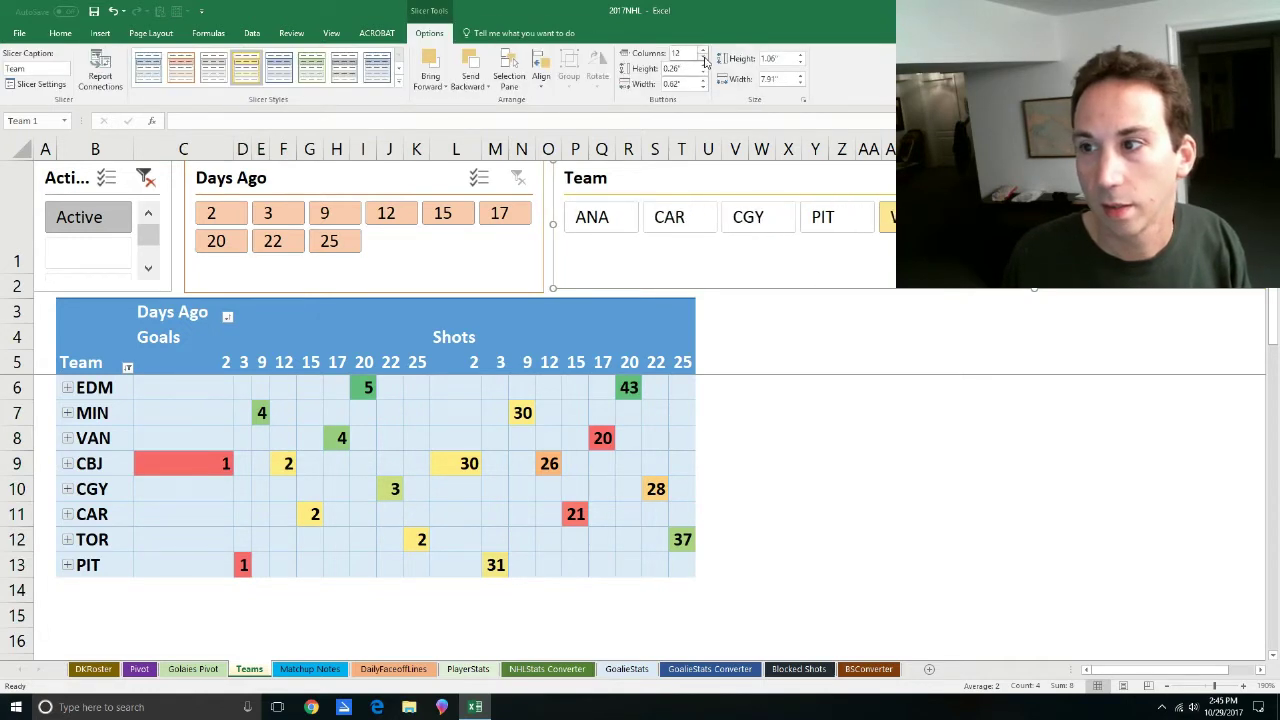
{"action": "left_click", "coordinate": [704, 58]}
{"action": "left_click", "coordinate": [849, 459]}
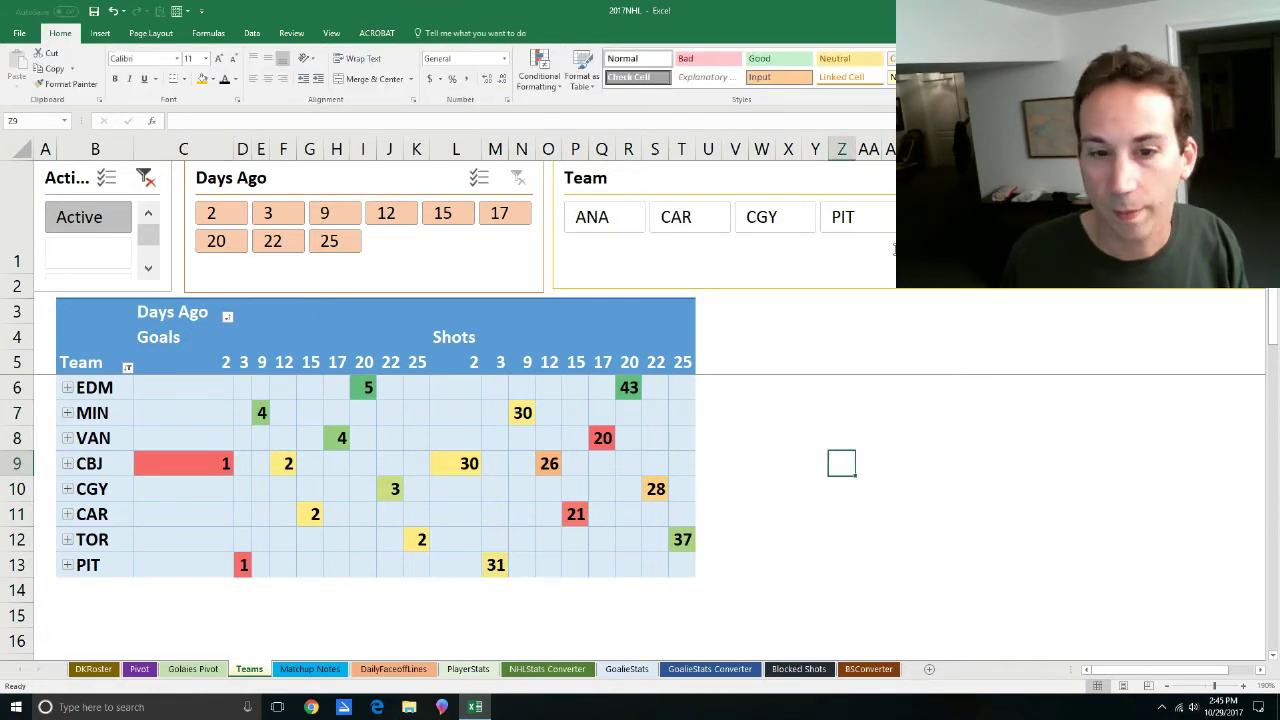
Examine WPG's goals against CBJ through PIT and, with the team filter switched to WSH, WSH's recent goals by opponent.
{"action": "left_click_drag", "start_coordinate": [211, 470], "coordinate": [321, 512]}
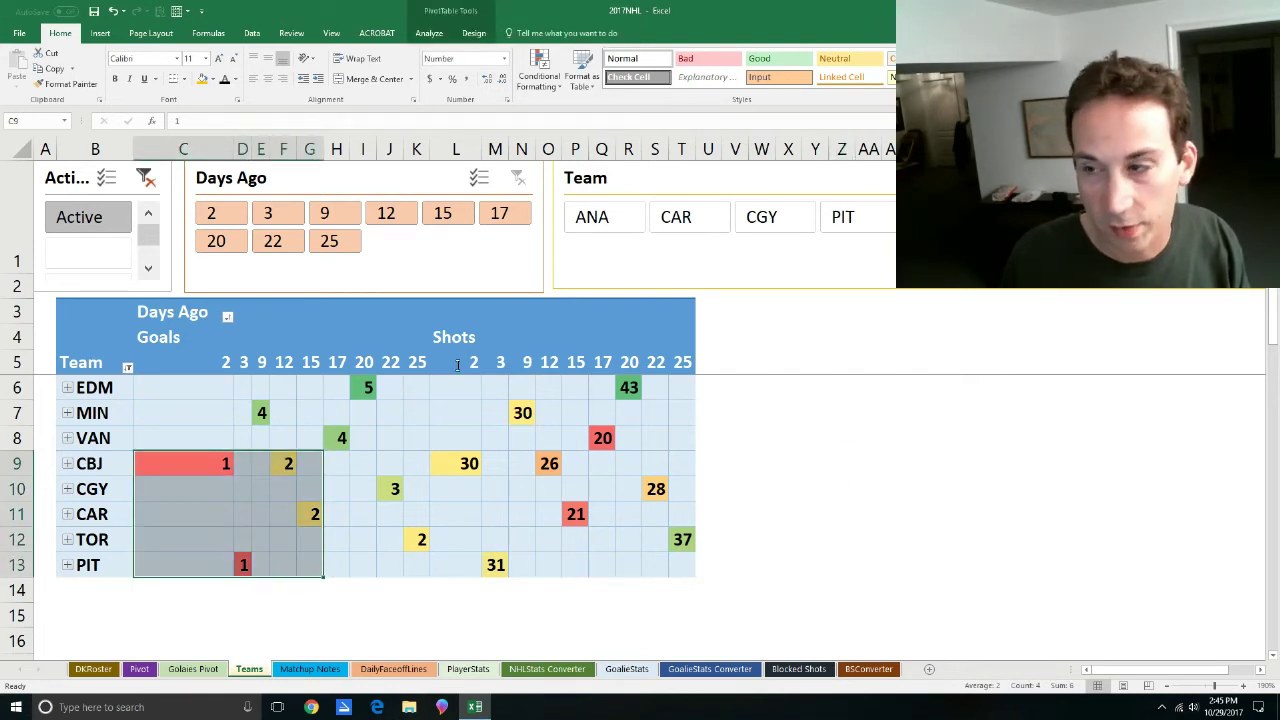
{"action": "left_click", "coordinate": [1030, 217]}
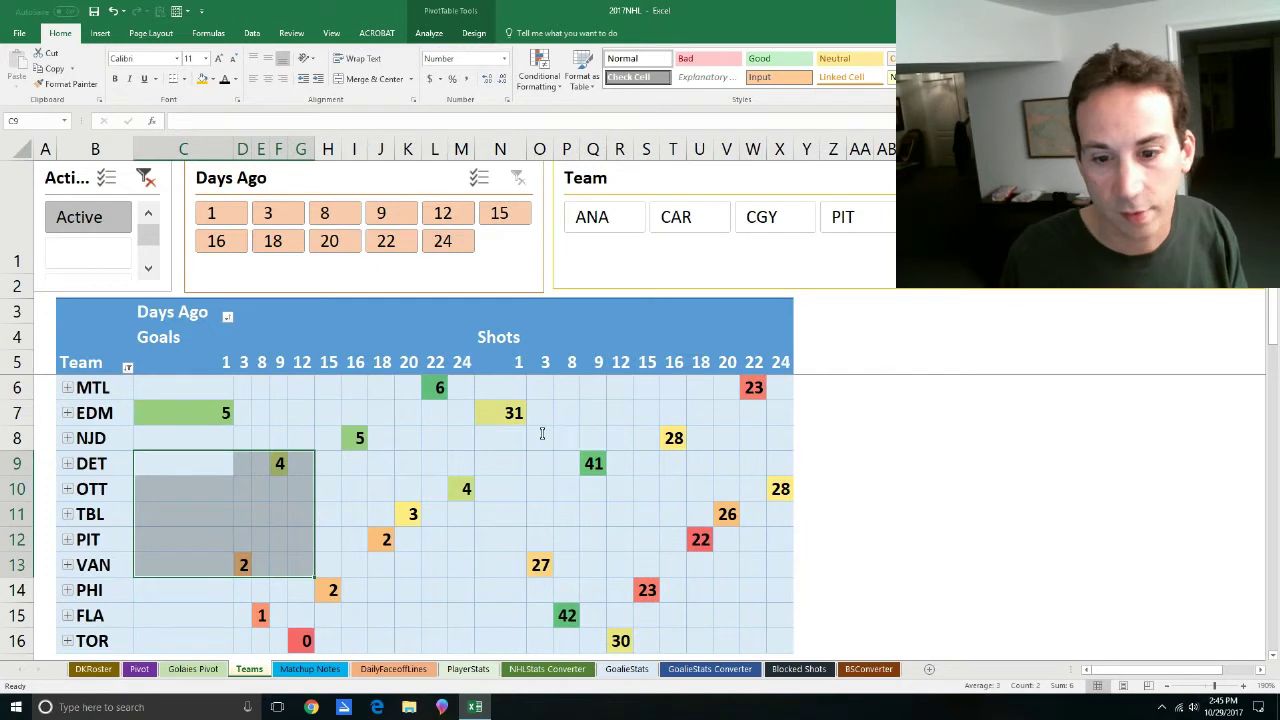
{"action": "scroll", "coordinate": [506, 437], "scroll_direction": "down", "scroll_amount": 1}
{"action": "scroll", "coordinate": [495, 444], "scroll_direction": "up", "scroll_amount": 1}
{"action": "left_click_drag", "start_coordinate": [217, 422], "coordinate": [343, 543]}
{"action": "left_click", "coordinate": [283, 622]}
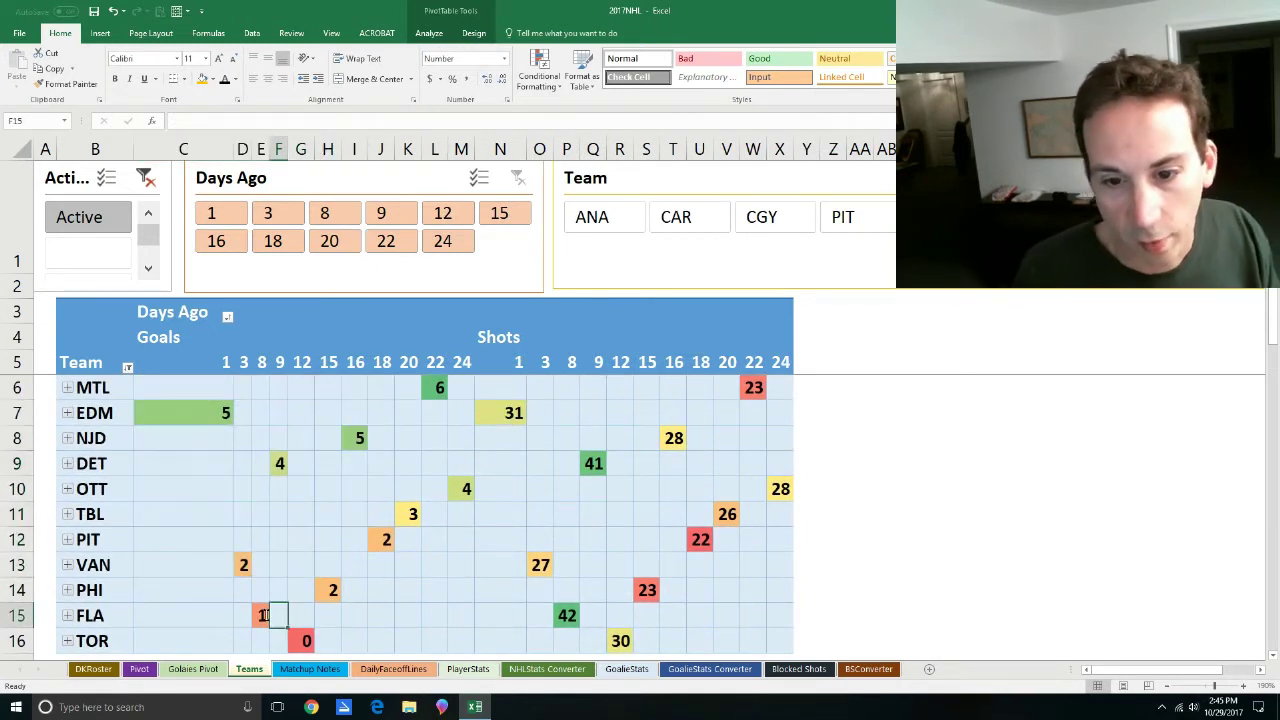
{"action": "left_click", "coordinate": [243, 539]}
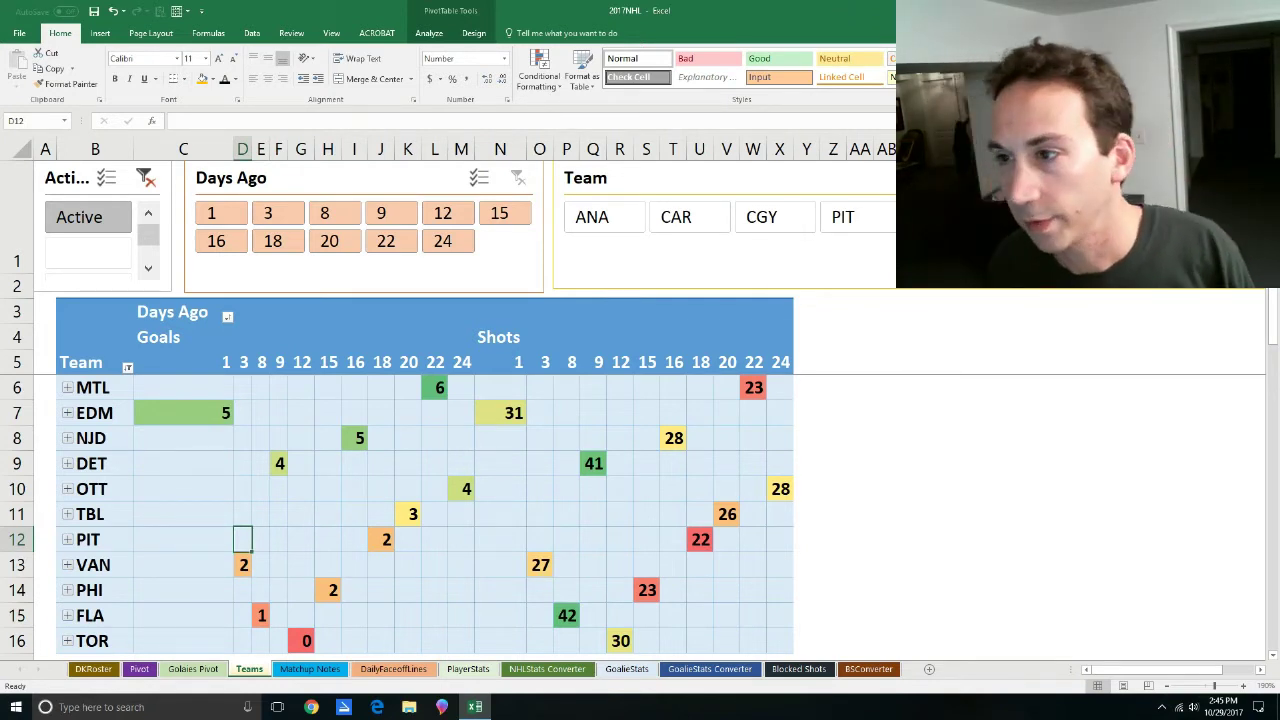
{"action": "left_click", "coordinate": [988, 334]}
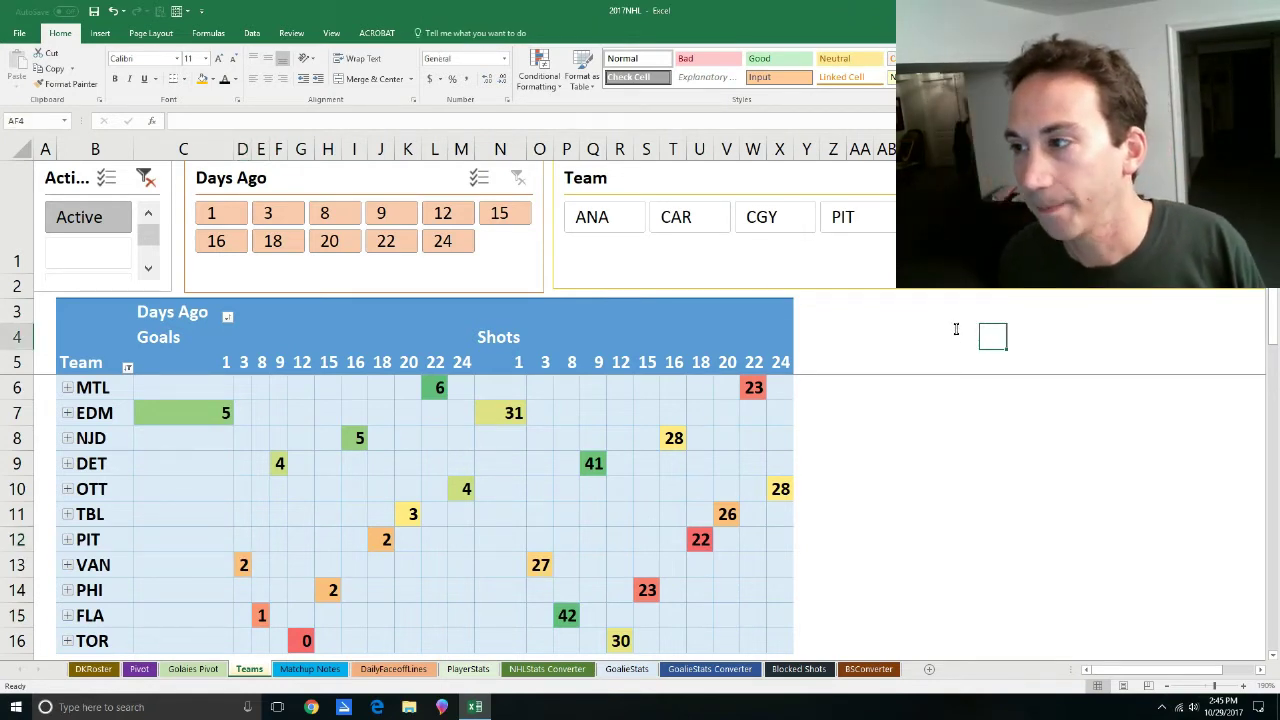
Clear the Team filter and place Team above Opponent in the pivot table's rows.
{"action": "scroll", "coordinate": [956, 329], "scroll_direction": "down", "scroll_amount": 3, "text": "ctrl"}
{"action": "left_click", "coordinate": [1010, 168]}
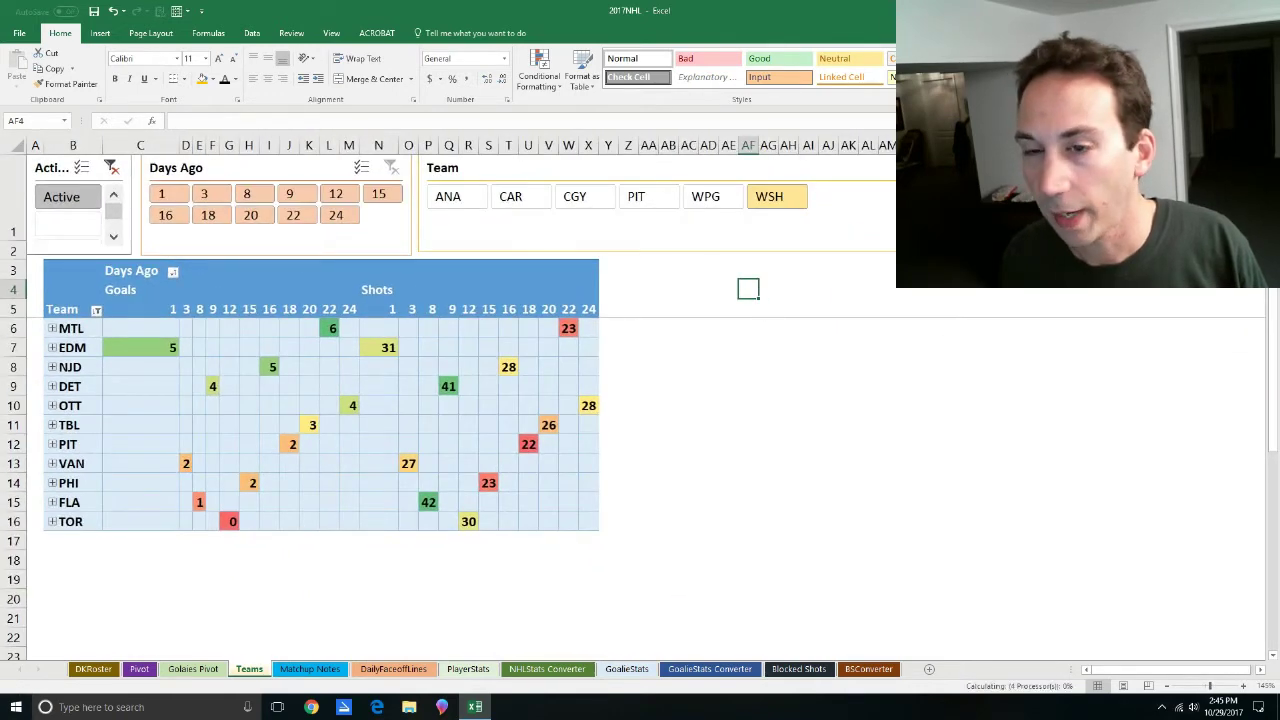
{"action": "right_click", "coordinate": [386, 425]}
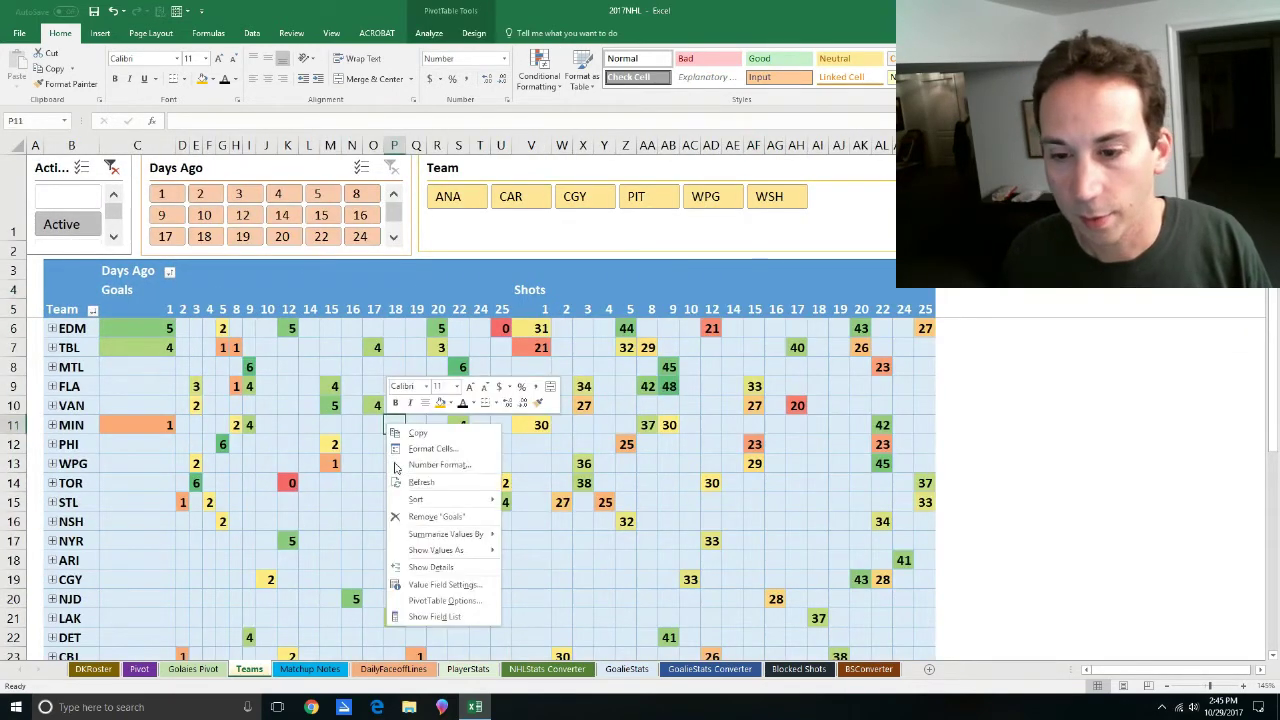
{"action": "left_click", "coordinate": [435, 618]}
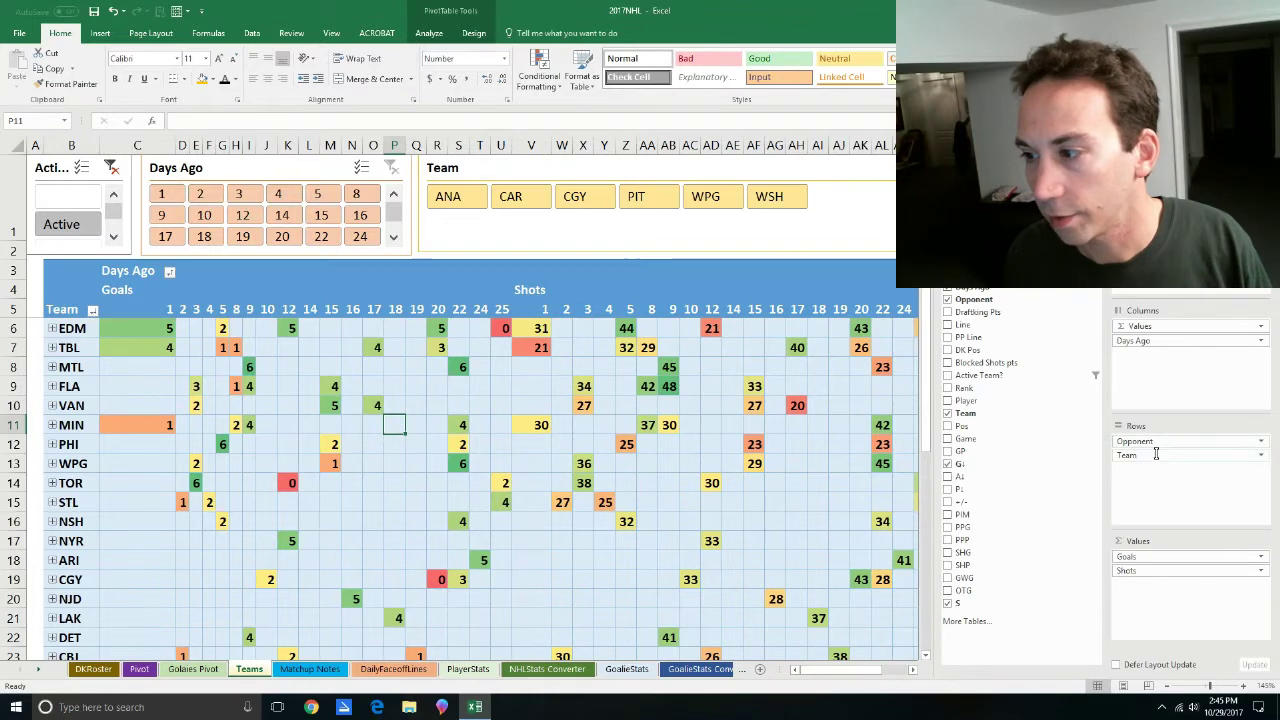
{"action": "left_click_drag", "start_coordinate": [1135, 455], "coordinate": [1160, 438]}
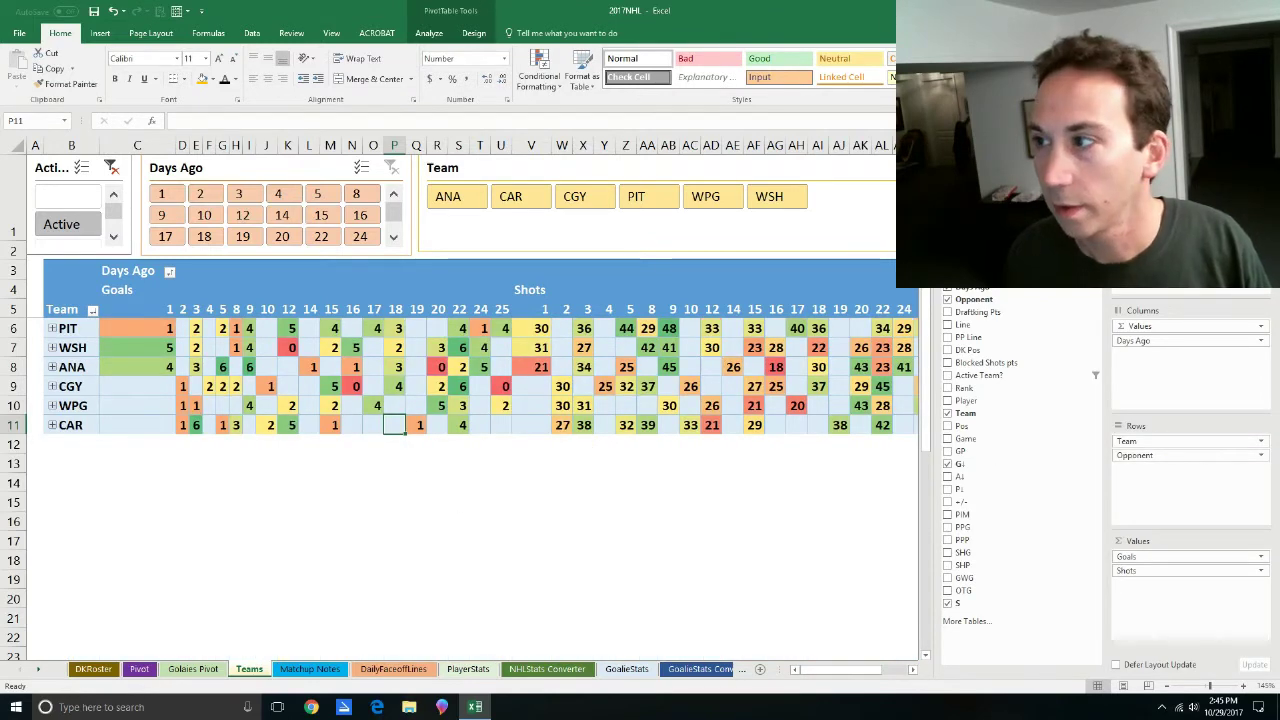
{"action": "left_click", "coordinate": [1265, 147]}
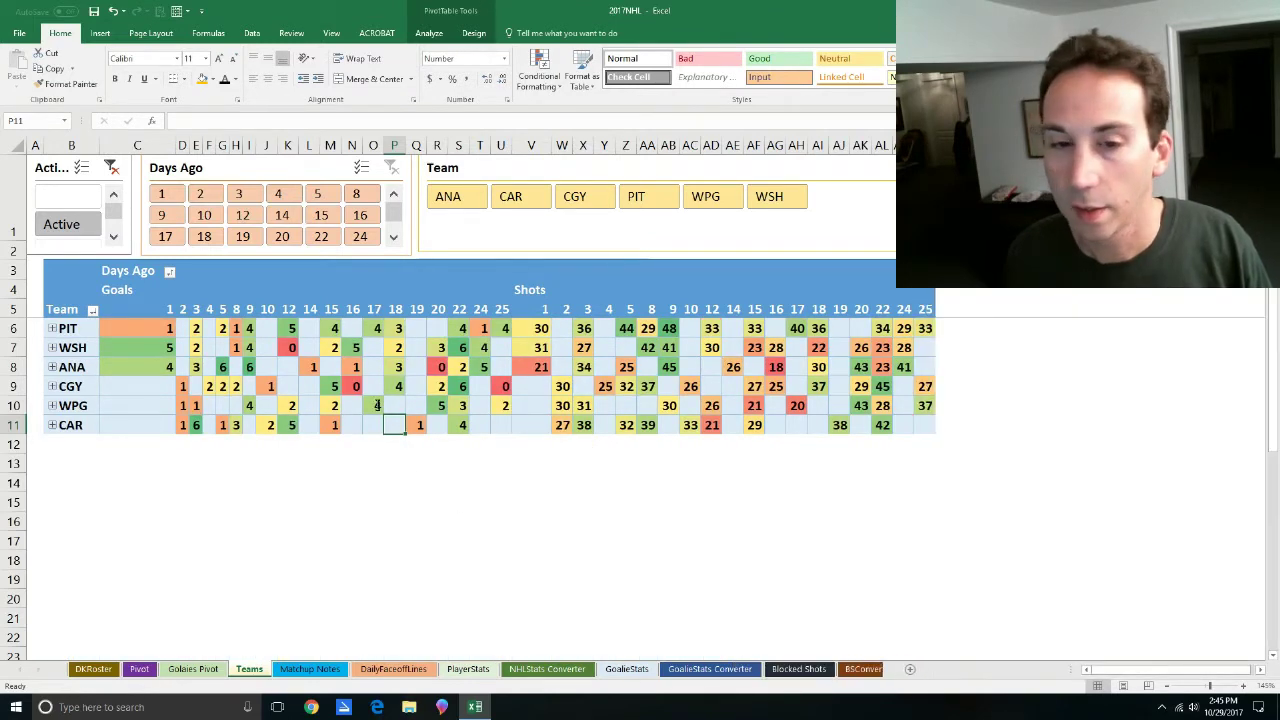
Compare the CAR, CGY and ANA rows, and select ANA's goals from 1 to 10 days ago.
{"action": "left_click", "coordinate": [72, 428]}
{"action": "left_click", "coordinate": [68, 388]}
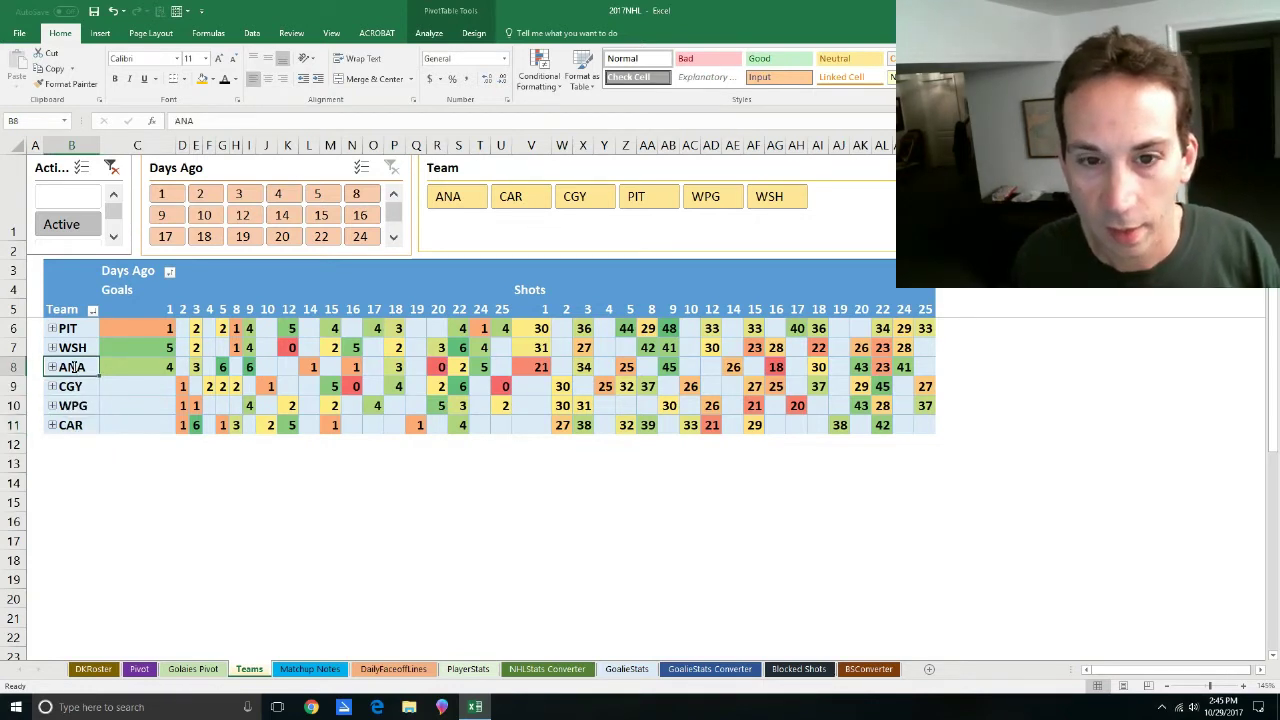
{"action": "left_click_drag", "start_coordinate": [140, 367], "coordinate": [268, 367]}
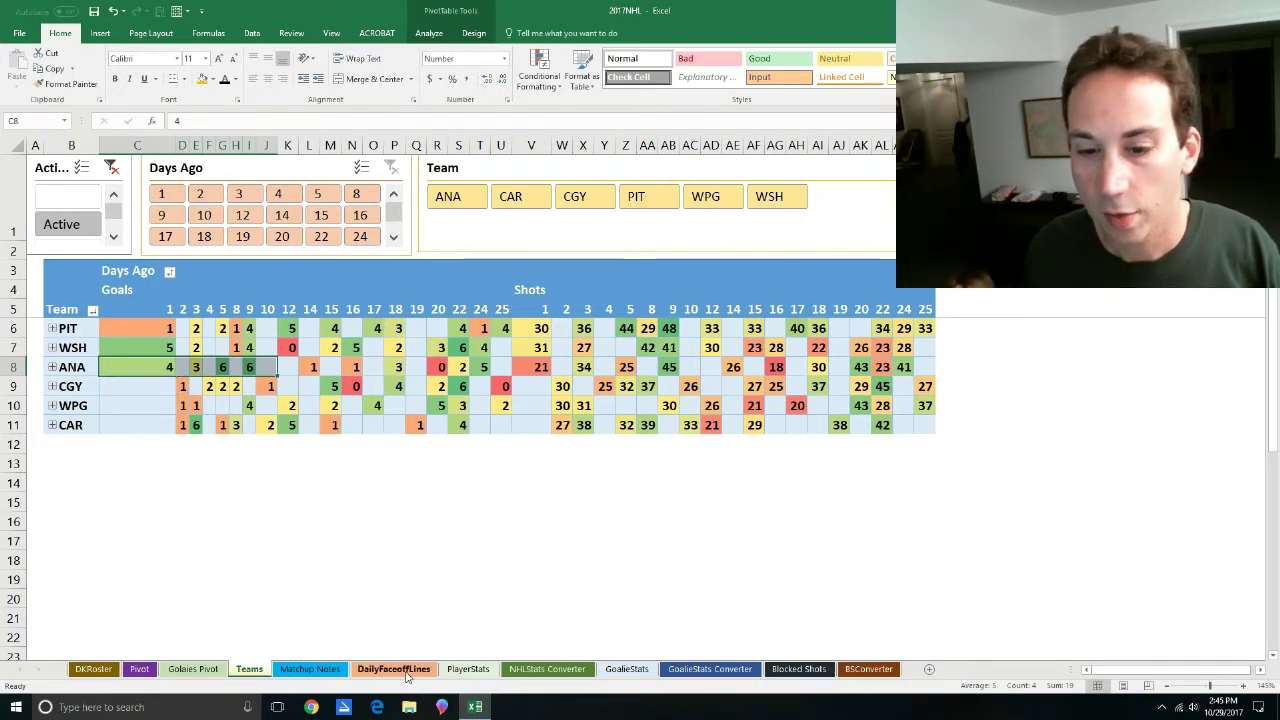
Examine the highlighted goalies' points by days ago on the Golaies Pivot sheet.
{"action": "left_click", "coordinate": [190, 668]}
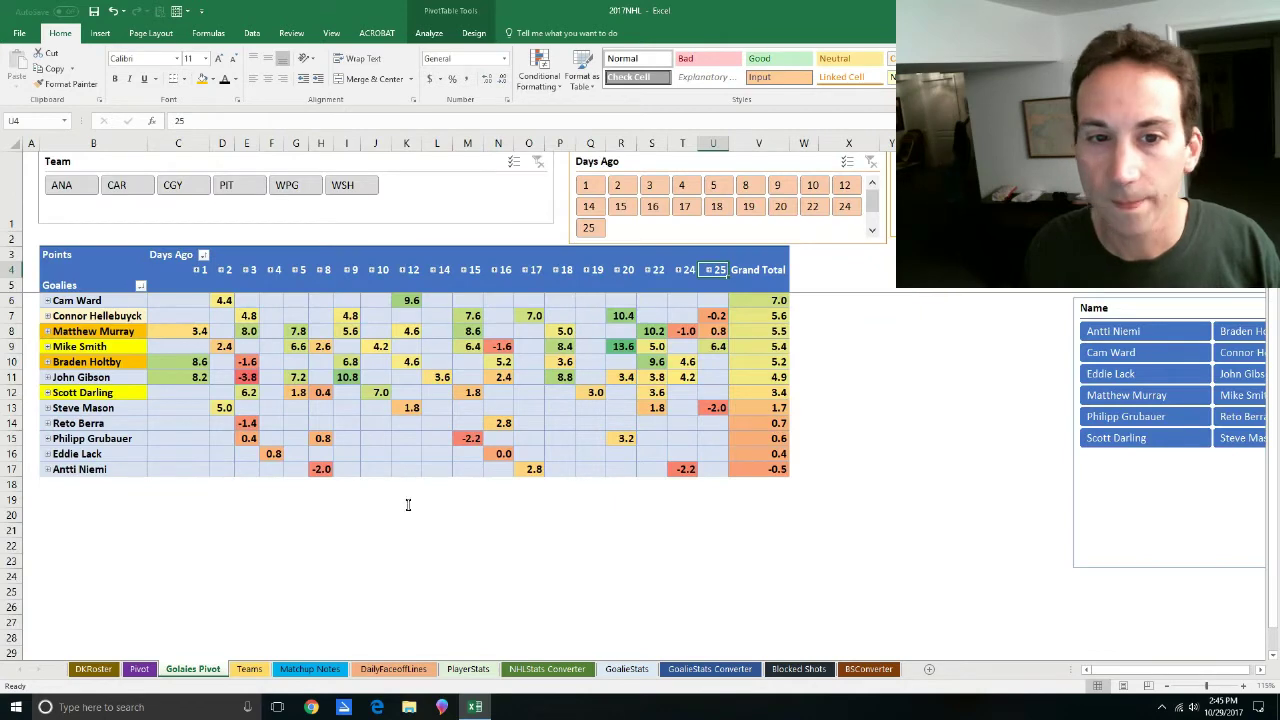
{"action": "scroll", "coordinate": [402, 510], "scroll_direction": "up", "scroll_amount": 2}
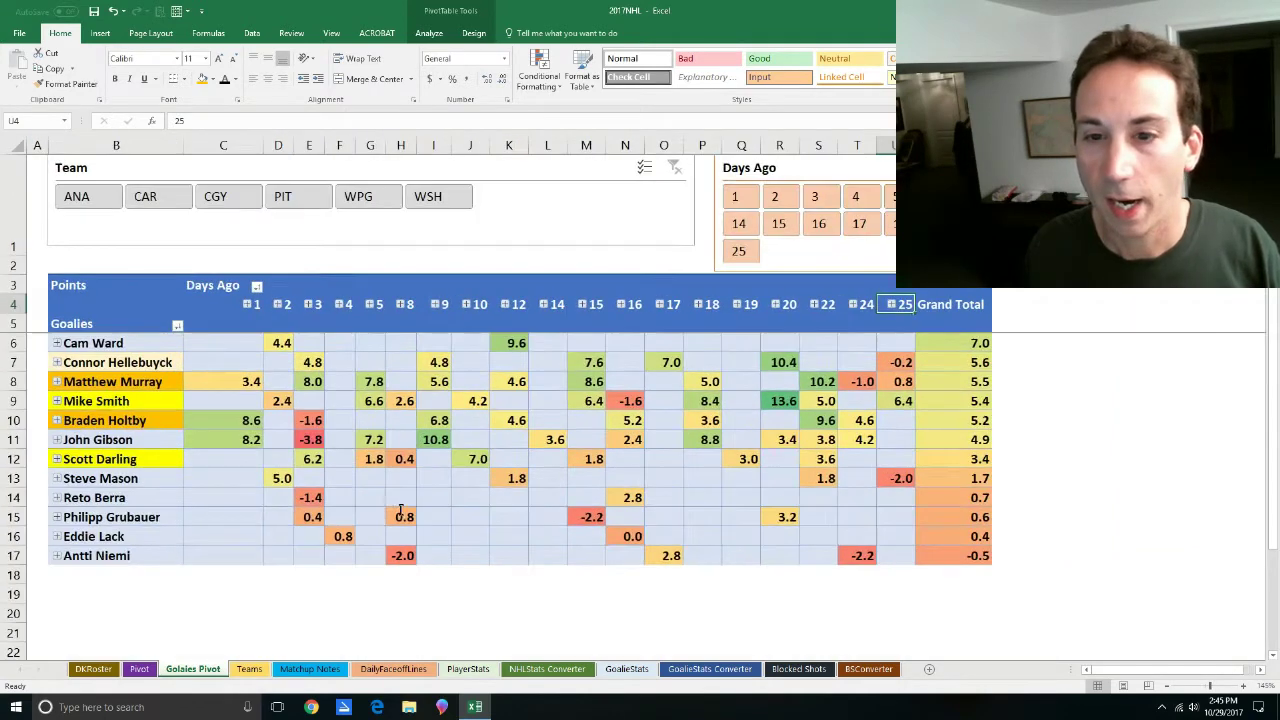
{"action": "left_click", "coordinate": [137, 422]}
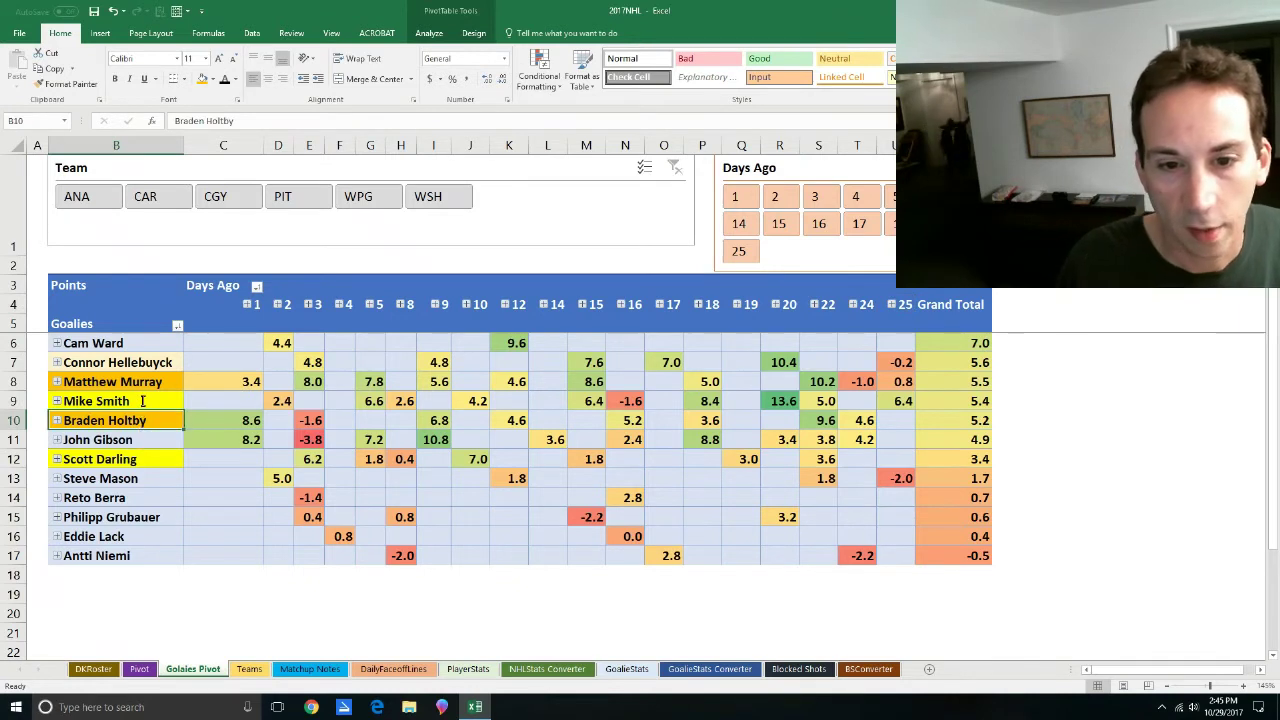
{"action": "left_click", "coordinate": [140, 402]}
{"action": "left_click", "coordinate": [136, 460]}
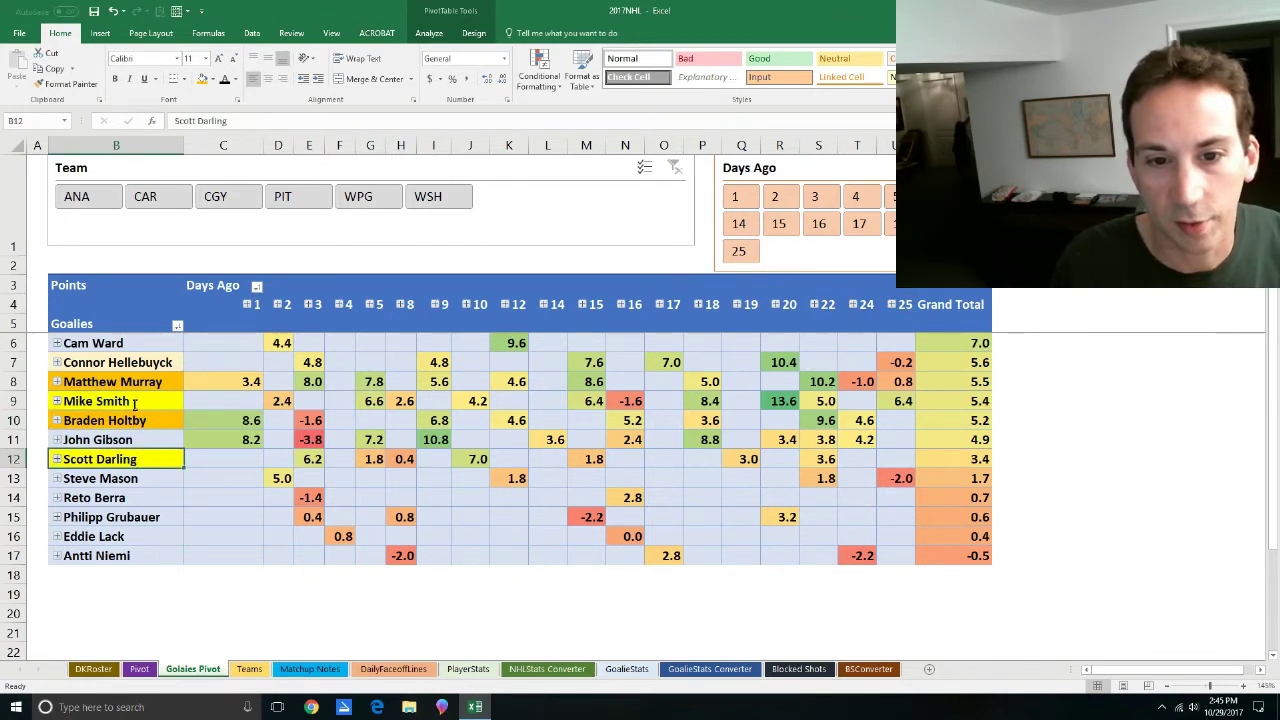
{"action": "left_click", "coordinate": [134, 402]}
{"action": "left_click", "coordinate": [150, 364]}
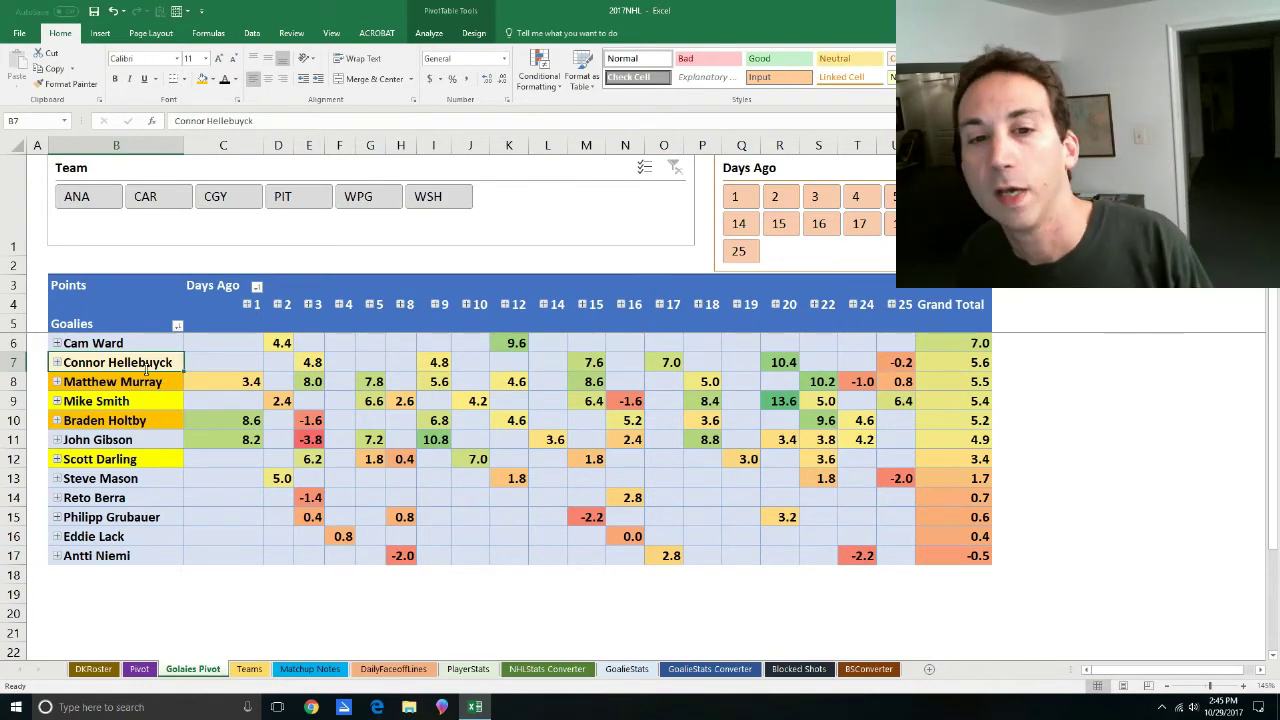
{"action": "left_click", "coordinate": [146, 373]}
{"action": "left_click", "coordinate": [146, 379]}
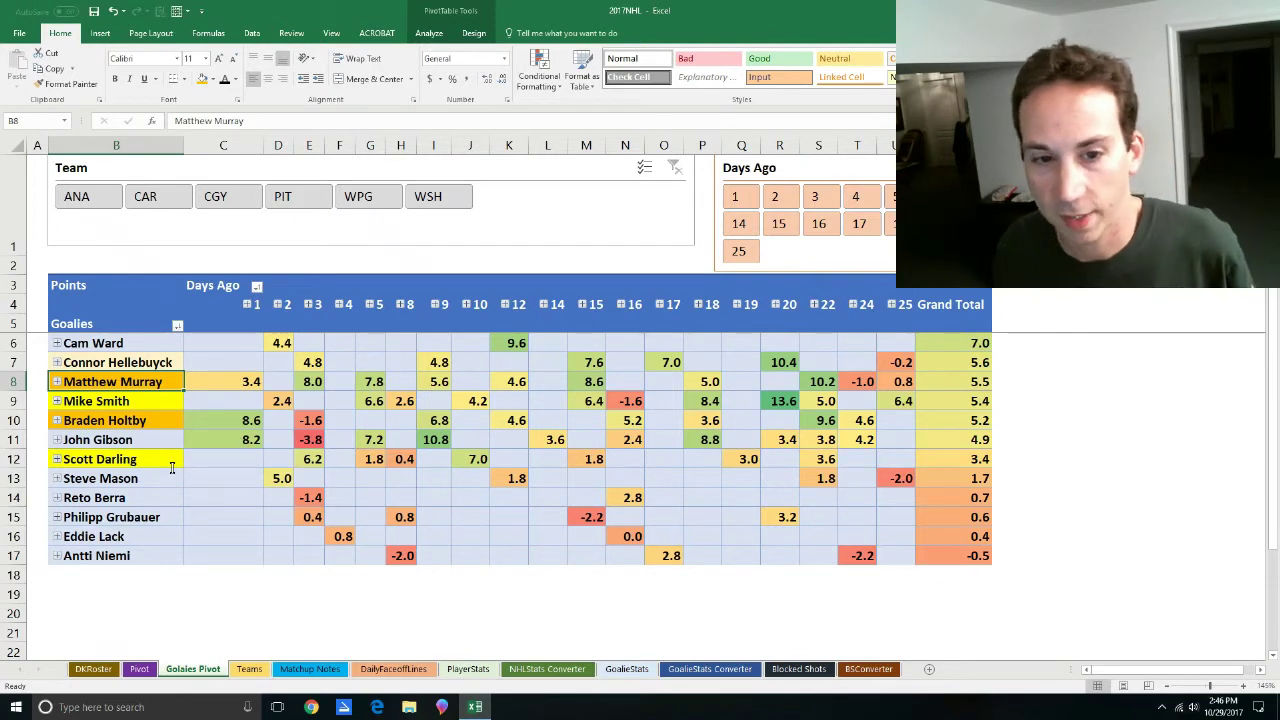
Check the ANA goalies by filtering the goalie pivot table to ANA and clearing that filter.
{"action": "left_click", "coordinate": [155, 443]}
{"action": "left_click", "coordinate": [86, 205]}
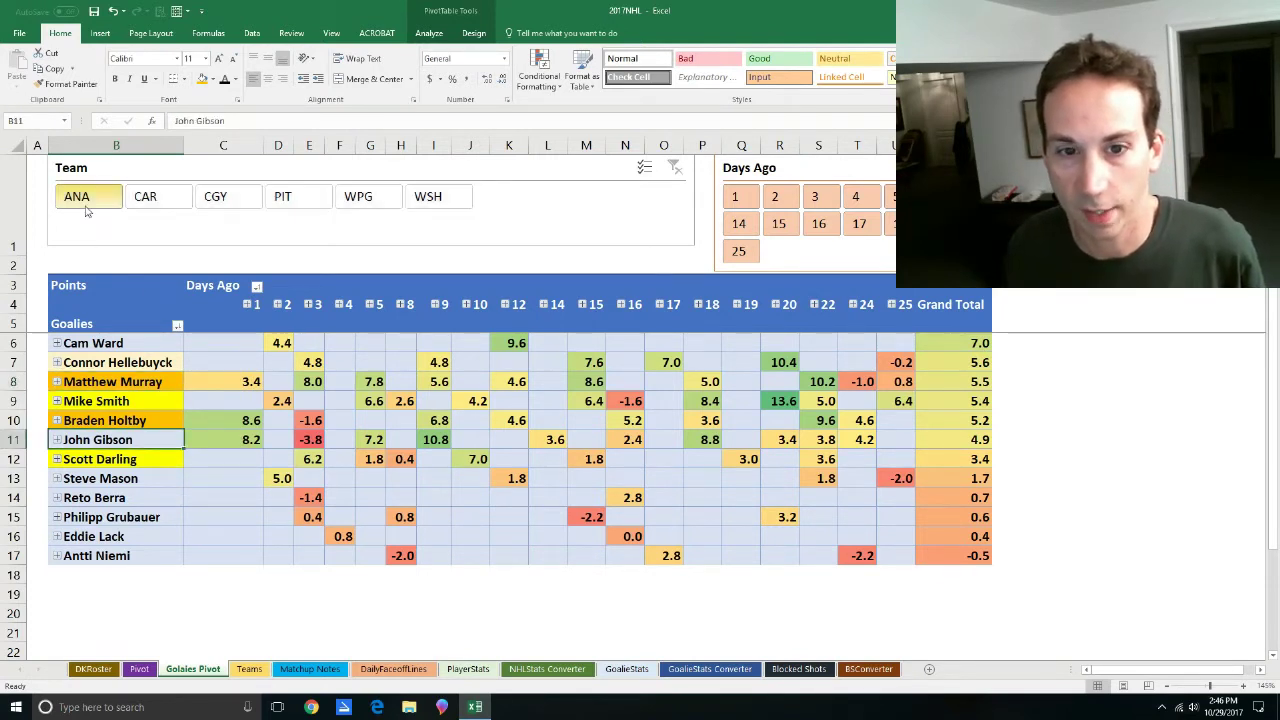
{"action": "left_click", "coordinate": [675, 167]}
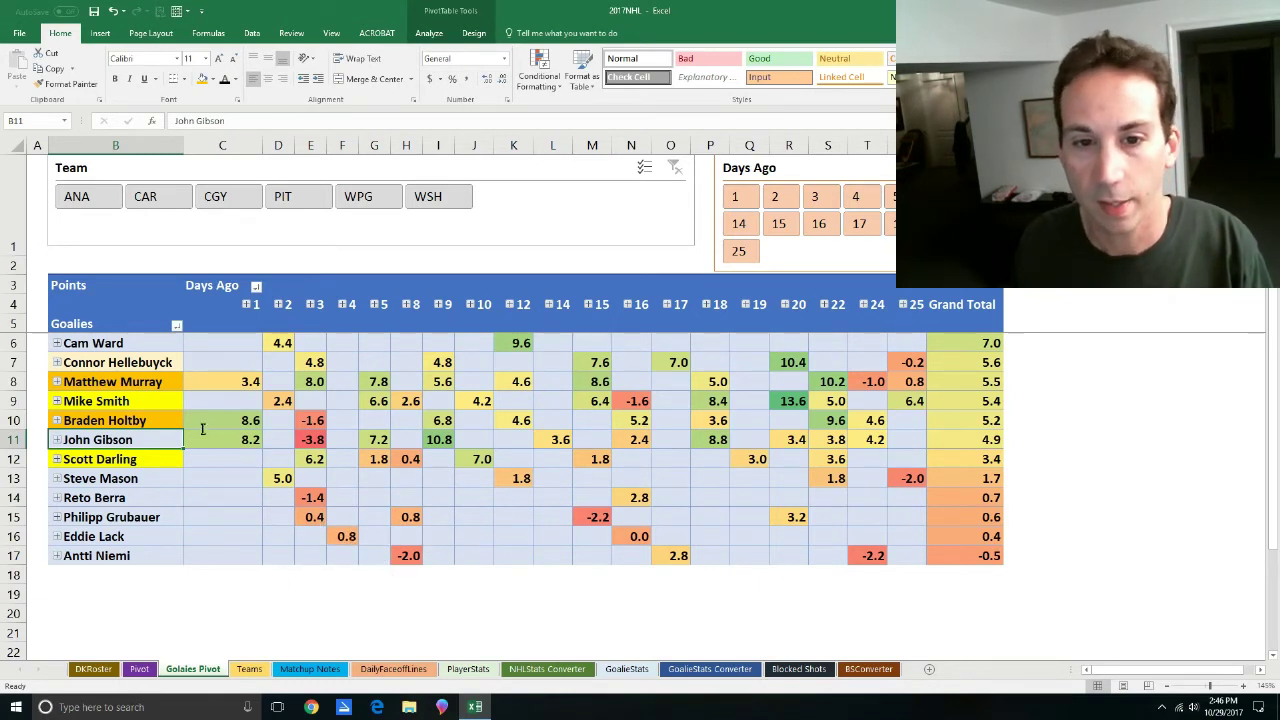
Filter the Pivot sheet to the ANH@CAR game and expand ANA to show its lines and players.
{"action": "left_click", "coordinate": [250, 669]}
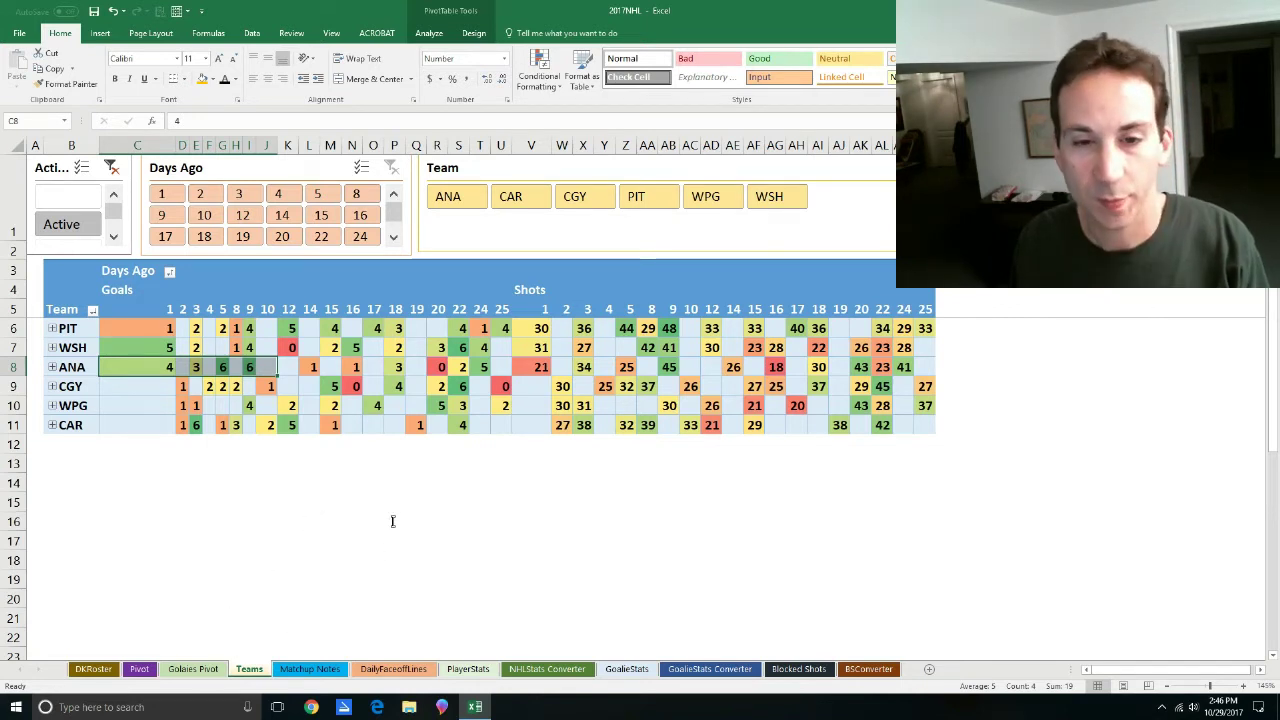
{"action": "left_click", "coordinate": [139, 670]}
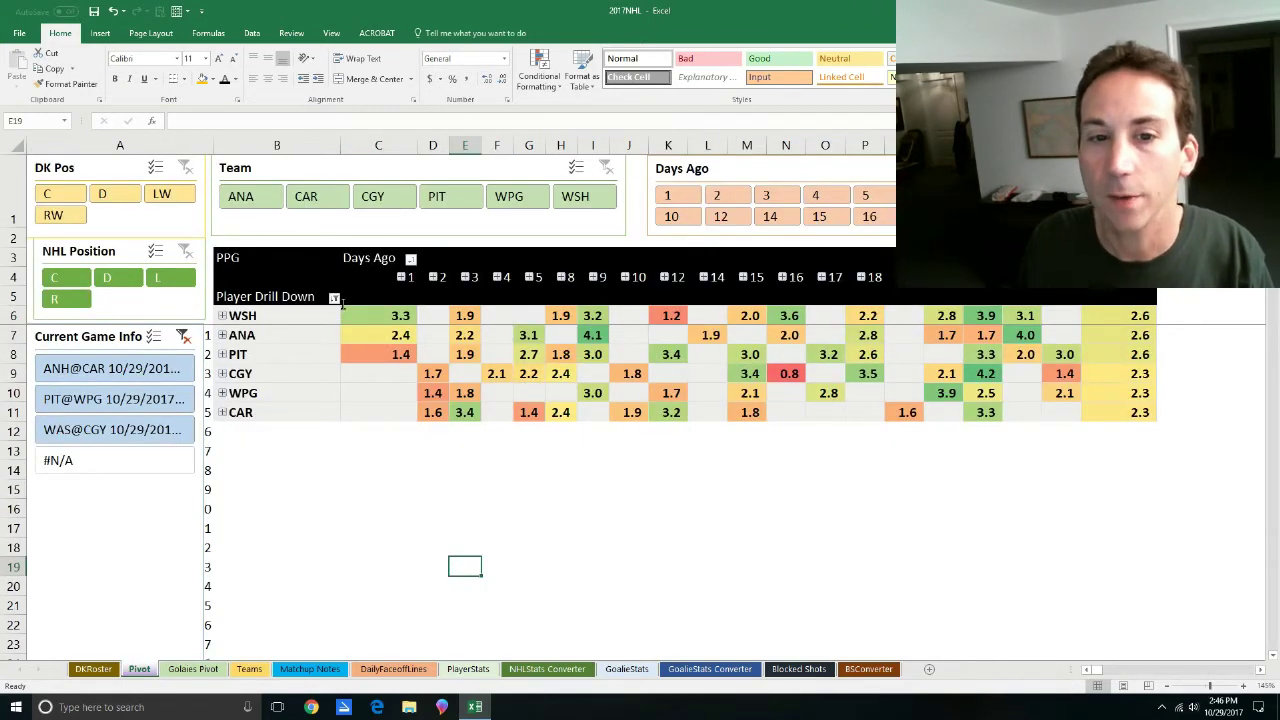
{"action": "left_click", "coordinate": [150, 370]}
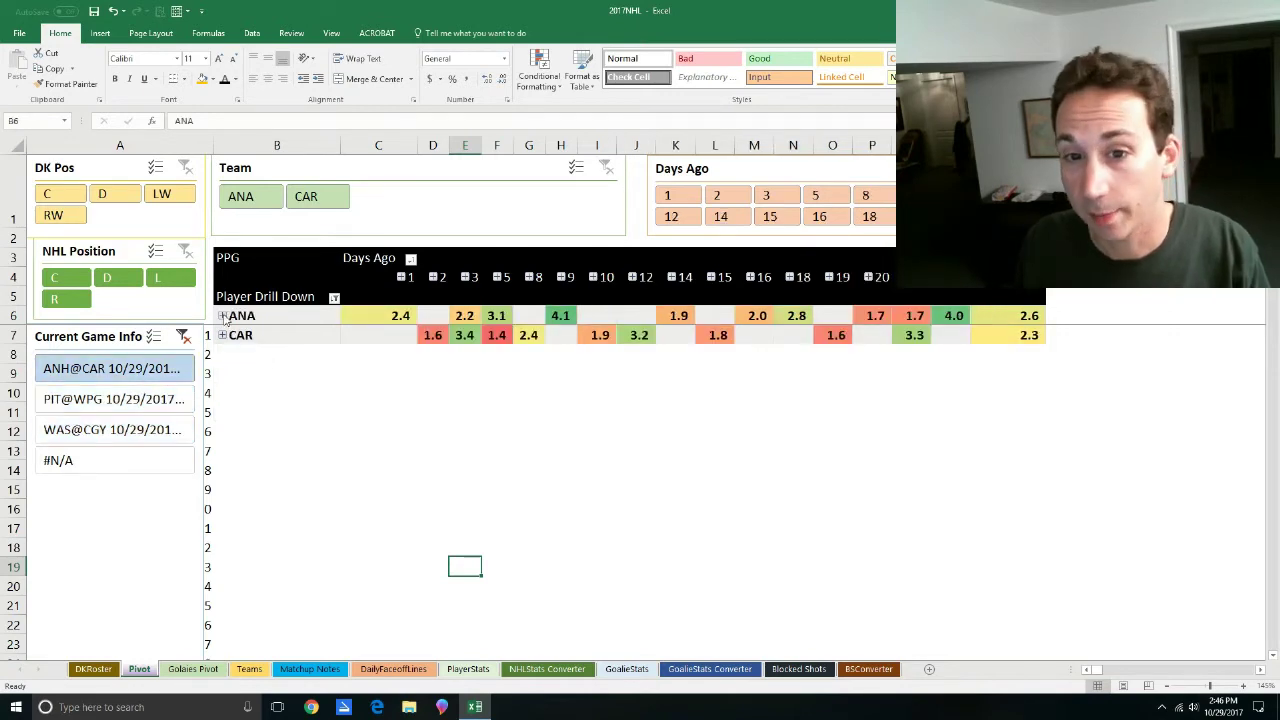
{"action": "left_click", "coordinate": [222, 316]}
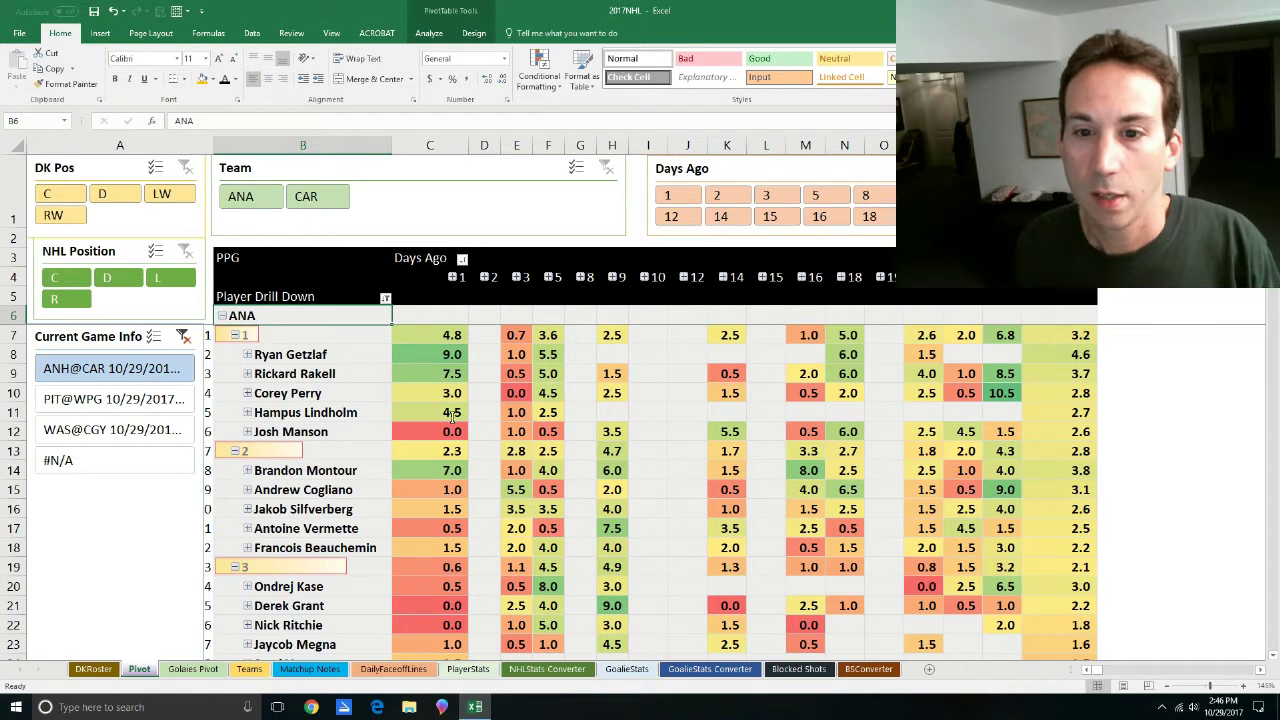
Select the top two ANA first-line players' points from 1 day ago, and turn off the Line subtotals.
{"action": "left_click_drag", "start_coordinate": [458, 356], "coordinate": [453, 375]}
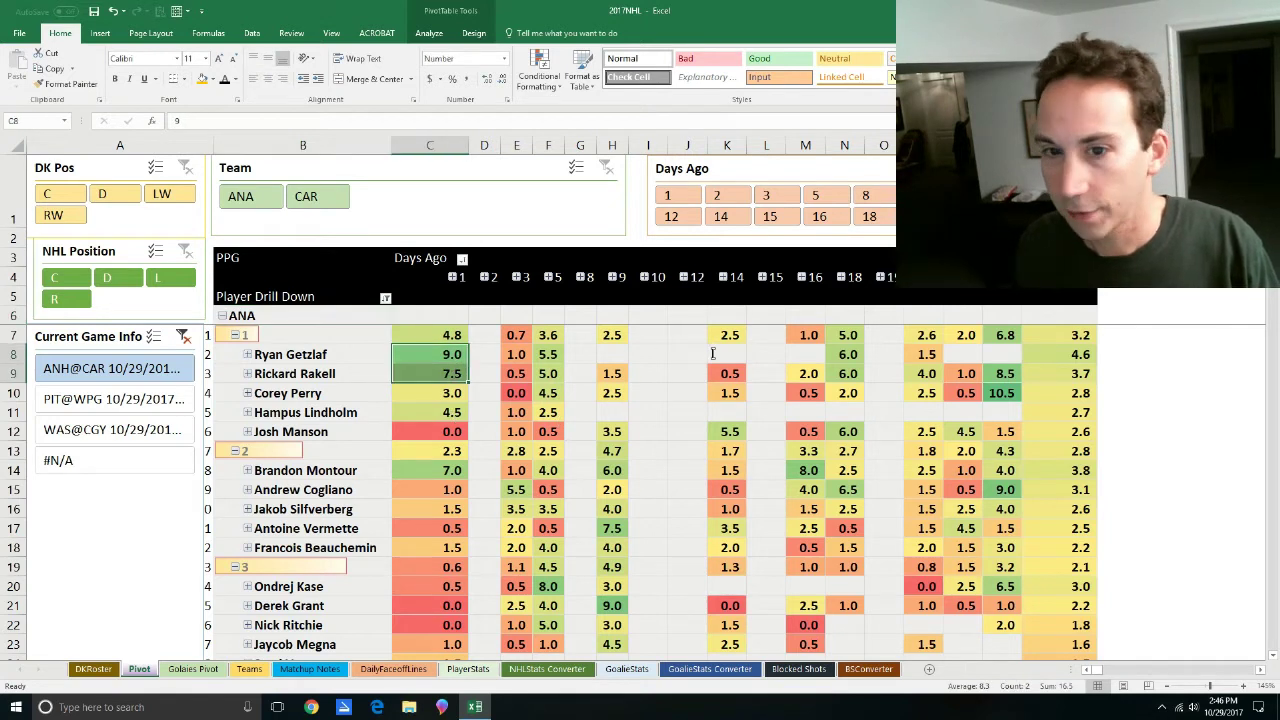
{"action": "right_click", "coordinate": [296, 336]}
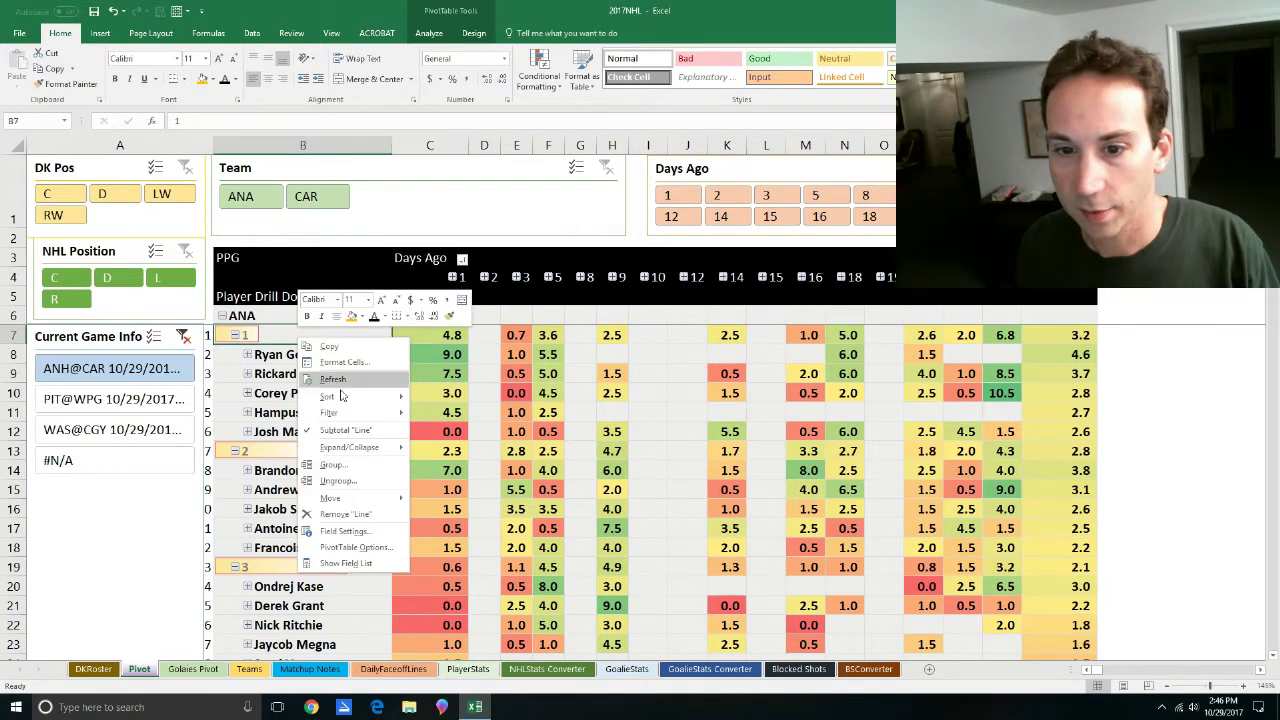
{"action": "left_click", "coordinate": [355, 405]}
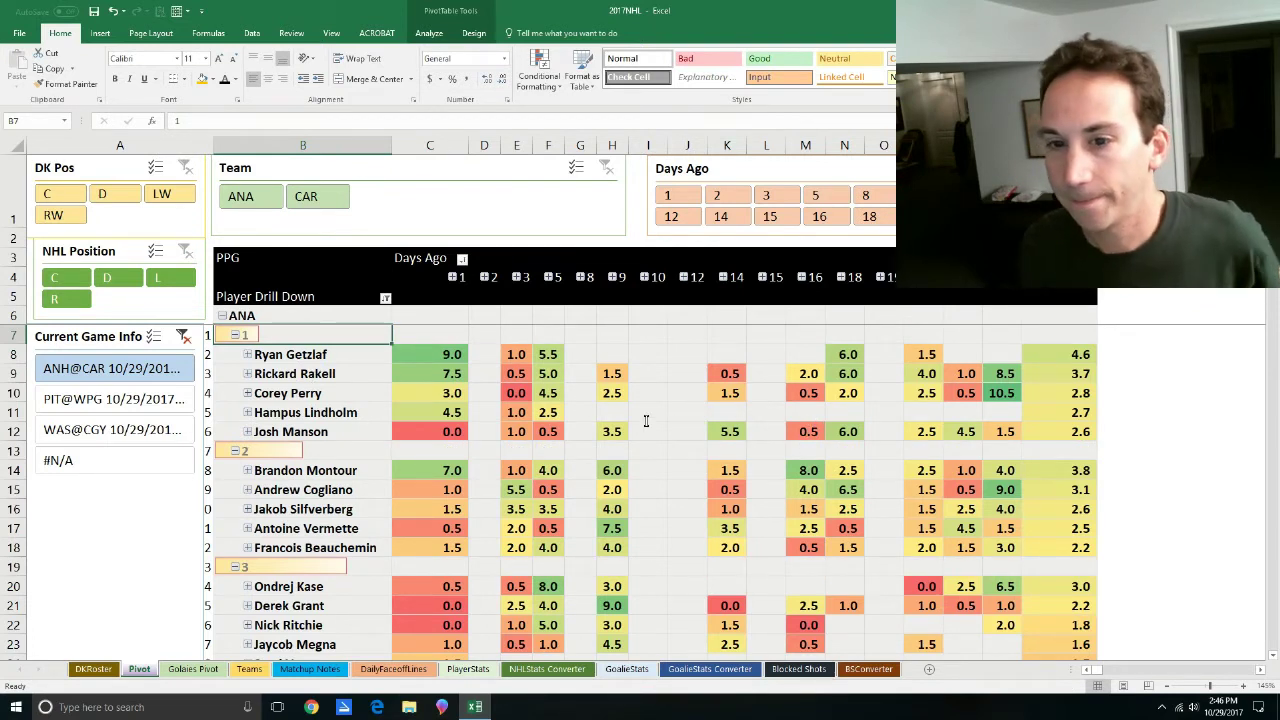
Examine the ANA first-line players' points from 1 day ago and their averages in the Pivot sheet.
{"action": "left_click", "coordinate": [1030, 351]}
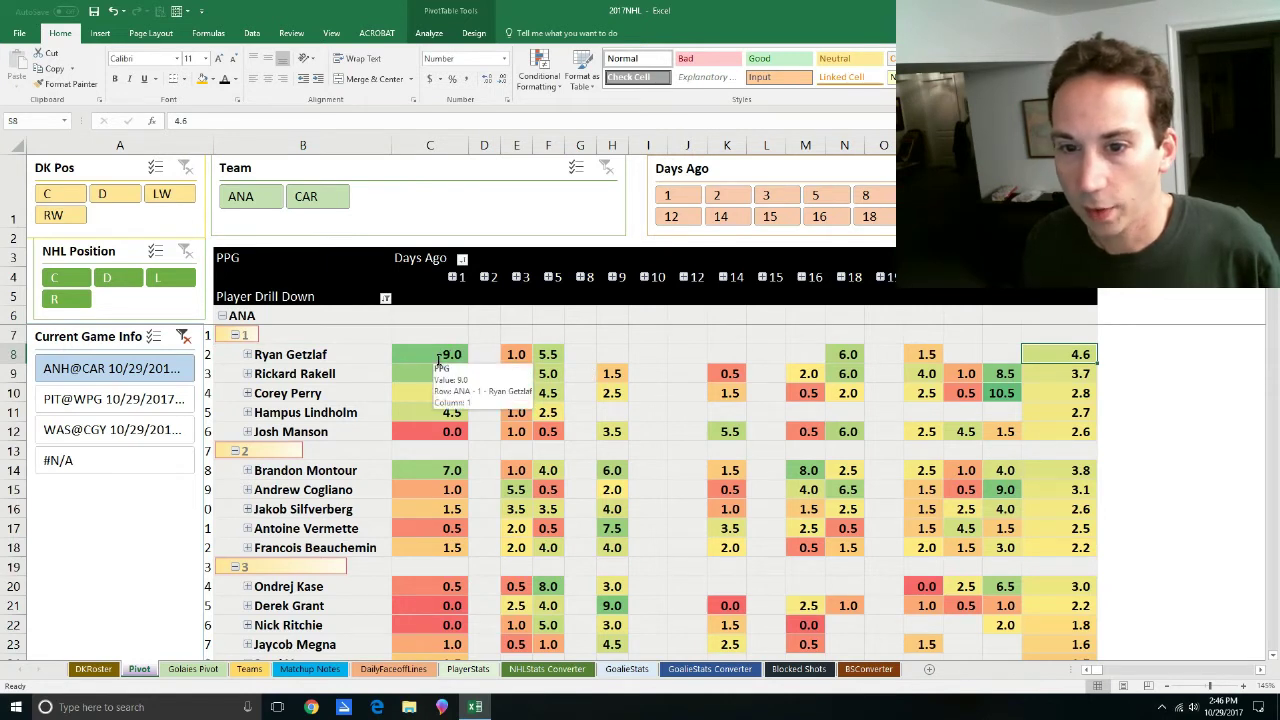
{"action": "left_click_drag", "start_coordinate": [443, 358], "coordinate": [445, 374]}
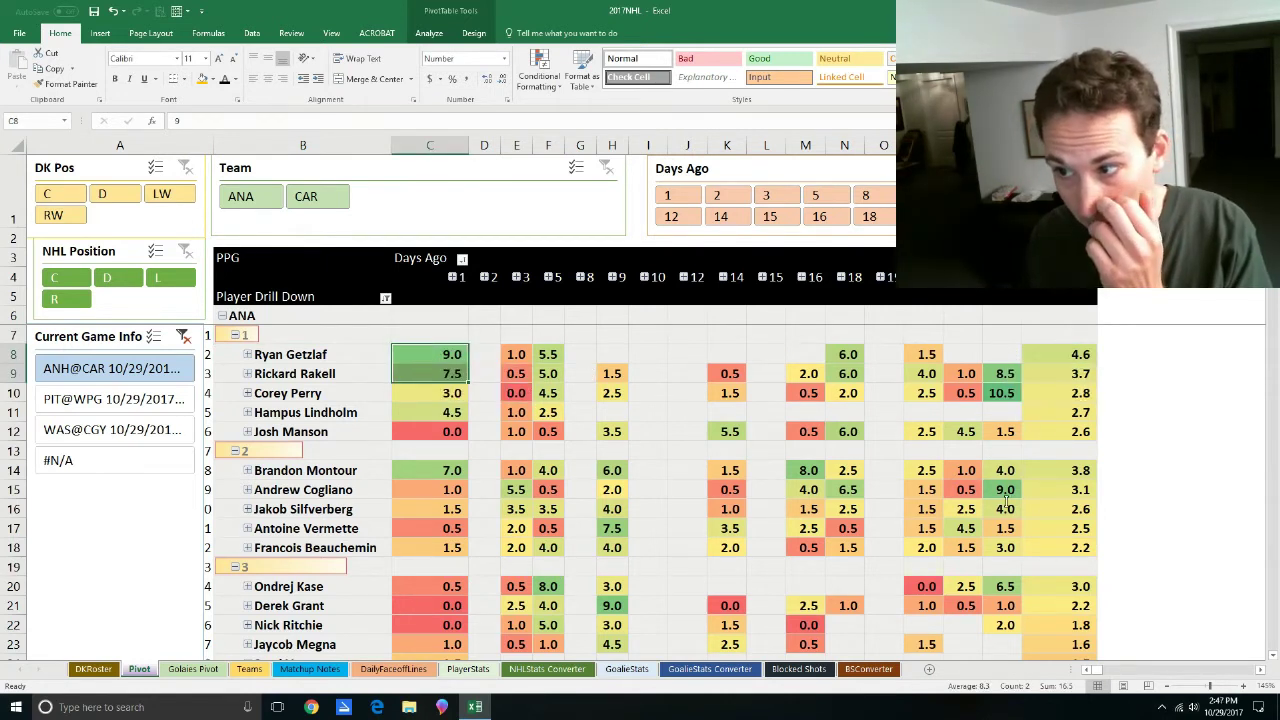
{"action": "left_click", "coordinate": [1004, 374]}
{"action": "left_click_drag", "start_coordinate": [425, 354], "coordinate": [443, 390]}
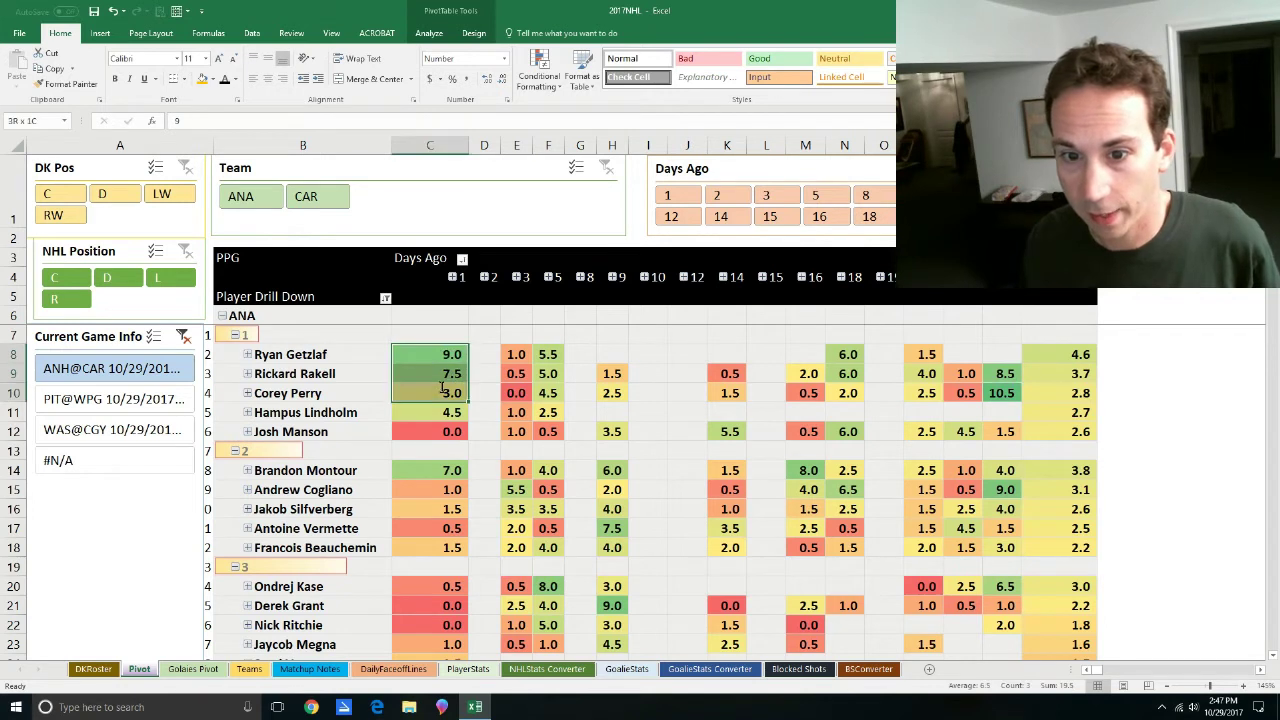
{"action": "left_click", "coordinate": [447, 416]}
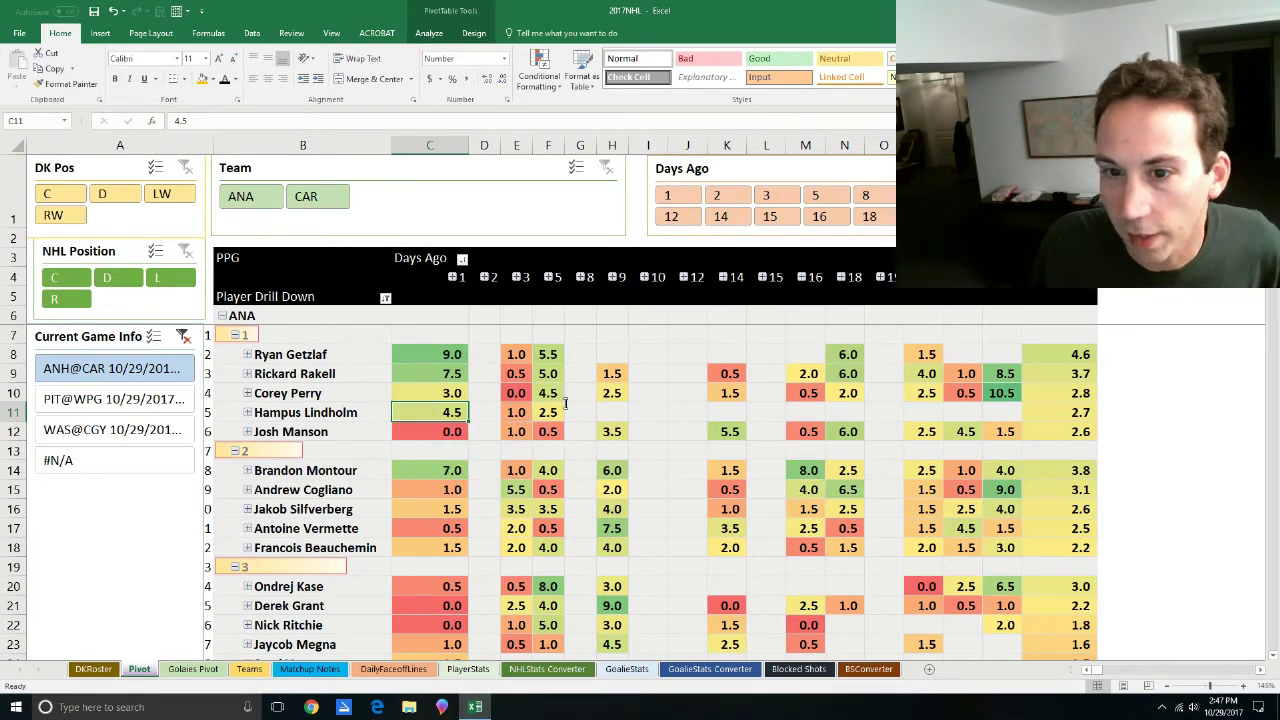
Review the ANA second-line players' points from 16 and 18 days ago and the third player's points from 3 to 9 days ago.
{"action": "left_click_drag", "start_coordinate": [337, 356], "coordinate": [337, 375]}
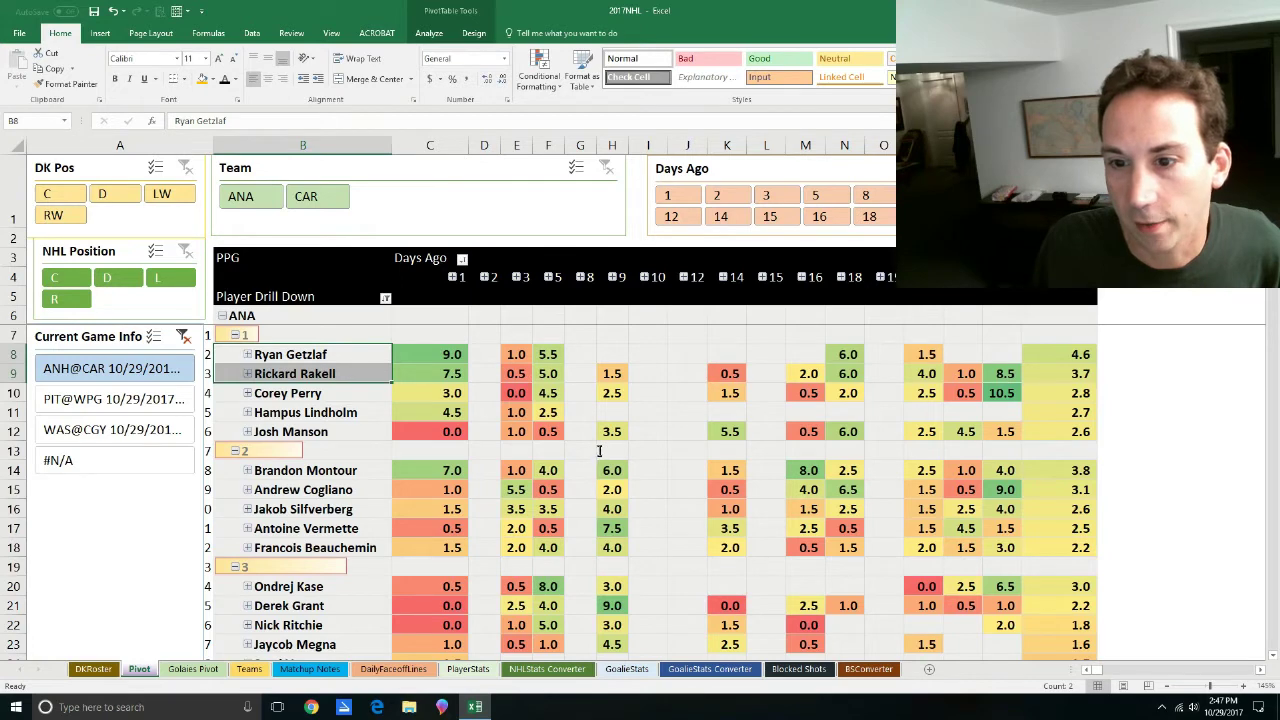
{"action": "scroll", "coordinate": [492, 516], "scroll_direction": "down", "scroll_amount": 1}
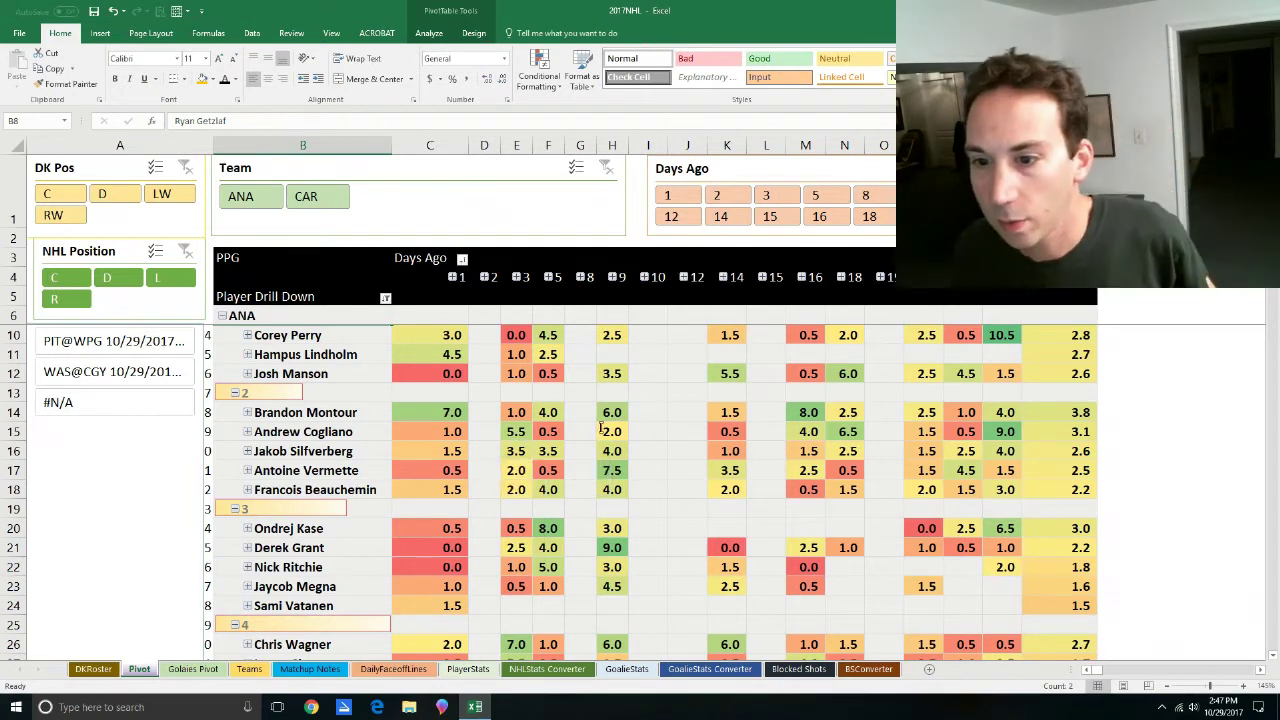
{"action": "left_click", "coordinate": [812, 414]}
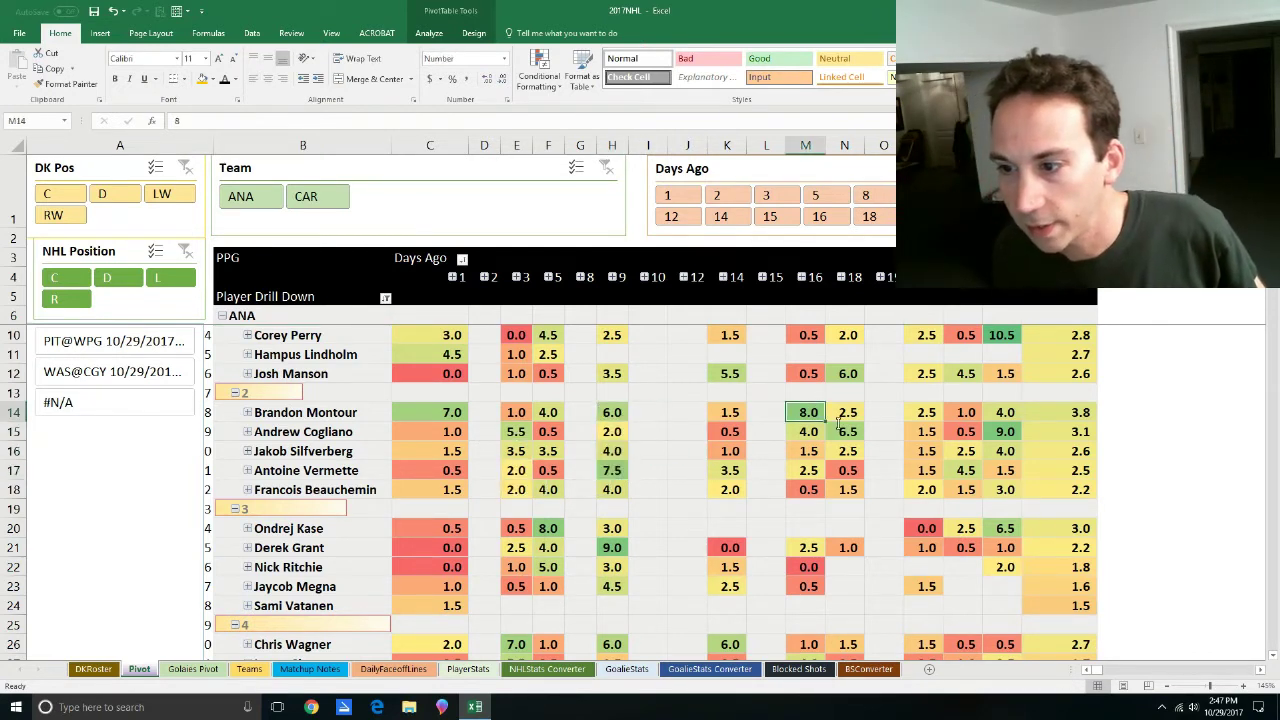
{"action": "left_click_drag", "start_coordinate": [838, 424], "coordinate": [842, 432]}
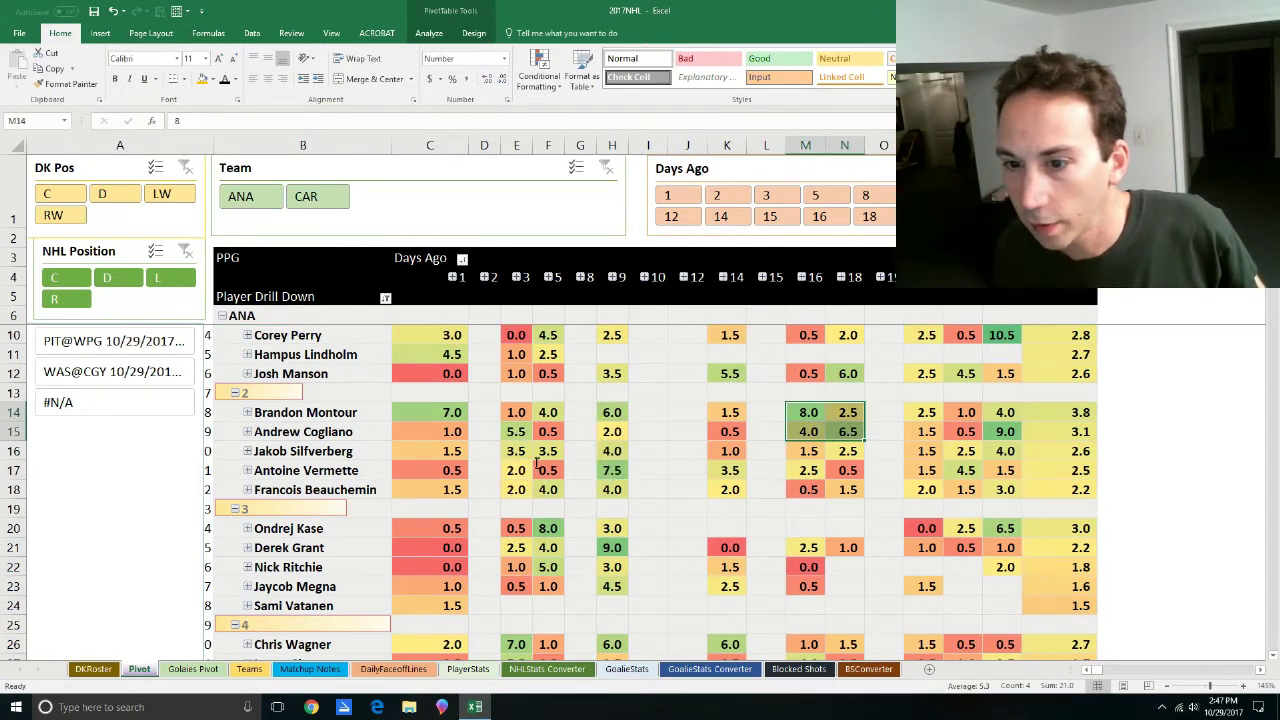
{"action": "left_click_drag", "start_coordinate": [516, 452], "coordinate": [612, 451]}
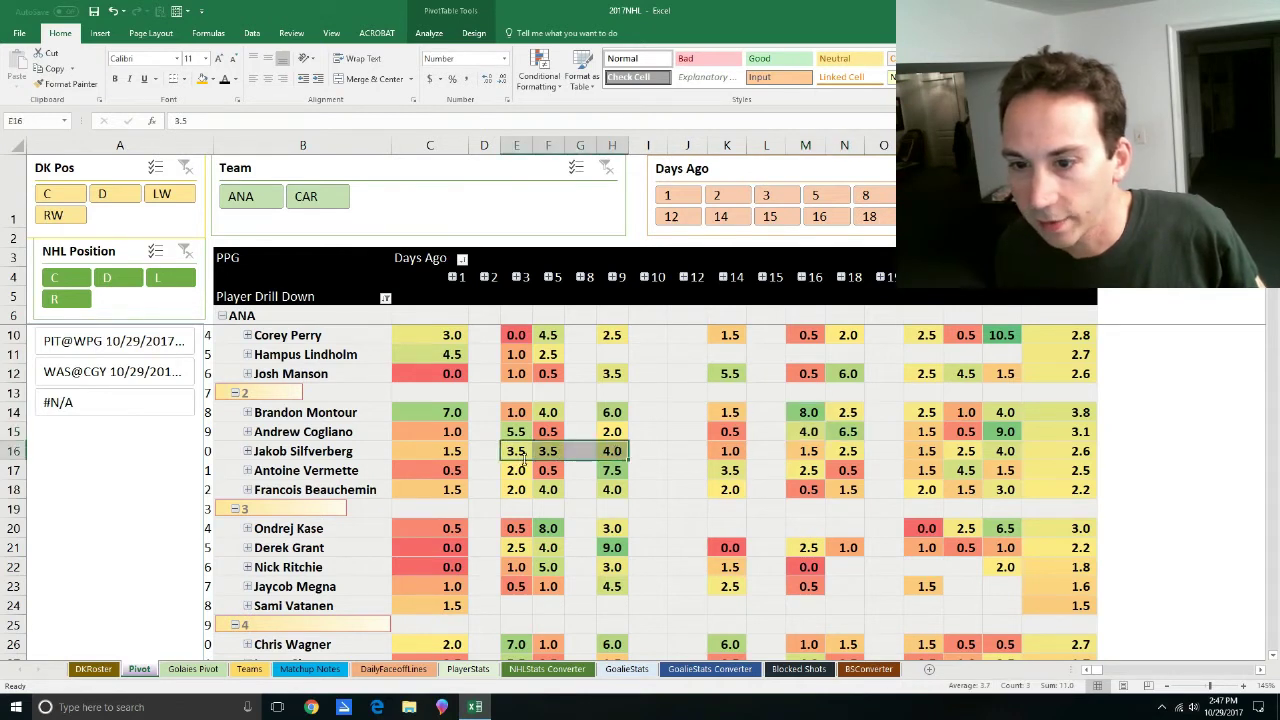
{"action": "left_click", "coordinate": [620, 507]}
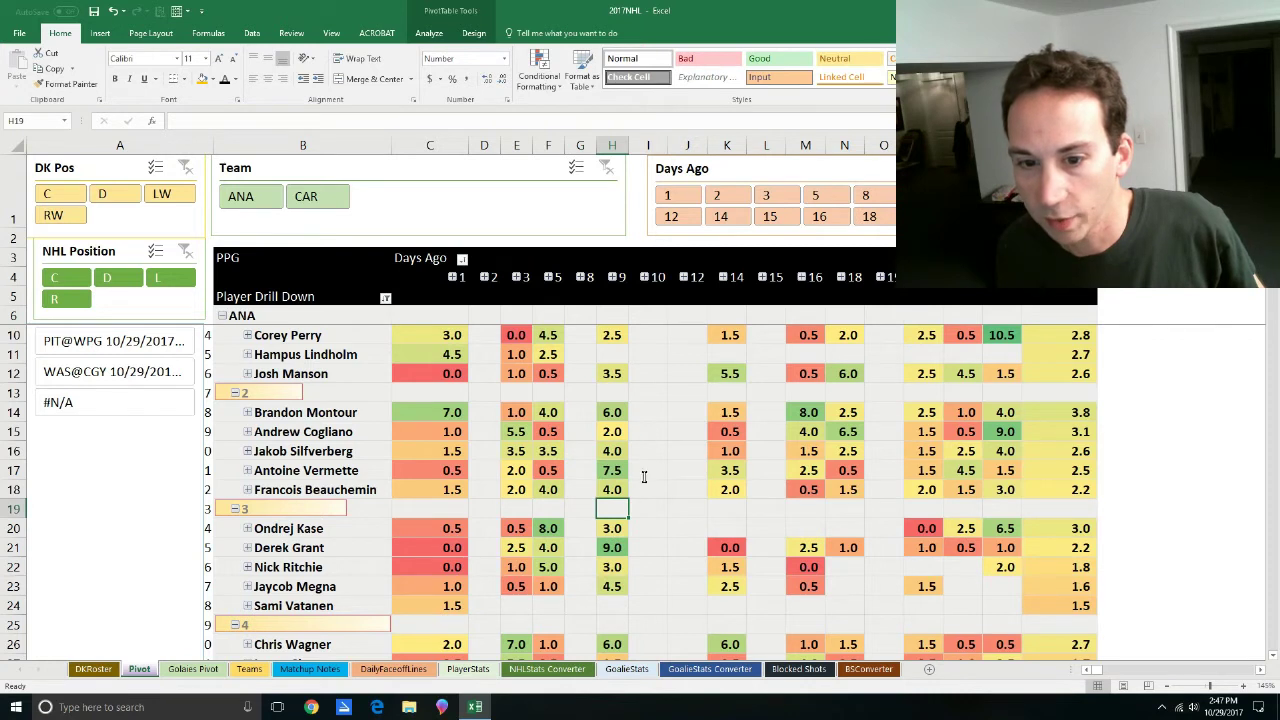
Review the top two ANA third-line players' points from 1, 5 and 9 days ago and the top two fourth-line players' from 3 days ago.
{"action": "left_click_drag", "start_coordinate": [549, 530], "coordinate": [618, 550]}
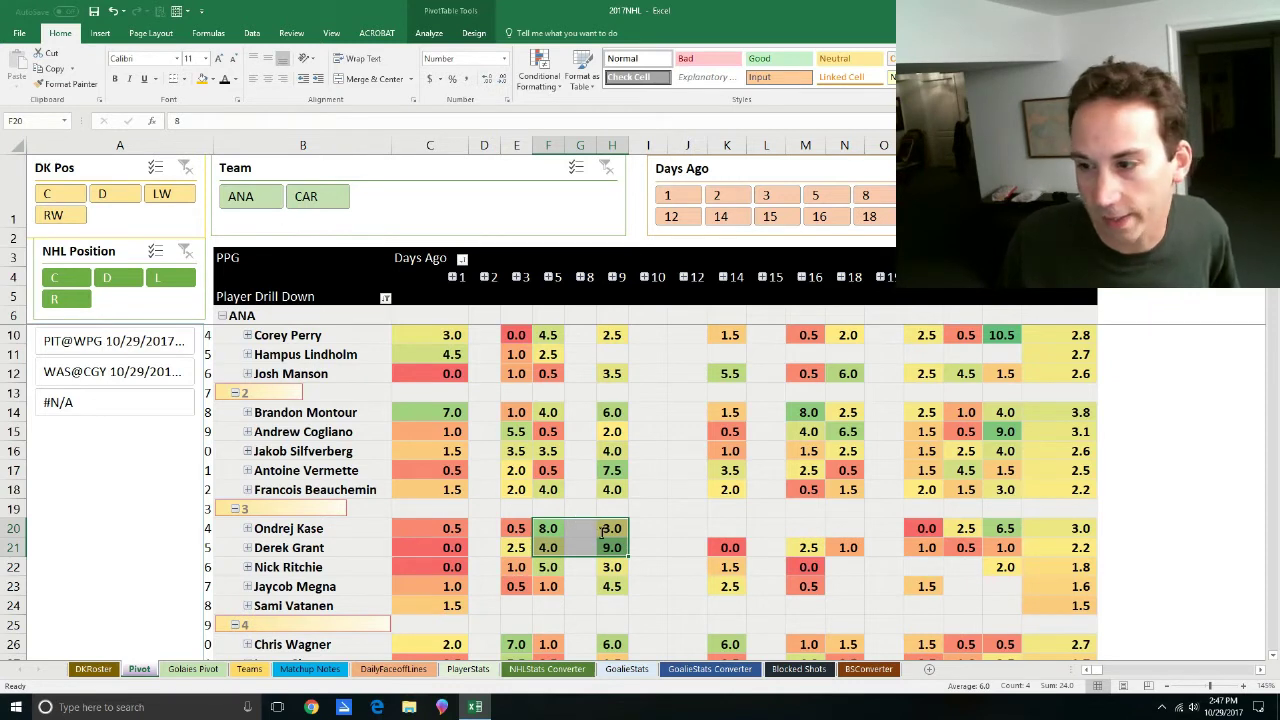
{"action": "left_click_drag", "start_coordinate": [549, 529], "coordinate": [551, 549]}
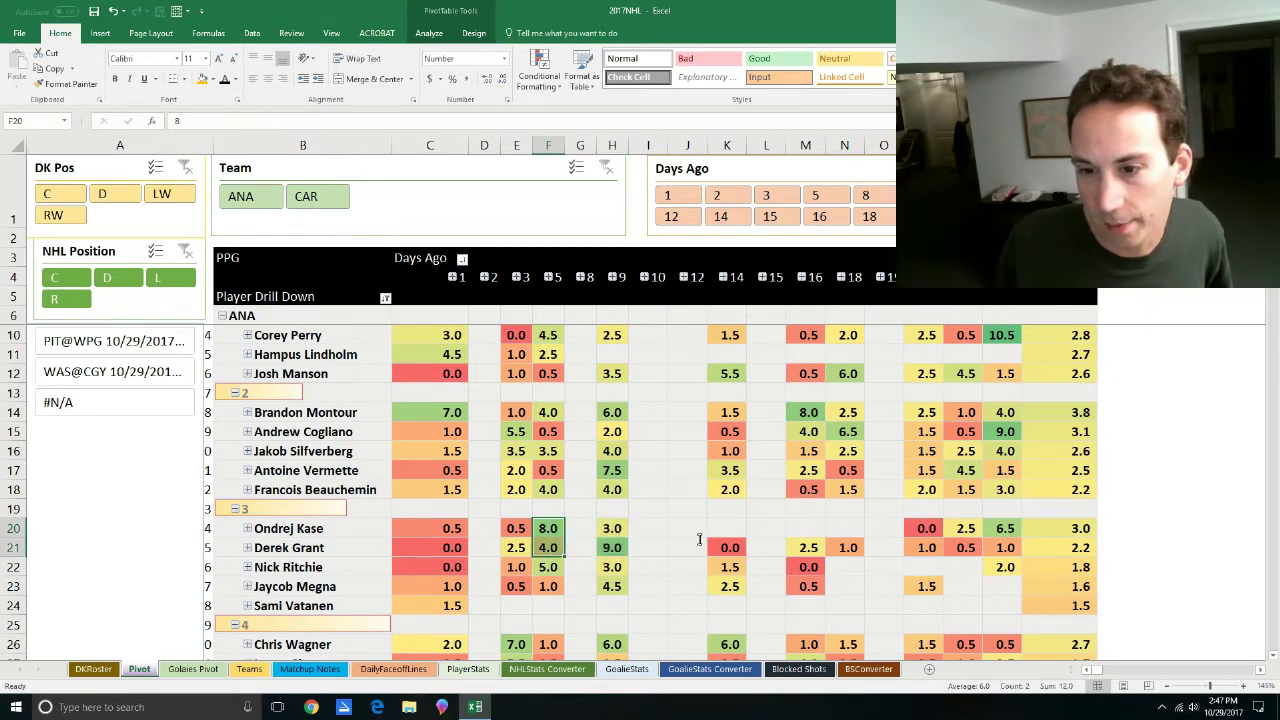
{"action": "left_click_drag", "start_coordinate": [445, 528], "coordinate": [441, 549]}
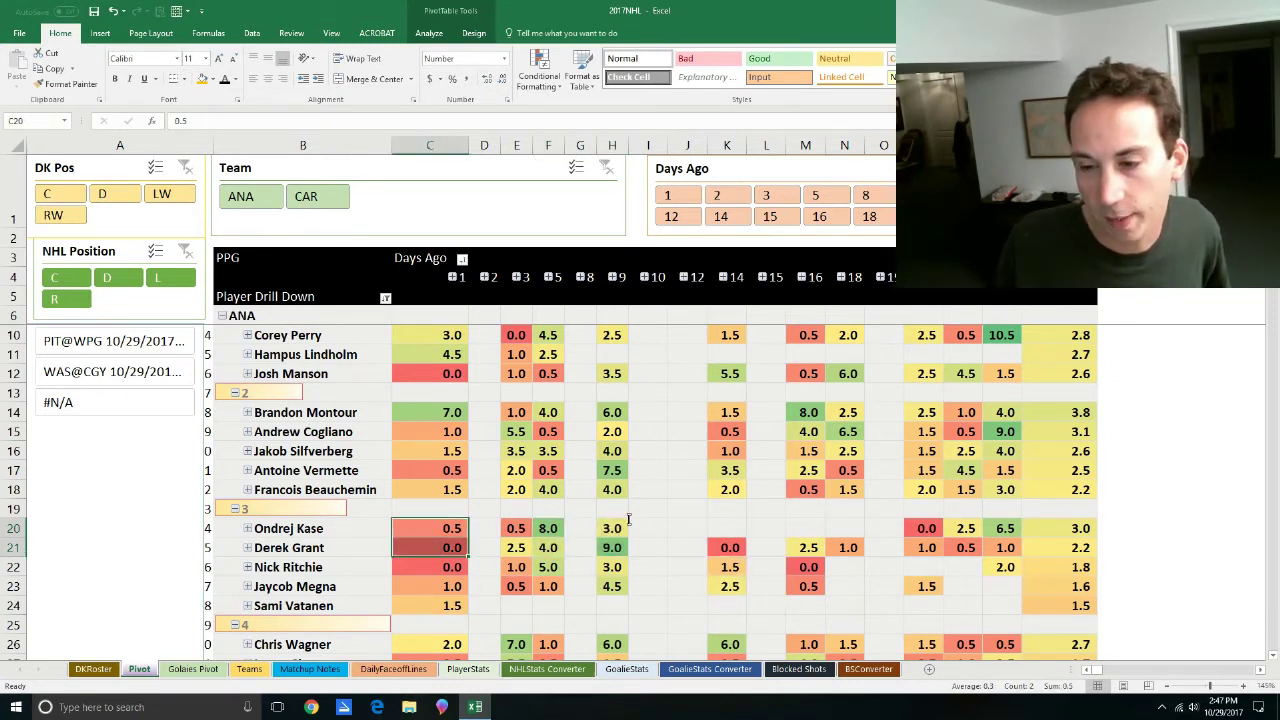
{"action": "scroll", "coordinate": [628, 519], "scroll_direction": "down", "scroll_amount": 2}
{"action": "left_click_drag", "start_coordinate": [524, 531], "coordinate": [518, 548]}
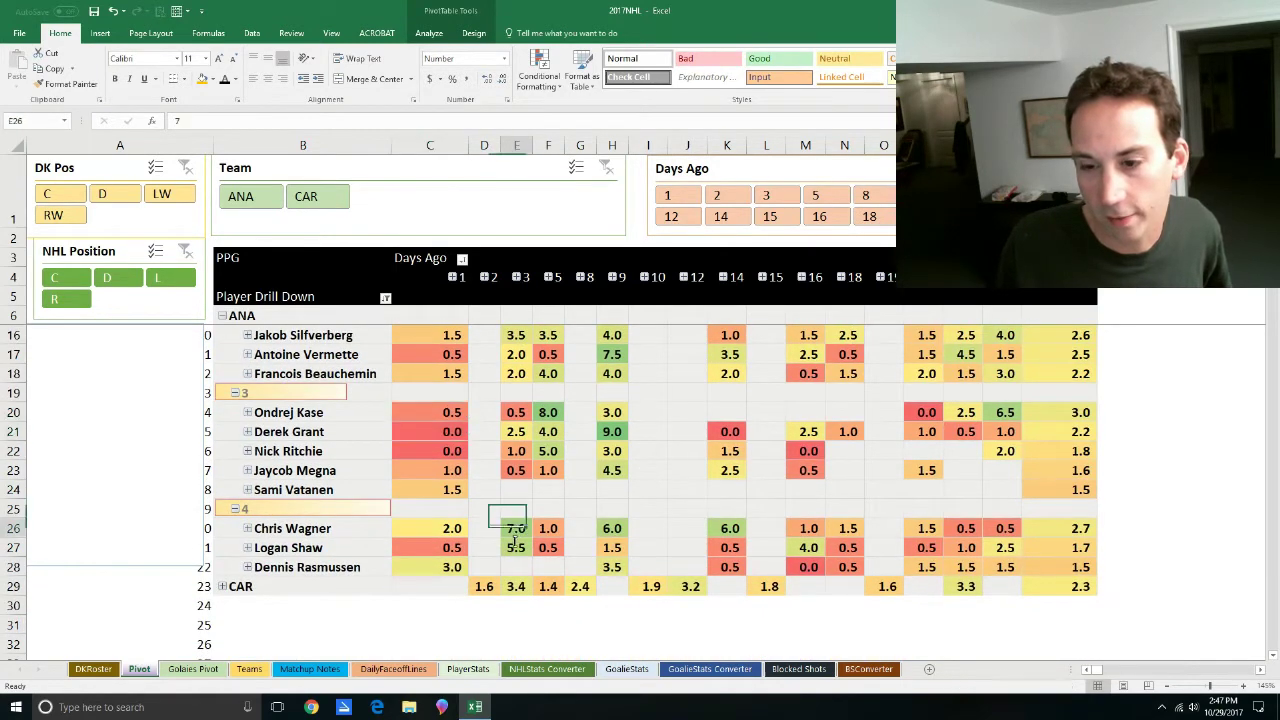
{"action": "scroll", "coordinate": [682, 536], "scroll_direction": "up", "scroll_amount": 3}
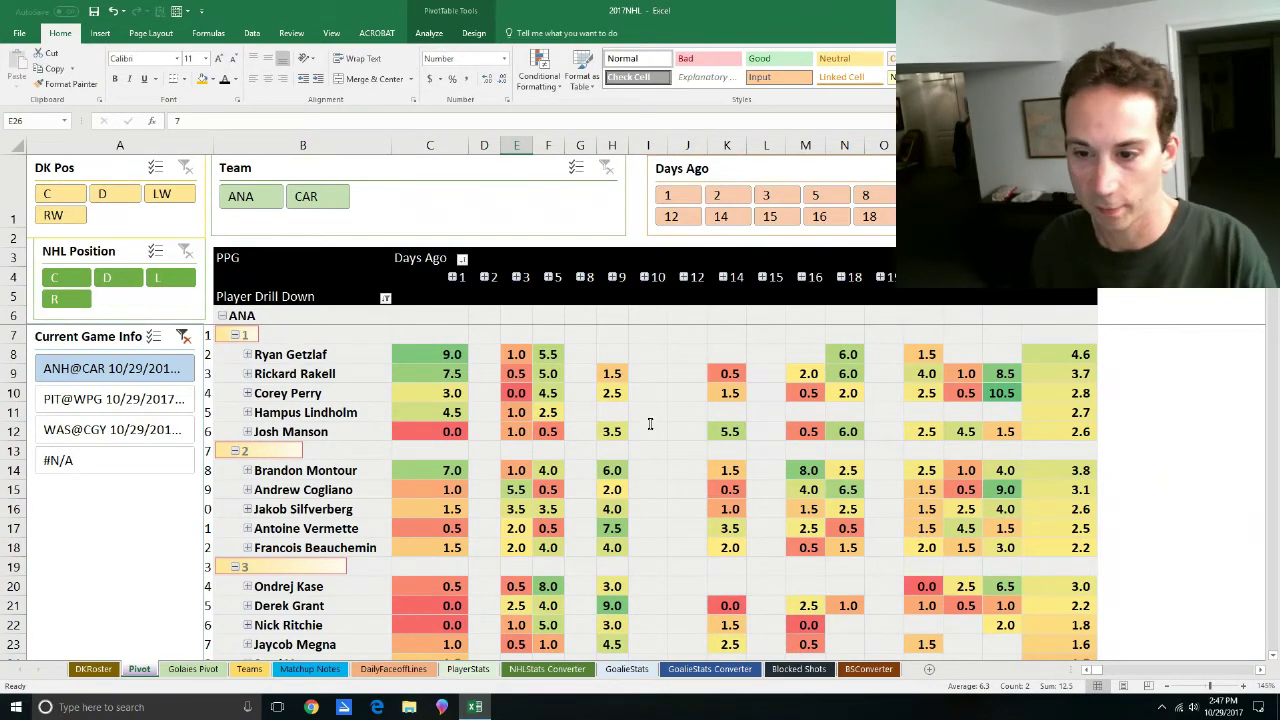
Recheck the top two ANA third-line players' points from 5 days ago, and expand and collapse the first player's salary detail.
{"action": "scroll", "coordinate": [815, 465], "scroll_direction": "down", "scroll_amount": 1}
{"action": "scroll", "coordinate": [766, 437], "scroll_direction": "down", "scroll_amount": 1}
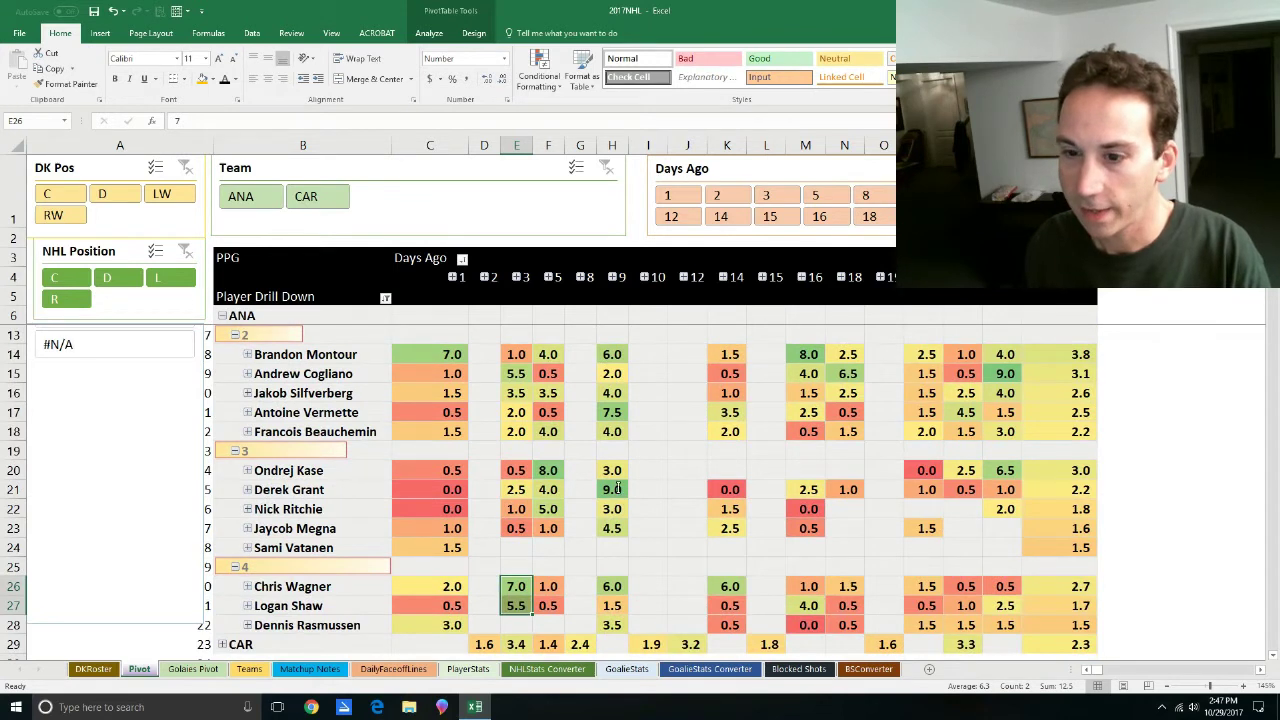
{"action": "left_click_drag", "start_coordinate": [612, 470], "coordinate": [582, 480]}
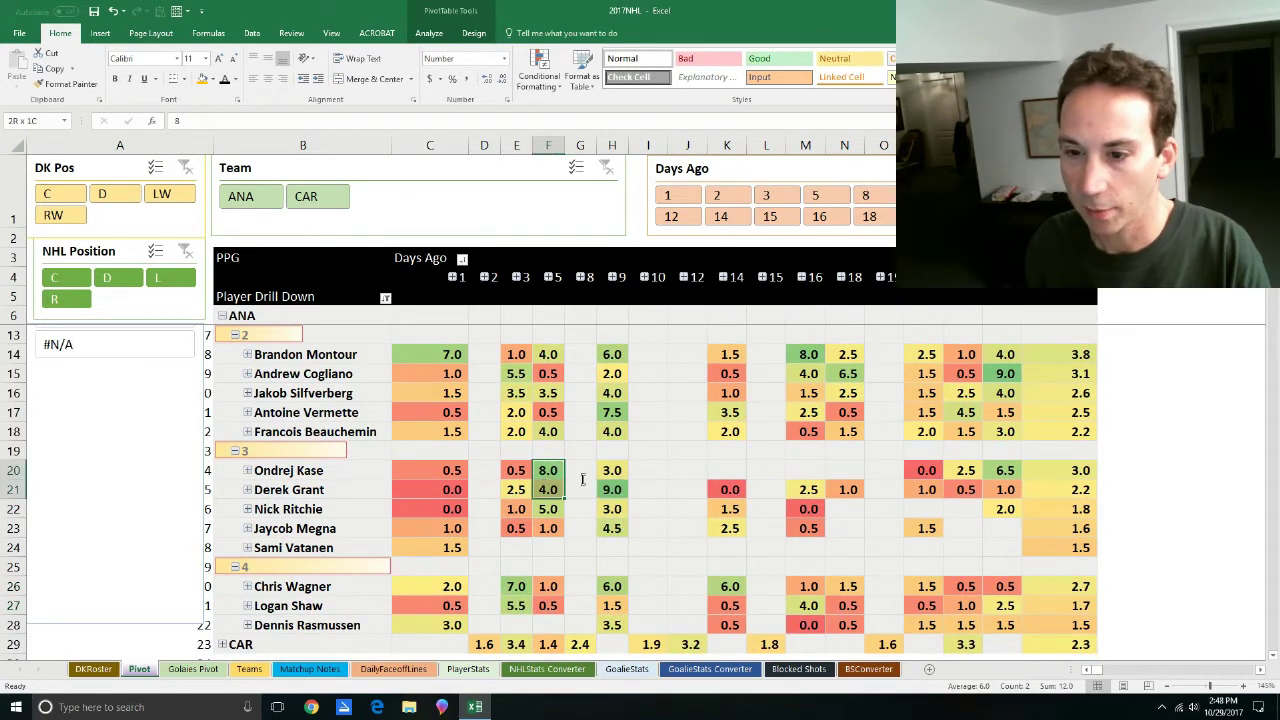
{"action": "left_click", "coordinate": [248, 470]}
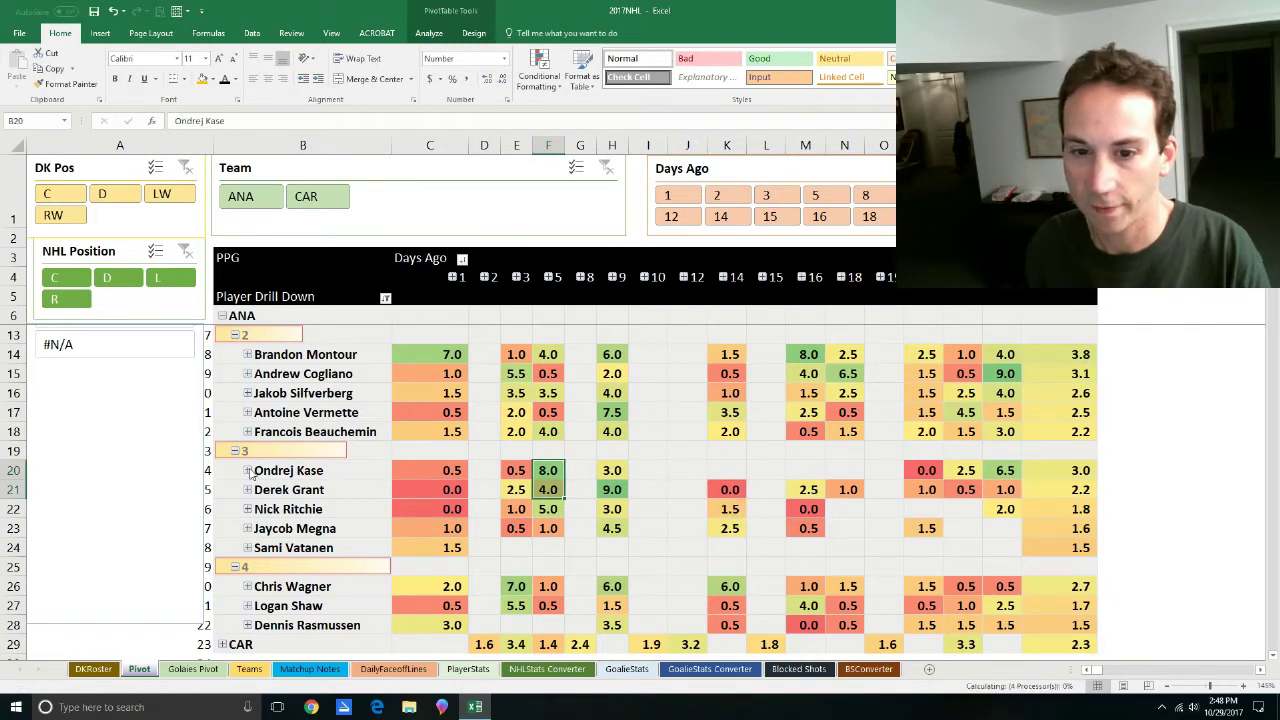
{"action": "left_click", "coordinate": [248, 509]}
{"action": "left_click", "coordinate": [248, 509]}
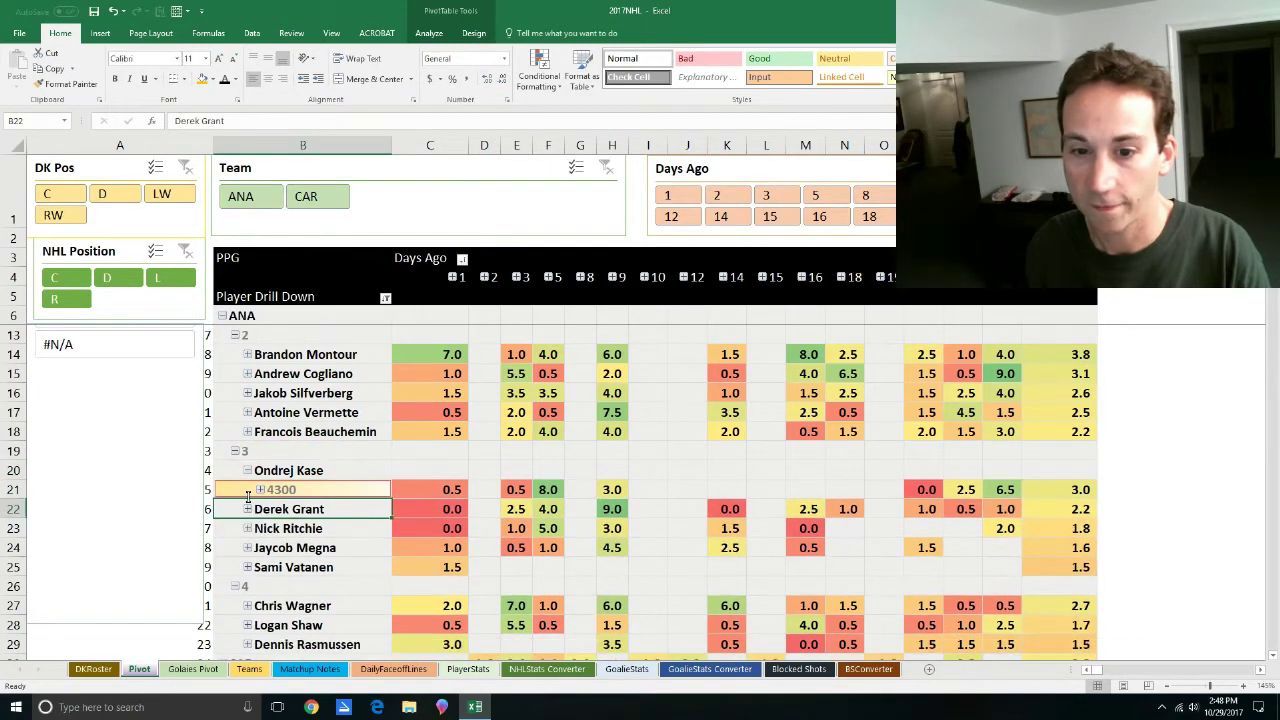
{"action": "left_click", "coordinate": [247, 471]}
{"action": "left_click", "coordinate": [580, 489]}
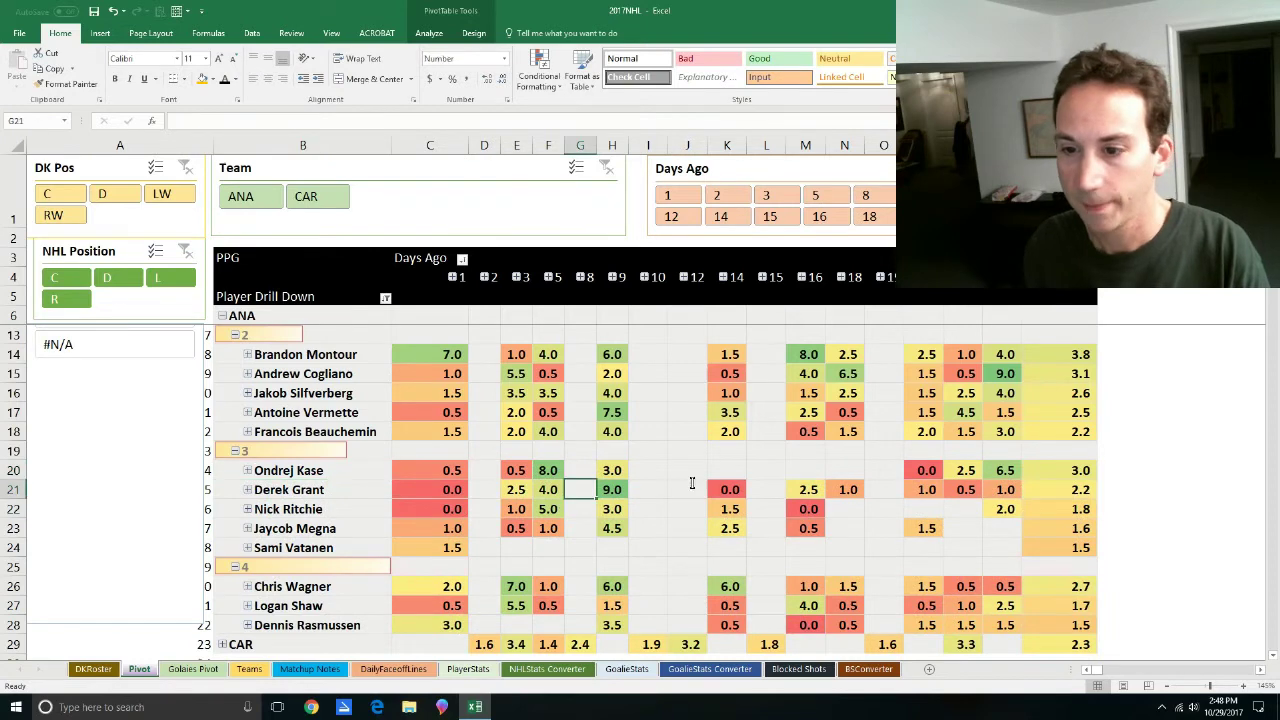
Compare the top three ANA first-line players' points from 1 day ago with the second line's points from 9 days ago.
{"action": "scroll", "coordinate": [741, 470], "scroll_direction": "up", "scroll_amount": 2}
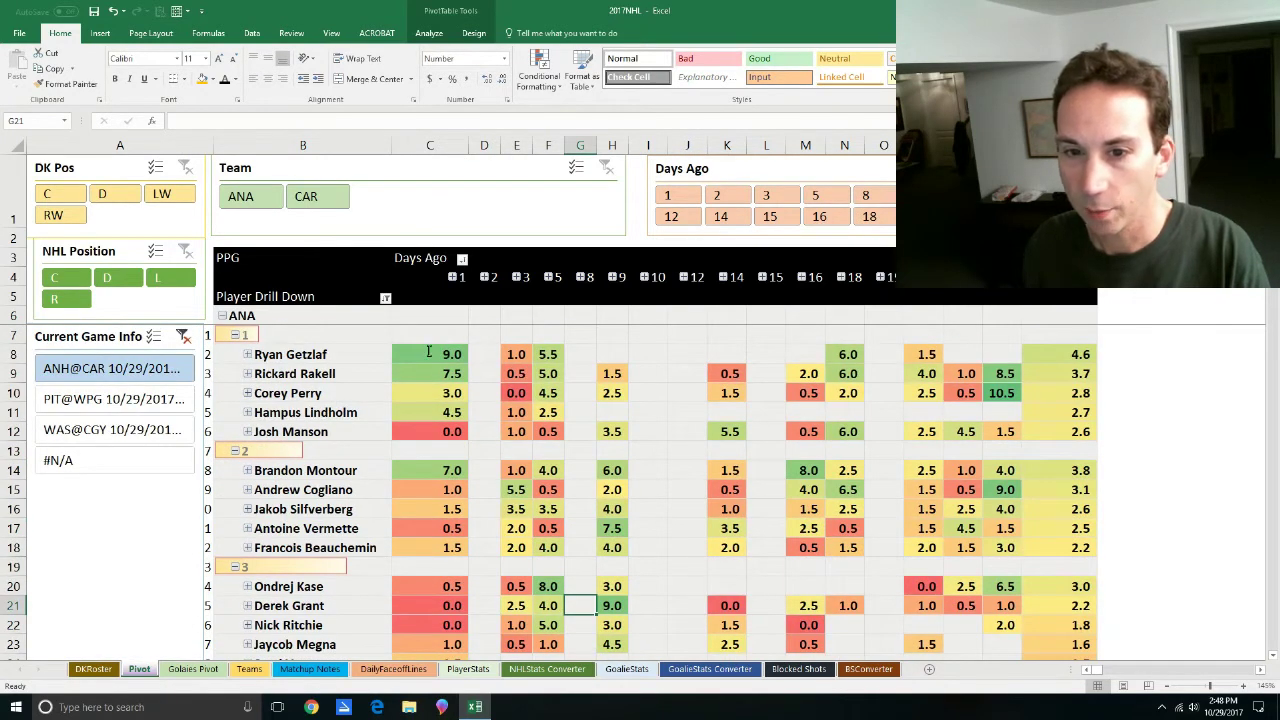
{"action": "left_click_drag", "start_coordinate": [429, 351], "coordinate": [432, 396]}
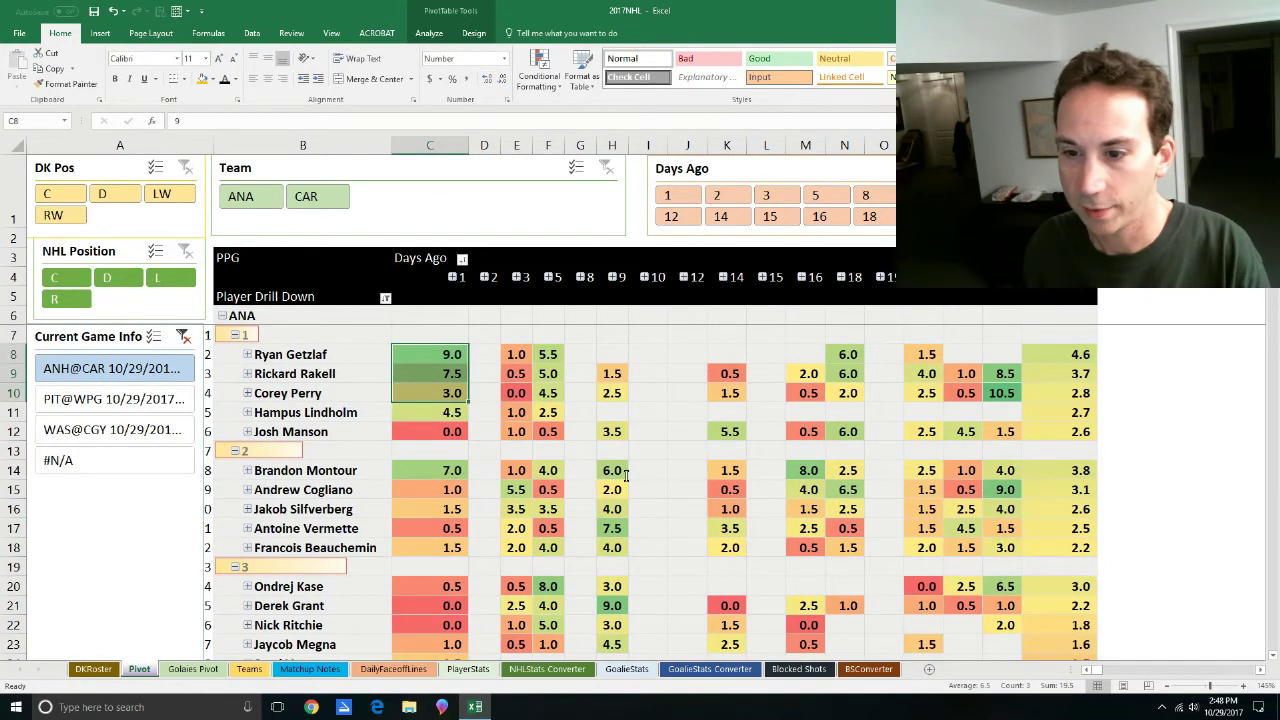
{"action": "left_click_drag", "start_coordinate": [622, 474], "coordinate": [612, 528]}
{"action": "left_click", "coordinate": [612, 528]}
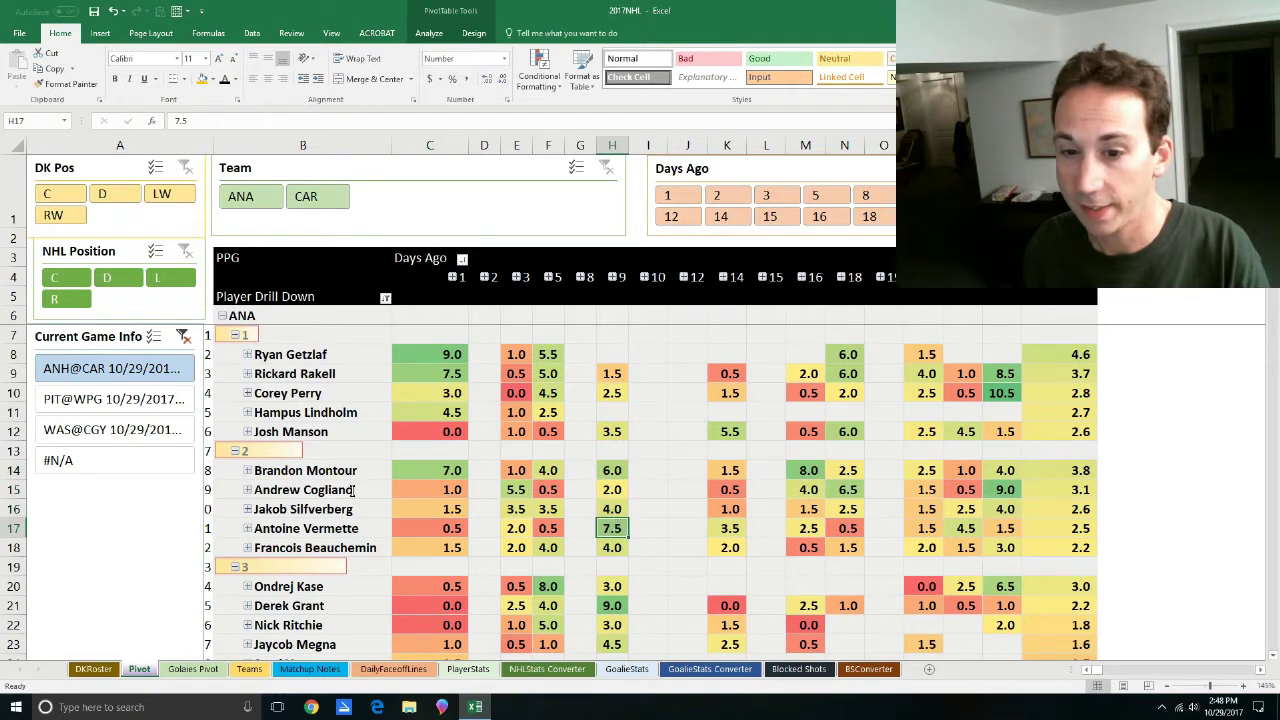
{"action": "left_click_drag", "start_coordinate": [617, 470], "coordinate": [612, 548]}
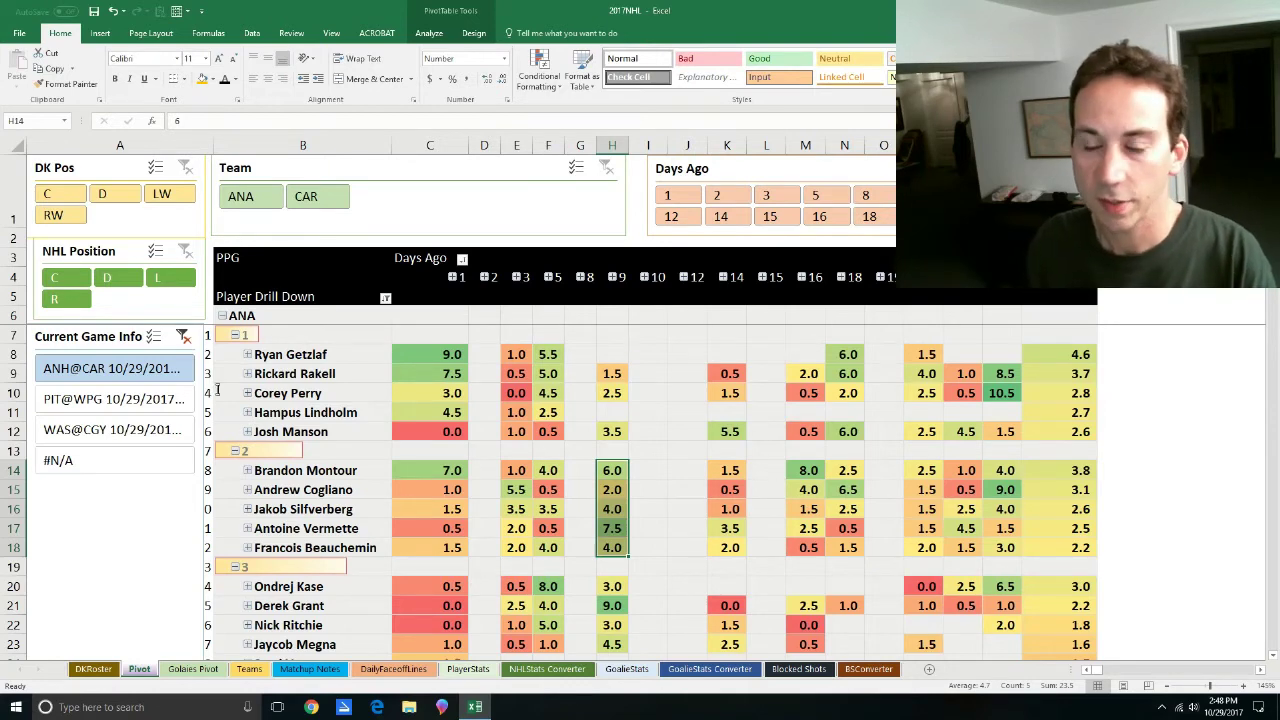
Filter the Pivot sheet to team CAR and check the top second-line player's points from 2 days ago.
{"action": "left_click", "coordinate": [293, 208]}
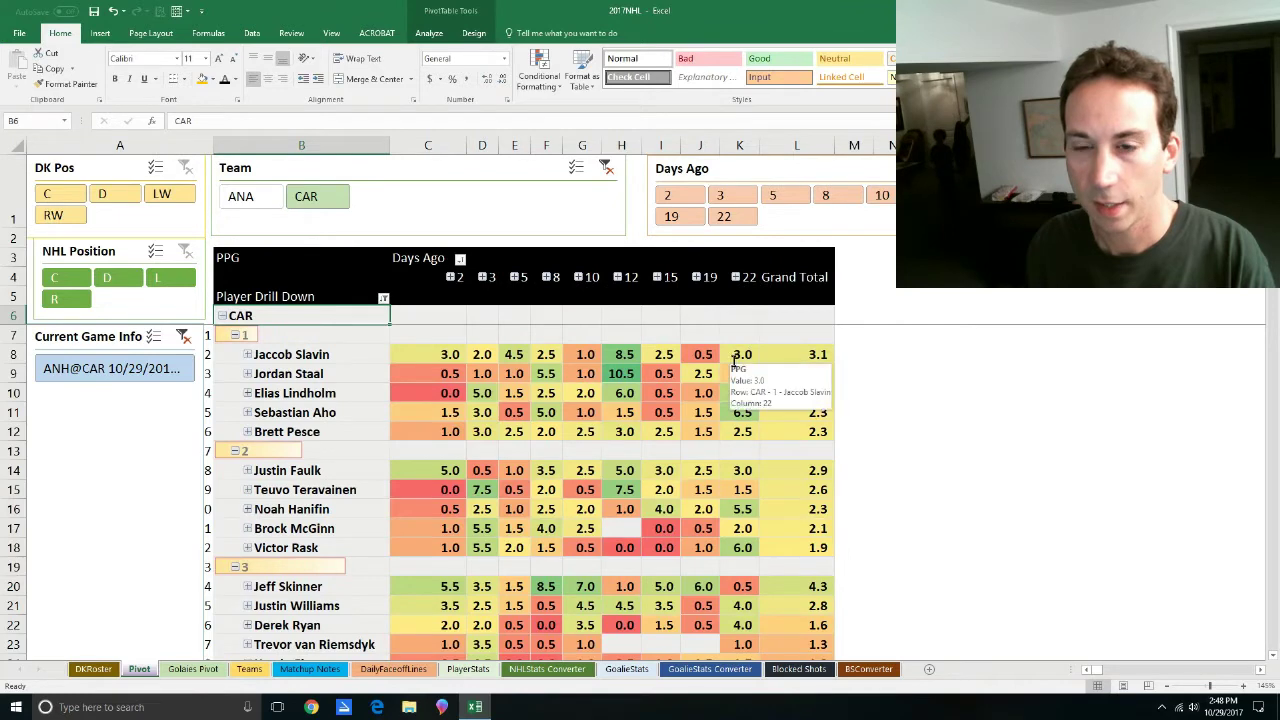
{"action": "scroll", "coordinate": [770, 462], "scroll_direction": "down", "scroll_amount": 1}
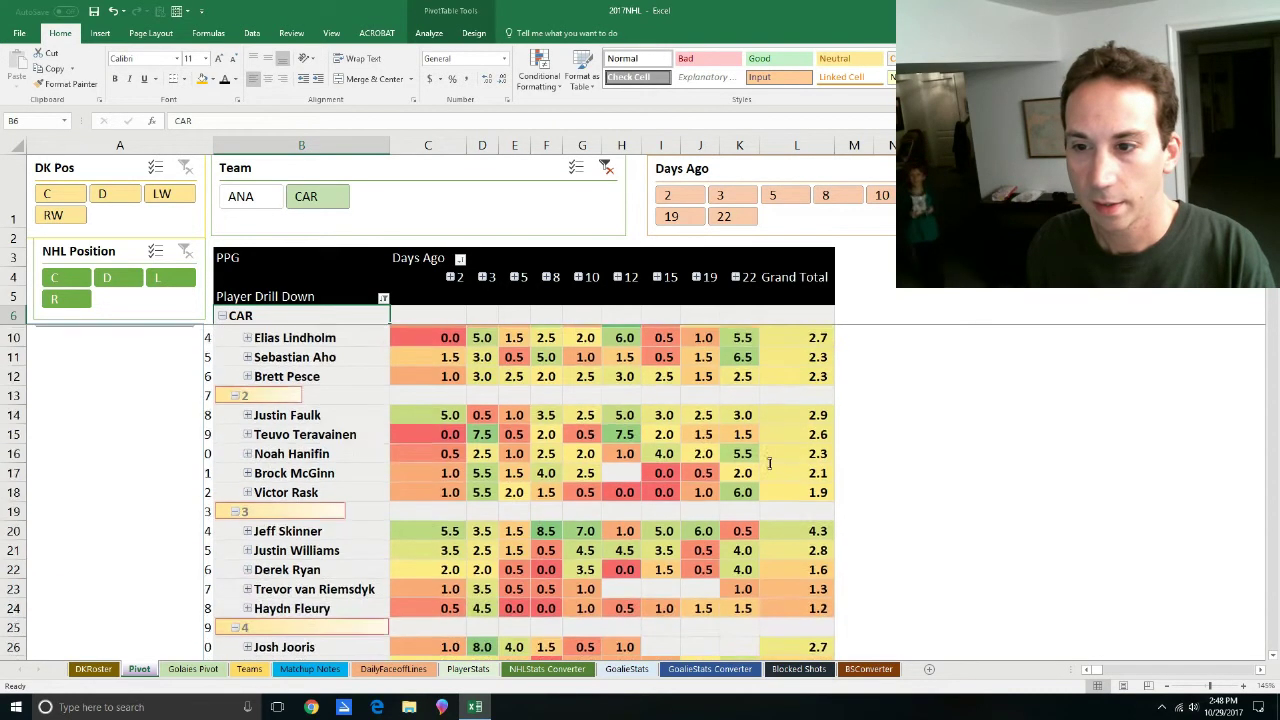
{"action": "scroll", "coordinate": [766, 457], "scroll_direction": "up", "scroll_amount": 1}
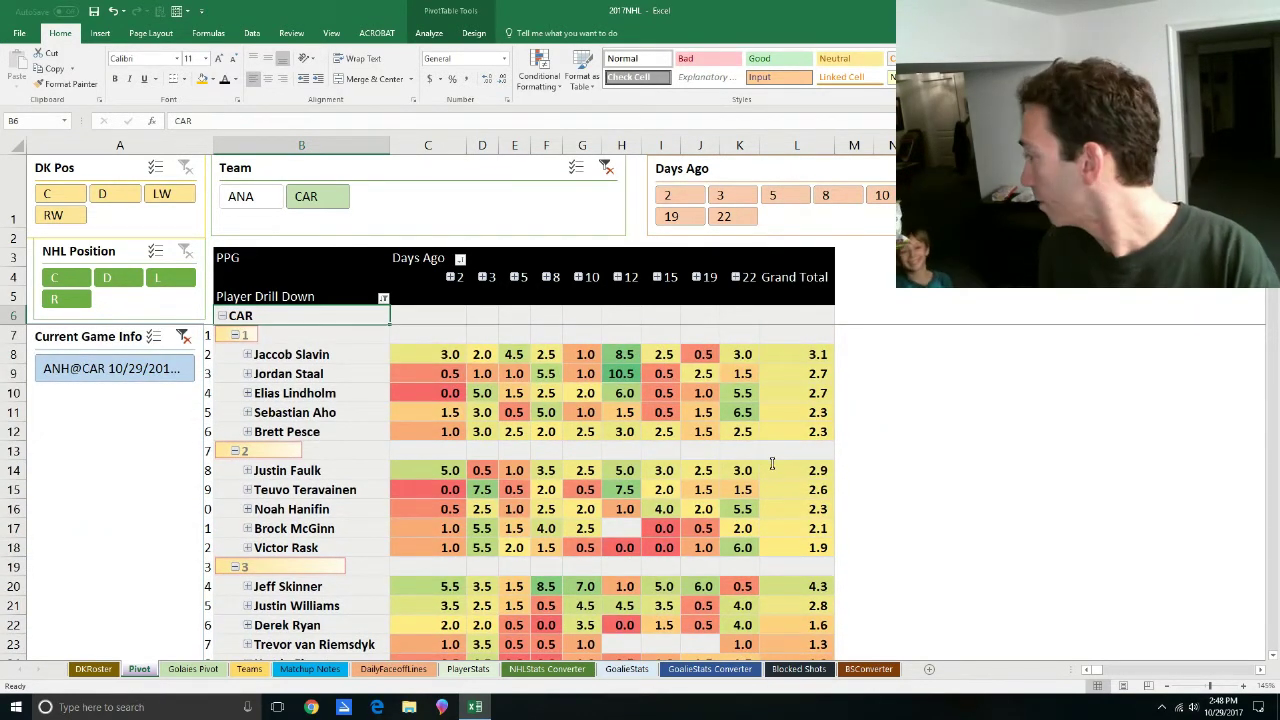
{"action": "scroll", "coordinate": [784, 415], "scroll_direction": "down", "scroll_amount": 1}
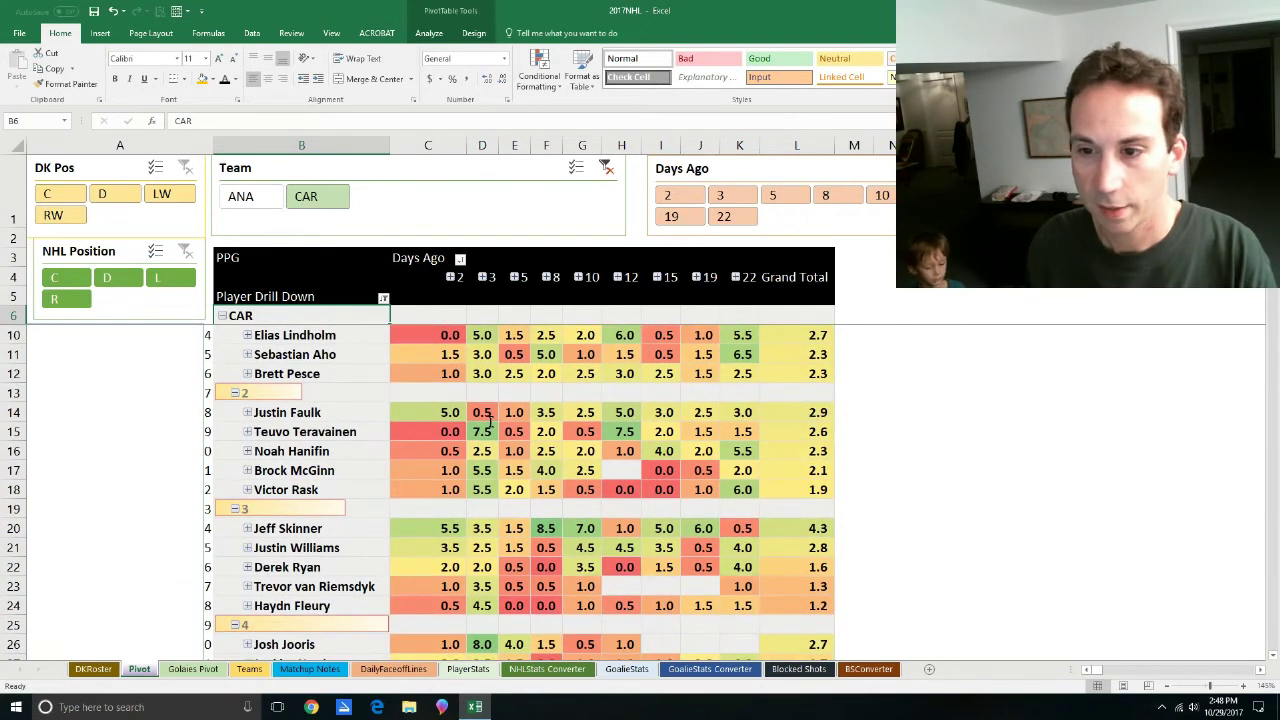
{"action": "left_click", "coordinate": [417, 413]}
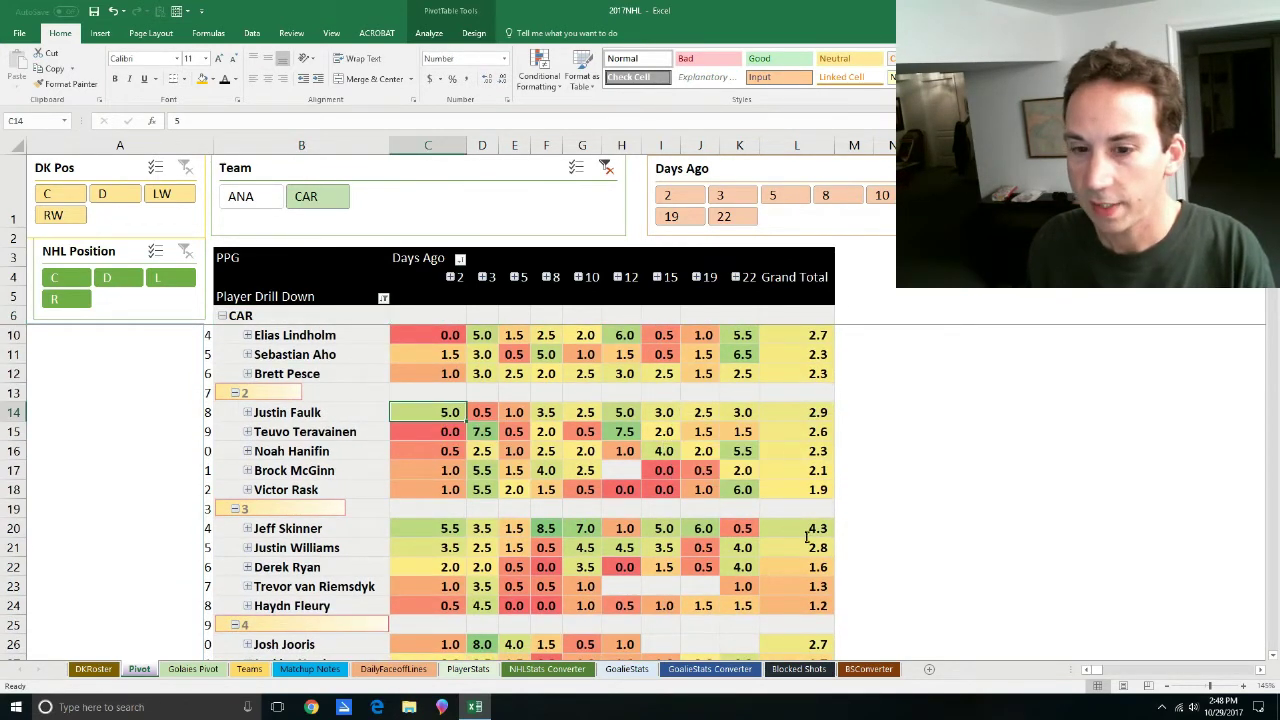
Review the top CAR third-line player's points from 2 to 10 days ago and select the top two third-line players' names.
{"action": "left_click_drag", "start_coordinate": [440, 528], "coordinate": [590, 528]}
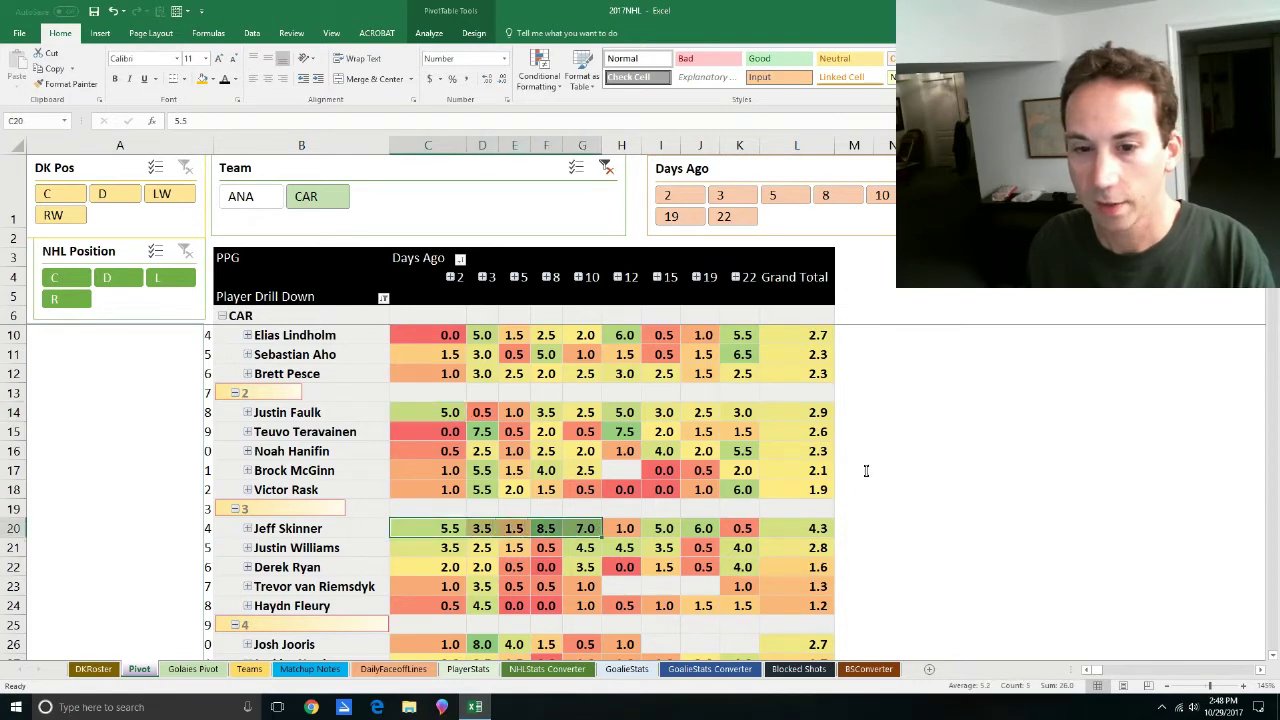
{"action": "scroll", "coordinate": [868, 465], "scroll_direction": "down", "scroll_amount": 2}
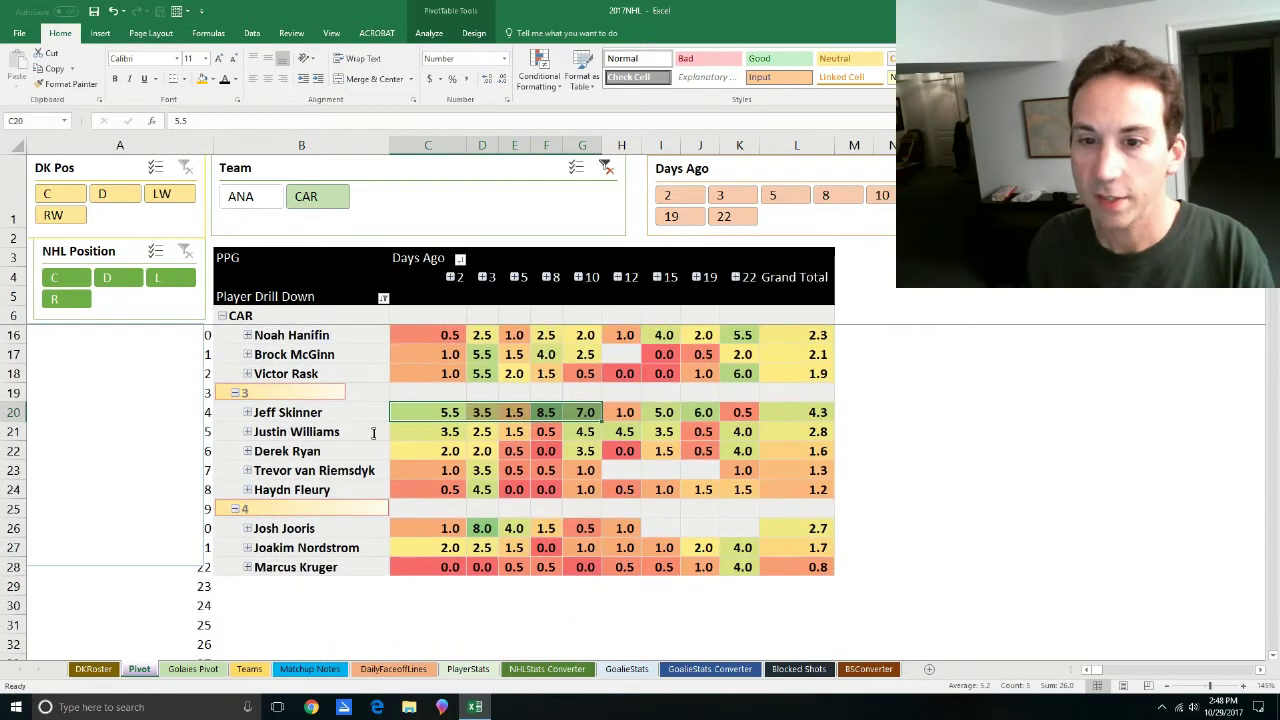
{"action": "left_click", "coordinate": [335, 425]}
{"action": "left_click_drag", "start_coordinate": [335, 413], "coordinate": [335, 430]}
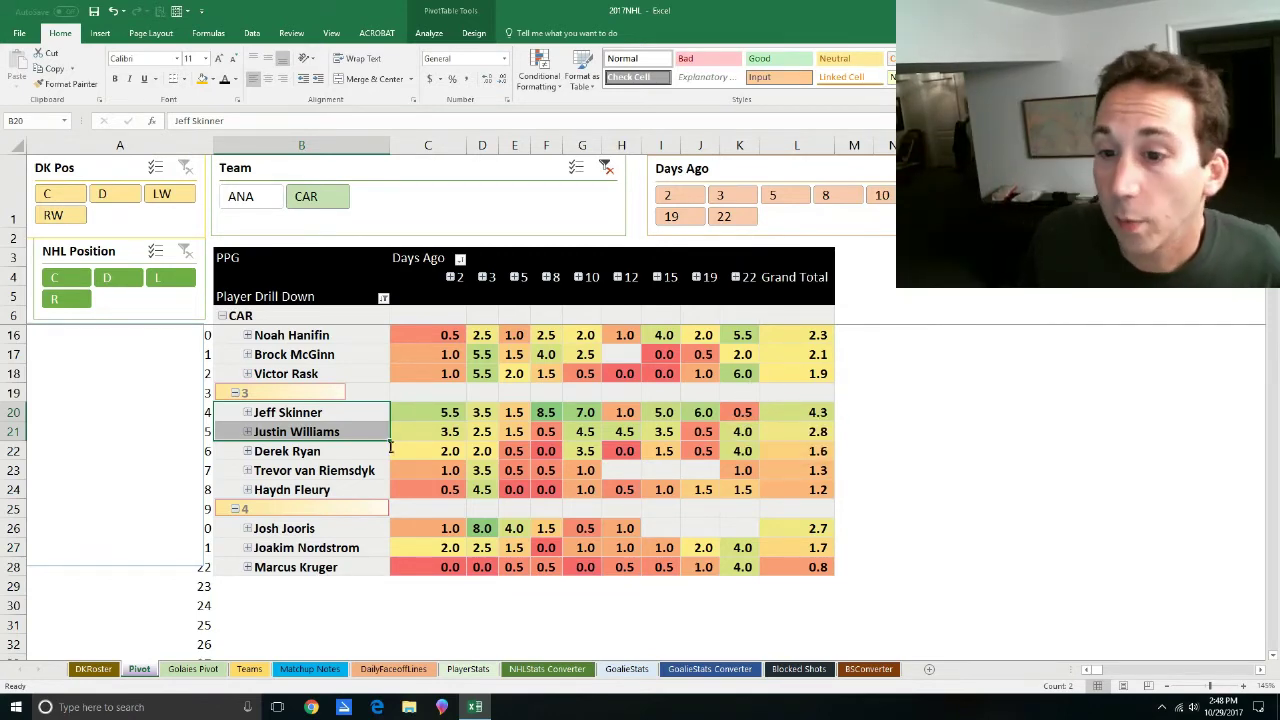
Examine the CAR second line's points, covering the top two players 12 days ago and the lower four players 3 days ago.
{"action": "scroll", "coordinate": [440, 412], "scroll_direction": "up", "scroll_amount": 2}
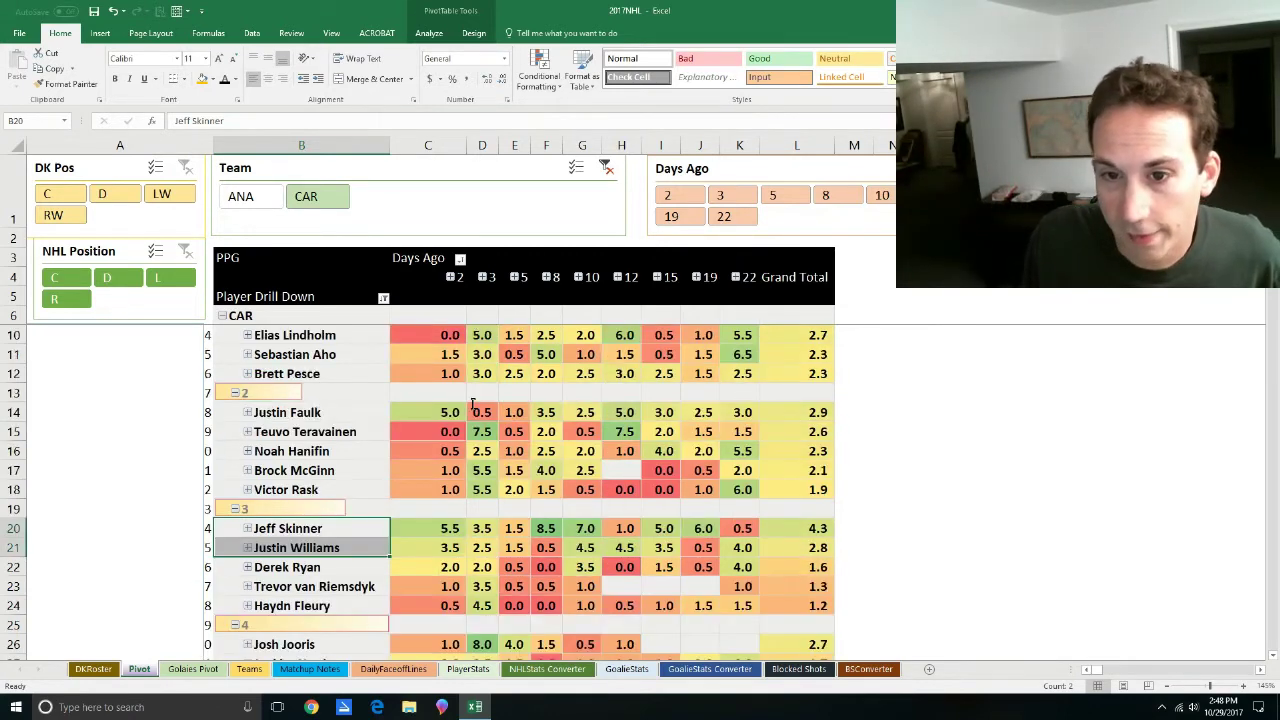
{"action": "scroll", "coordinate": [740, 470], "scroll_direction": "up", "scroll_amount": 1}
{"action": "scroll", "coordinate": [740, 470], "scroll_direction": "up", "scroll_amount": 1}
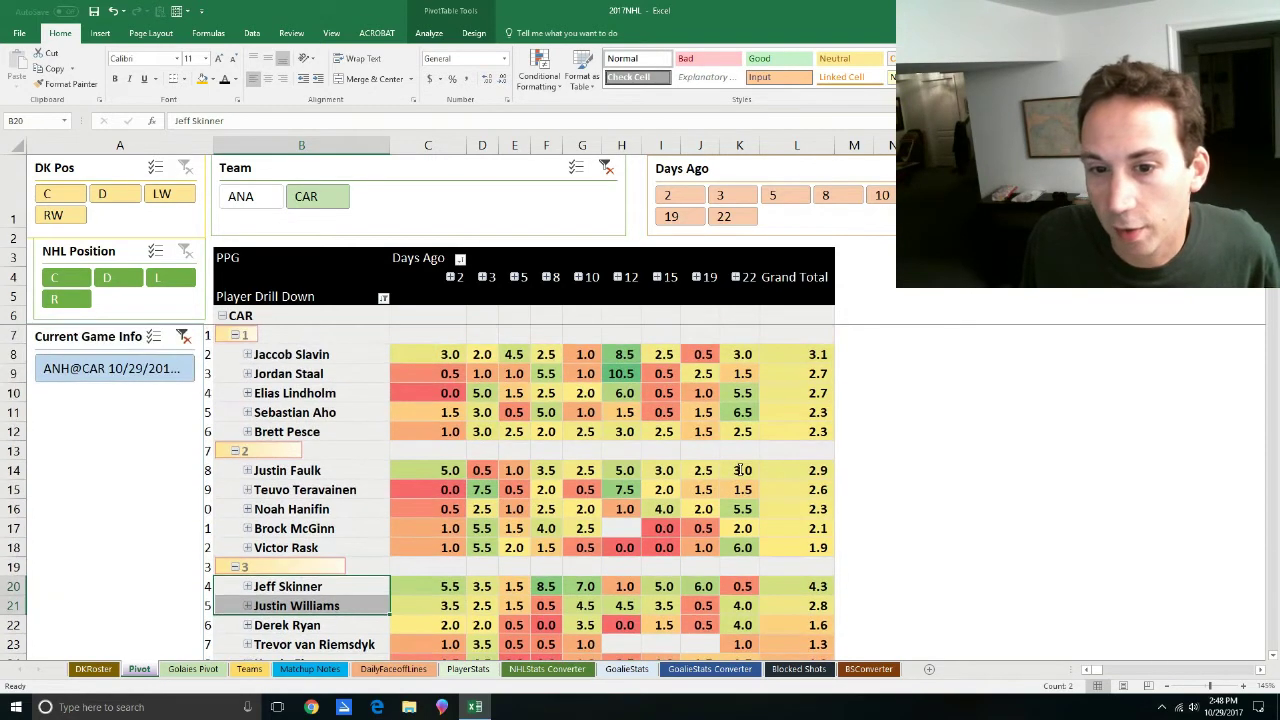
{"action": "left_click", "coordinate": [627, 481]}
{"action": "left_click_drag", "start_coordinate": [627, 482], "coordinate": [624, 492]}
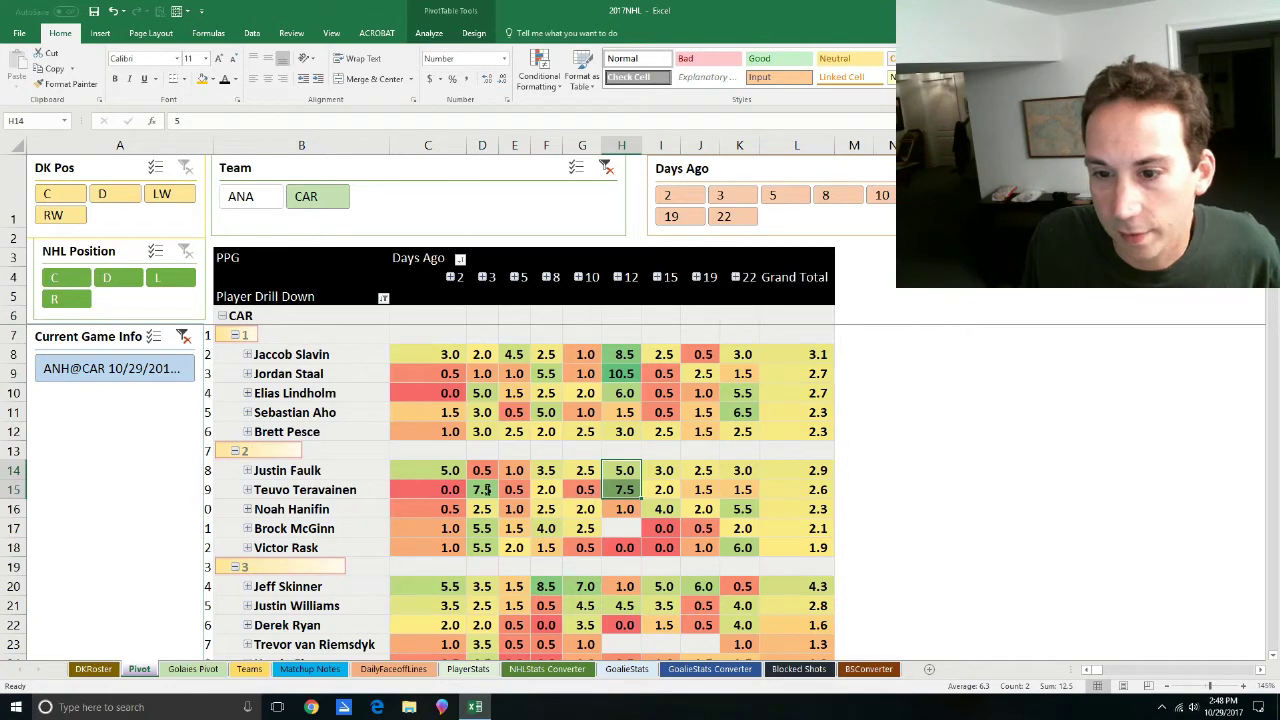
{"action": "left_click_drag", "start_coordinate": [482, 489], "coordinate": [482, 547]}
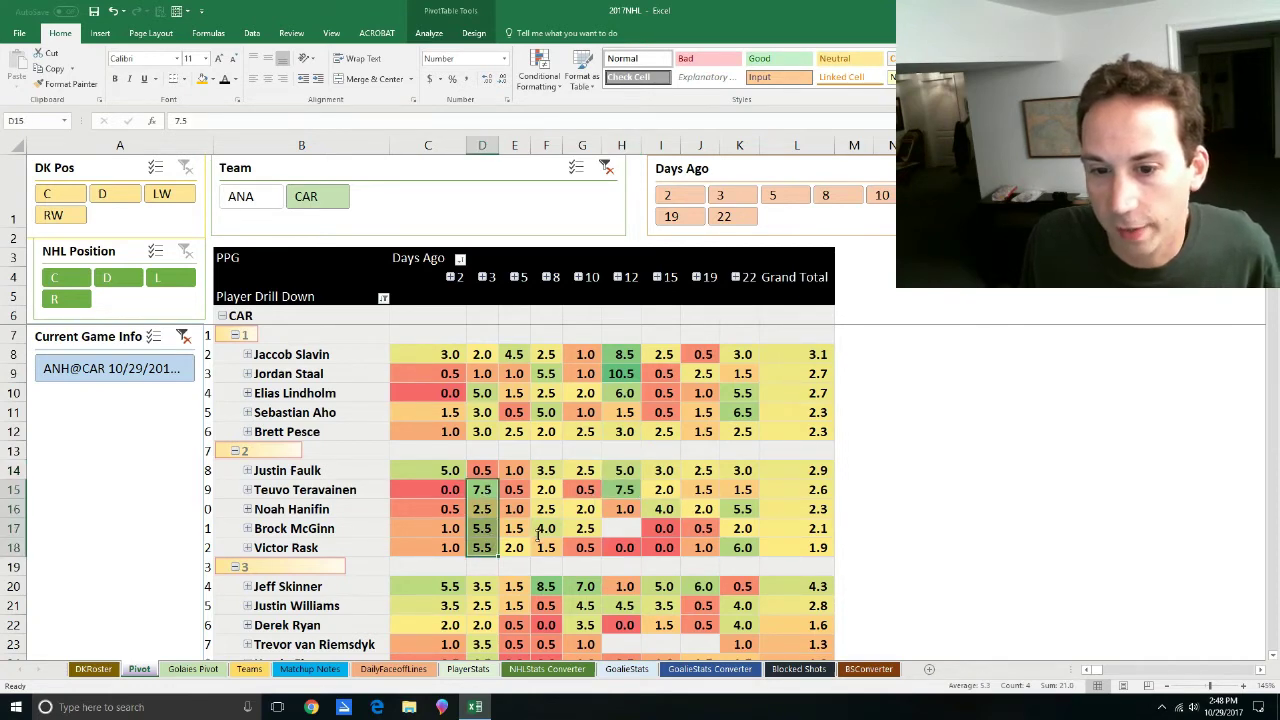
Check the top three CAR first-line players' points from 12 days ago and the second player's points from 8 days ago.
{"action": "scroll", "coordinate": [540, 535], "scroll_direction": "down", "scroll_amount": 1}
{"action": "scroll", "coordinate": [547, 530], "scroll_direction": "up", "scroll_amount": 1}
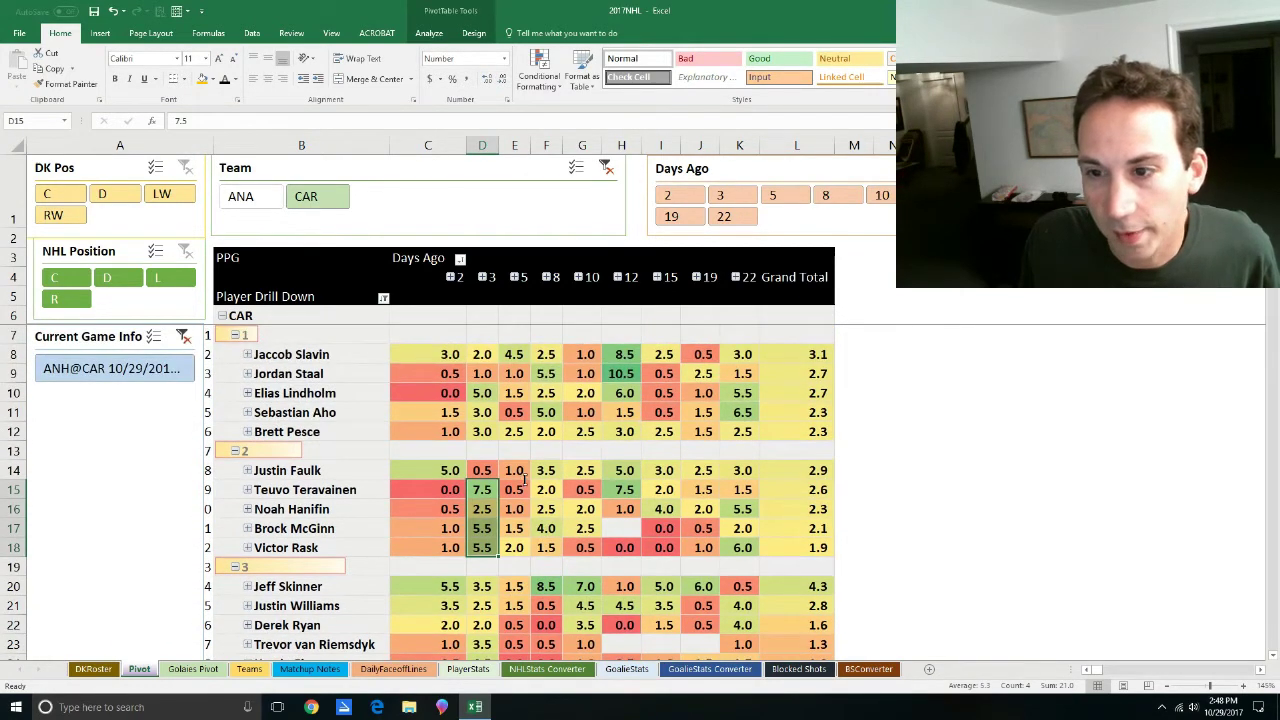
{"action": "left_click_drag", "start_coordinate": [622, 356], "coordinate": [624, 395]}
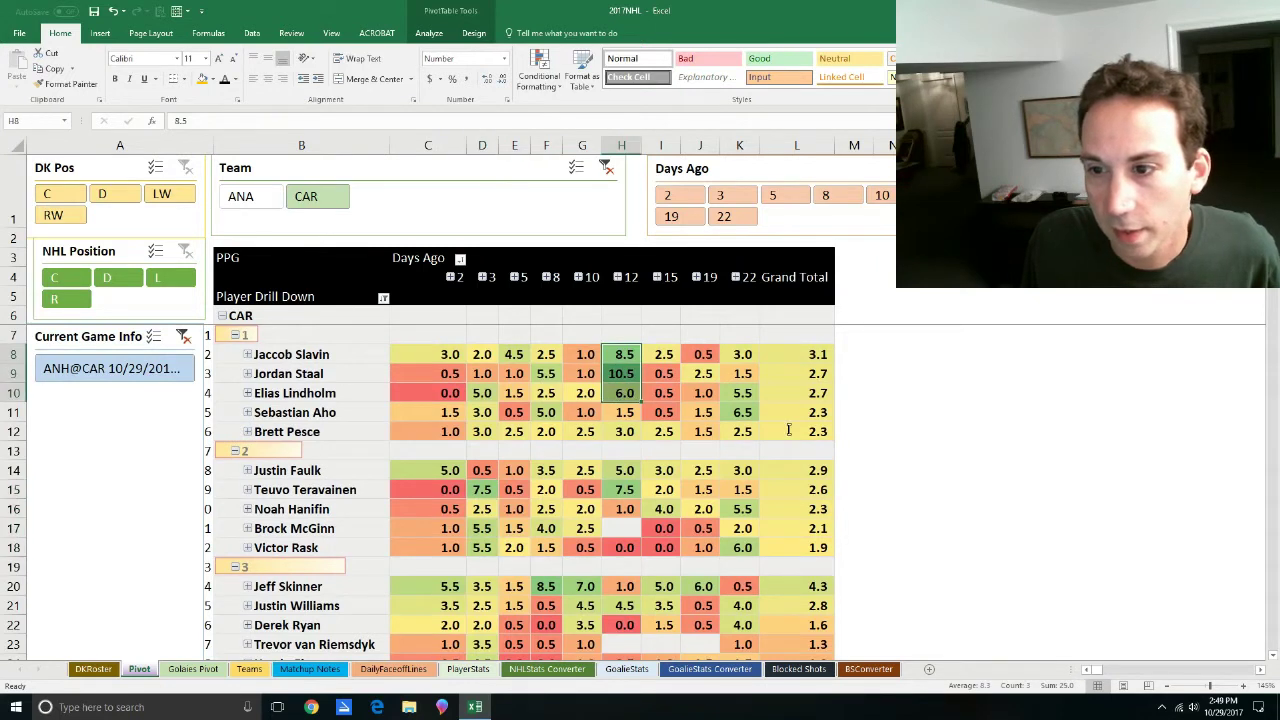
{"action": "left_click", "coordinate": [612, 376]}
{"action": "left_click", "coordinate": [547, 375]}
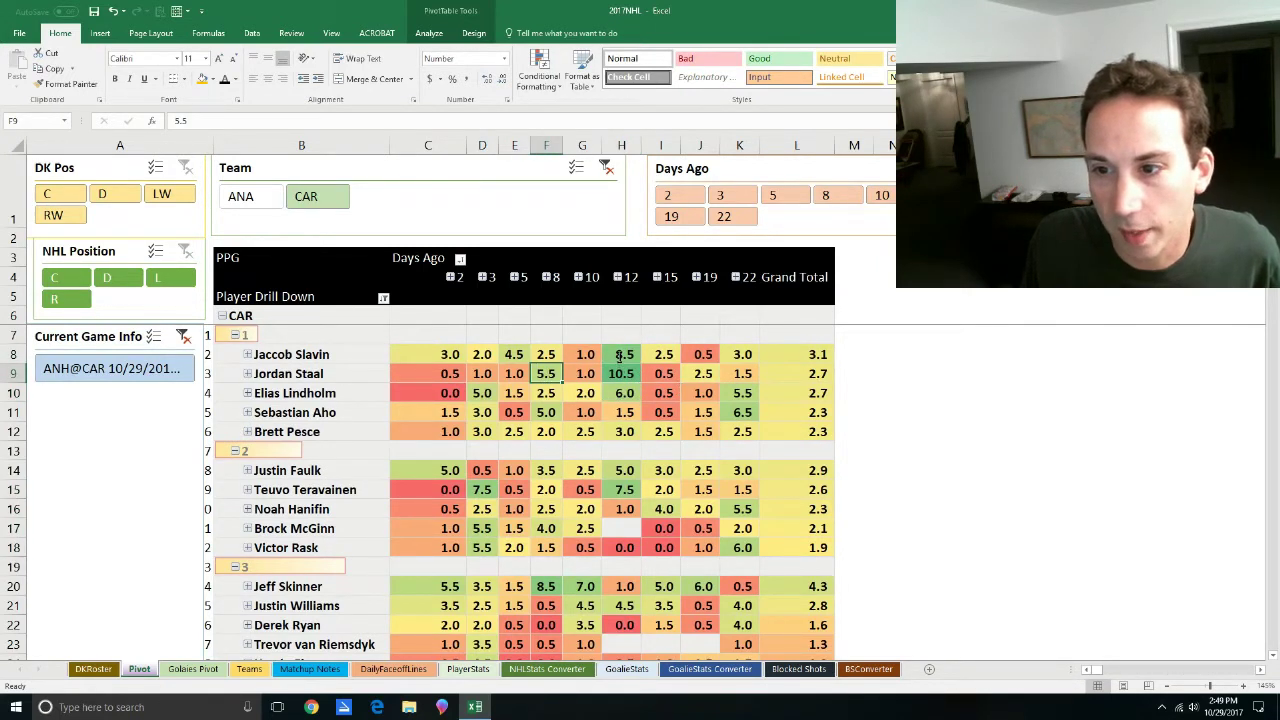
Recheck the top three CAR first-line players' points from 12 days ago and the fourth player's points from 8 days ago.
{"action": "left_click_drag", "start_coordinate": [622, 356], "coordinate": [624, 395]}
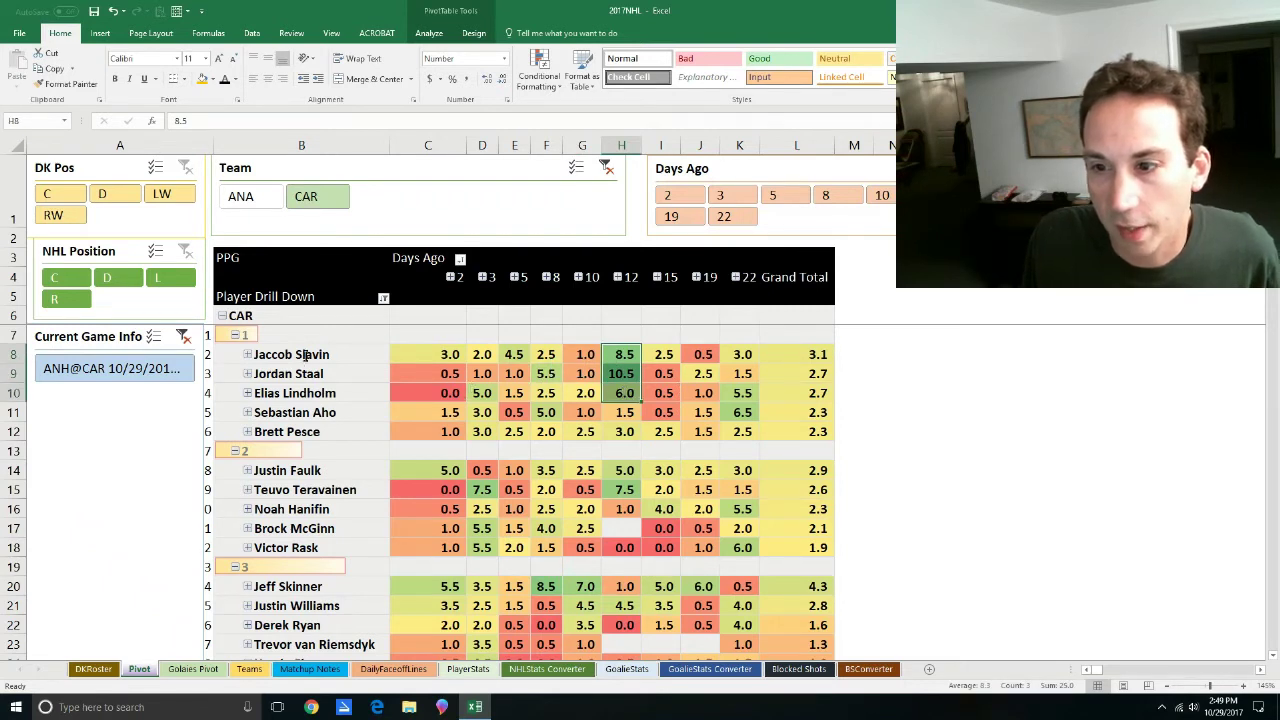
{"action": "left_click", "coordinate": [556, 415]}
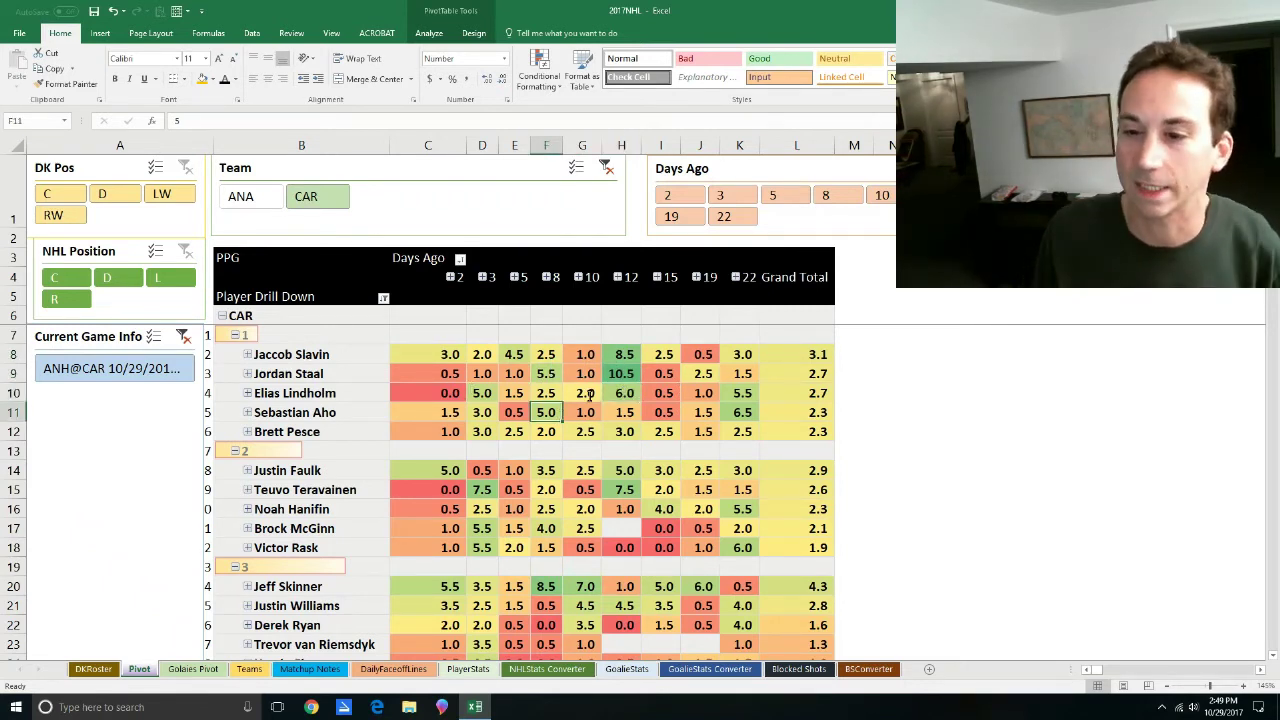
Check the top CAR third-line player's points from 8 days ago and grand total, and the top fourth-line player's points from 3 days ago.
{"action": "scroll", "coordinate": [540, 440], "scroll_direction": "down", "scroll_amount": 1}
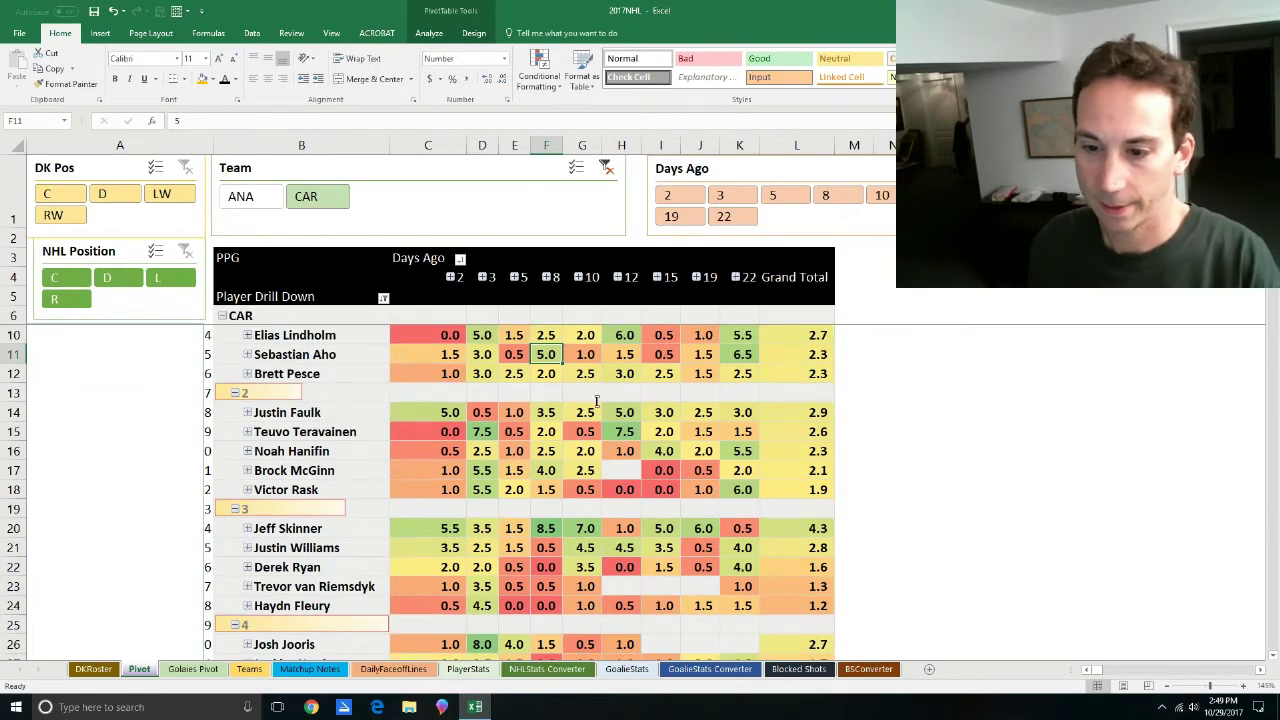
{"action": "scroll", "coordinate": [509, 447], "scroll_direction": "down", "scroll_amount": 1}
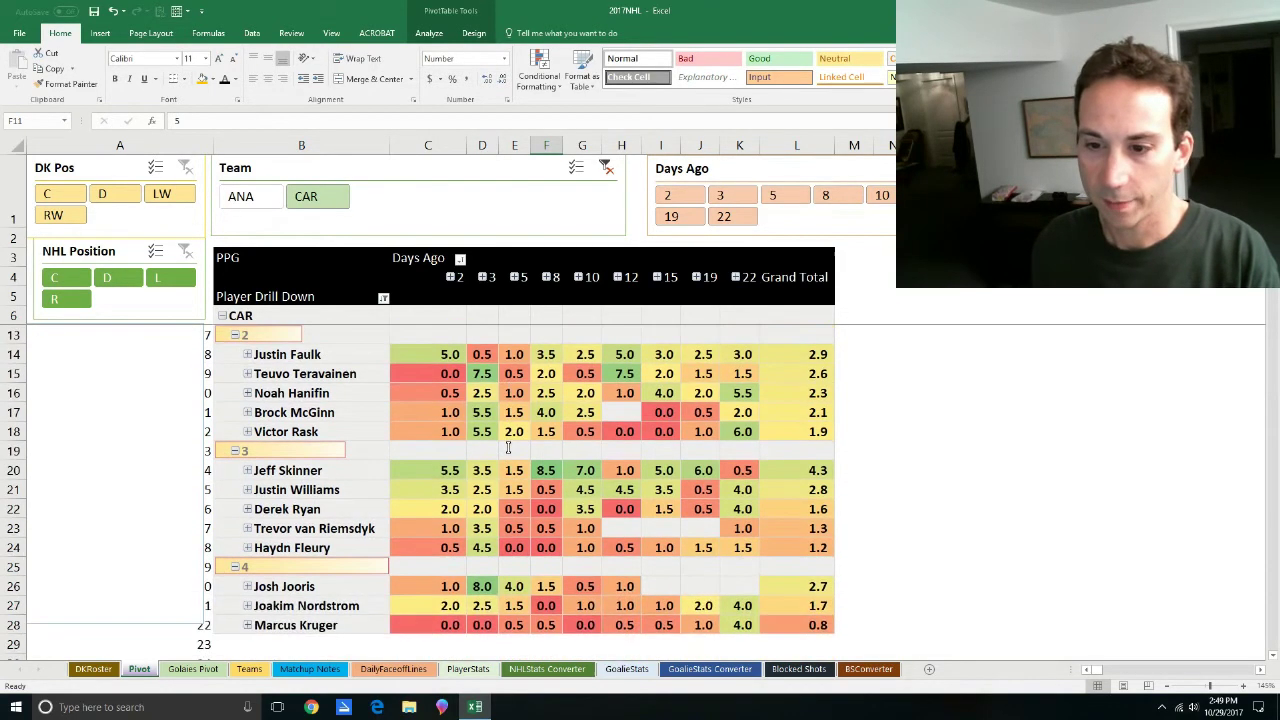
{"action": "left_click", "coordinate": [545, 469]}
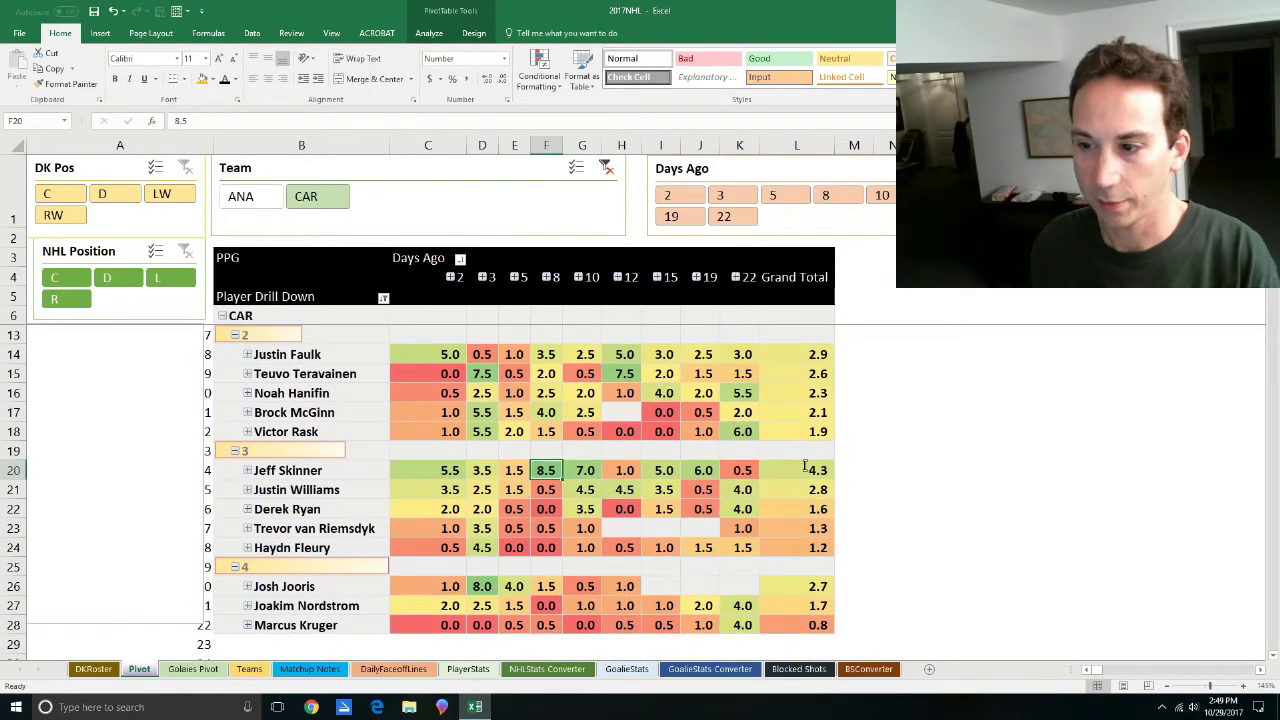
{"action": "left_click", "coordinate": [805, 467]}
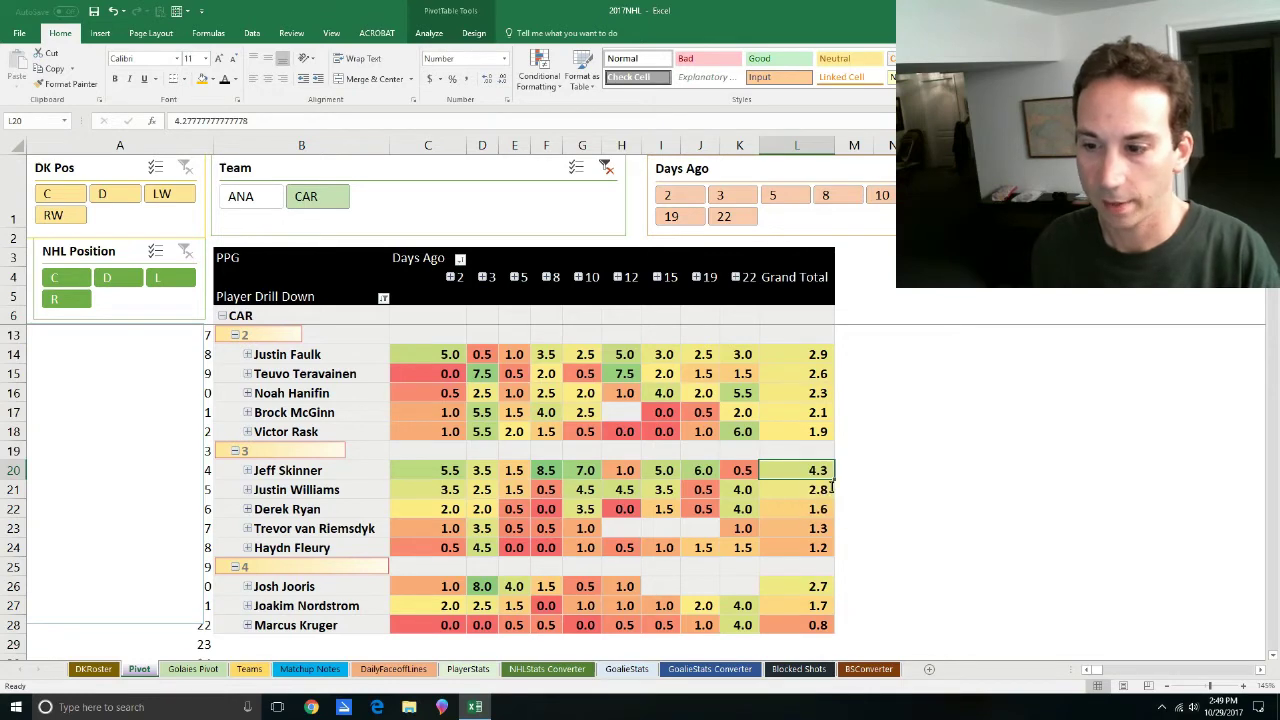
{"action": "left_click", "coordinate": [484, 587]}
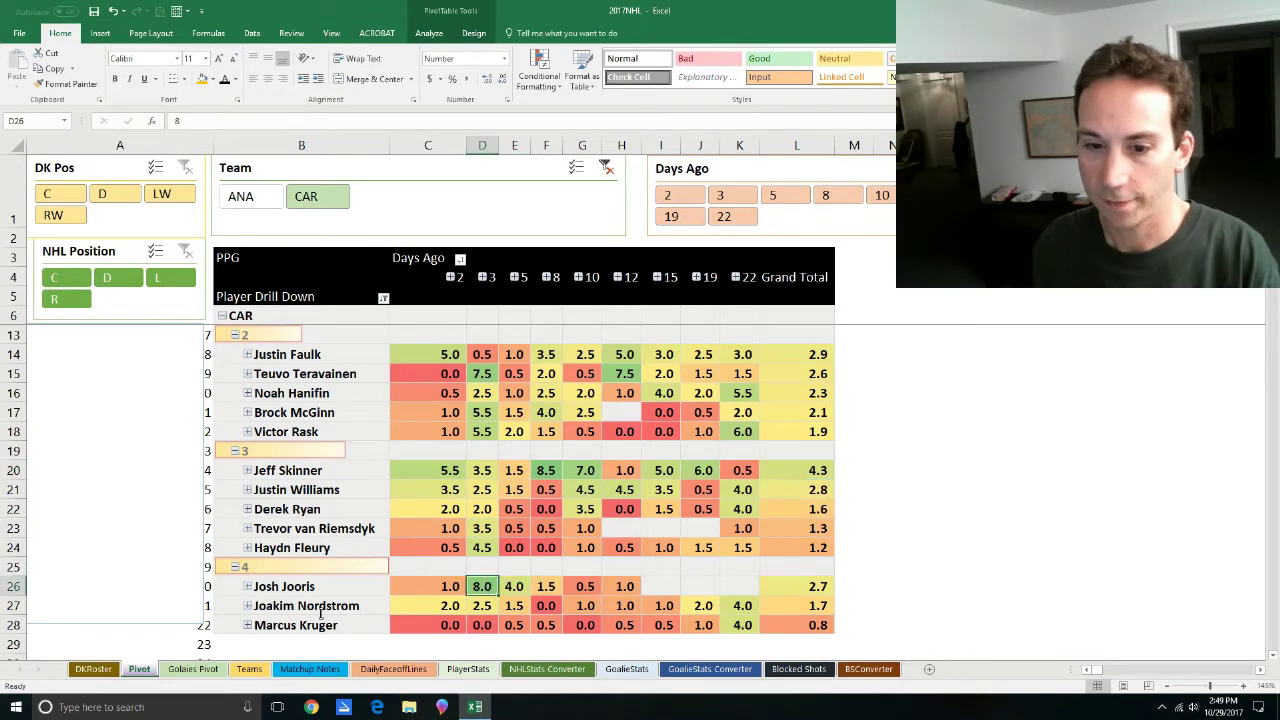
Compare the CAR points from 12 days ago for the top two second-line players and the top three first-line players.
{"action": "scroll", "coordinate": [554, 560], "scroll_direction": "up", "scroll_amount": 2}
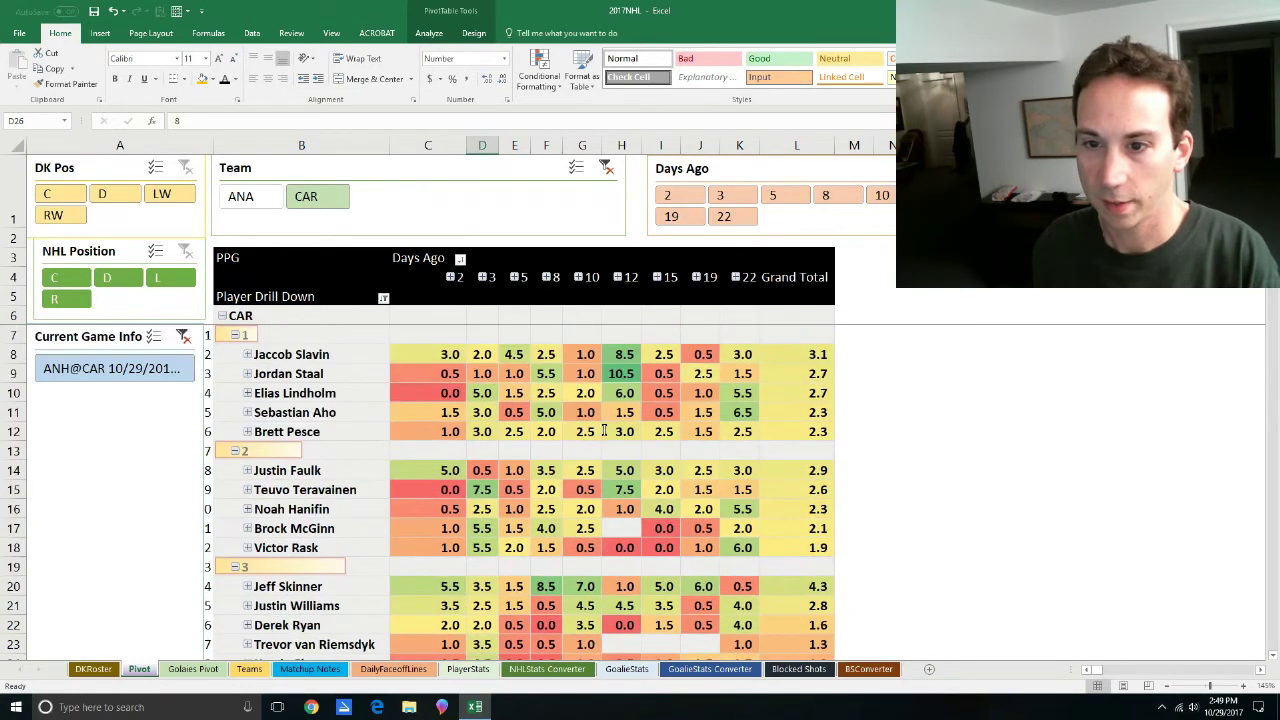
{"action": "left_click_drag", "start_coordinate": [622, 465], "coordinate": [636, 489]}
{"action": "left_click", "coordinate": [570, 591]}
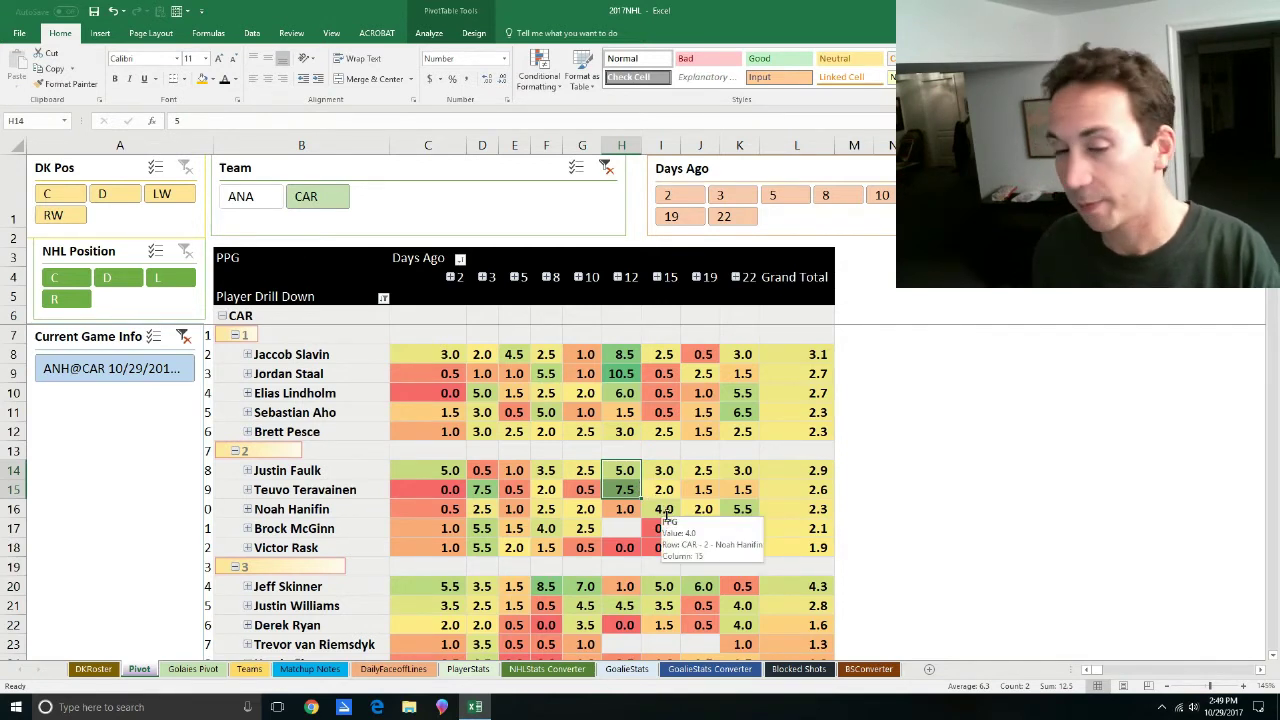
{"action": "left_click_drag", "start_coordinate": [625, 357], "coordinate": [621, 393]}
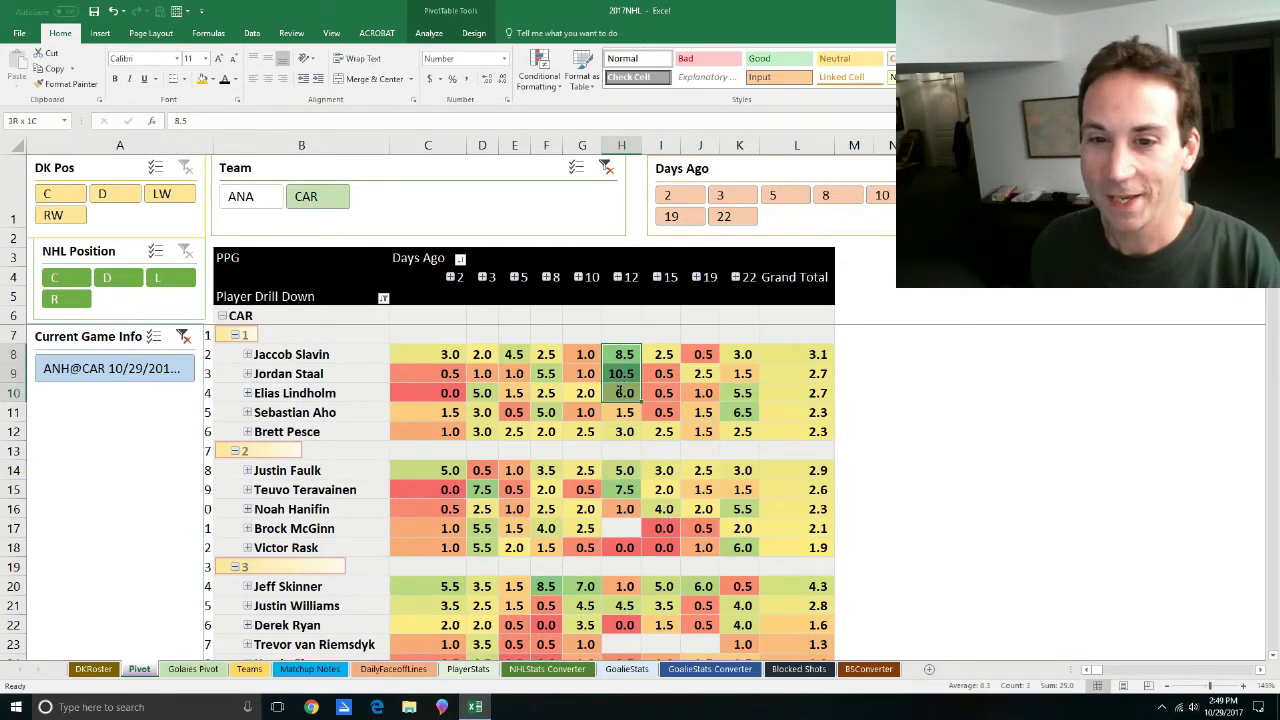
{"action": "left_click", "coordinate": [584, 451]}
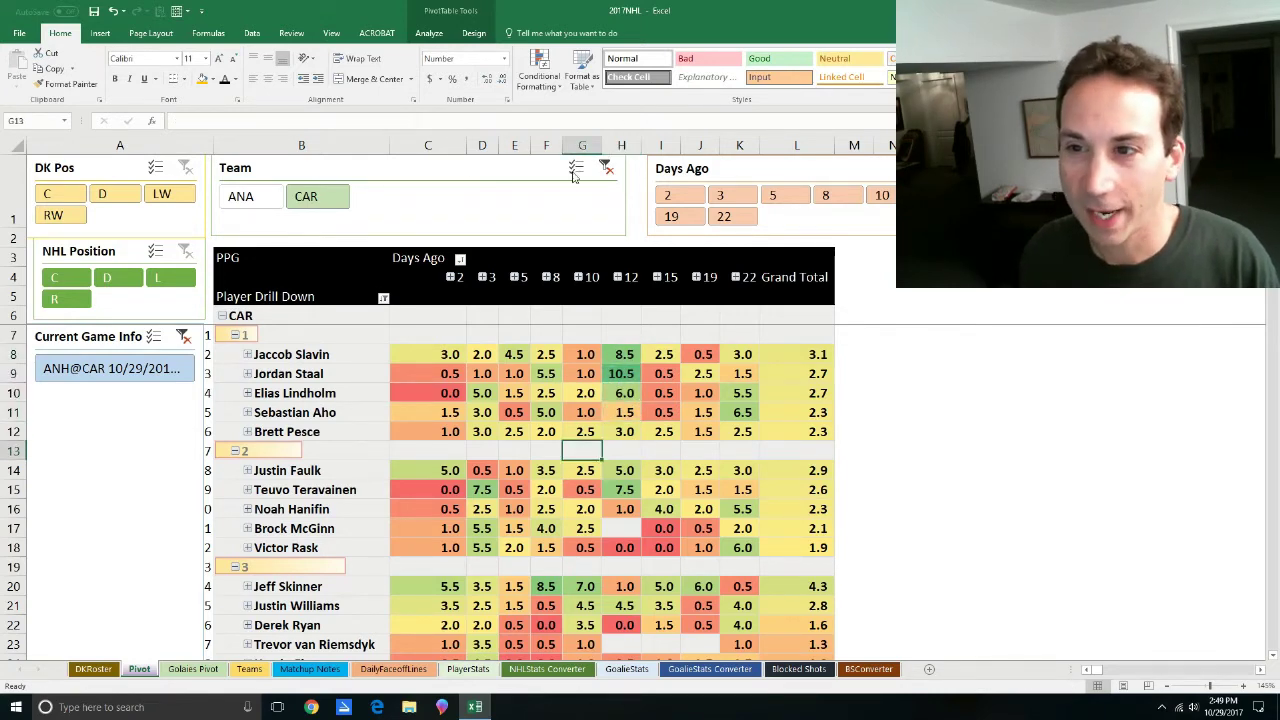
Replace the CAR team filter with the PIT@WPG game and team PIT, and expand PIT to its lines and players.
{"action": "left_click", "coordinate": [607, 168]}
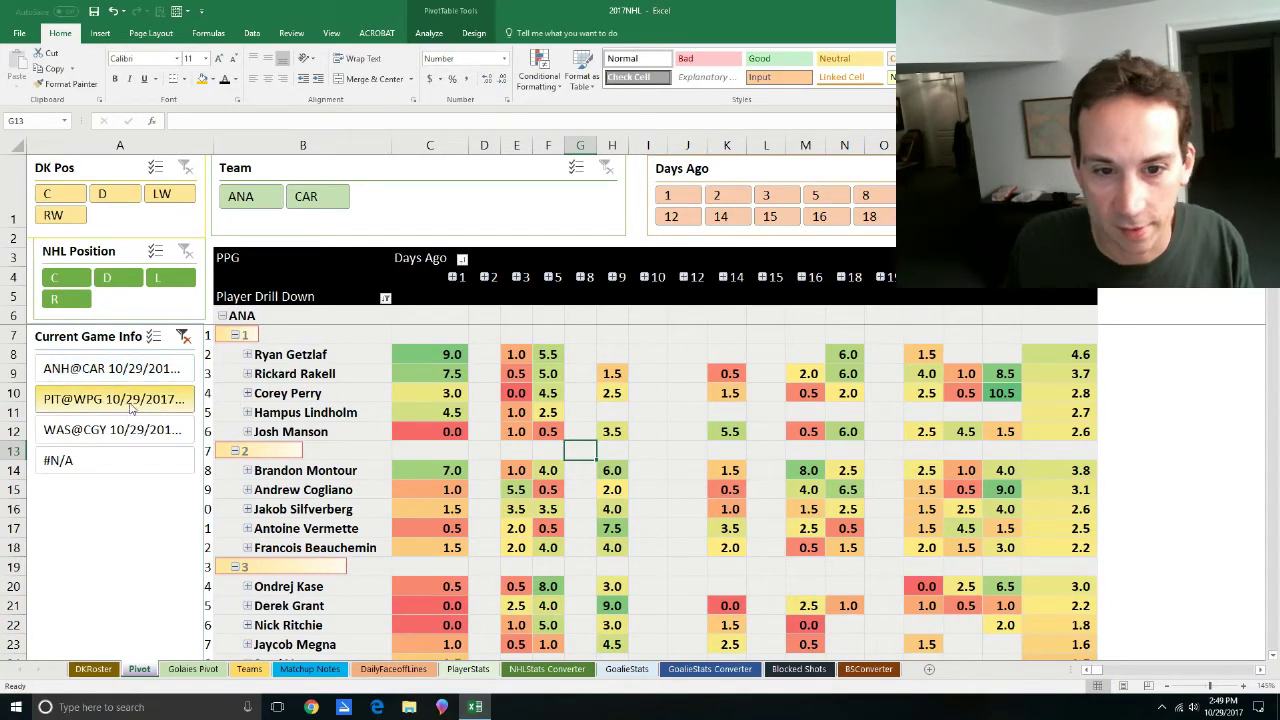
{"action": "left_click", "coordinate": [131, 400]}
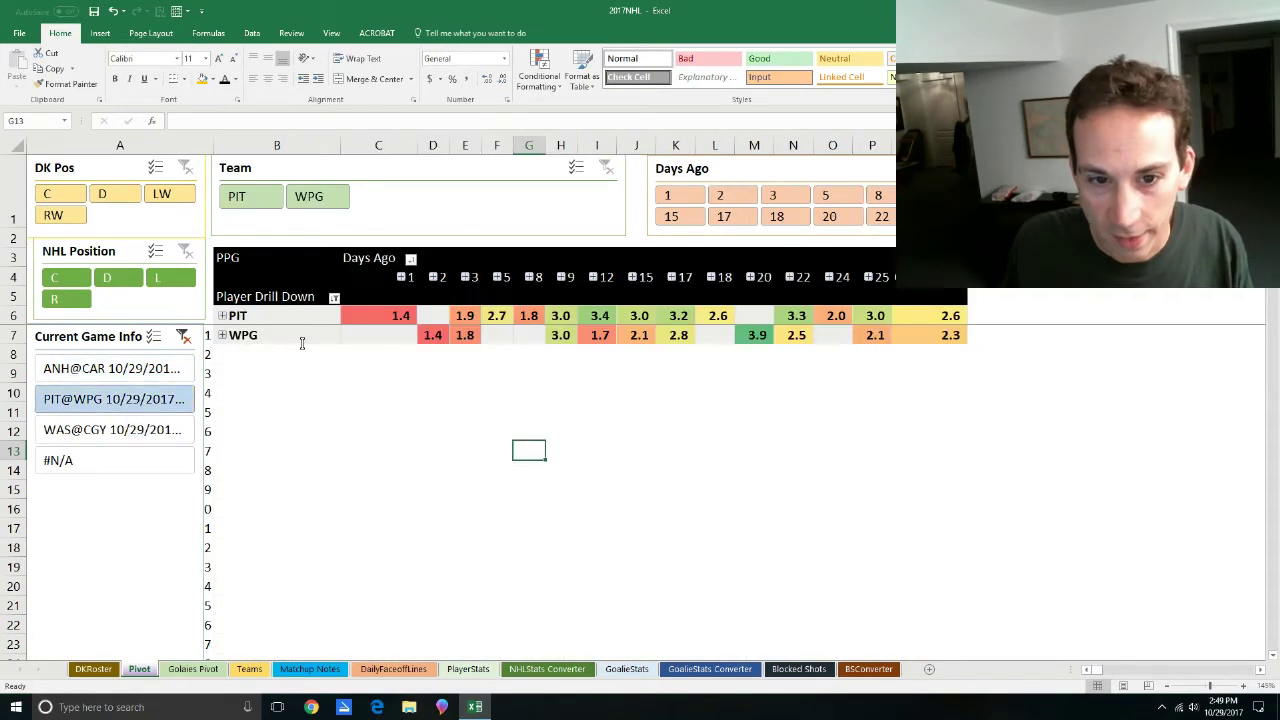
{"action": "left_click", "coordinate": [236, 198]}
{"action": "left_click", "coordinate": [221, 316]}
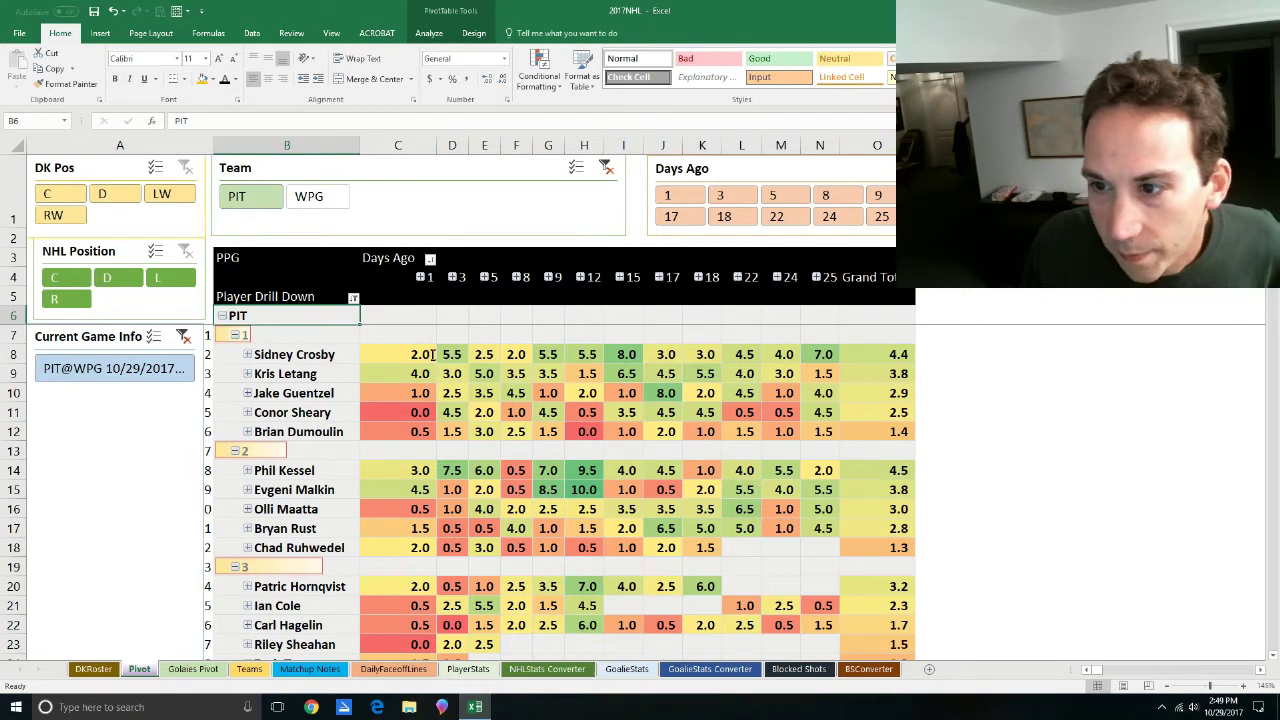
Review the top PIT first-line player's points across all games and the grand total, and select the top two first-line players' names.
{"action": "left_click_drag", "start_coordinate": [430, 354], "coordinate": [686, 356]}
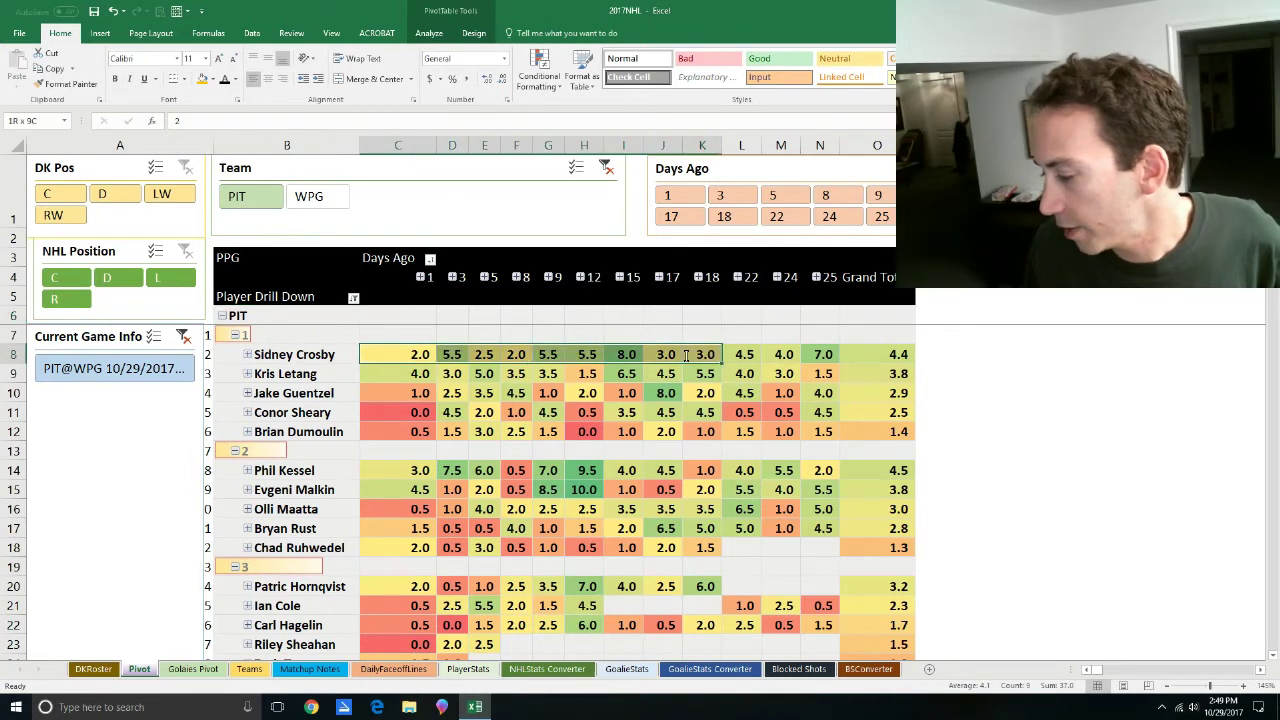
{"action": "left_click_drag", "start_coordinate": [705, 354], "coordinate": [830, 355]}
{"action": "left_click", "coordinate": [857, 352]}
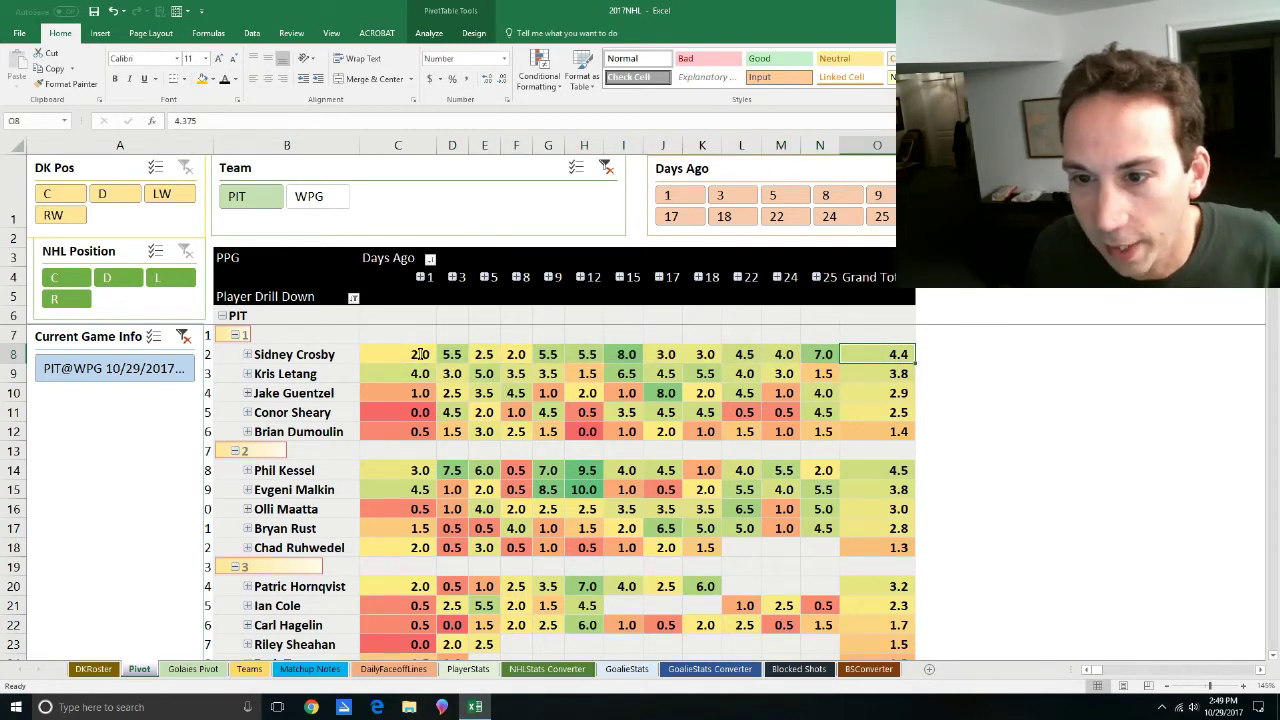
{"action": "left_click_drag", "start_coordinate": [420, 354], "coordinate": [622, 357]}
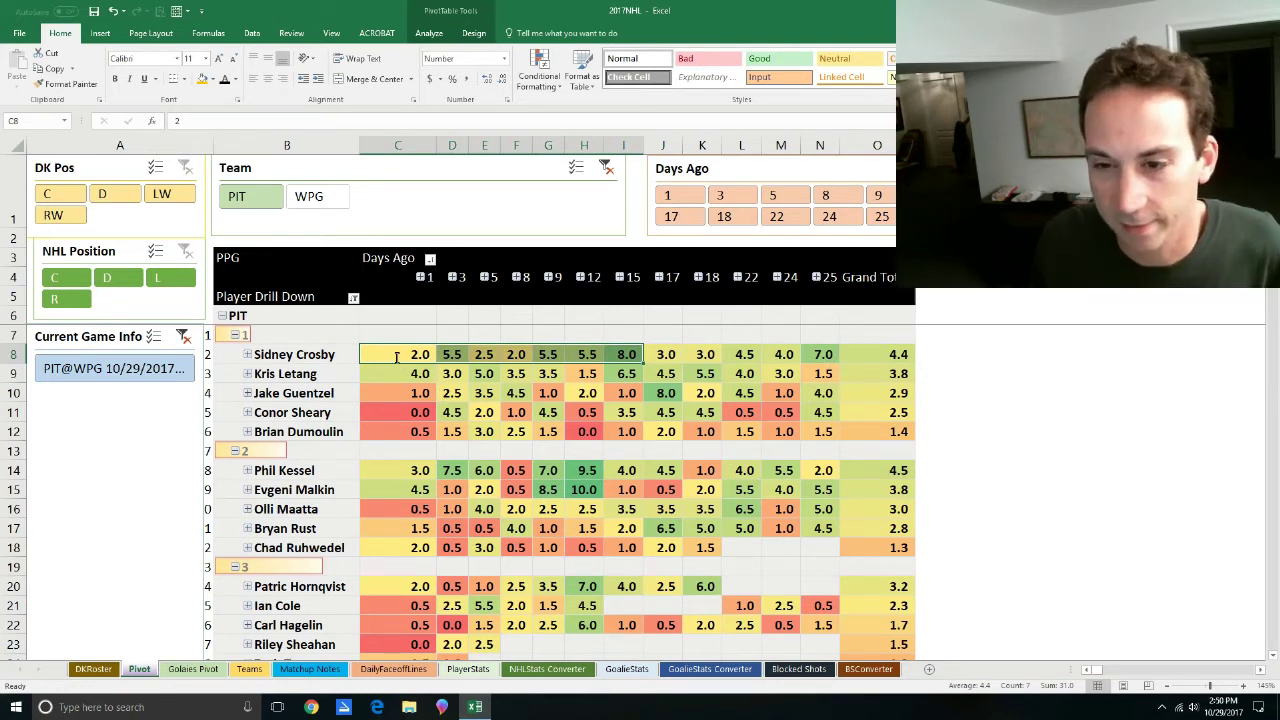
{"action": "left_click", "coordinate": [398, 357]}
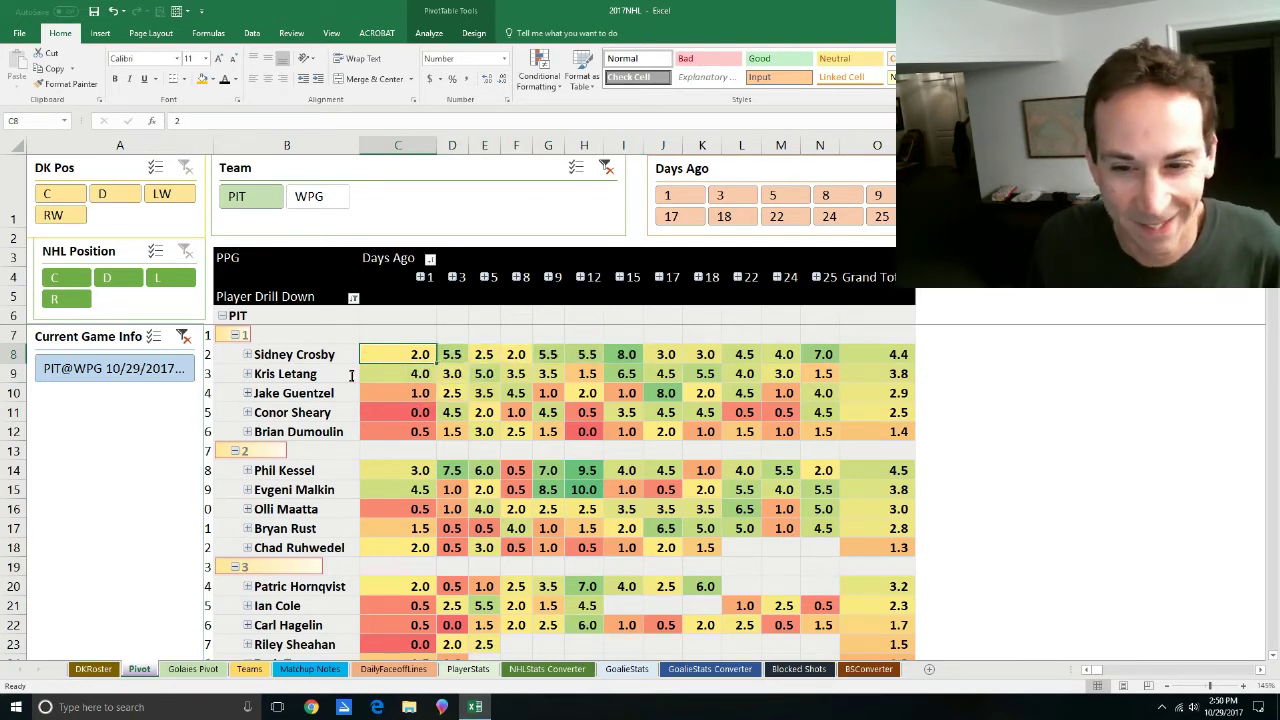
{"action": "left_click_drag", "start_coordinate": [314, 355], "coordinate": [300, 374]}
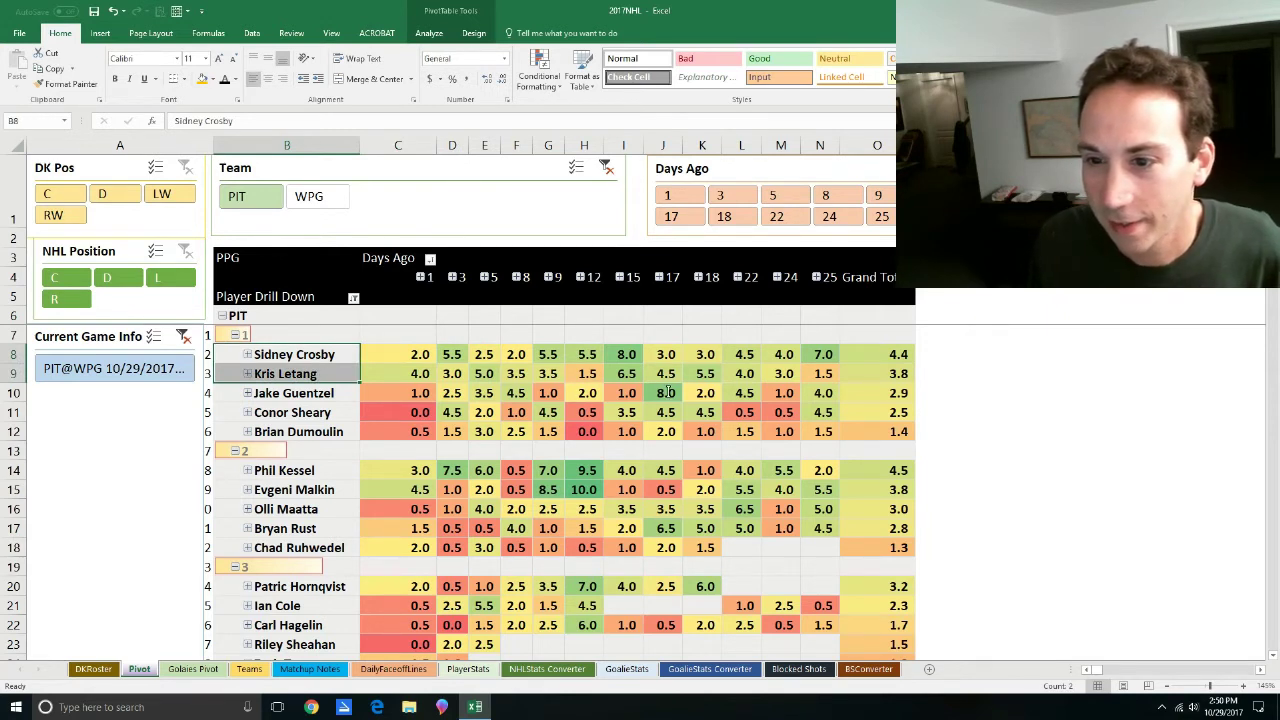
Examine the third PIT first-line player's points between 17 days ago and 1 day ago, including the game 8 days ago.
{"action": "left_click", "coordinate": [530, 397]}
{"action": "left_click", "coordinate": [663, 395]}
{"action": "key", "text": "Left"}
{"action": "key", "text": "Left"}
{"action": "key", "text": "Left"}
{"action": "key", "text": "Left"}
{"action": "key", "text": "Left"}
{"action": "key", "text": "Left"}
{"action": "key", "text": "Left"}
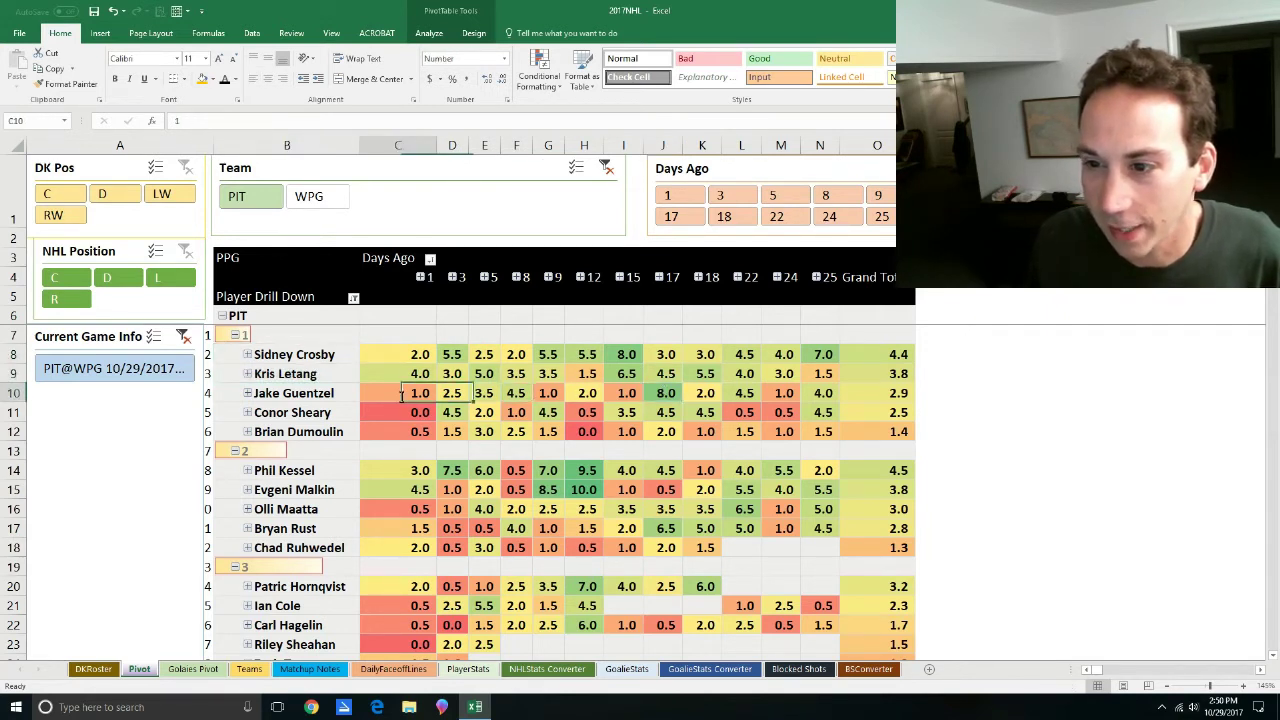
{"action": "left_click", "coordinate": [663, 395]}
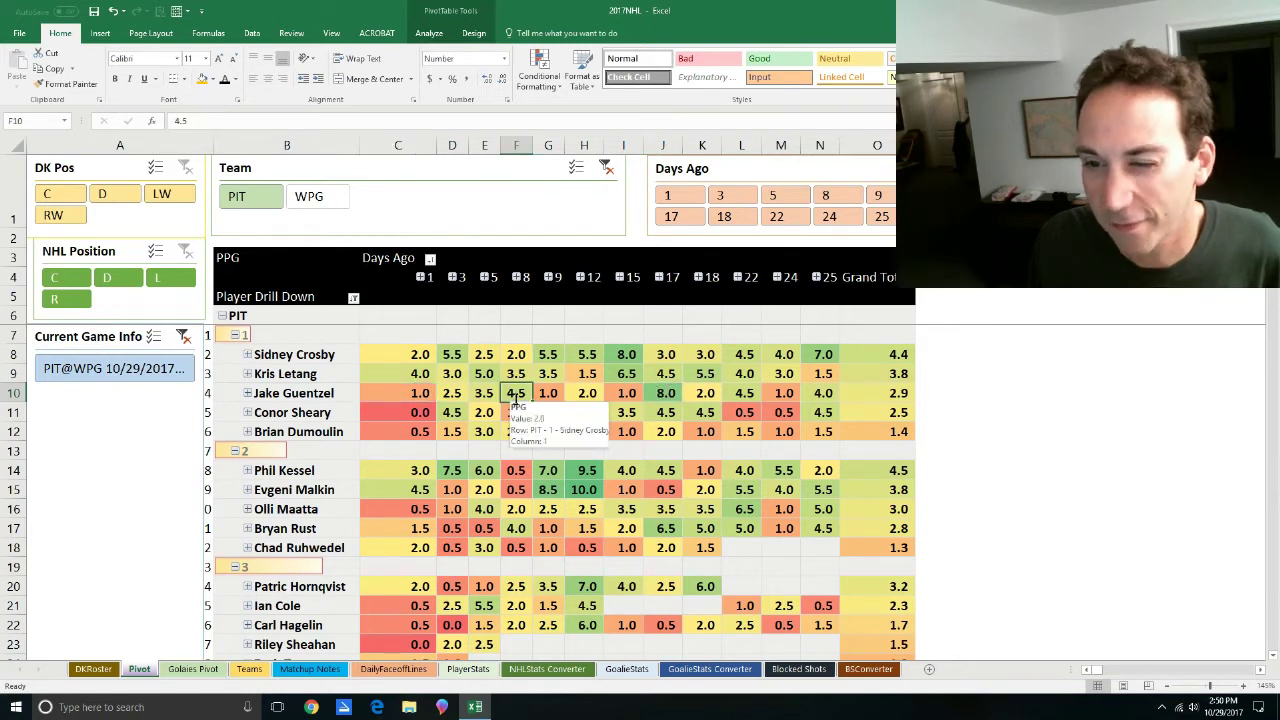
{"action": "left_click", "coordinate": [515, 395]}
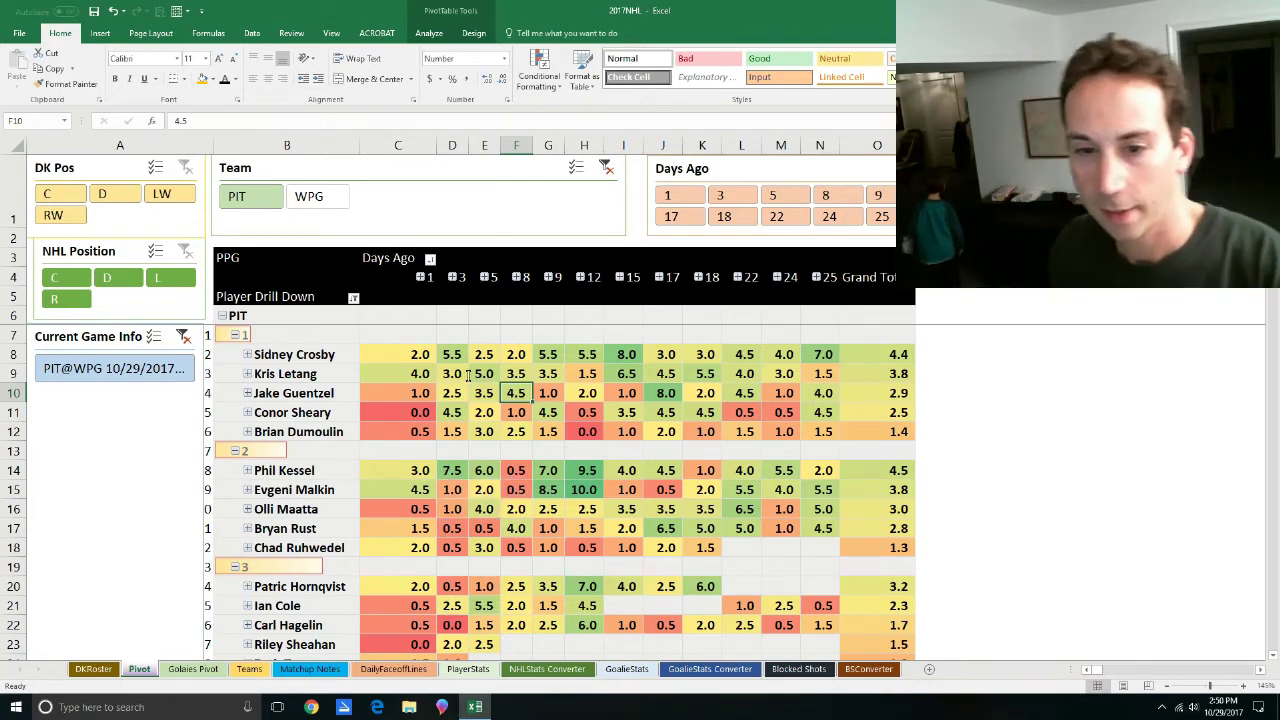
Look over the goalie points and the team goals and shots on their own sheets, and return to the Pivot sheet.
{"action": "left_click", "coordinate": [193, 669]}
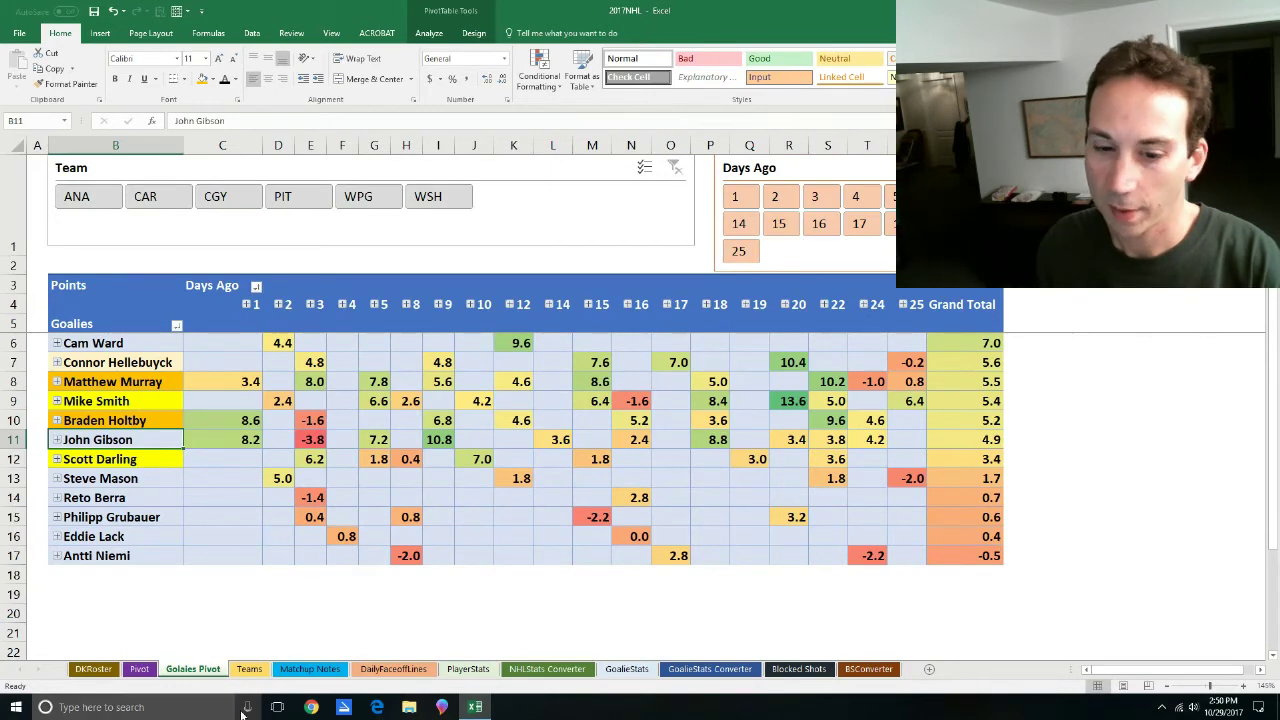
{"action": "left_click", "coordinate": [249, 669]}
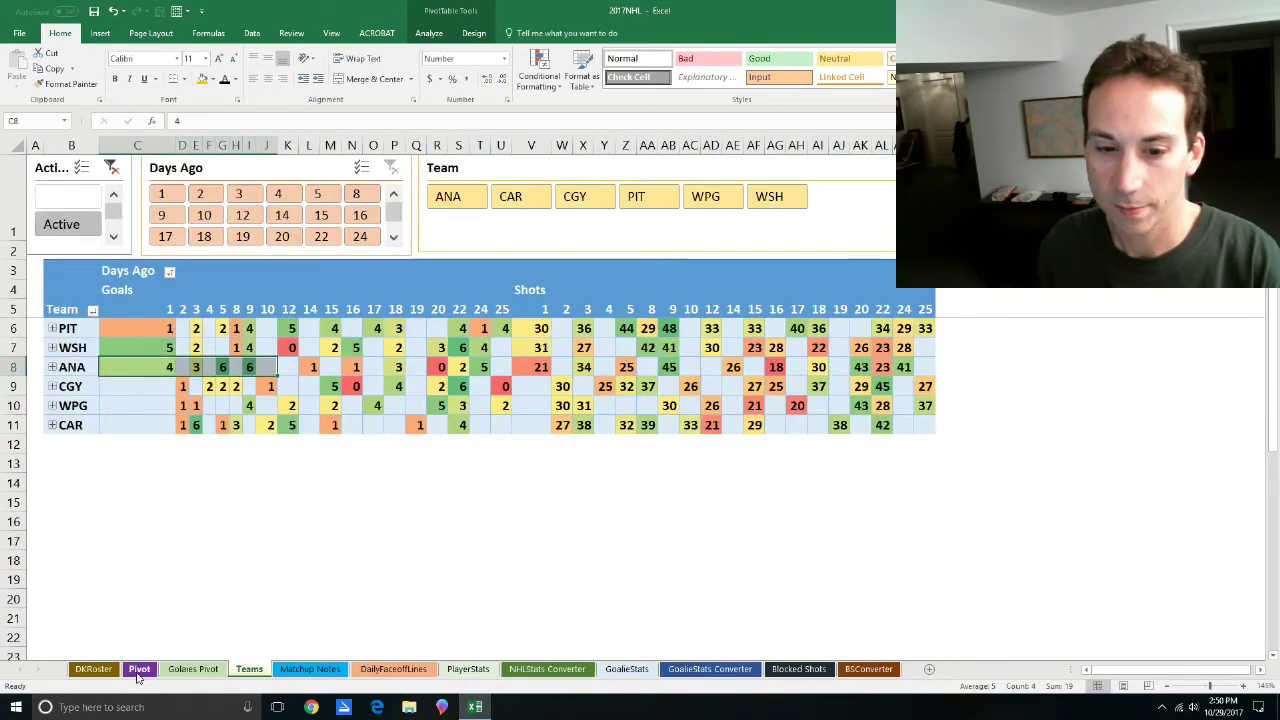
{"action": "left_click", "coordinate": [139, 669]}
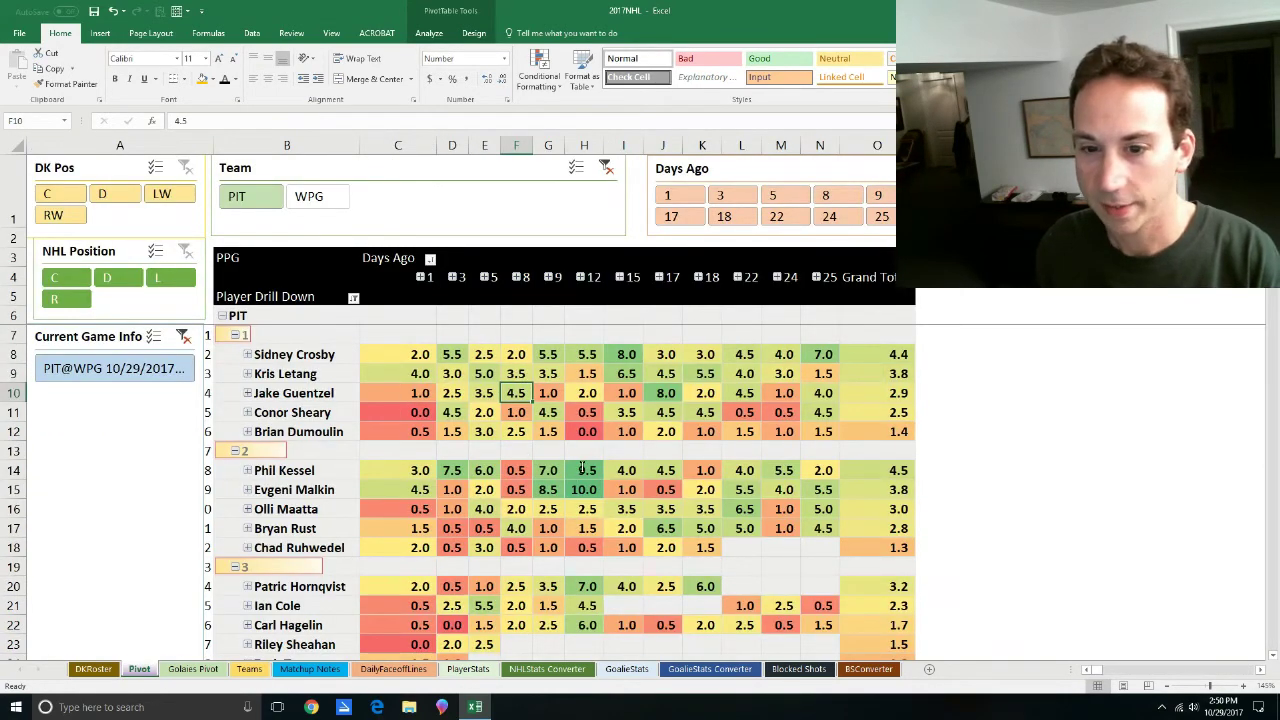
Check the points from 12 days ago for the top two PIT second-line players and the top third-line player.
{"action": "left_click_drag", "start_coordinate": [585, 470], "coordinate": [592, 488]}
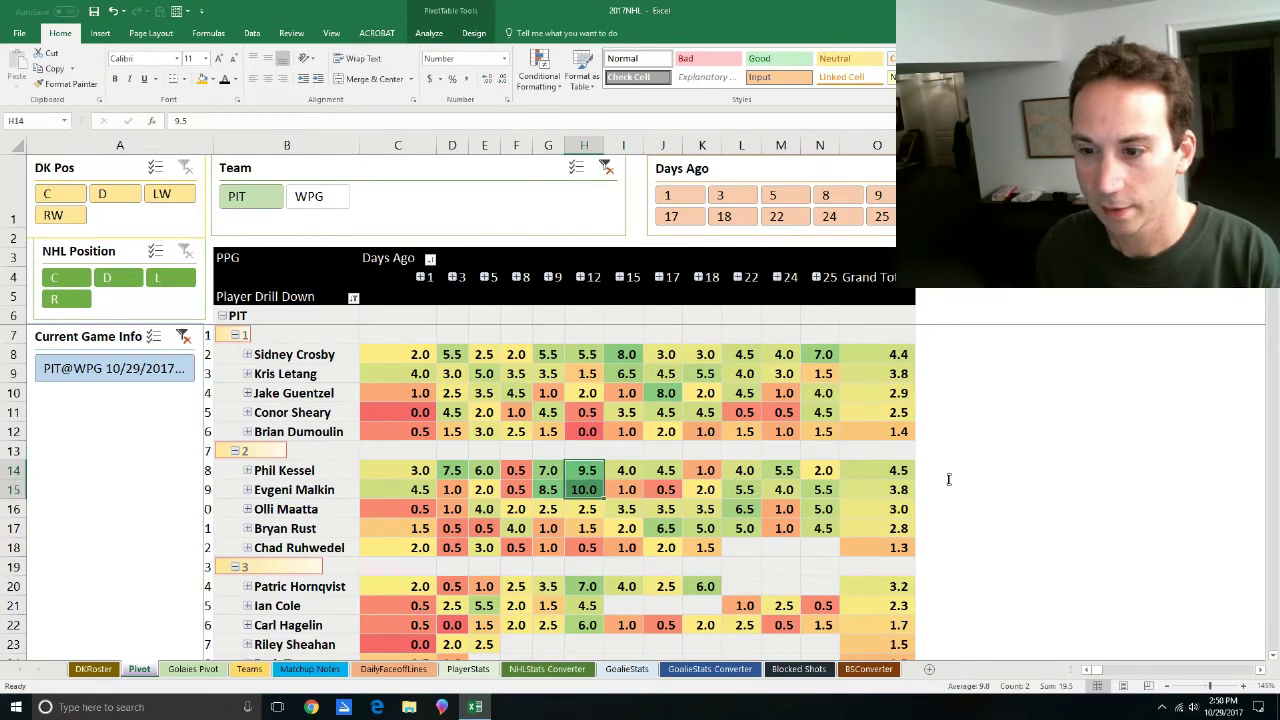
{"action": "scroll", "coordinate": [949, 479], "scroll_direction": "down", "scroll_amount": 2}
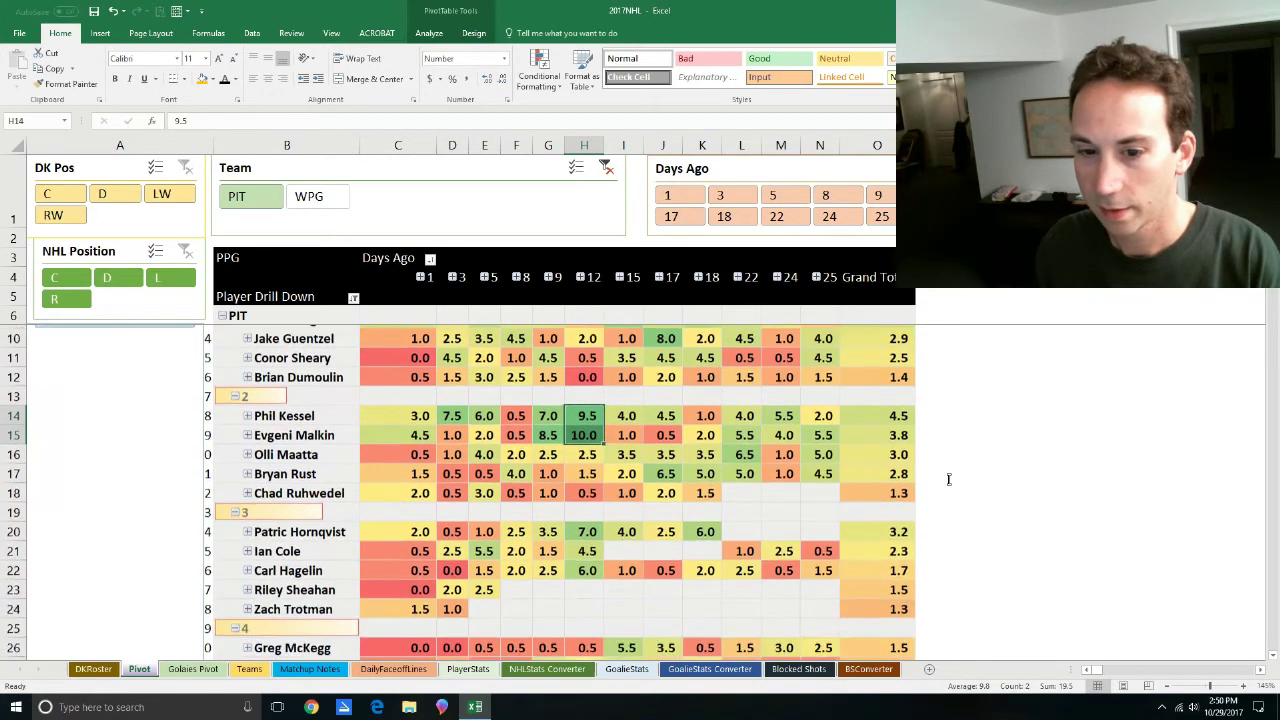
{"action": "left_click", "coordinate": [585, 472]}
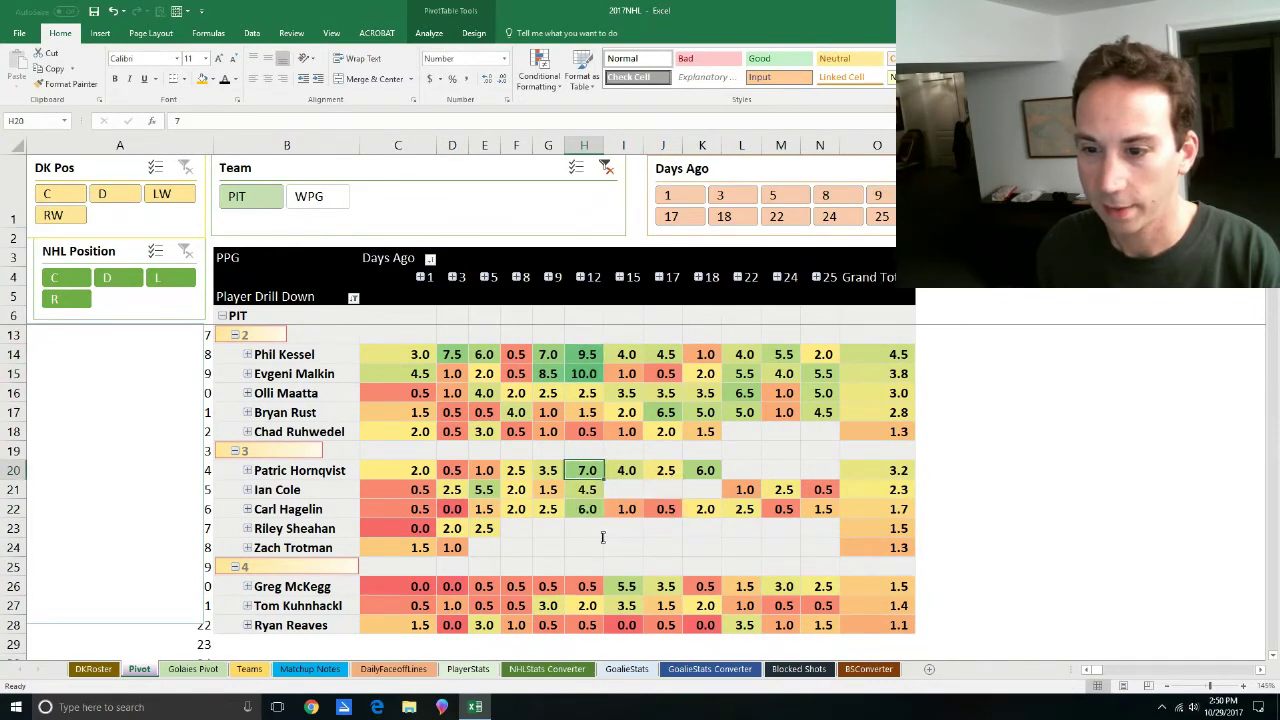
{"action": "scroll", "coordinate": [310, 460], "scroll_direction": "up", "scroll_amount": 2}
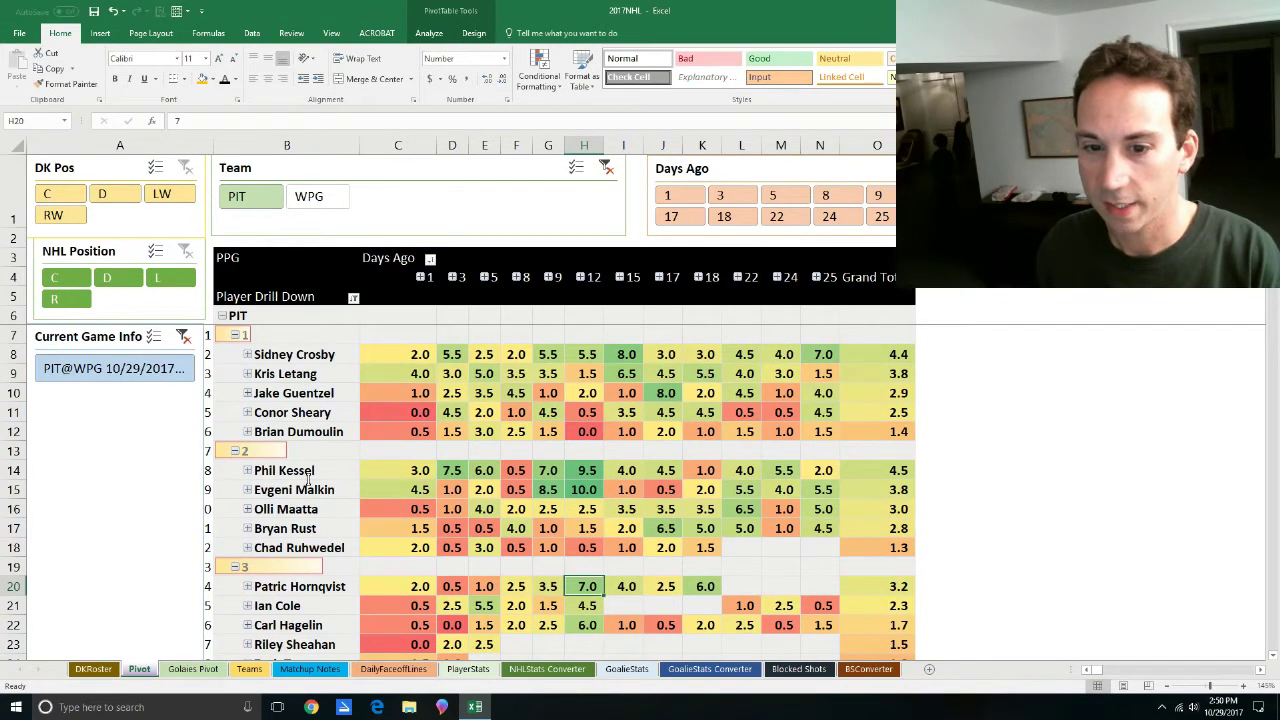
Select the names of the top two PIT second-line players together with the fourth player on that line.
{"action": "left_click_drag", "start_coordinate": [308, 478], "coordinate": [315, 492]}
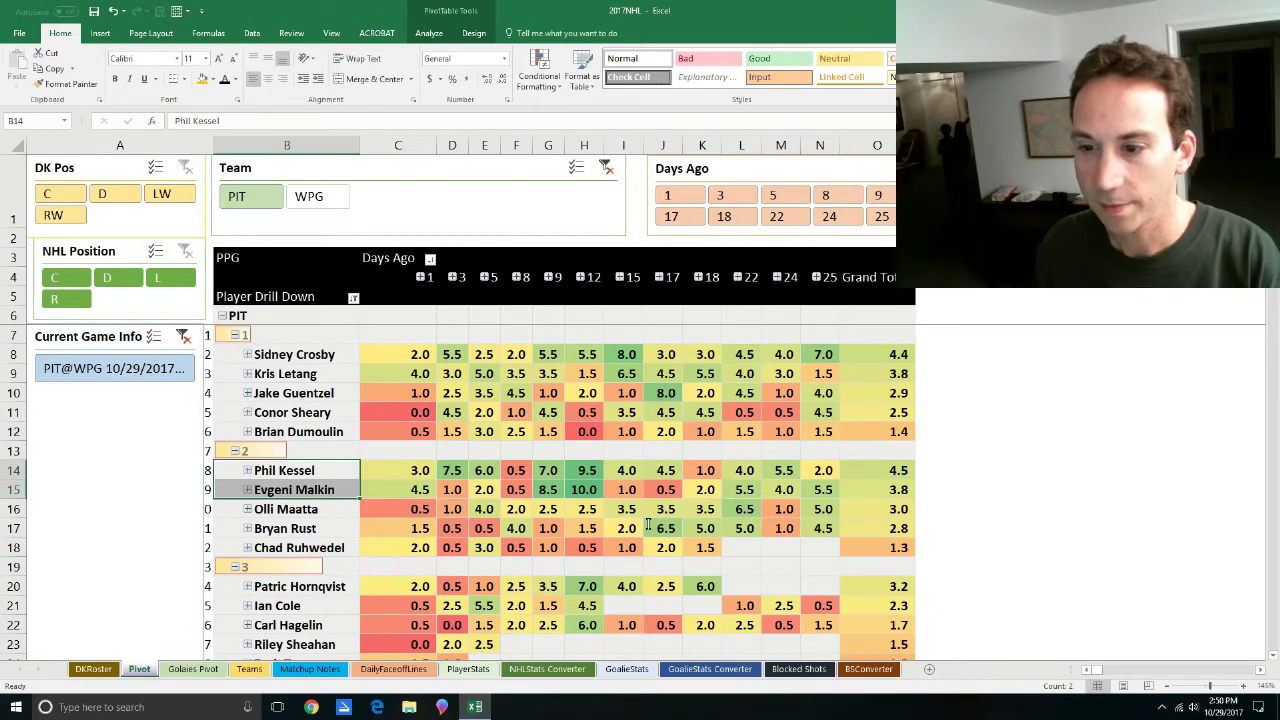
{"action": "left_click", "coordinate": [306, 530]}
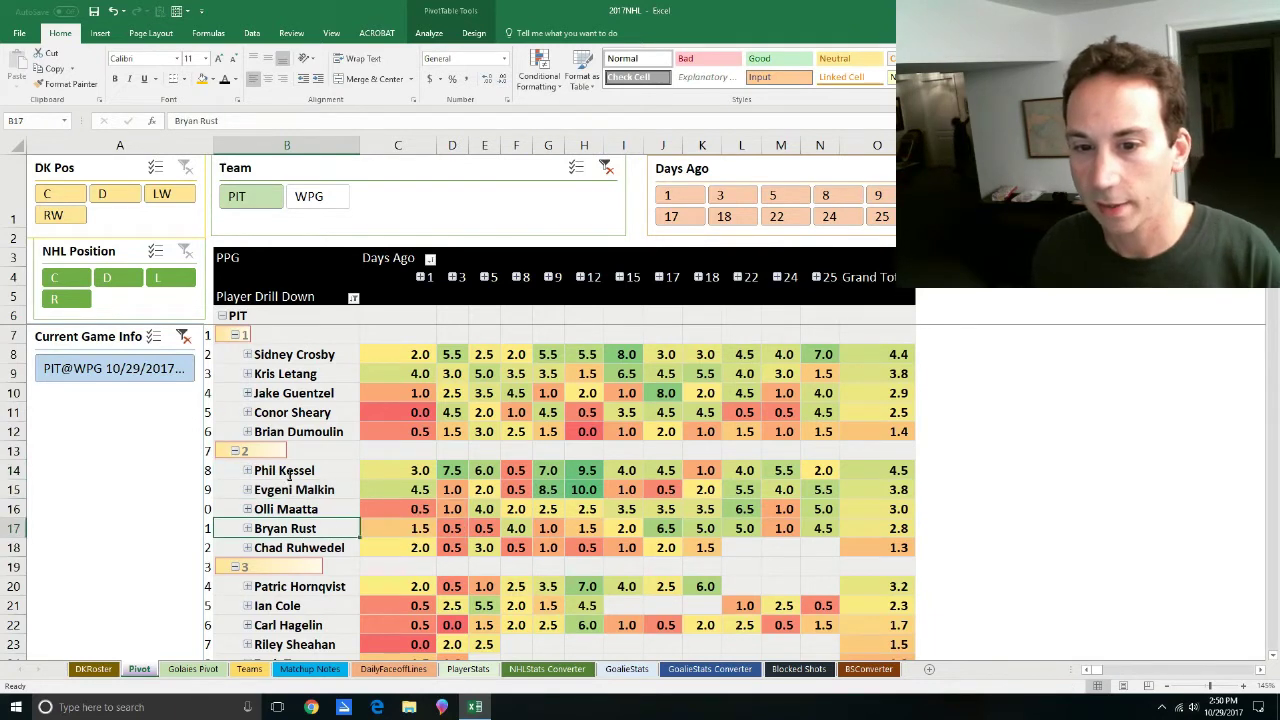
{"action": "left_click_drag", "start_coordinate": [290, 477], "coordinate": [295, 492]}
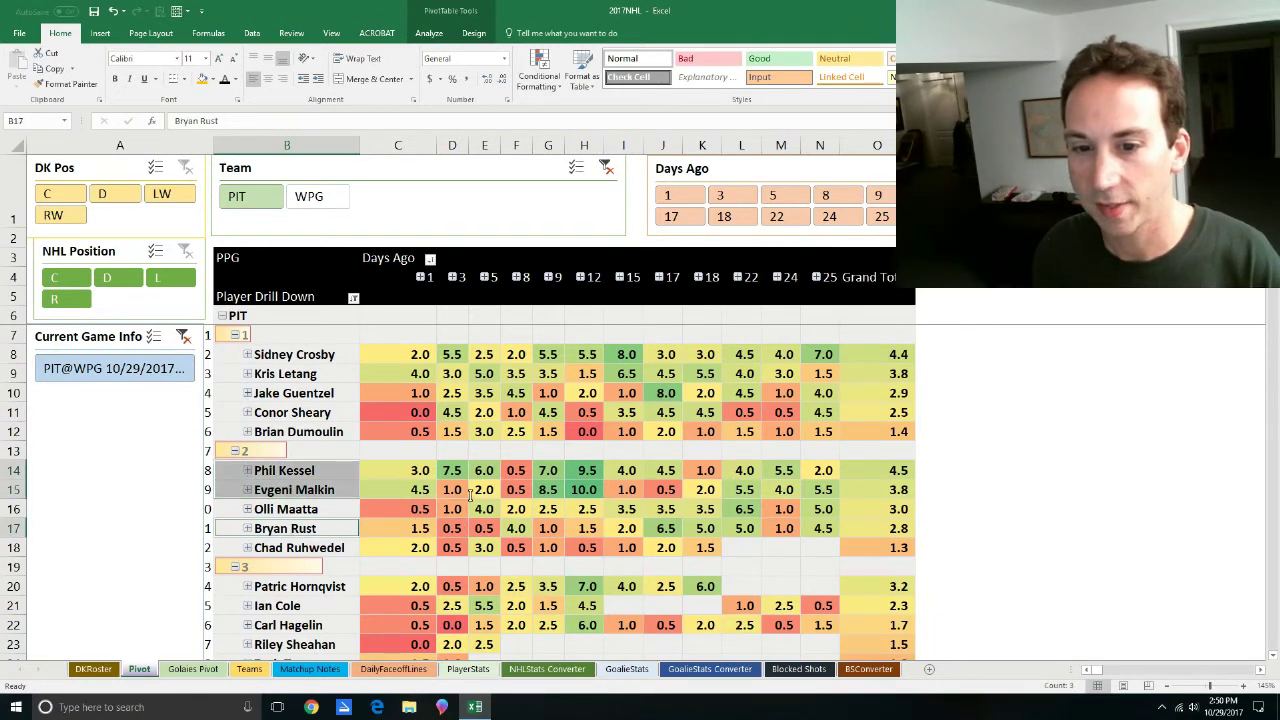
Narrow the PIT list to the five leading players of lines 1 to 3 and clear that filter again.
{"action": "left_click", "coordinate": [1100, 352]}
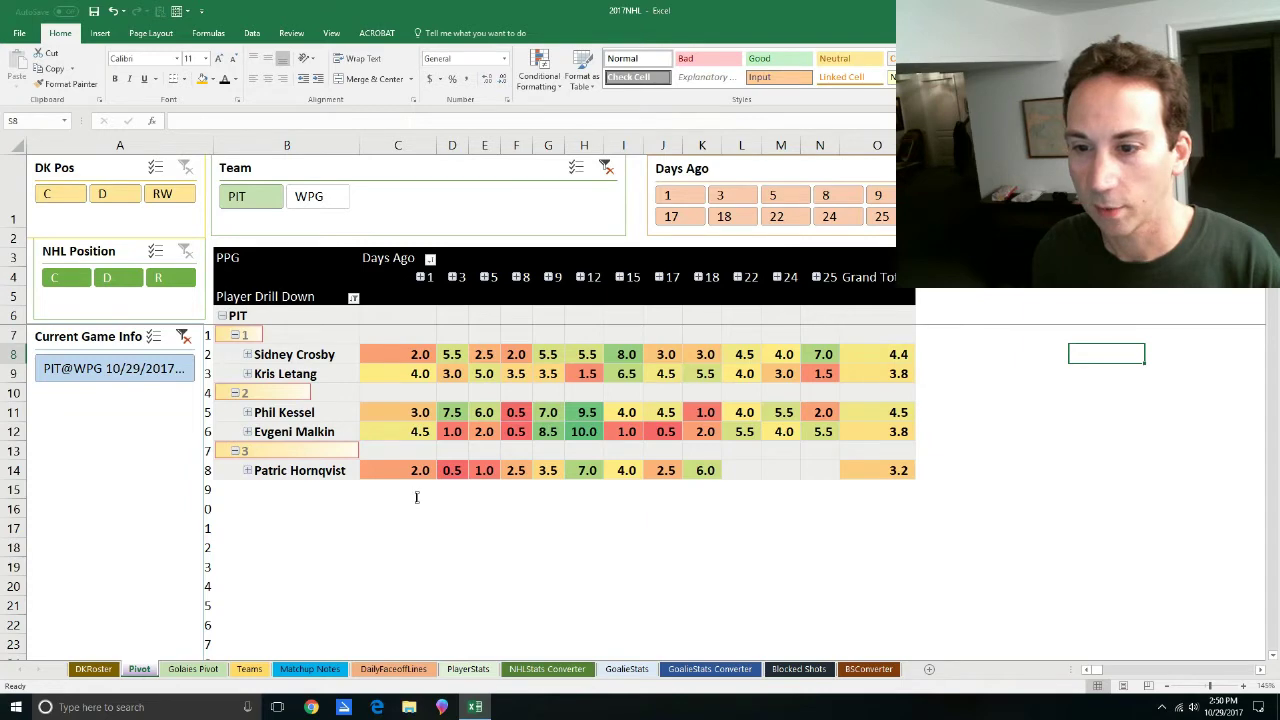
{"action": "left_click", "coordinate": [1090, 168]}
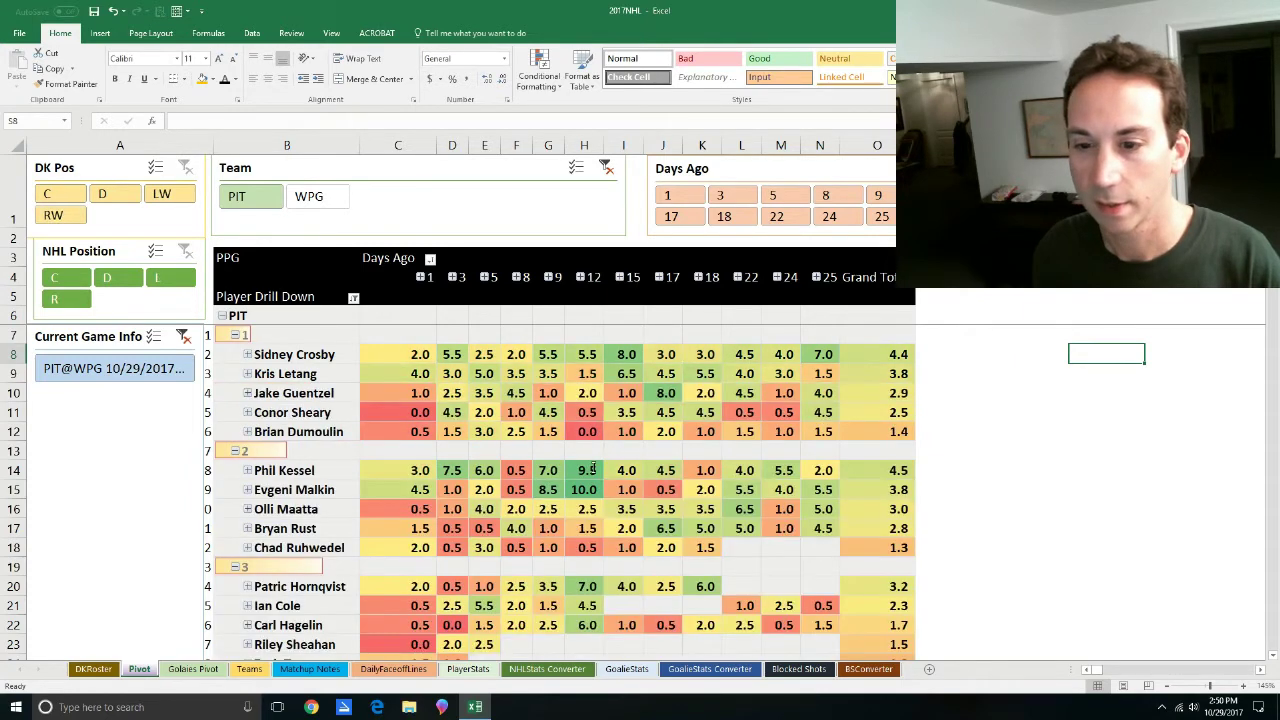
Highlight the top two PIT second-line players' names again along with a lower player on the same line.
{"action": "left_click_drag", "start_coordinate": [320, 474], "coordinate": [315, 492]}
{"action": "left_click", "coordinate": [309, 540]}
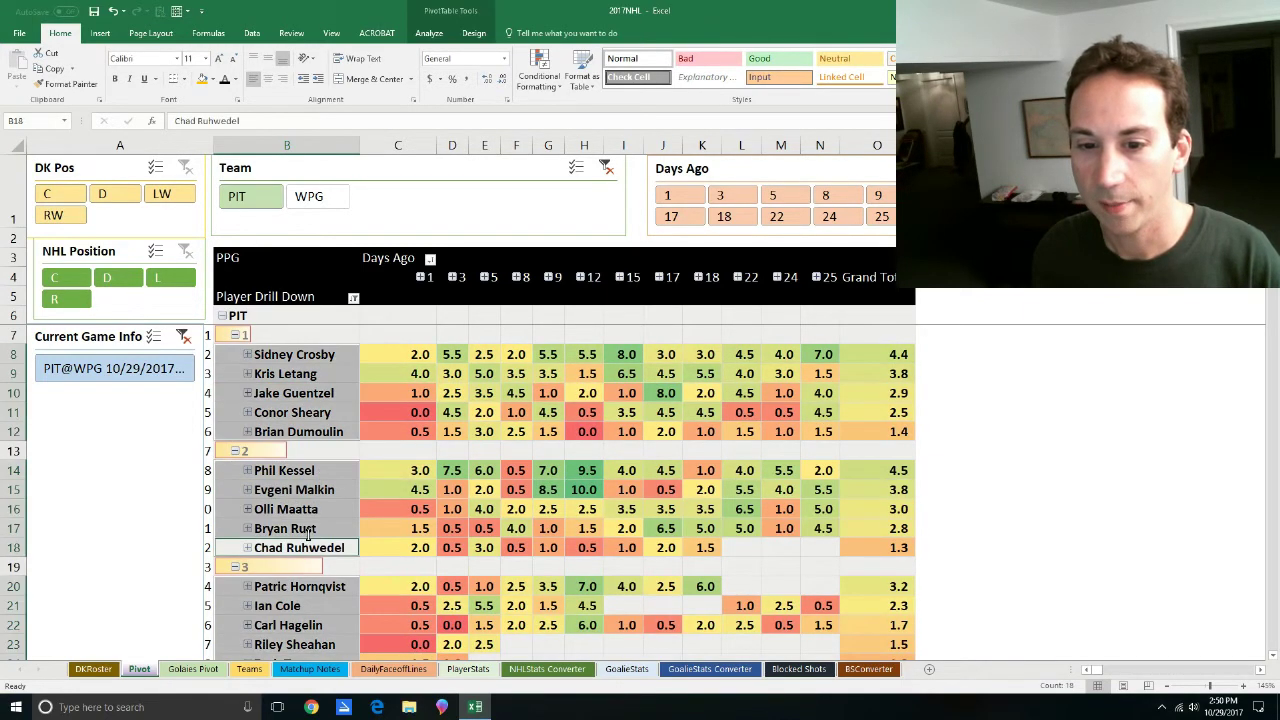
Point out the fourth PIT second-line player and the third and fourth first-line players, and clear the selection.
{"action": "left_click", "coordinate": [311, 529]}
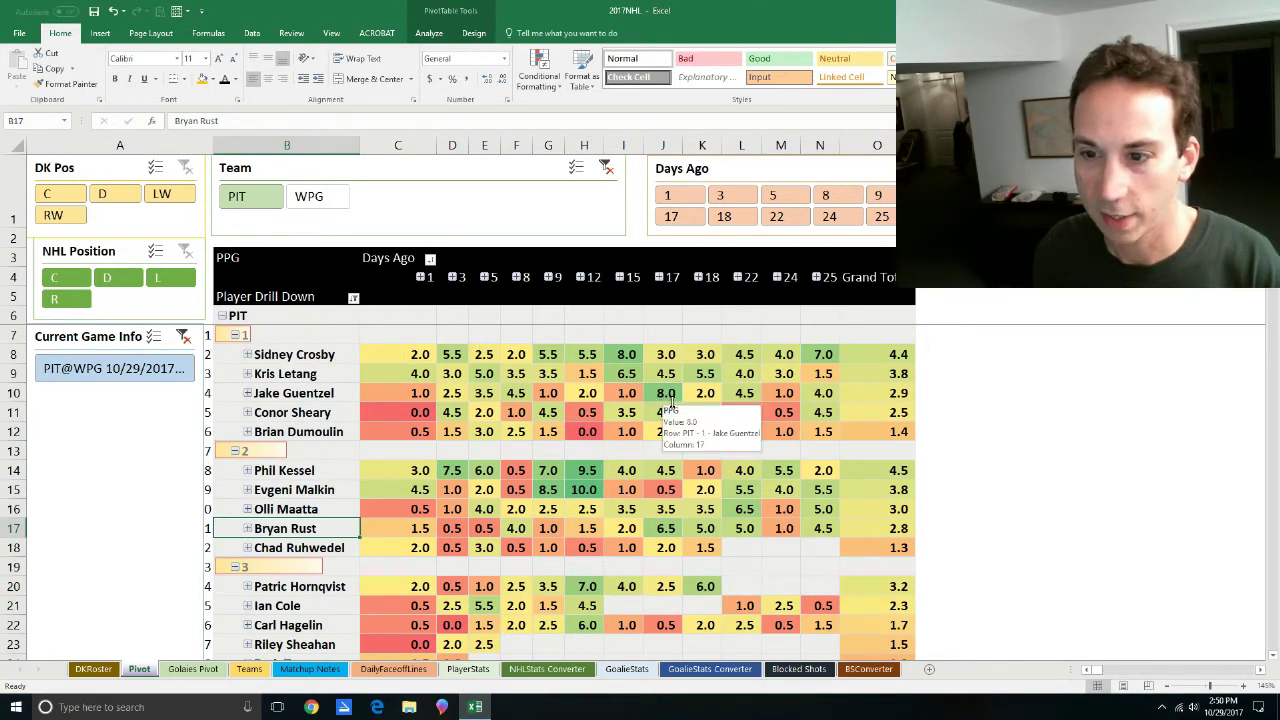
{"action": "left_click", "coordinate": [308, 393]}
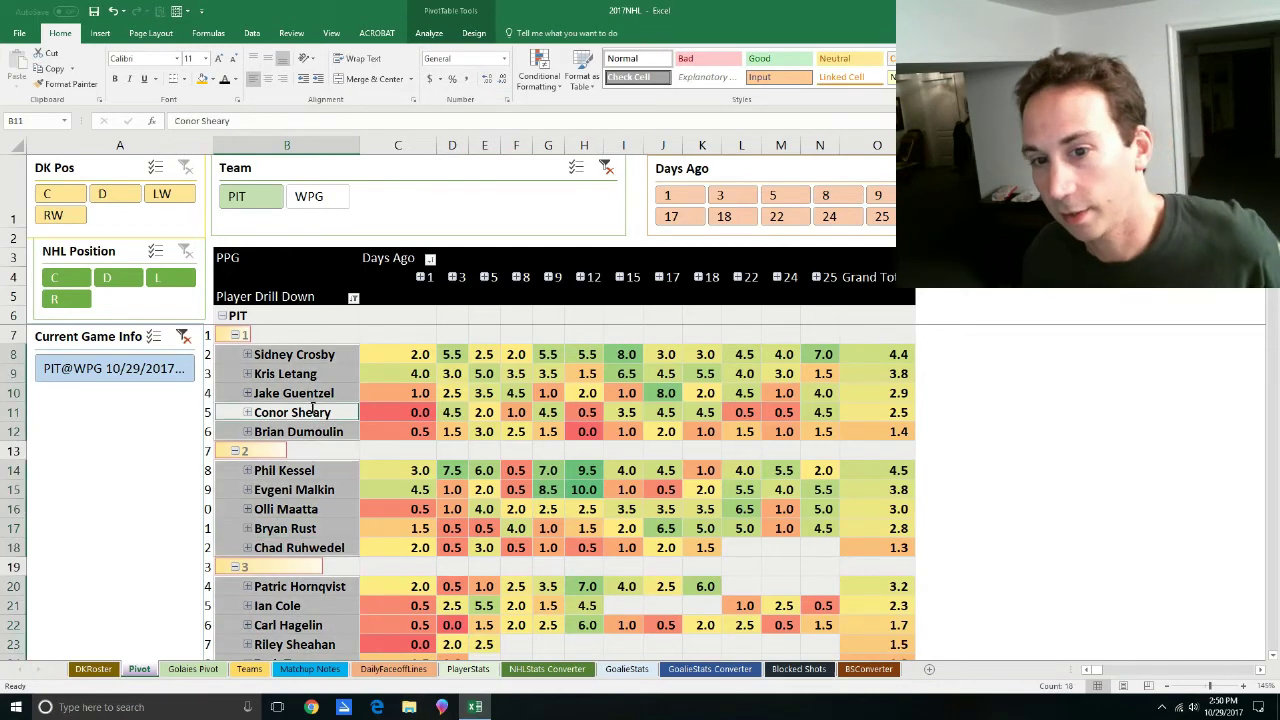
{"action": "left_click", "coordinate": [1034, 489]}
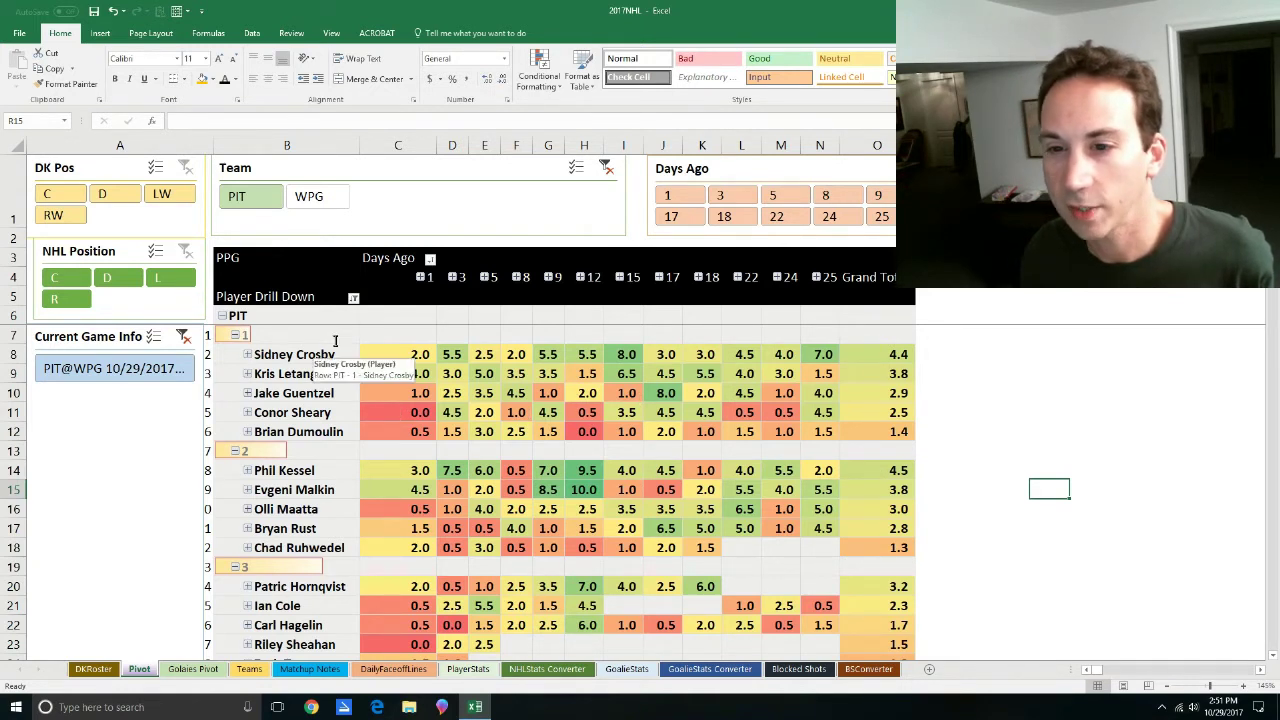
Check the top PIT first-line player's points across all games from 1 to 25 days ago.
{"action": "left_click", "coordinate": [336, 356]}
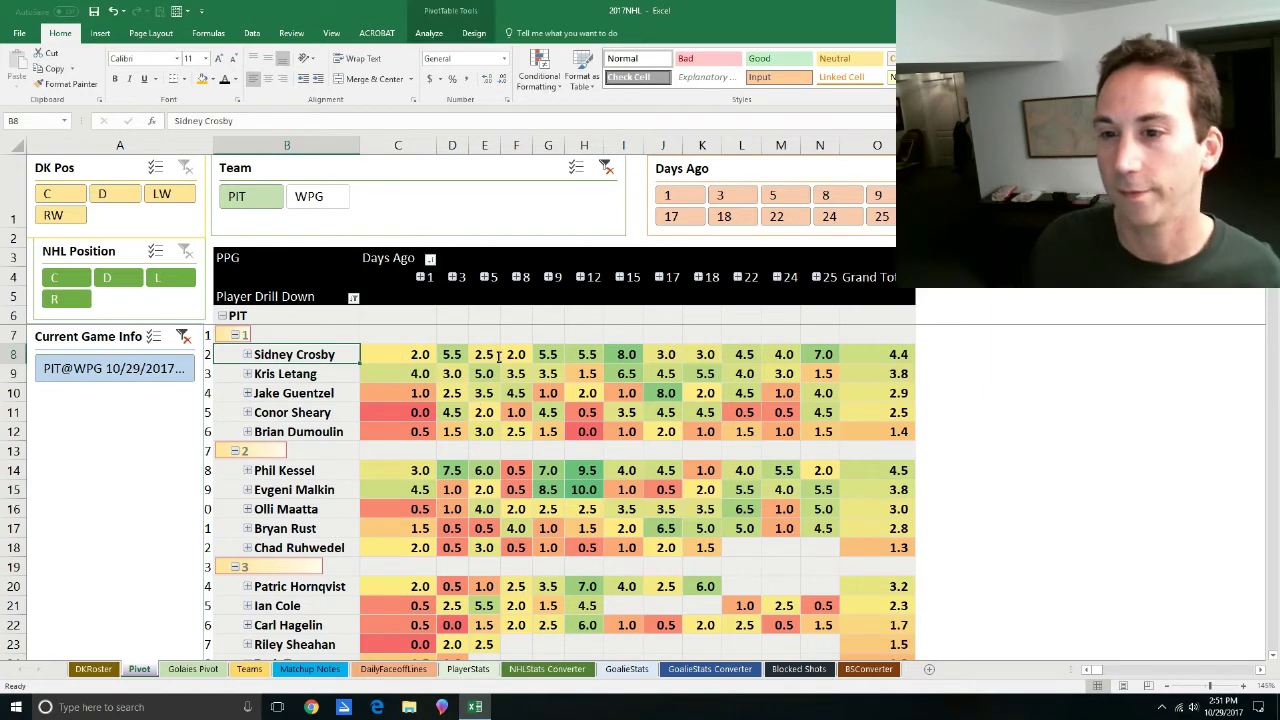
{"action": "left_click_drag", "start_coordinate": [446, 356], "coordinate": [825, 358]}
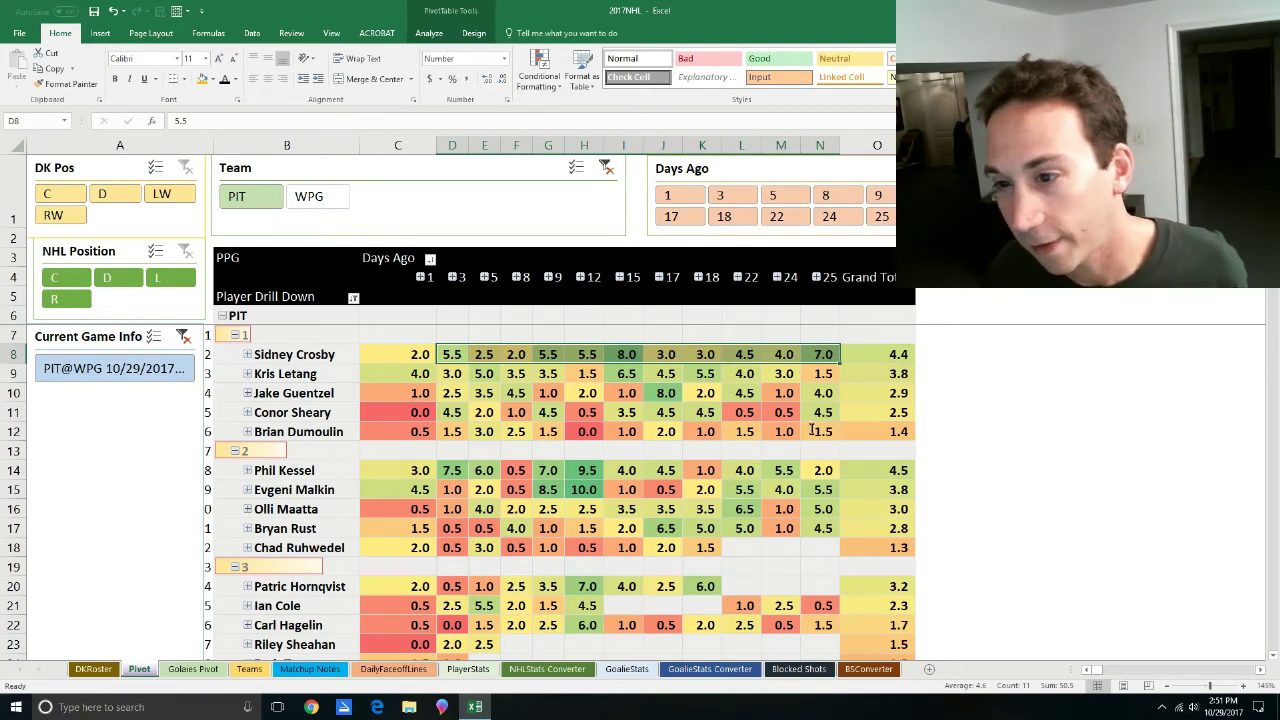
{"action": "left_click_drag", "start_coordinate": [416, 359], "coordinate": [822, 357]}
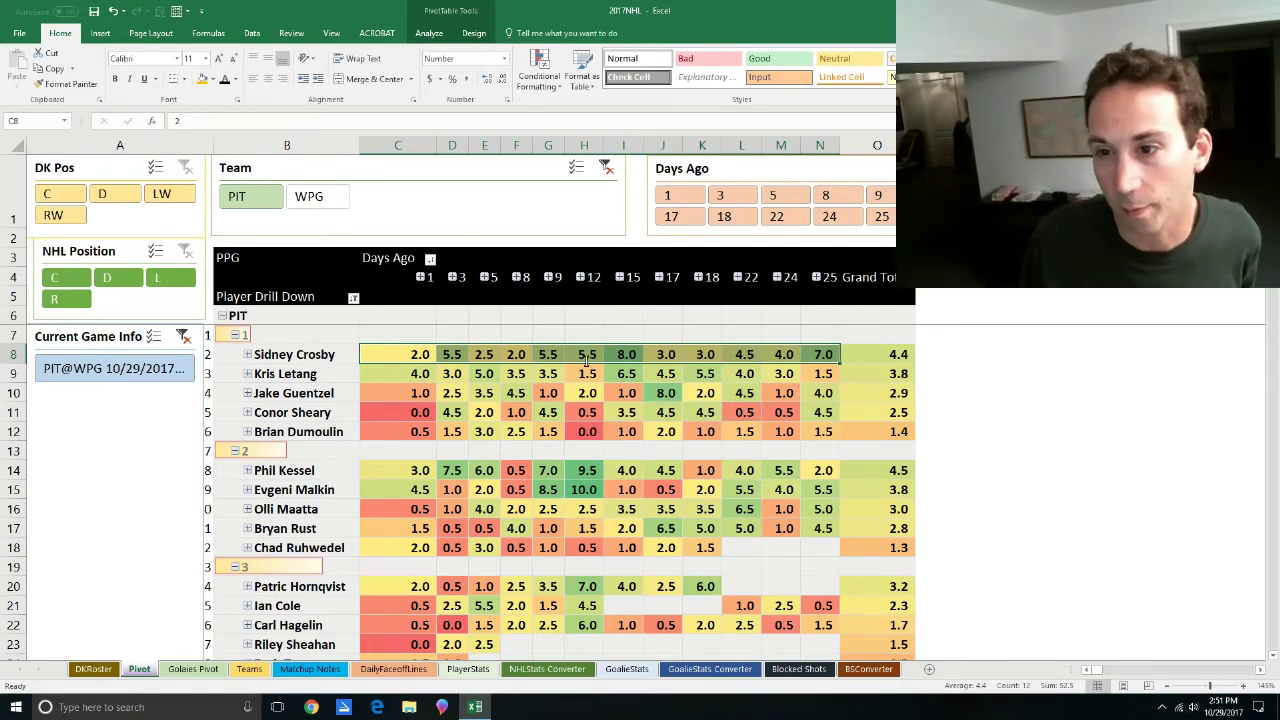
{"action": "left_click", "coordinate": [770, 354]}
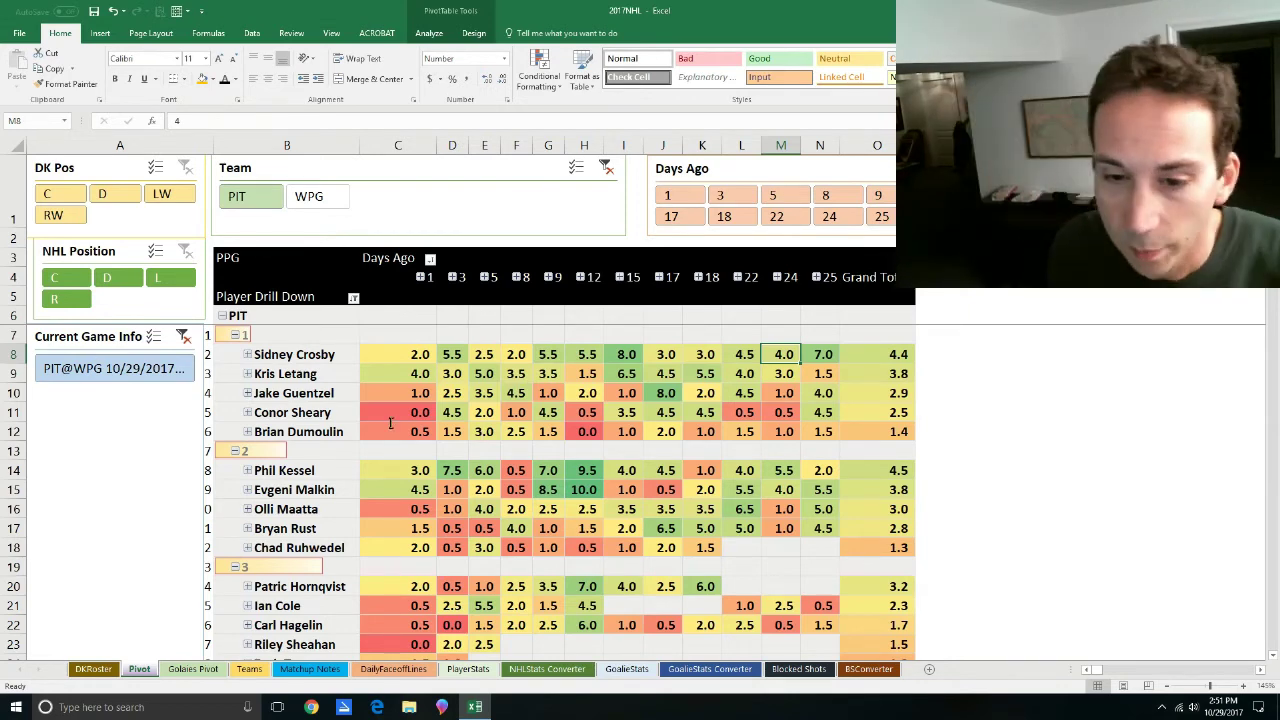
Filter the pivot table to team WPG and expand the team to list its players by line.
{"action": "left_click", "coordinate": [305, 200]}
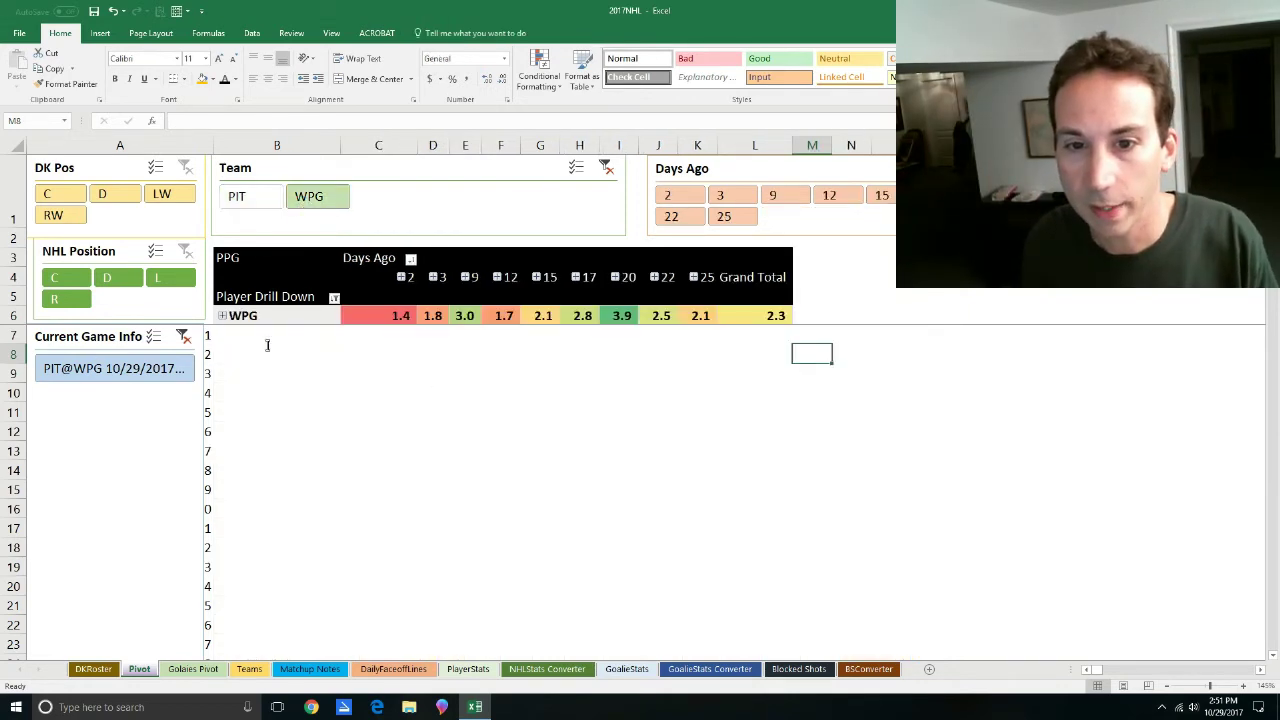
{"action": "left_click", "coordinate": [221, 316]}
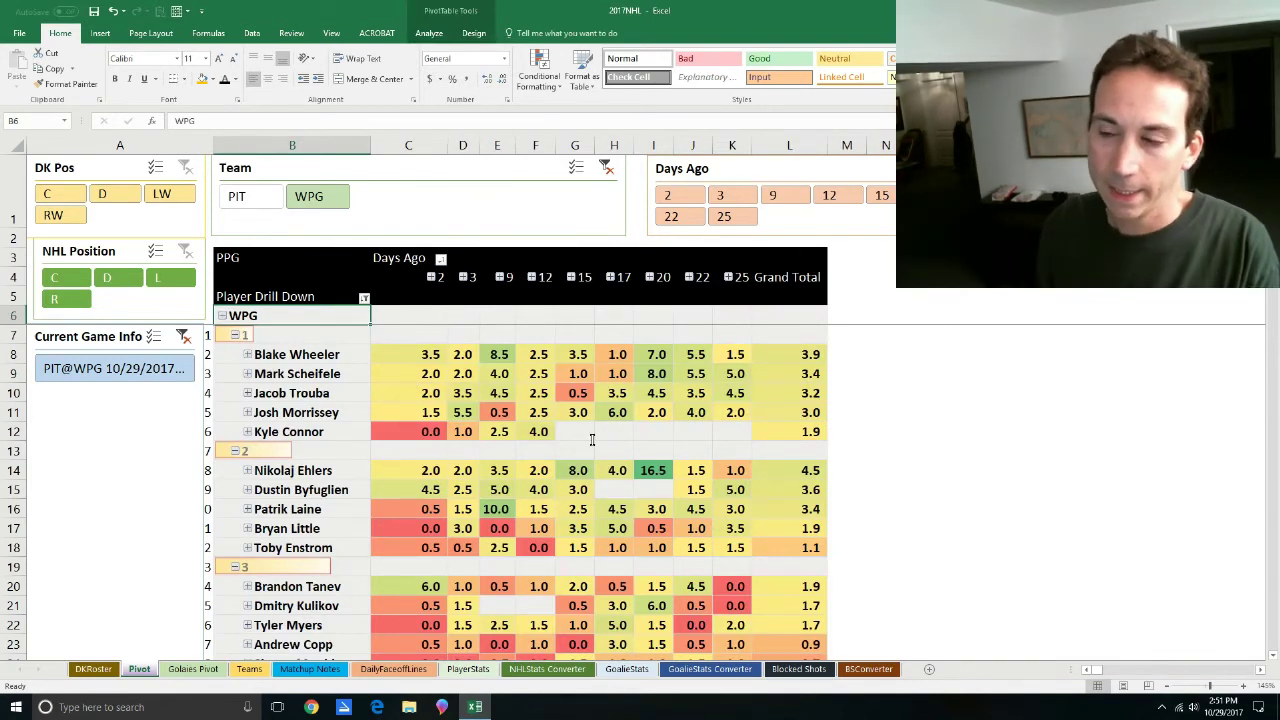
Check the recent game points of the top three WPG second-line players and highlight their names.
{"action": "left_click", "coordinate": [804, 469]}
{"action": "left_click", "coordinate": [647, 472]}
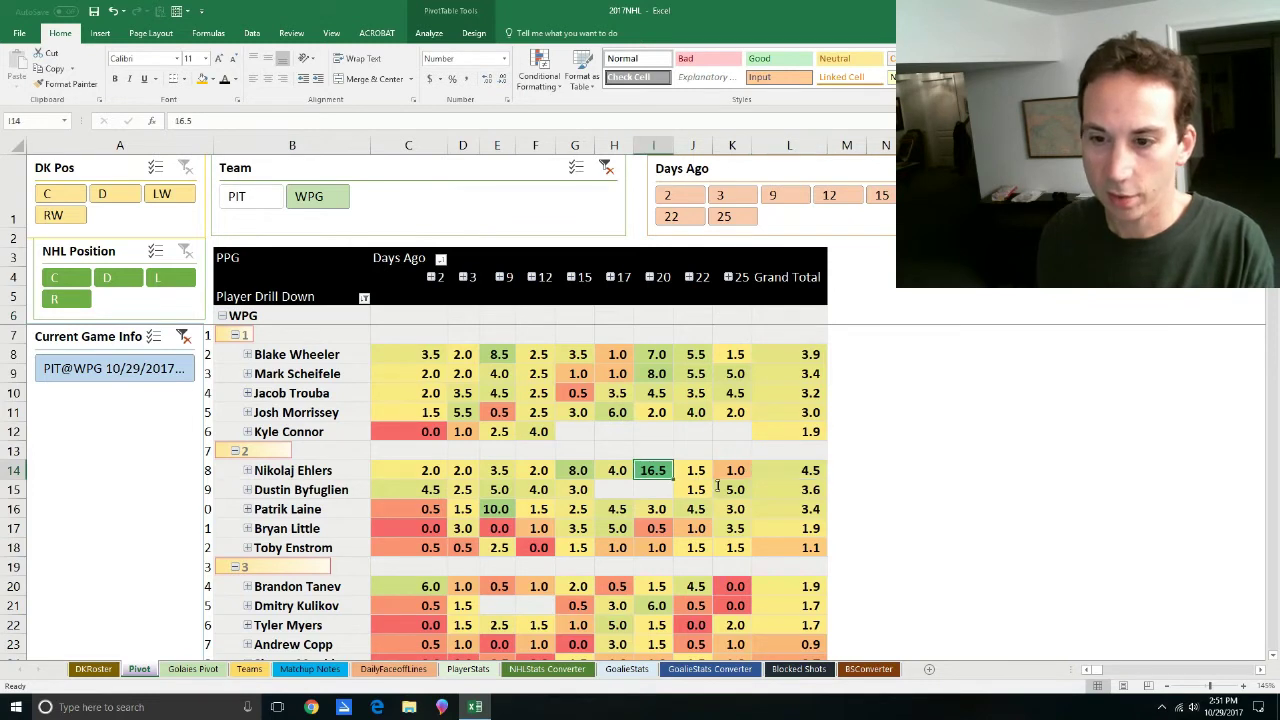
{"action": "left_click_drag", "start_coordinate": [415, 470], "coordinate": [545, 470]}
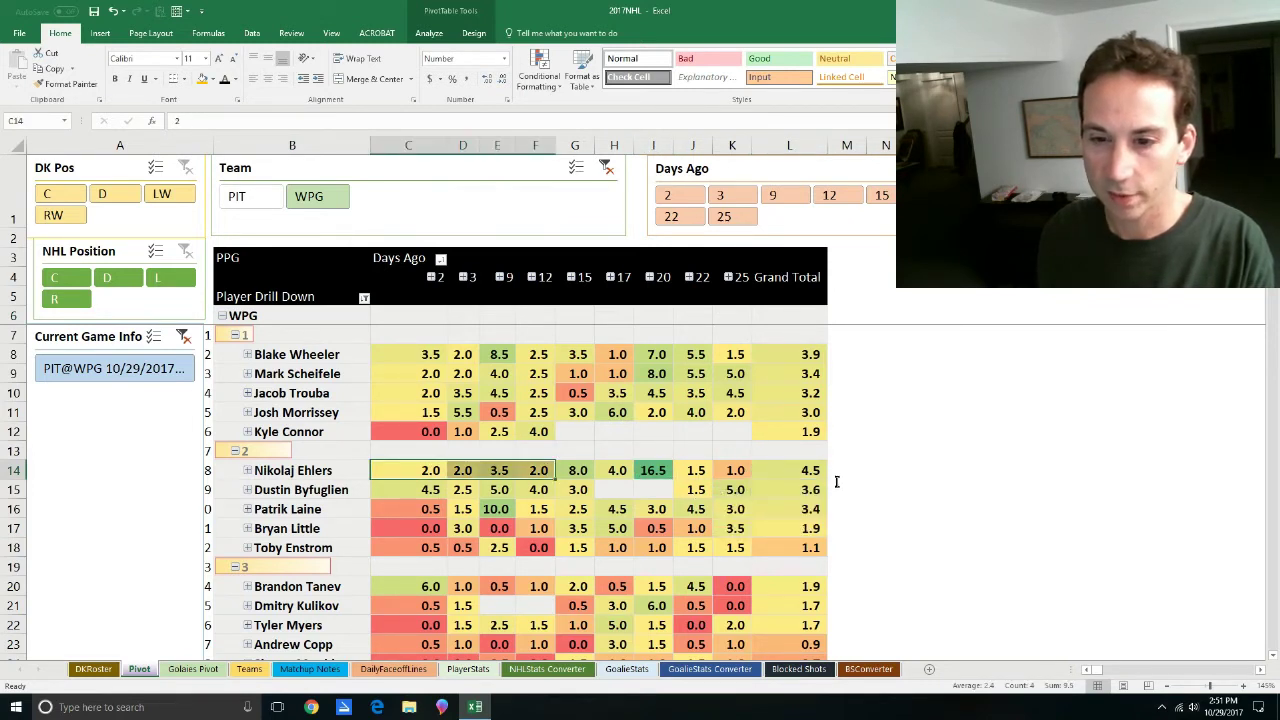
{"action": "left_click_drag", "start_coordinate": [430, 490], "coordinate": [569, 497]}
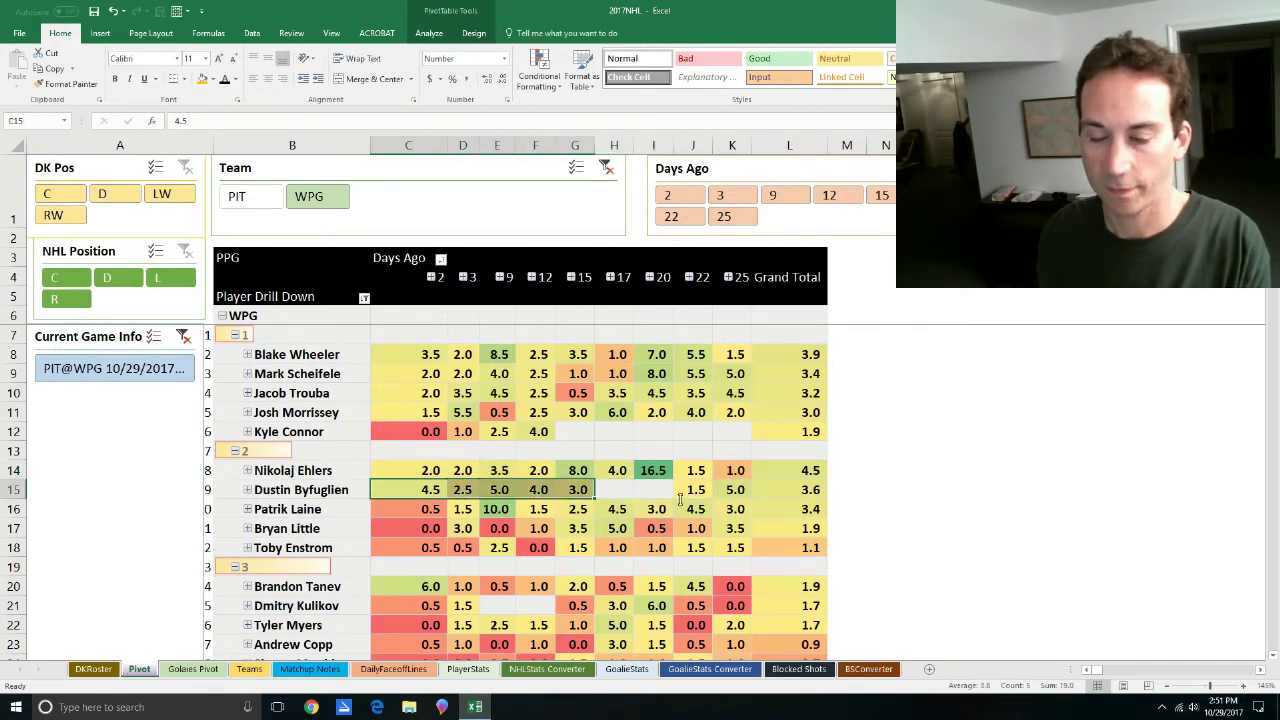
{"action": "left_click", "coordinate": [514, 509]}
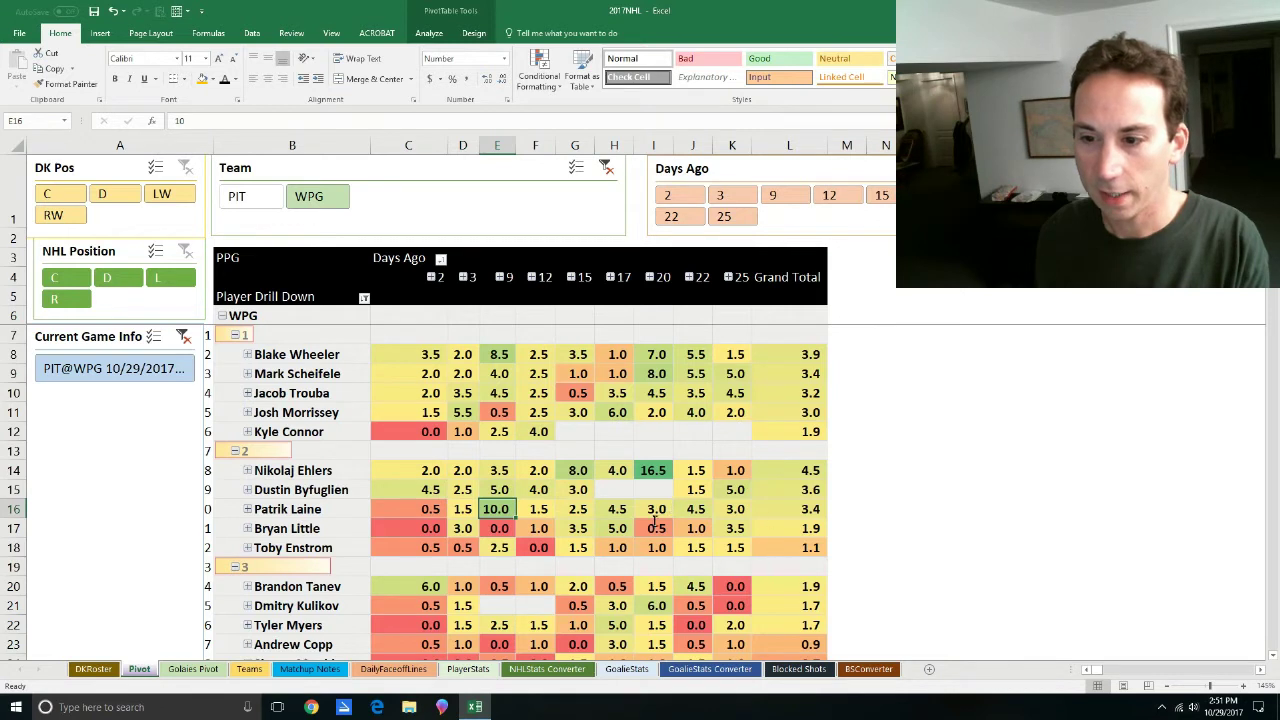
{"action": "left_click_drag", "start_coordinate": [465, 510], "coordinate": [712, 509]}
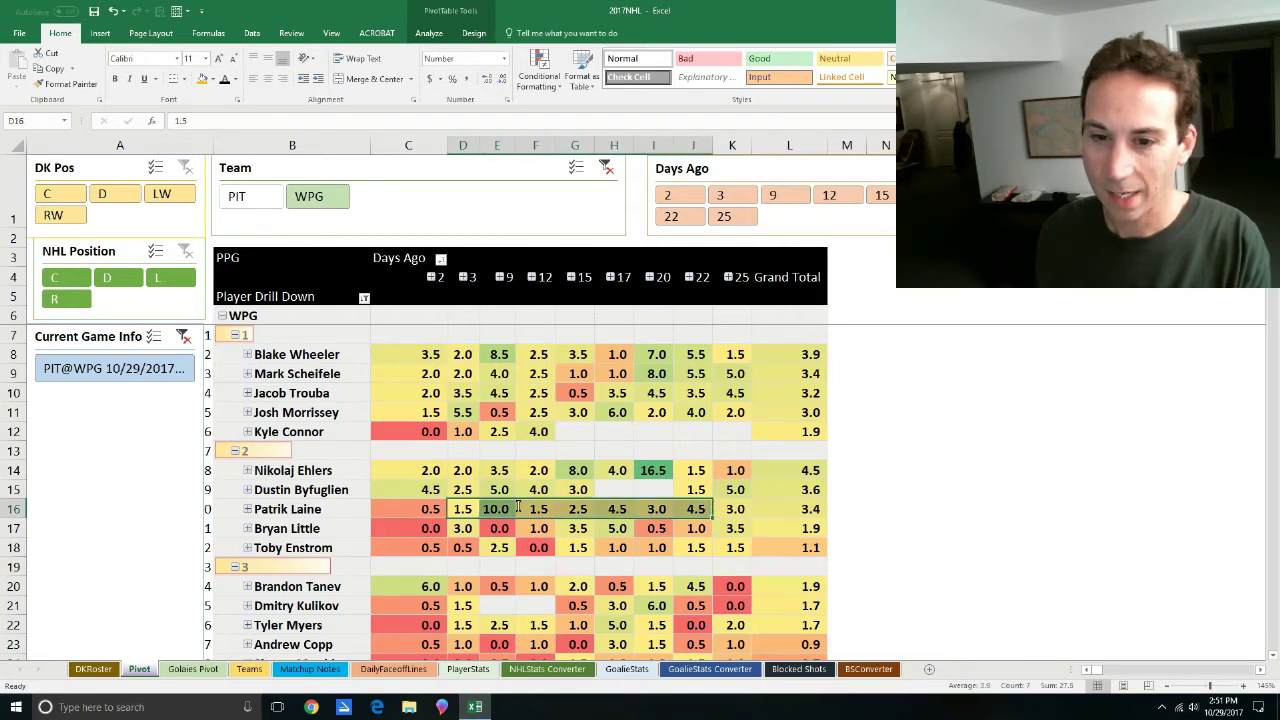
{"action": "left_click_drag", "start_coordinate": [329, 476], "coordinate": [334, 514]}
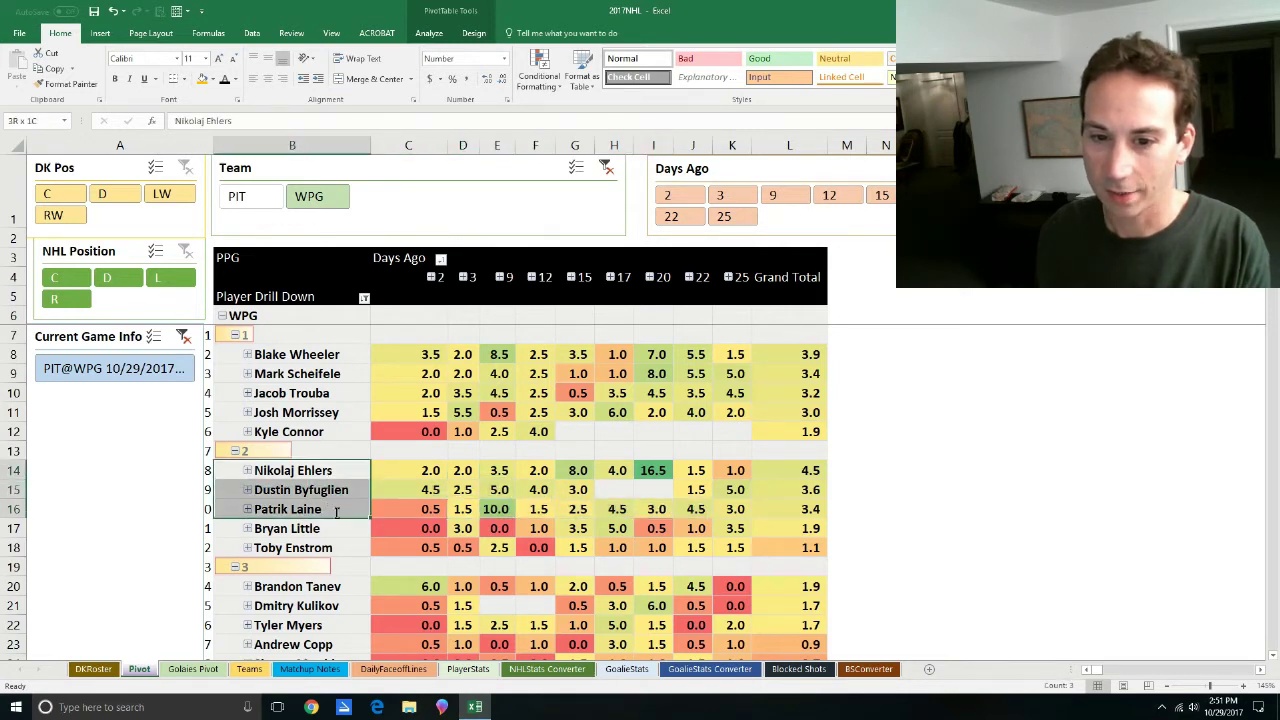
Check the fourth WPG second-line player's points from 2 to 20 days ago, including the game 17 days ago.
{"action": "left_click", "coordinate": [587, 537]}
{"action": "left_click_drag", "start_coordinate": [424, 533], "coordinate": [650, 530]}
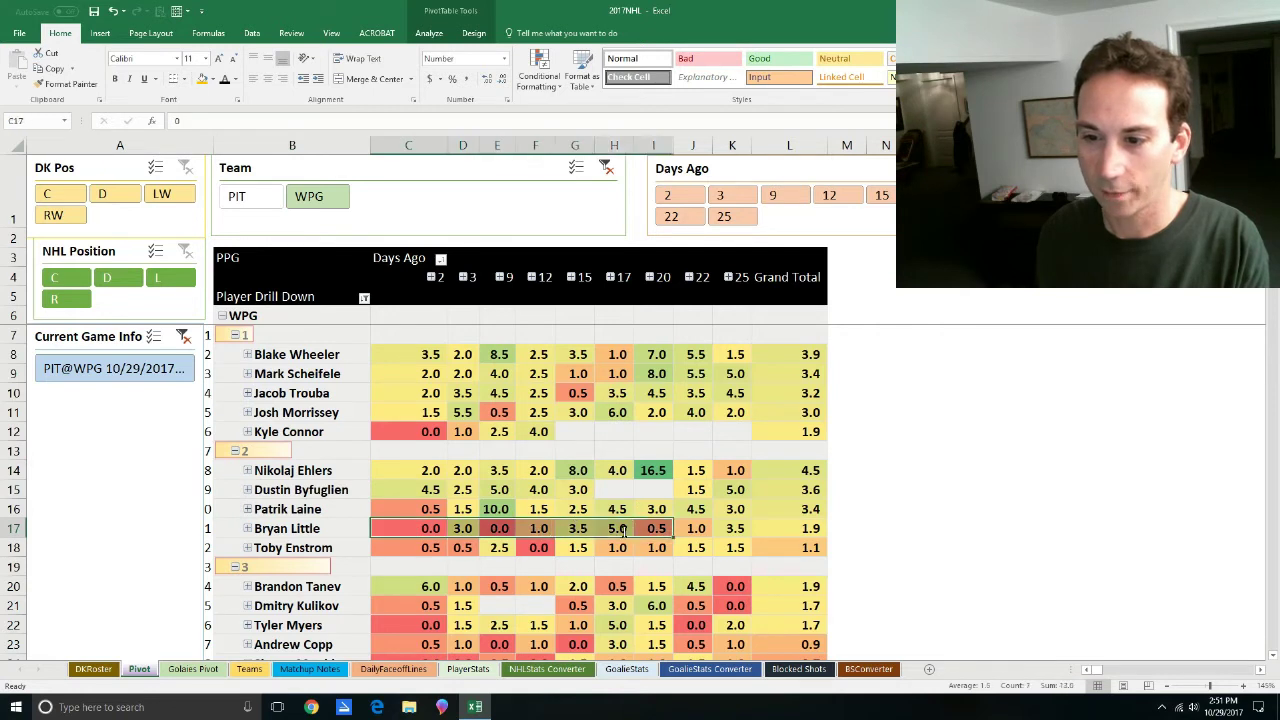
{"action": "left_click", "coordinate": [624, 531]}
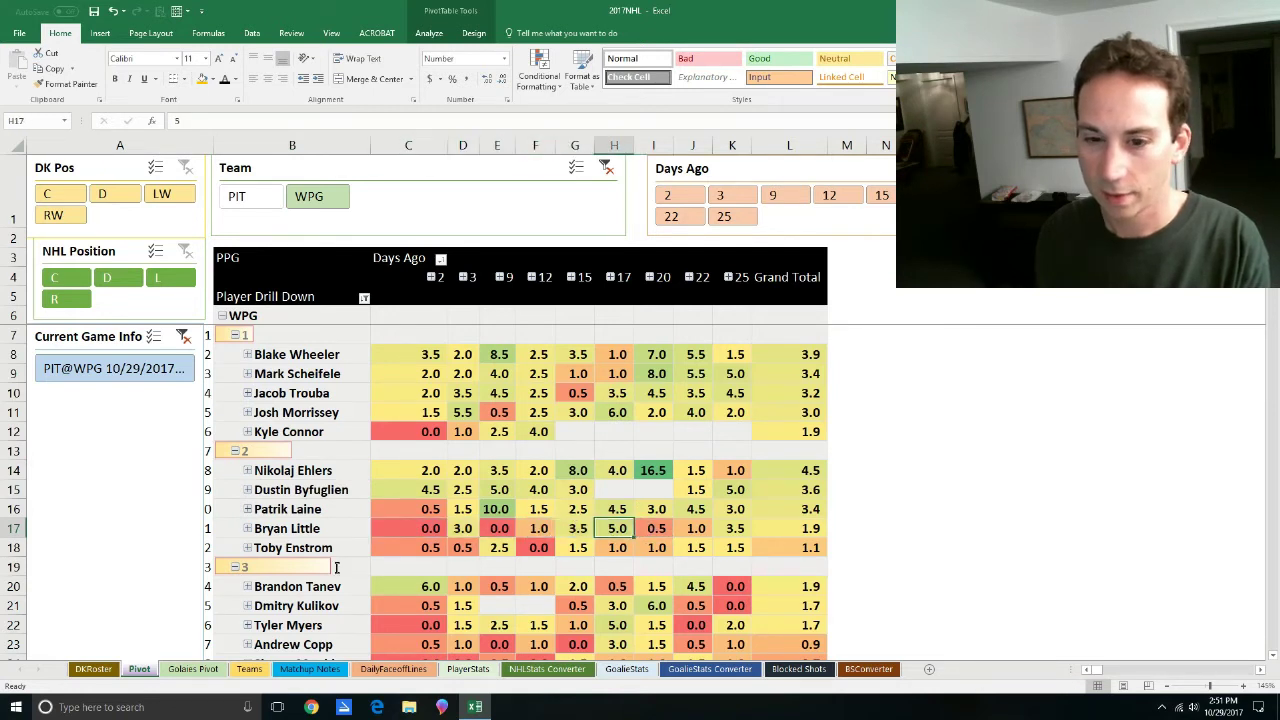
Expand and collapse the drill-down details of the top four WPG second-line players one by one, from the fourth up to the first.
{"action": "left_click", "coordinate": [248, 529]}
{"action": "left_click", "coordinate": [248, 529]}
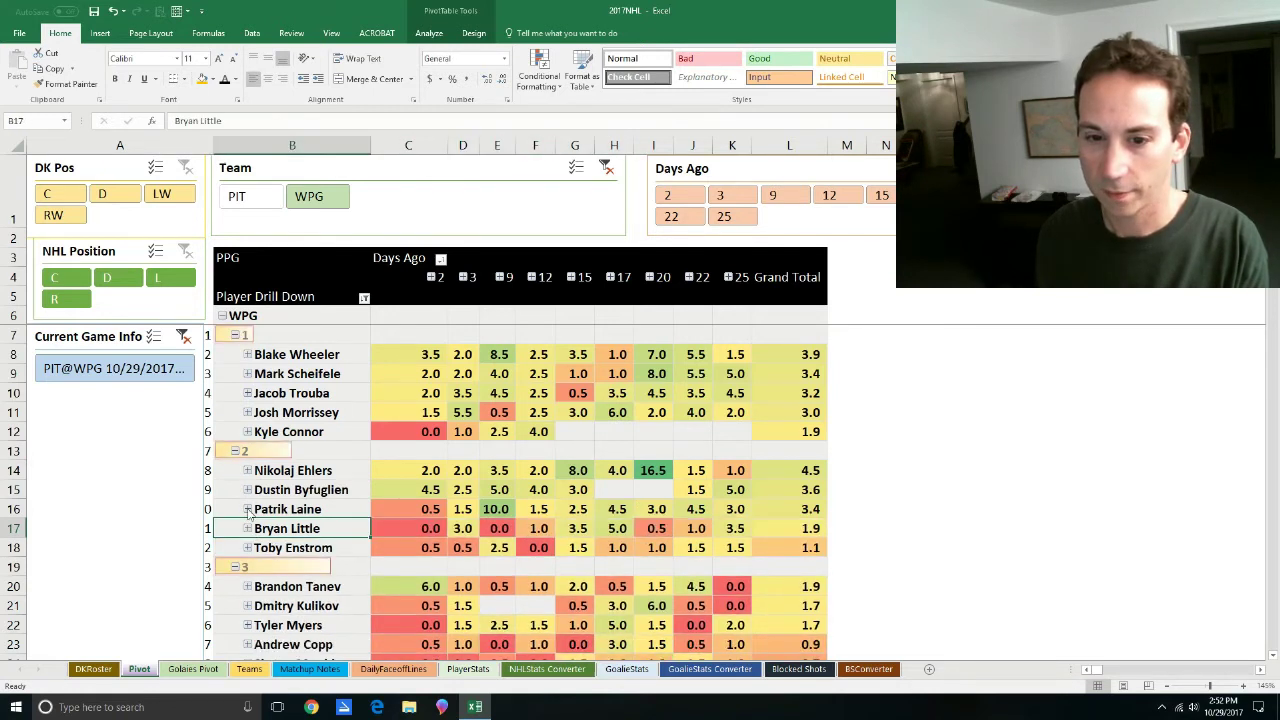
{"action": "left_click", "coordinate": [248, 510]}
{"action": "left_click", "coordinate": [248, 510]}
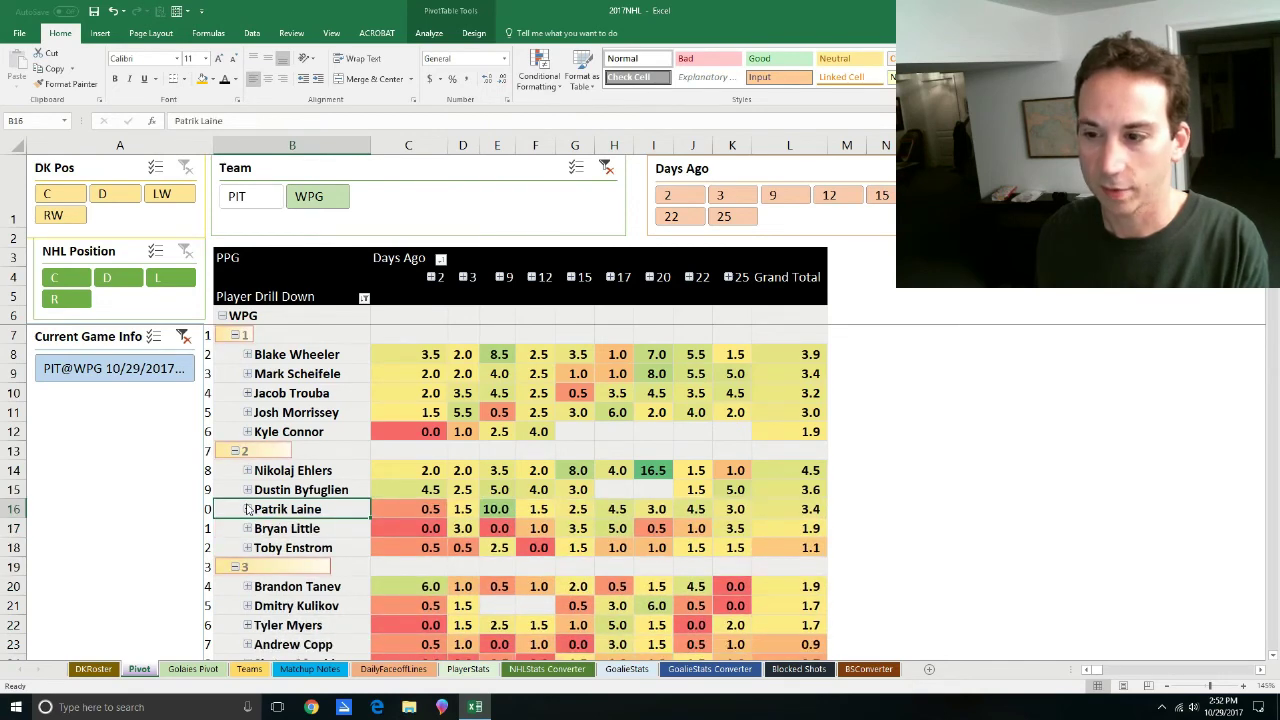
{"action": "left_click", "coordinate": [248, 490]}
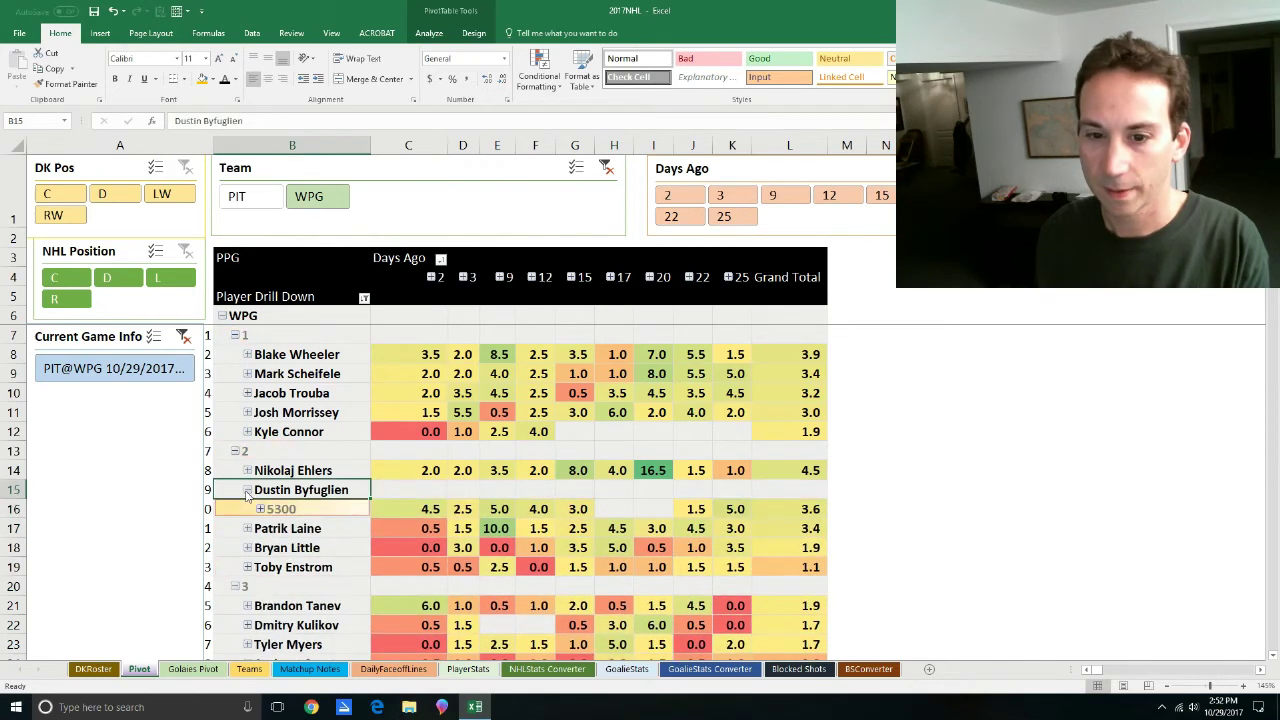
{"action": "left_click", "coordinate": [248, 490]}
{"action": "left_click", "coordinate": [248, 471]}
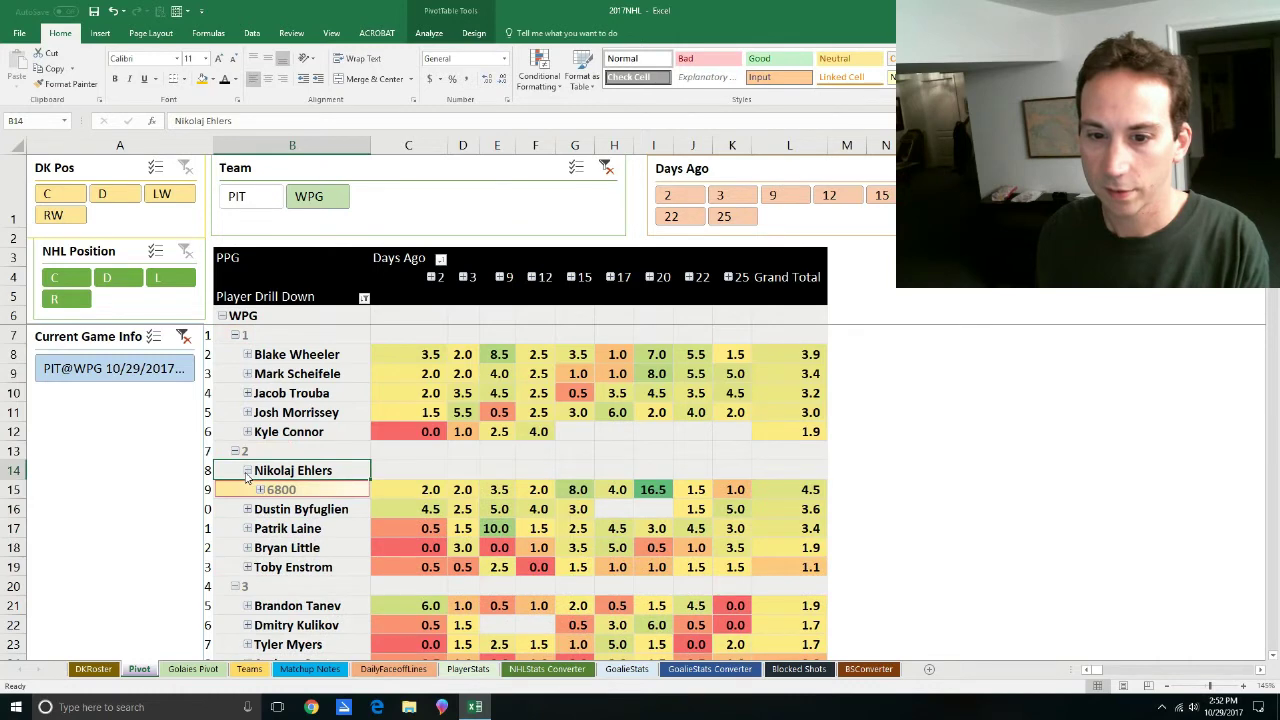
{"action": "left_click", "coordinate": [247, 471]}
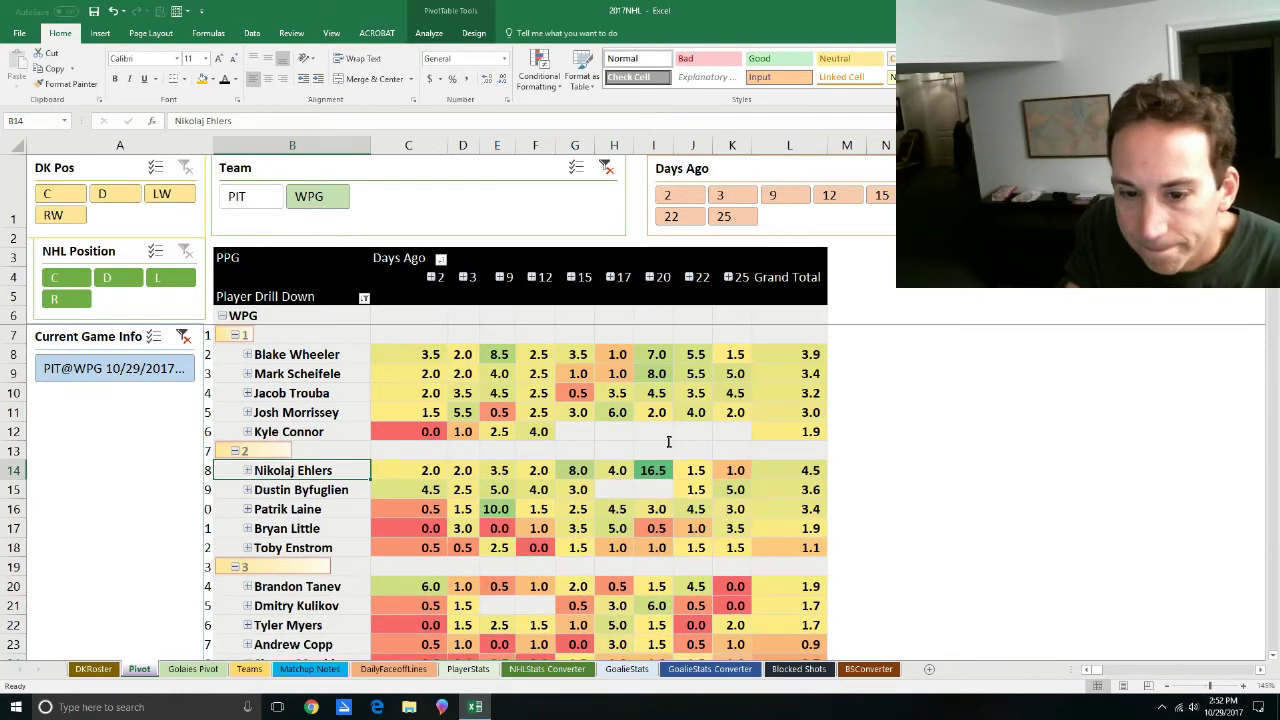
Check the top WPG third-line player's points from 2 and 22 days ago, and briefly expand his drill-down details.
{"action": "scroll", "coordinate": [669, 441], "scroll_direction": "down", "scroll_amount": 2}
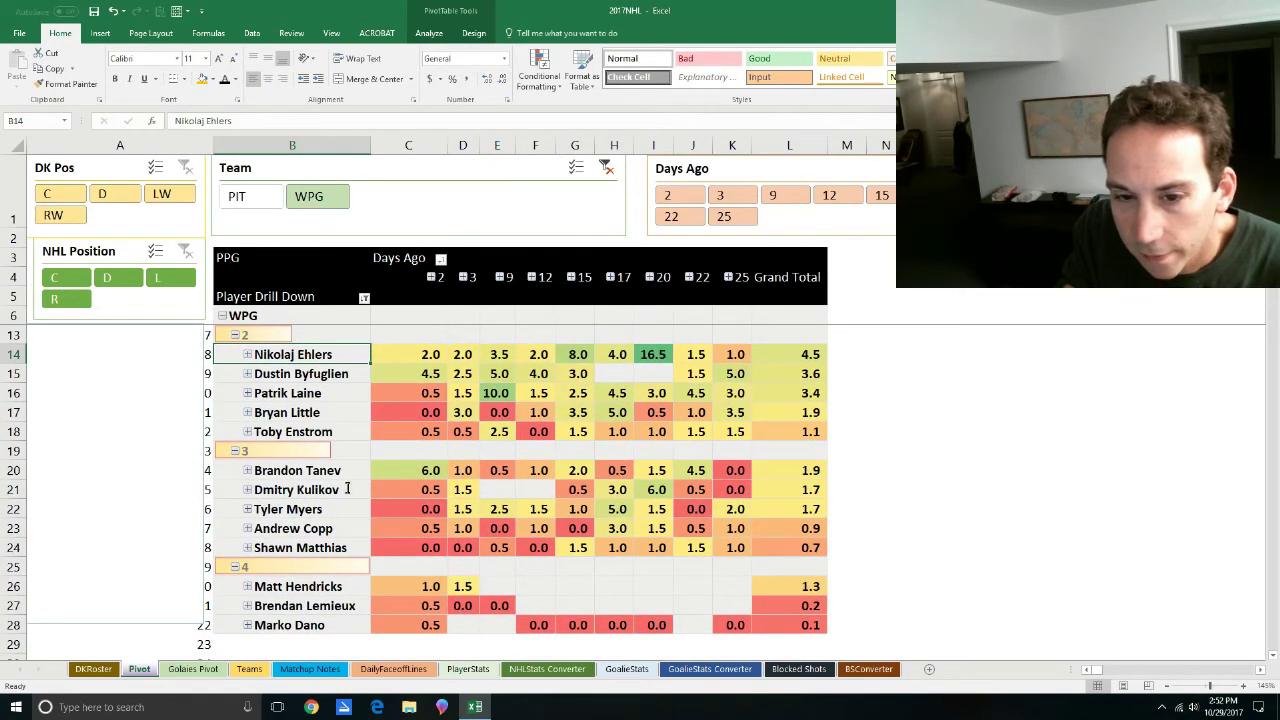
{"action": "left_click", "coordinate": [430, 470]}
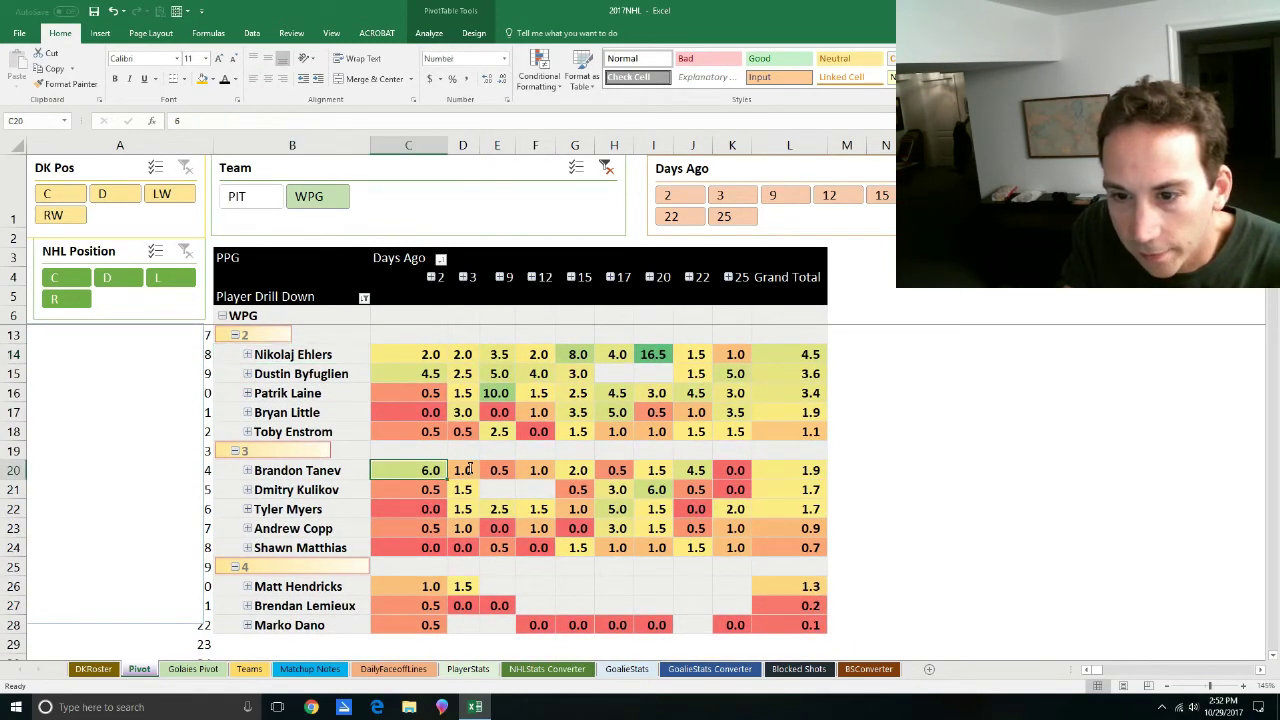
{"action": "left_click", "coordinate": [698, 470]}
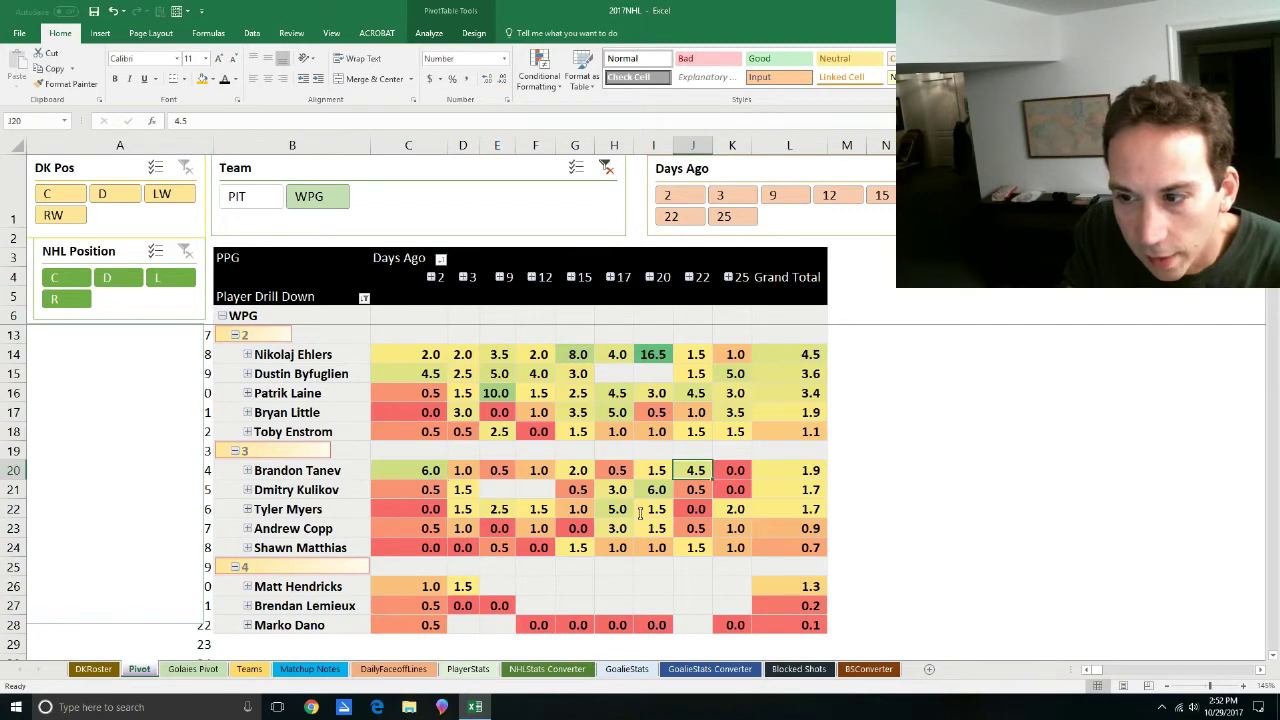
{"action": "double_click", "coordinate": [261, 470]}
{"action": "double_click", "coordinate": [262, 470]}
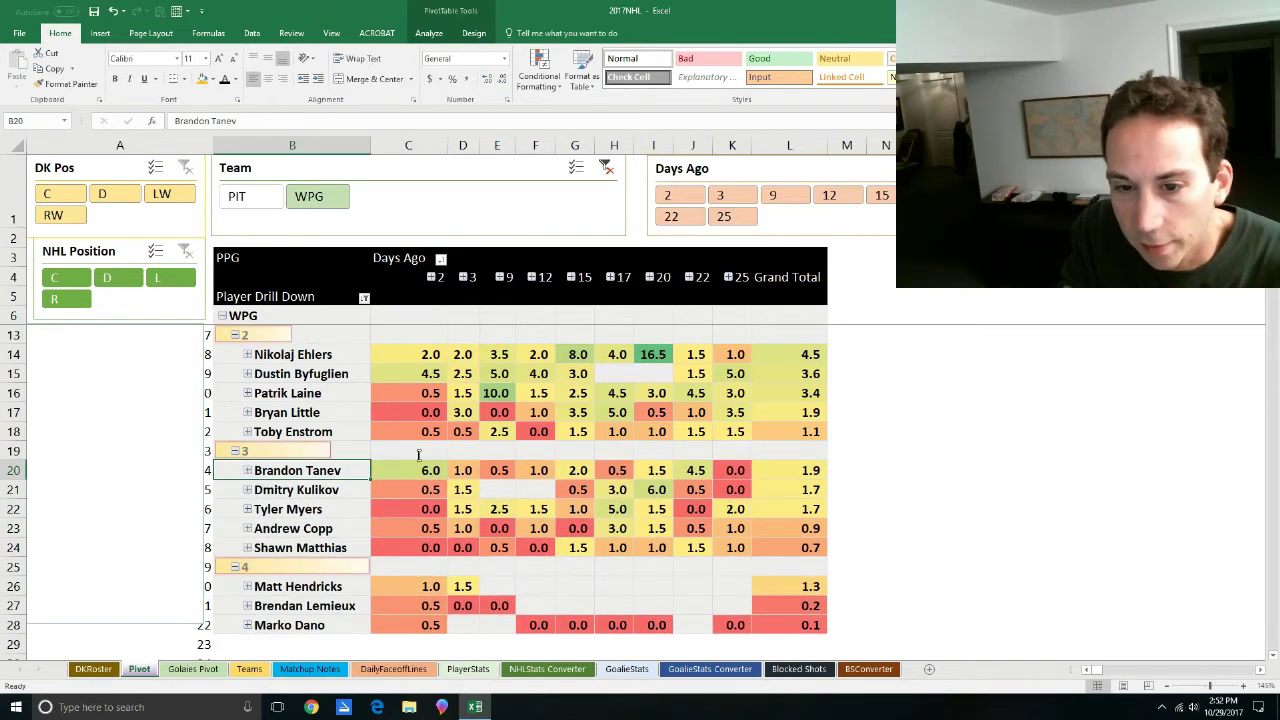
Compare the top two WPG first-line players' Grand Total points and briefly expand the third player's drill-down details.
{"action": "scroll", "coordinate": [580, 522], "scroll_direction": "up", "scroll_amount": 2}
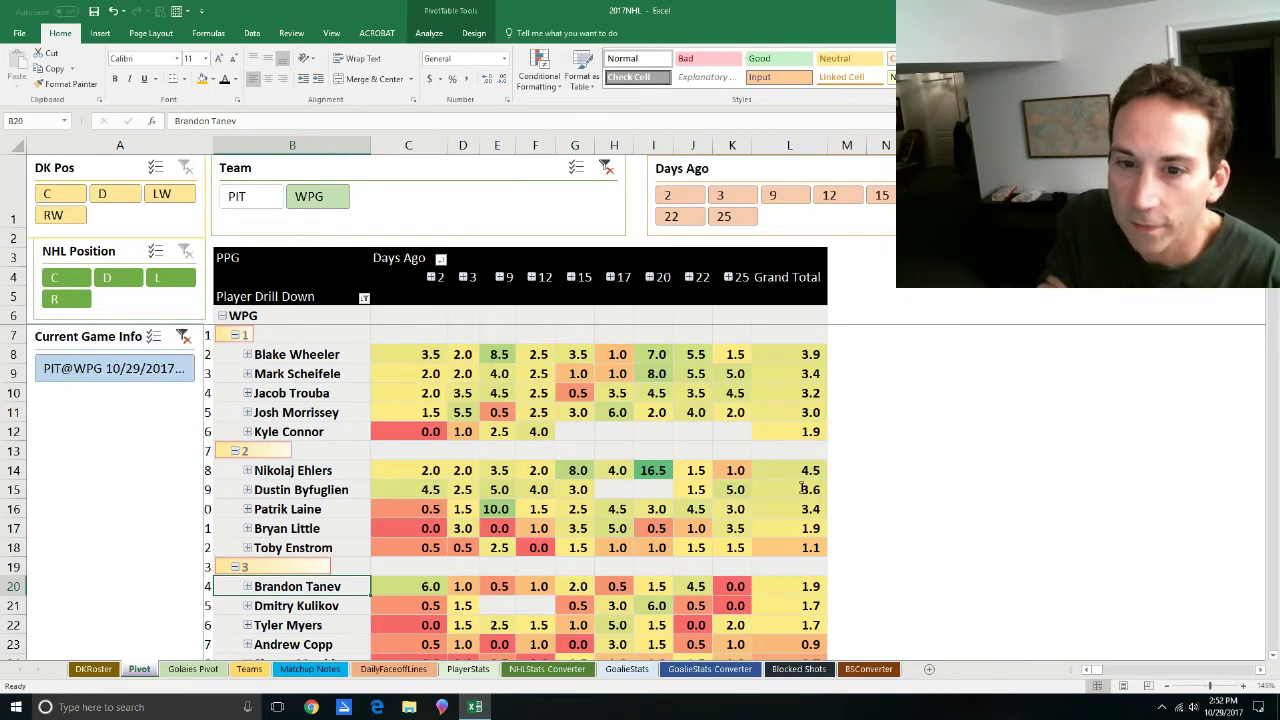
{"action": "left_click_drag", "start_coordinate": [298, 355], "coordinate": [305, 373]}
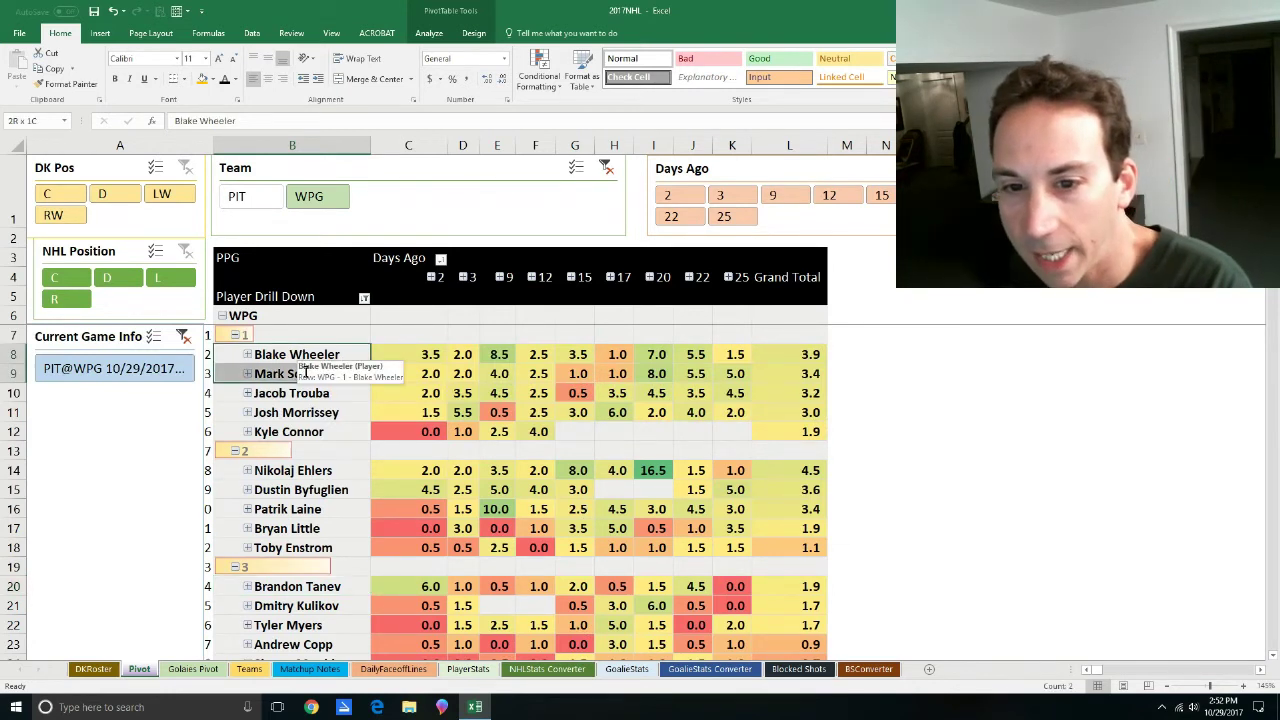
{"action": "left_click_drag", "start_coordinate": [803, 355], "coordinate": [802, 375]}
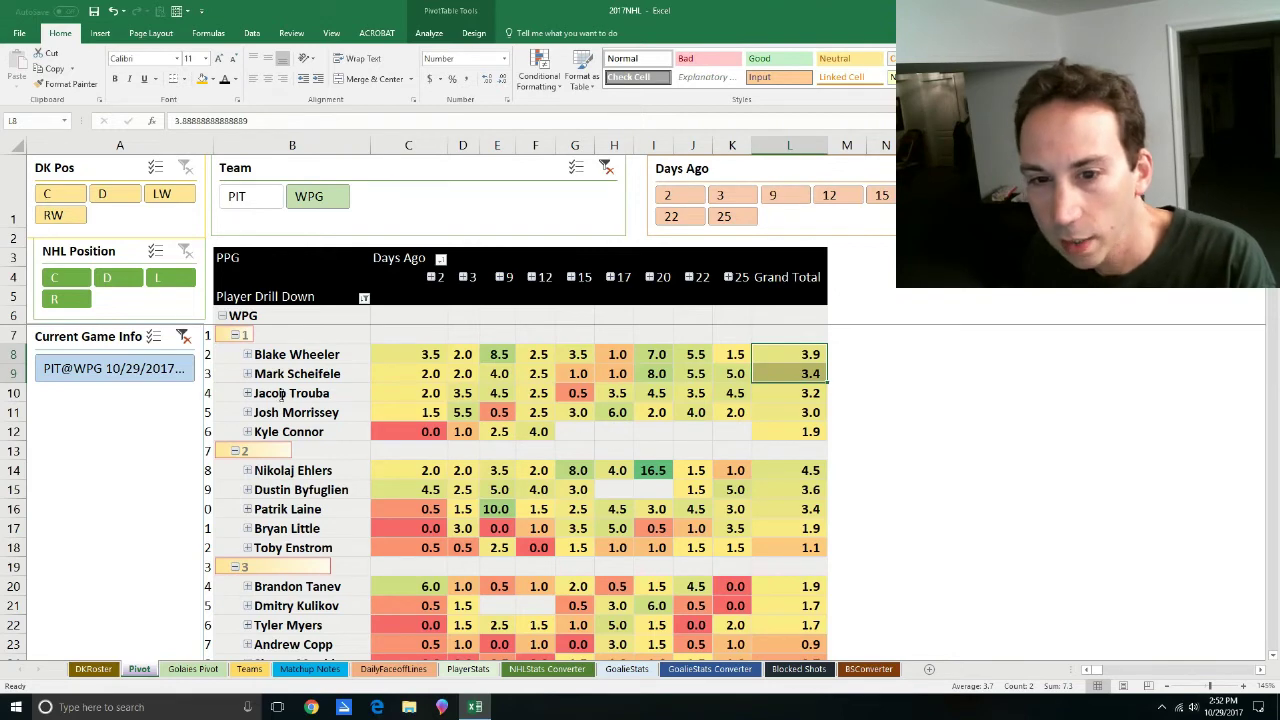
{"action": "left_click", "coordinate": [248, 394]}
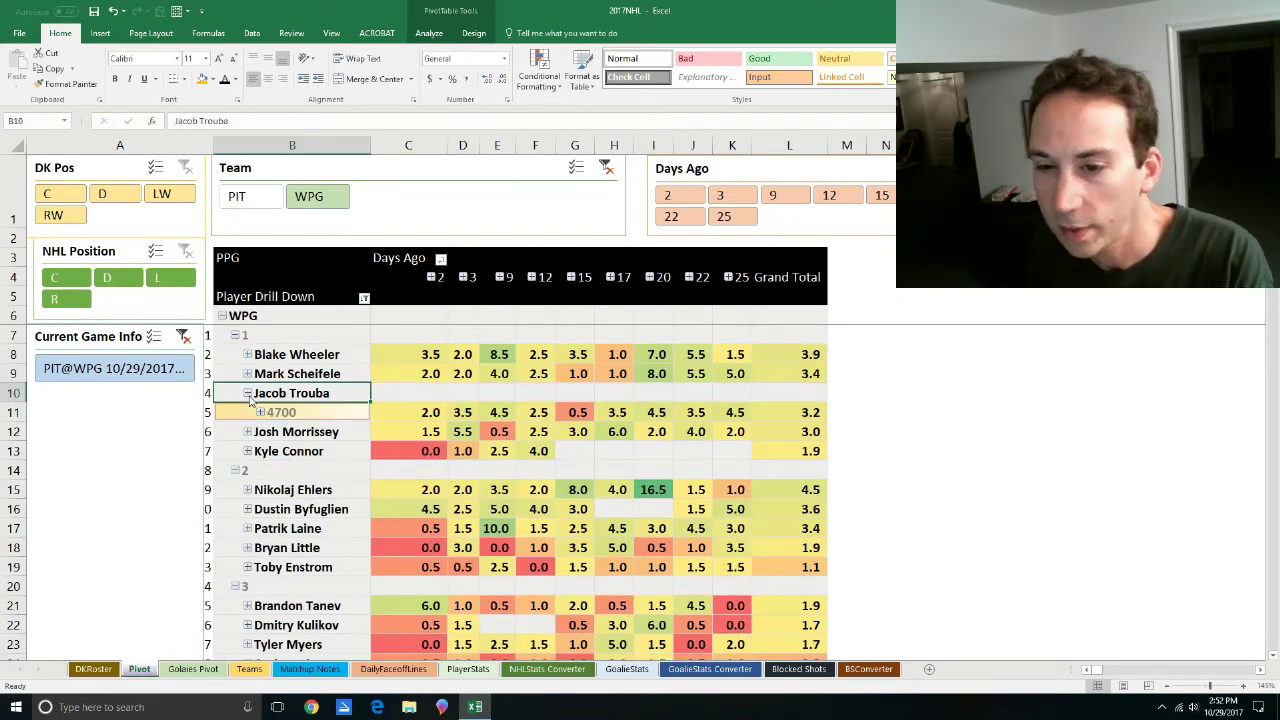
{"action": "left_click", "coordinate": [248, 394]}
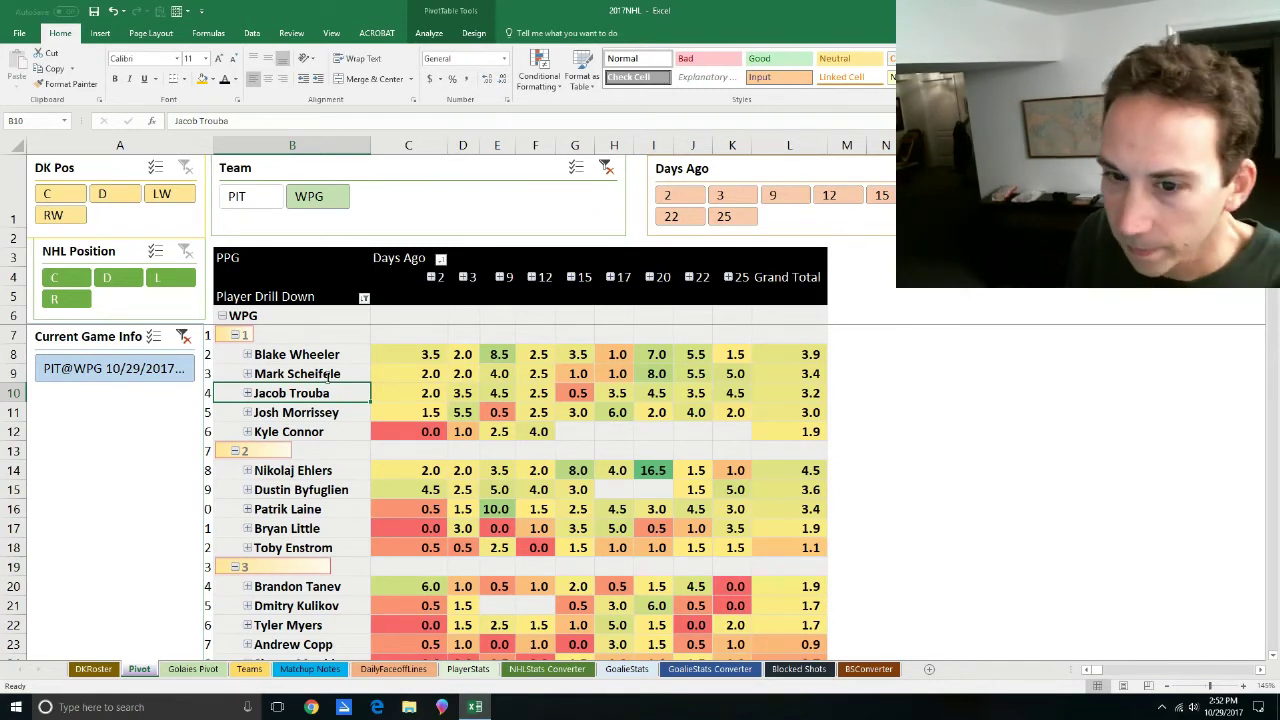
Highlight the top three names of WPG lines 1 and 2, and check the second line's highest single-game points.
{"action": "left_click_drag", "start_coordinate": [305, 356], "coordinate": [313, 400]}
{"action": "left_click_drag", "start_coordinate": [318, 476], "coordinate": [321, 512]}
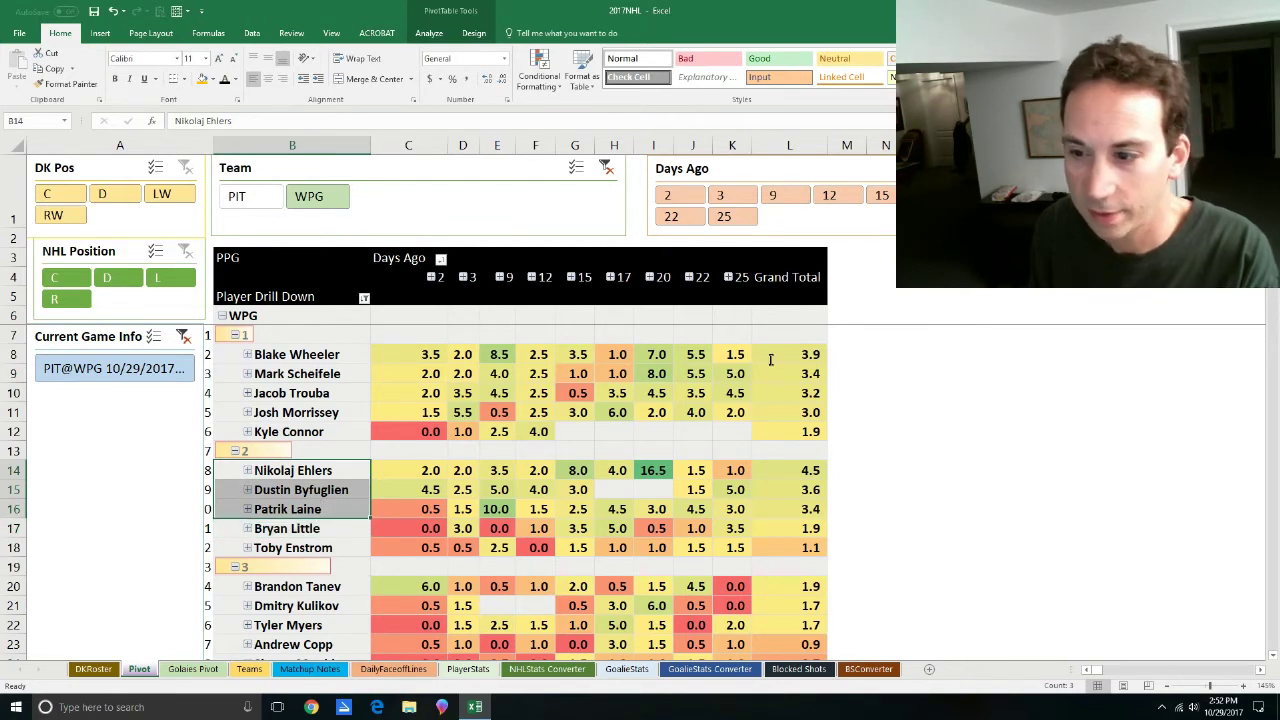
{"action": "mouse_move", "coordinate": [775, 358]}
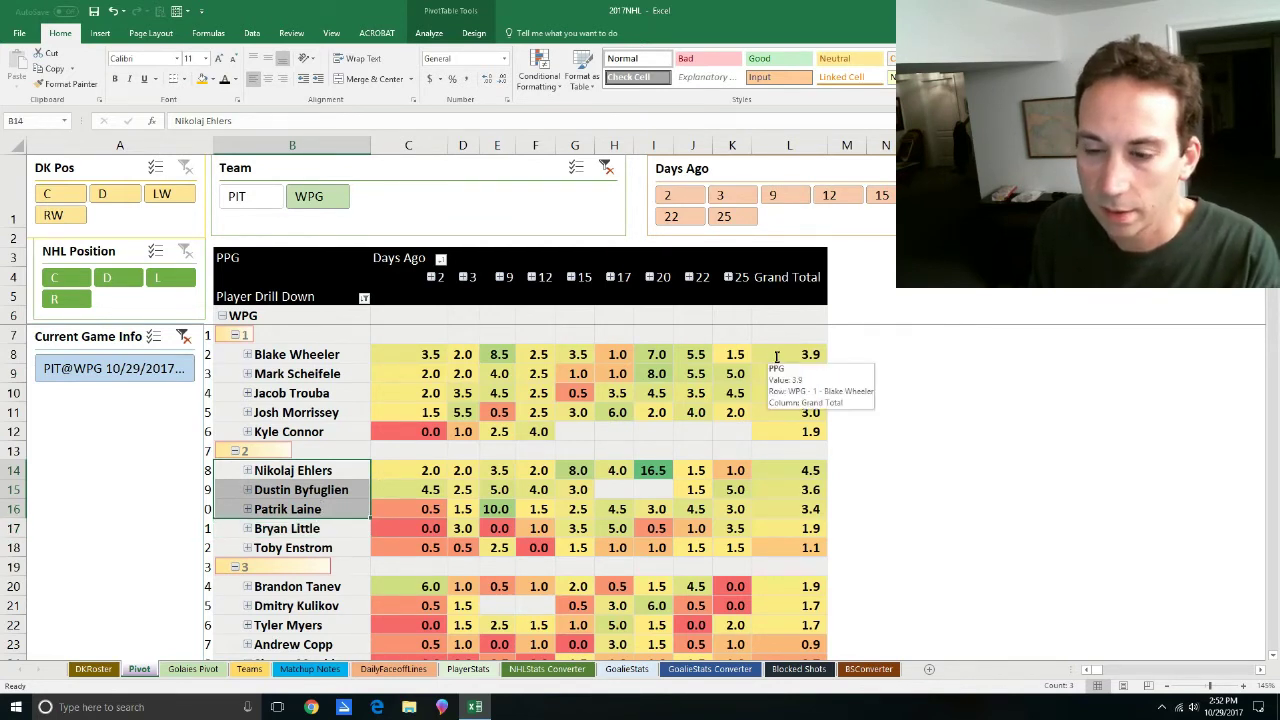
{"action": "left_click", "coordinate": [495, 510]}
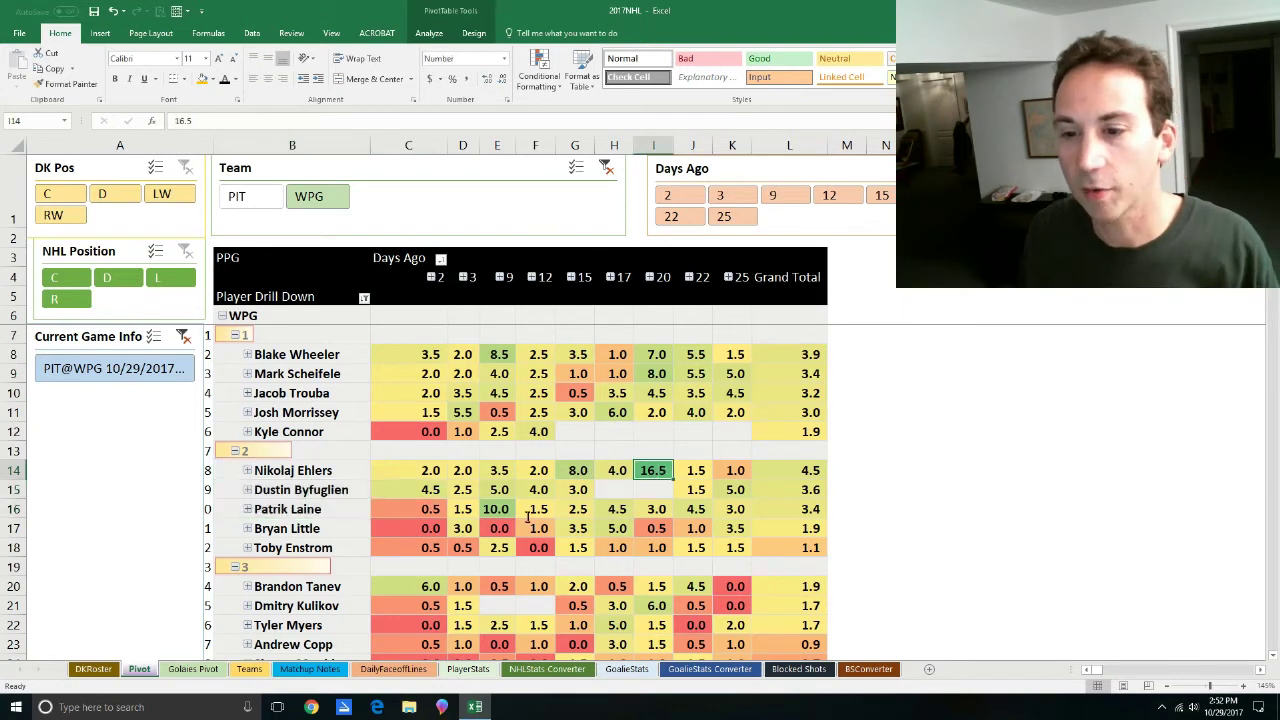
{"action": "left_click", "coordinate": [292, 470]}
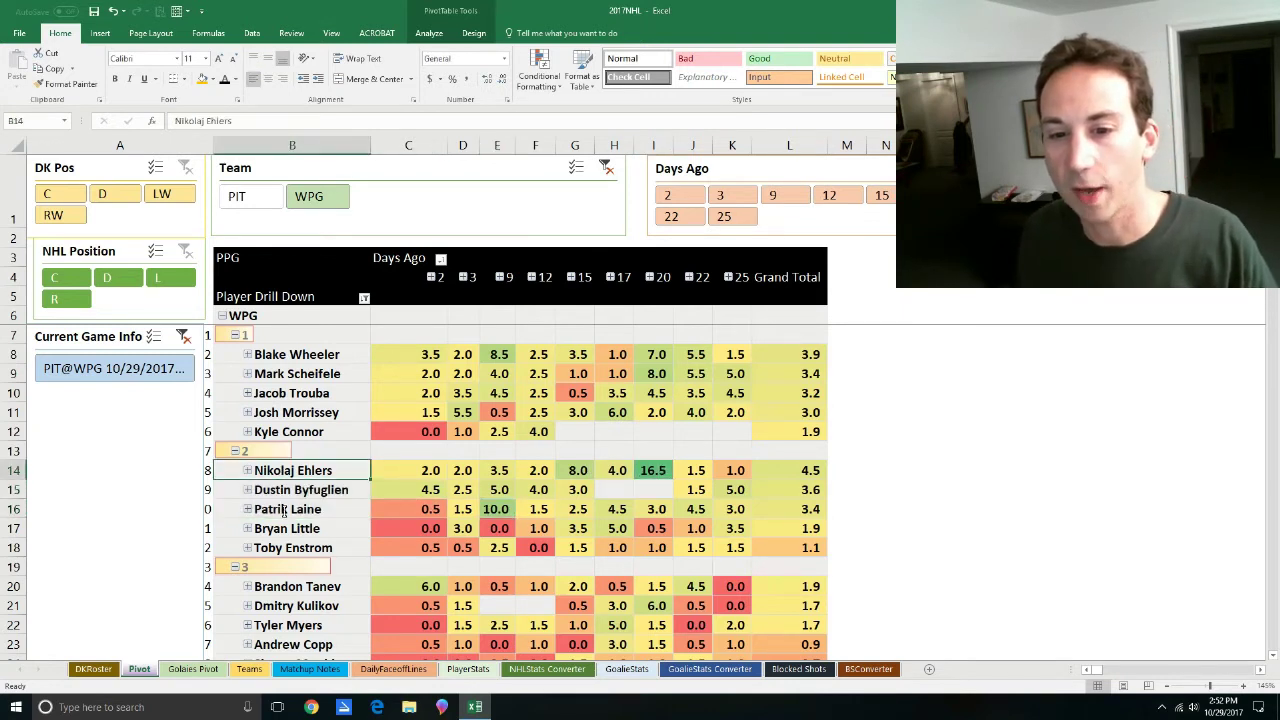
Highlight the first and third names of the WPG second line and the second and third names of the first line.
{"action": "left_click", "coordinate": [287, 509], "text": "ctrl"}
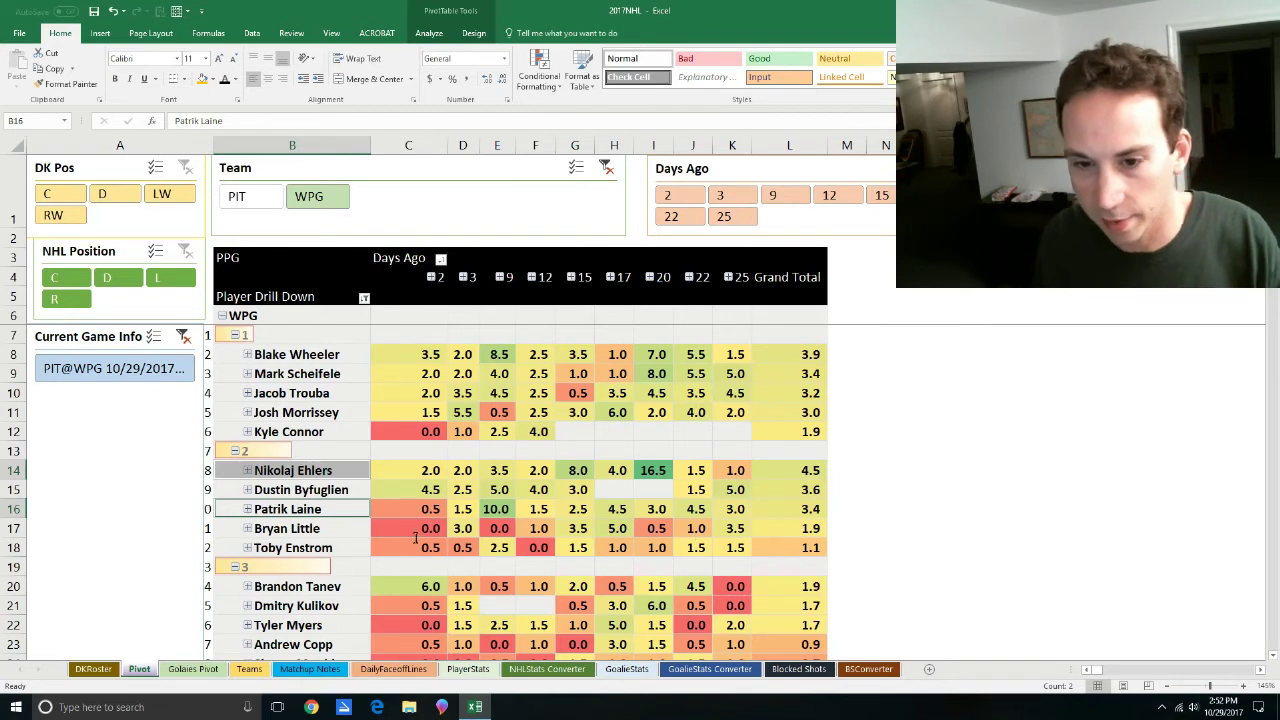
{"action": "left_click", "coordinate": [324, 529]}
{"action": "left_click", "coordinate": [324, 512]}
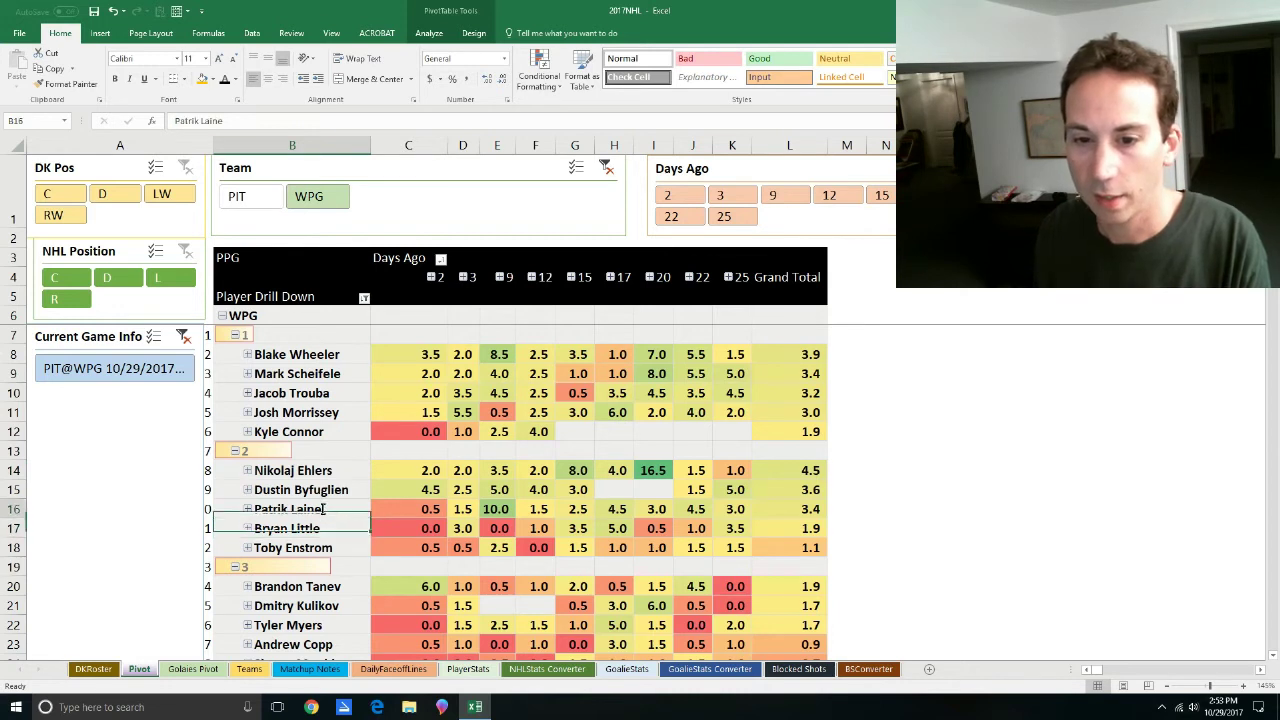
{"action": "left_click", "coordinate": [328, 470], "text": "ctrl"}
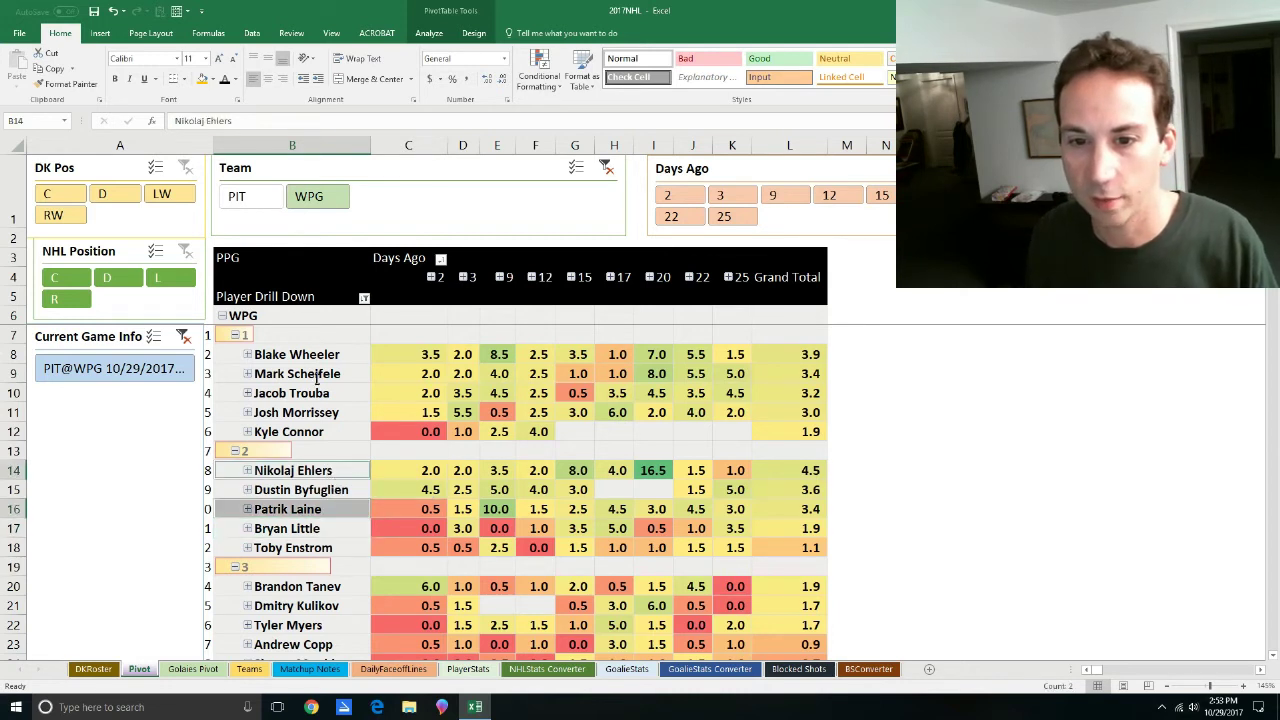
{"action": "left_click_drag", "start_coordinate": [318, 393], "coordinate": [312, 373]}
{"action": "left_click", "coordinate": [1000, 353]}
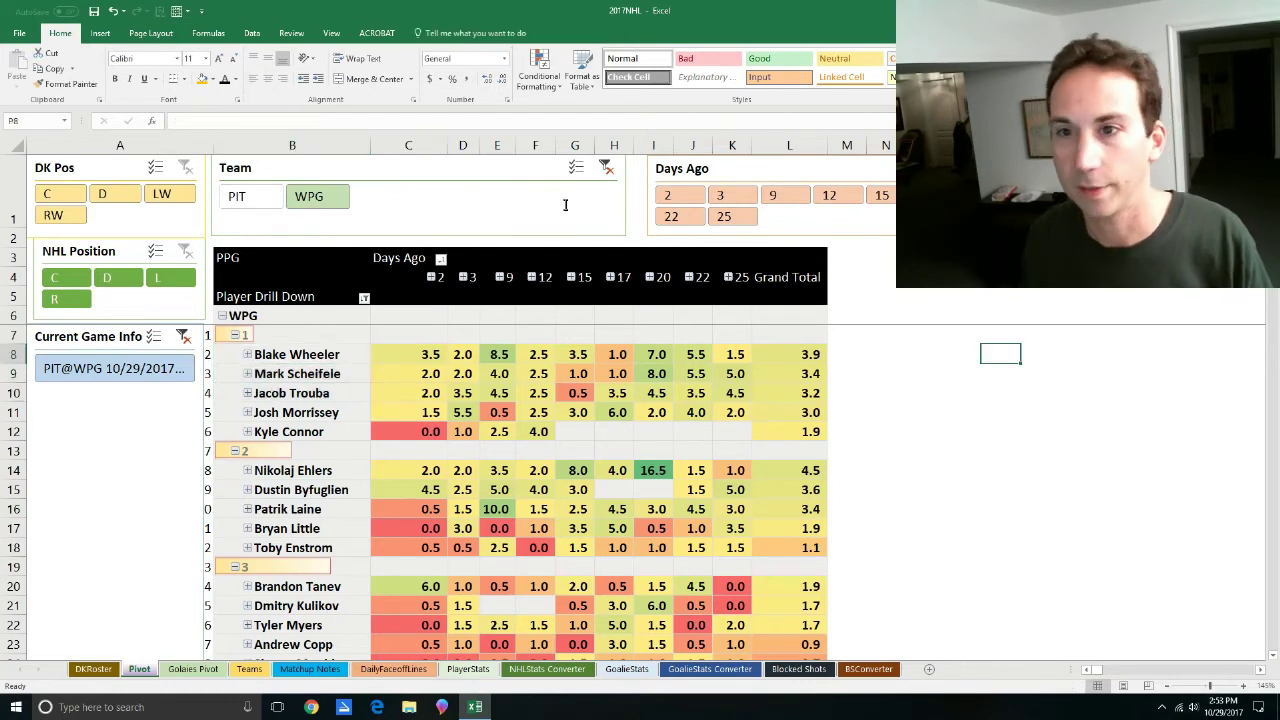
Clear the team filter, switch the current game to WAS@CGY, expand CGY's lines and filter the table to CGY.
{"action": "left_click", "coordinate": [606, 167]}
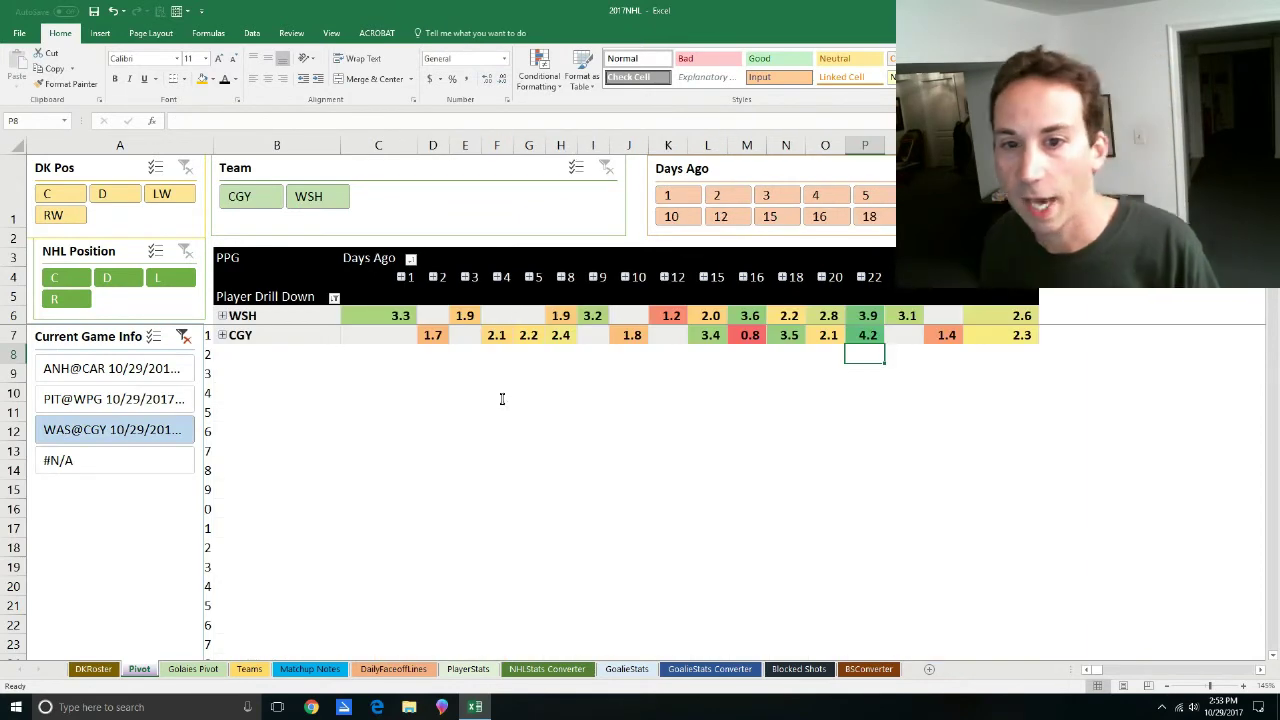
{"action": "left_click", "coordinate": [222, 335]}
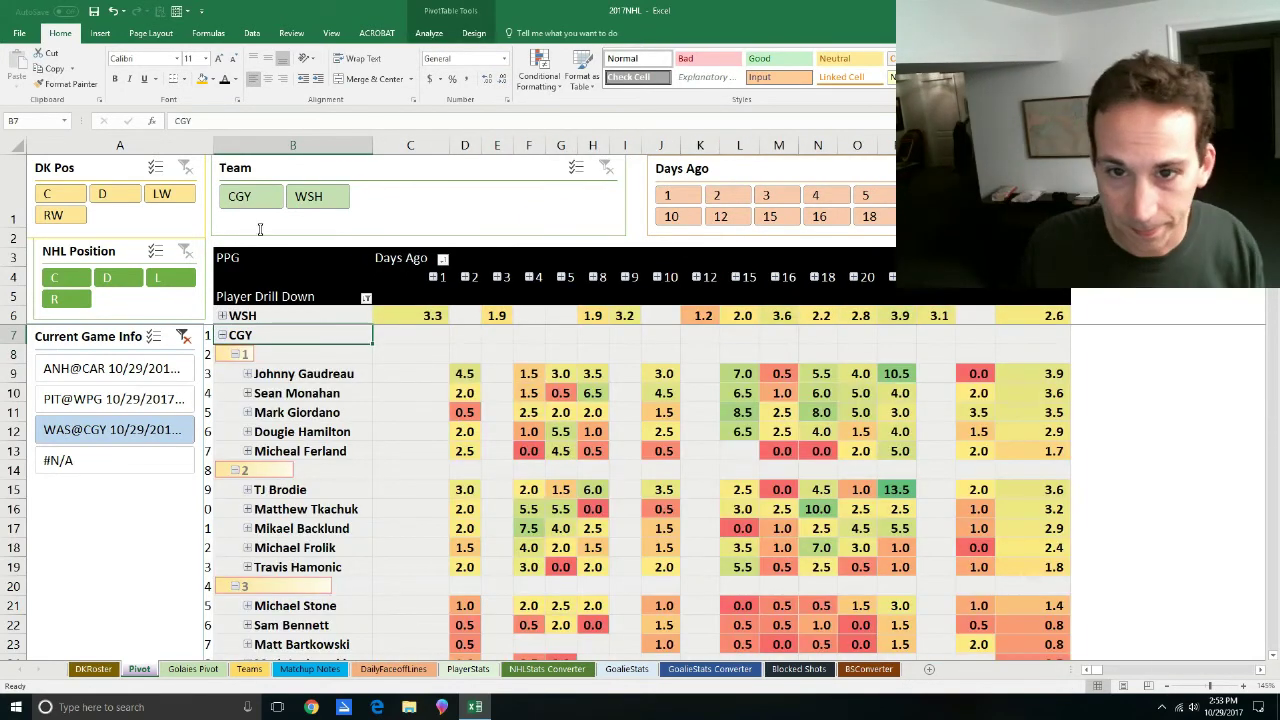
{"action": "left_click", "coordinate": [245, 196]}
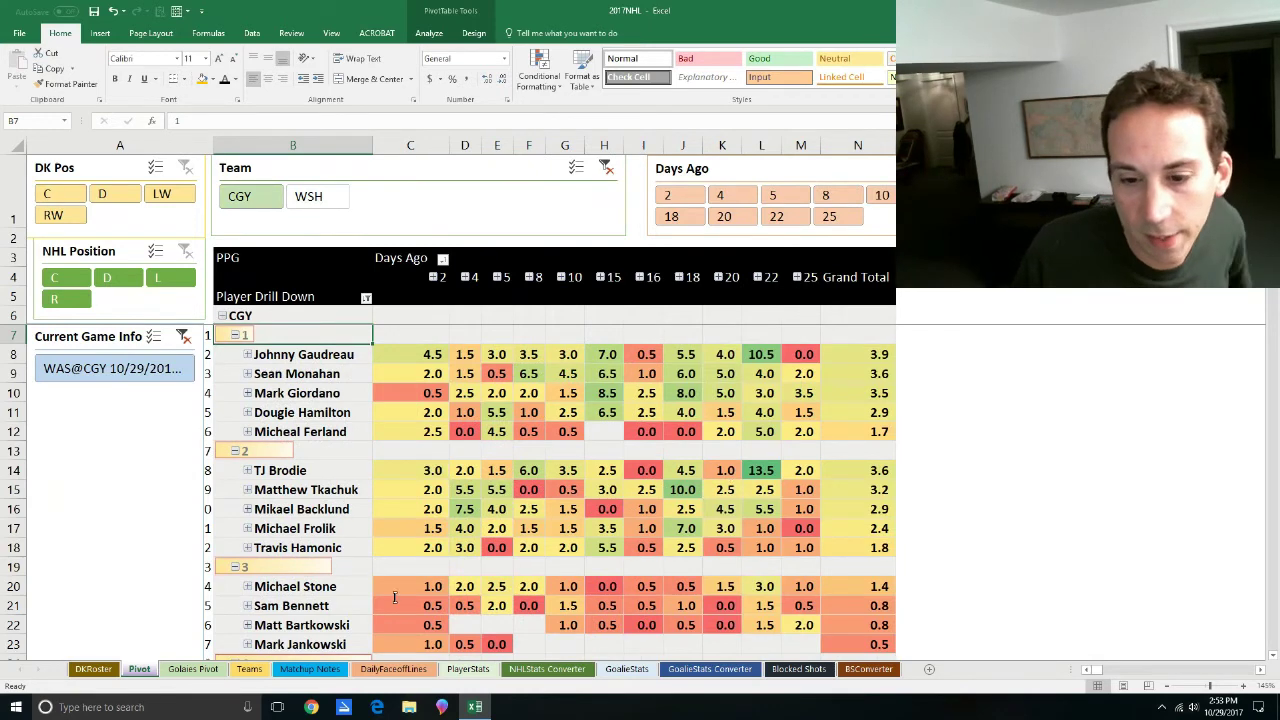
Check CGY's goals from 2 to 12 days ago in the Teams sheet and return to the Pivot sheet.
{"action": "left_click", "coordinate": [249, 669]}
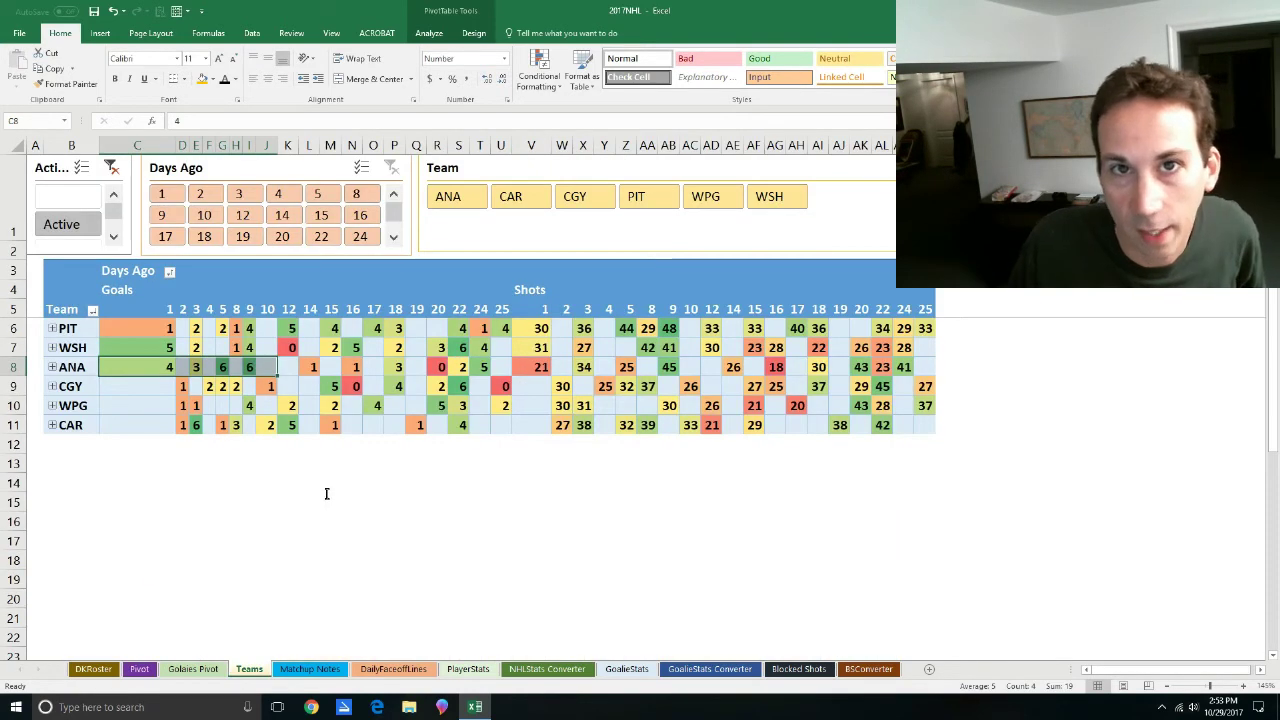
{"action": "left_click_drag", "start_coordinate": [184, 385], "coordinate": [290, 386]}
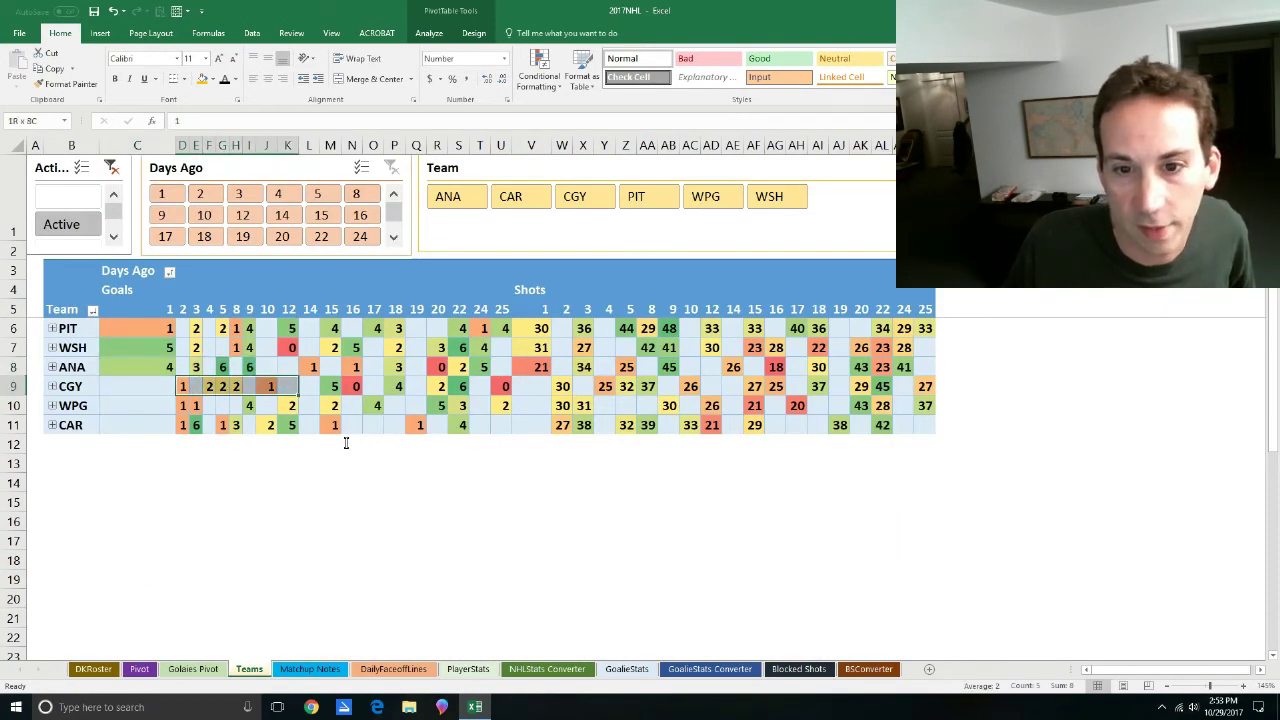
{"action": "left_click", "coordinate": [140, 671]}
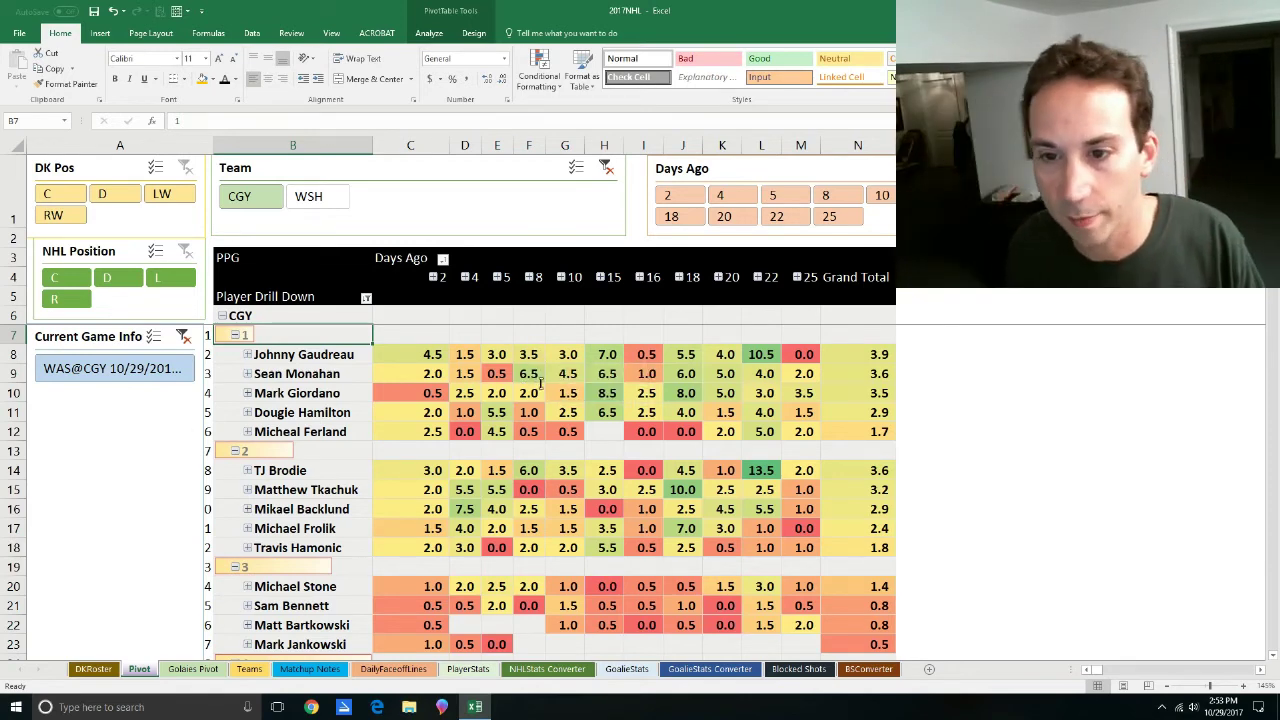
Highlight the top three CGY second-line names, briefly narrow the table to fewer players and undo that filter.
{"action": "scroll", "coordinate": [541, 383], "scroll_direction": "down", "scroll_amount": 2}
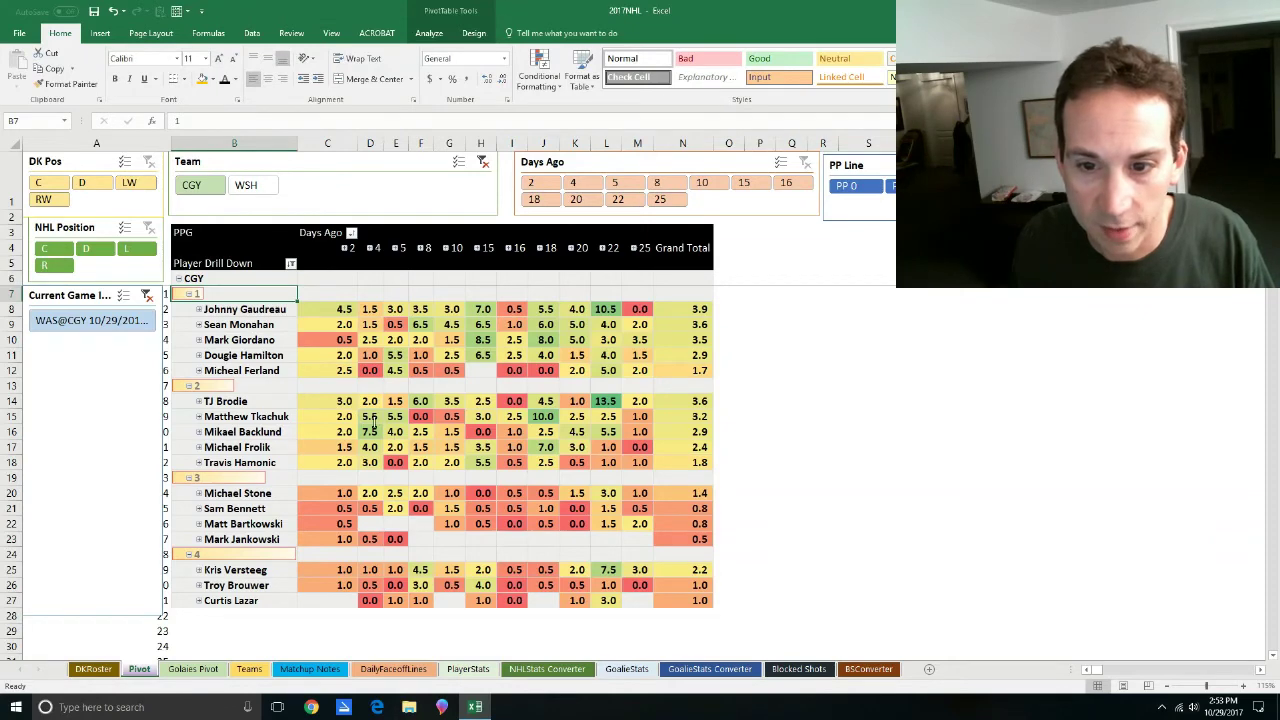
{"action": "scroll", "coordinate": [310, 425], "scroll_direction": "up", "scroll_amount": 1}
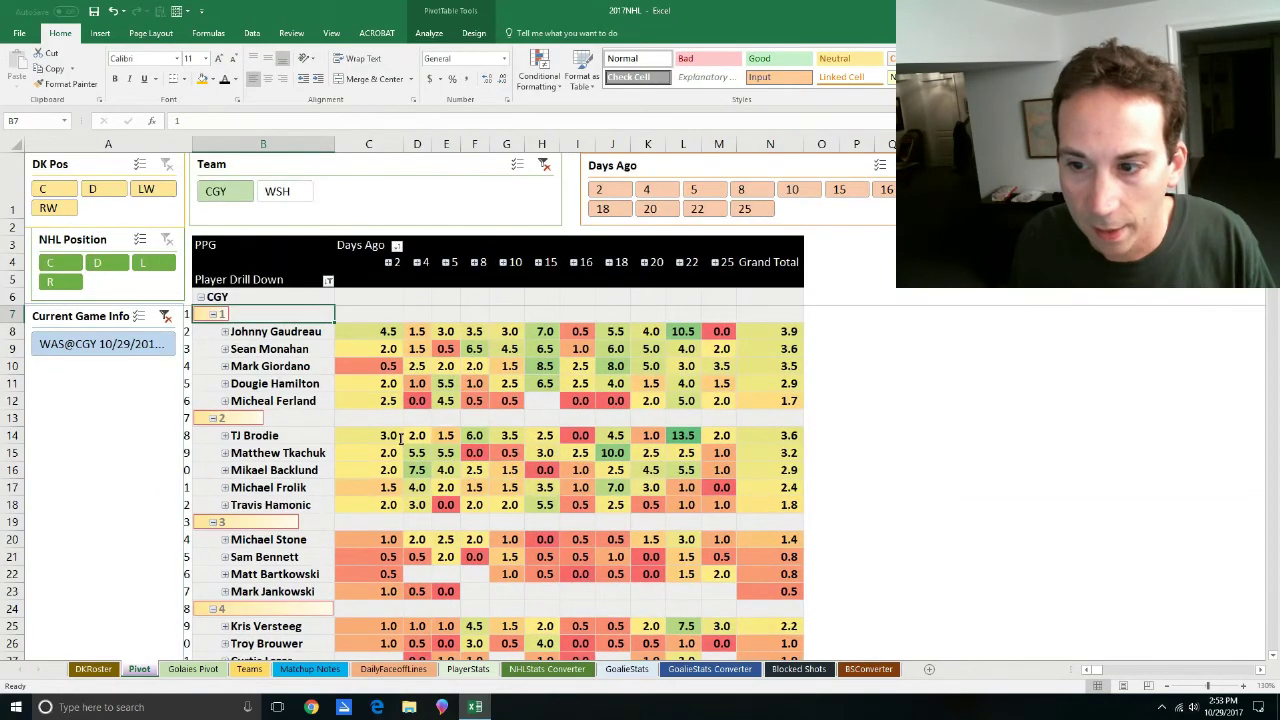
{"action": "left_click_drag", "start_coordinate": [290, 437], "coordinate": [300, 470]}
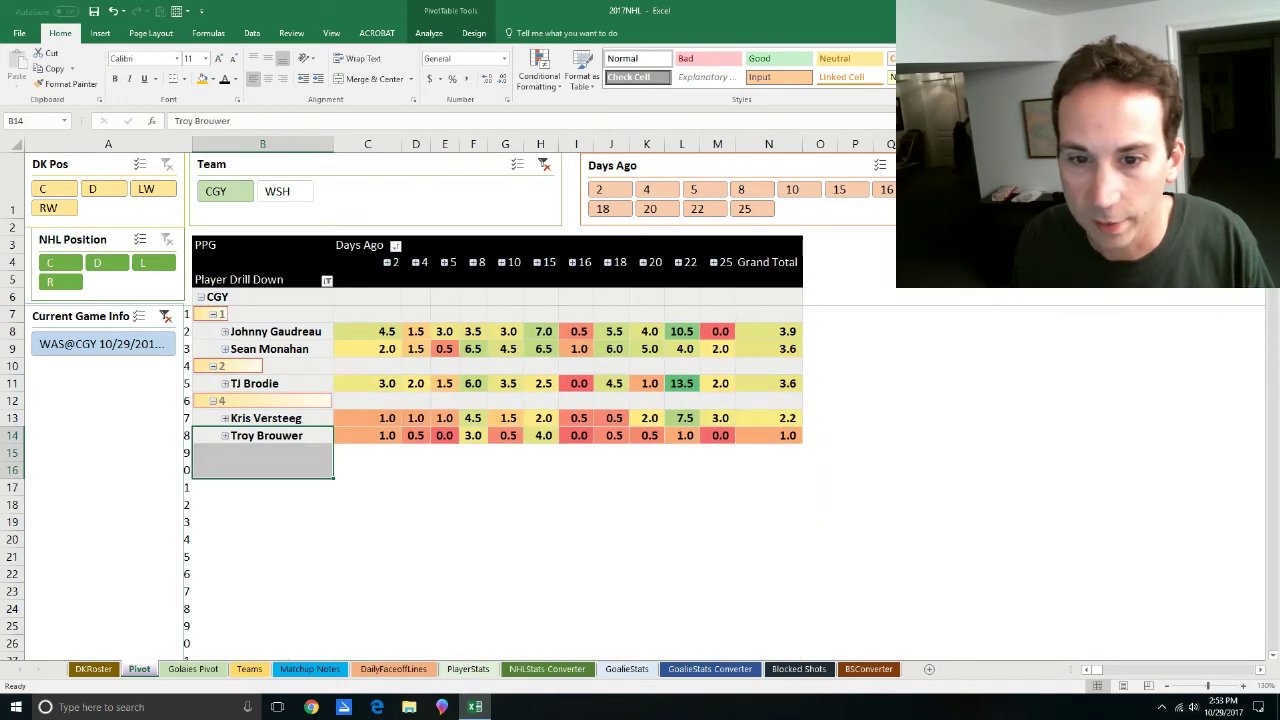
{"action": "left_click", "coordinate": [951, 492]}
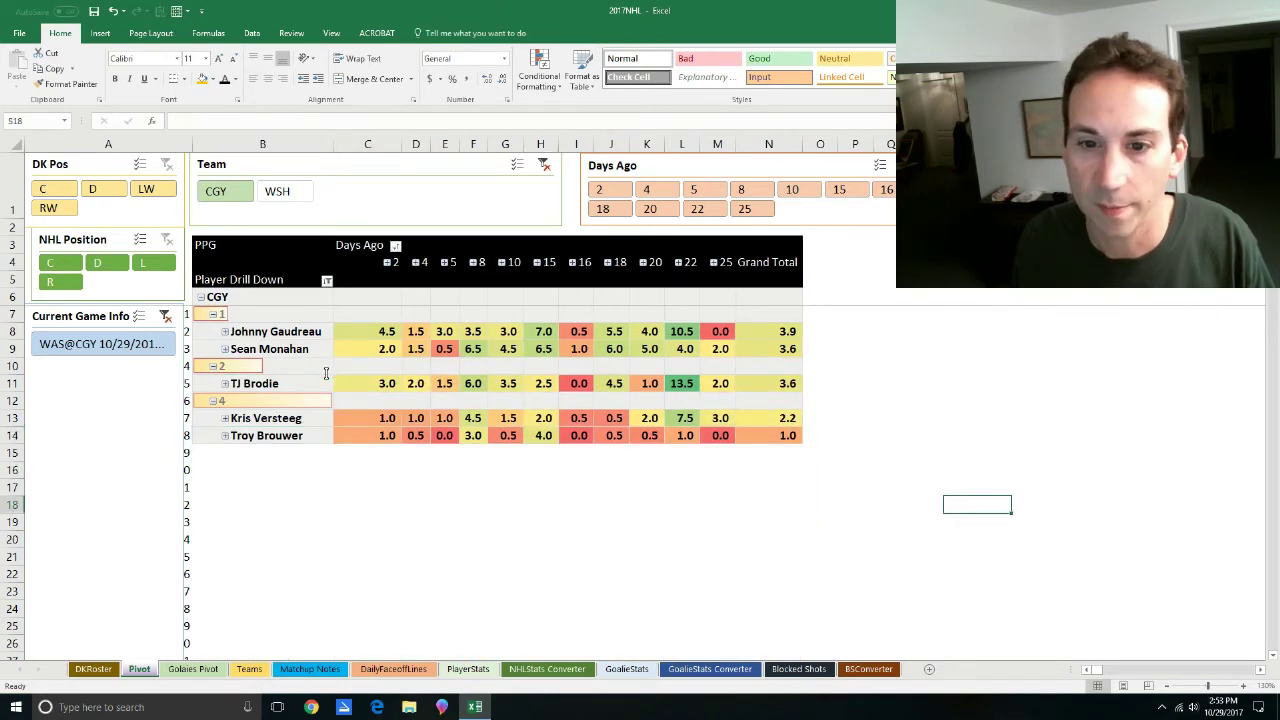
{"action": "key", "text": "ctrl+z"}
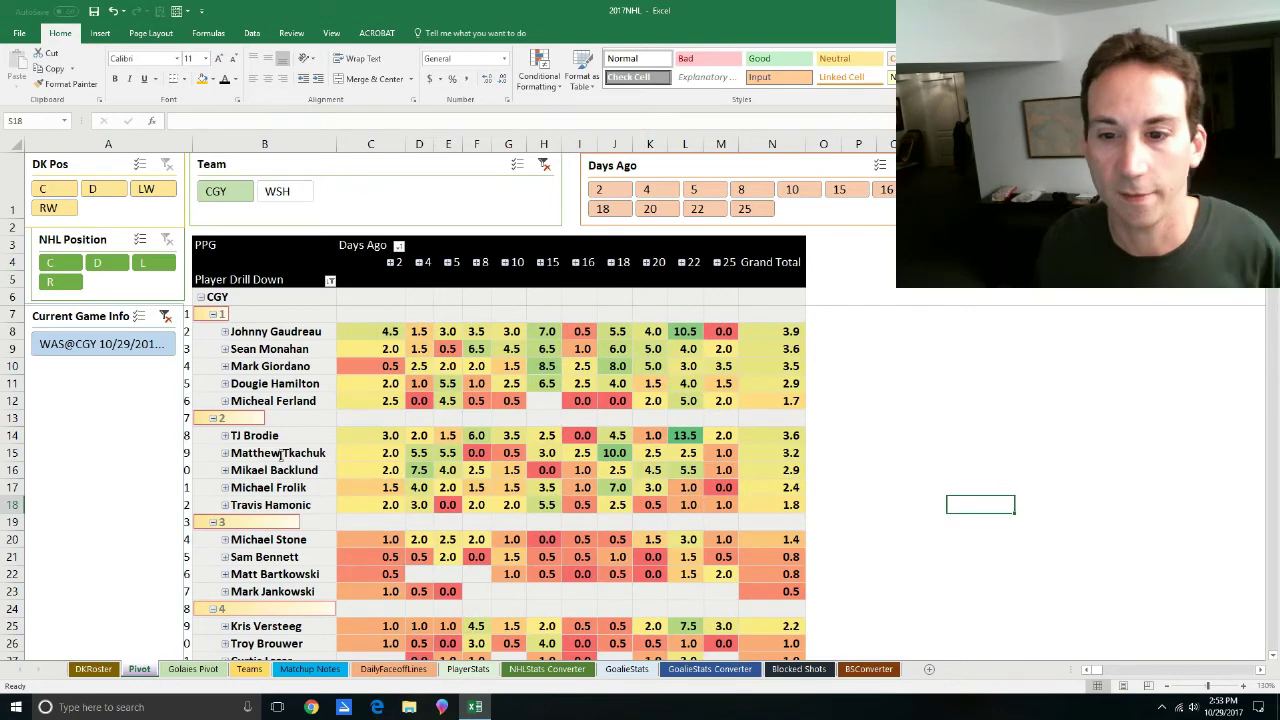
Expand and collapse the drill-down details of the top CGY second-line player and the third first-line player.
{"action": "left_click", "coordinate": [226, 440]}
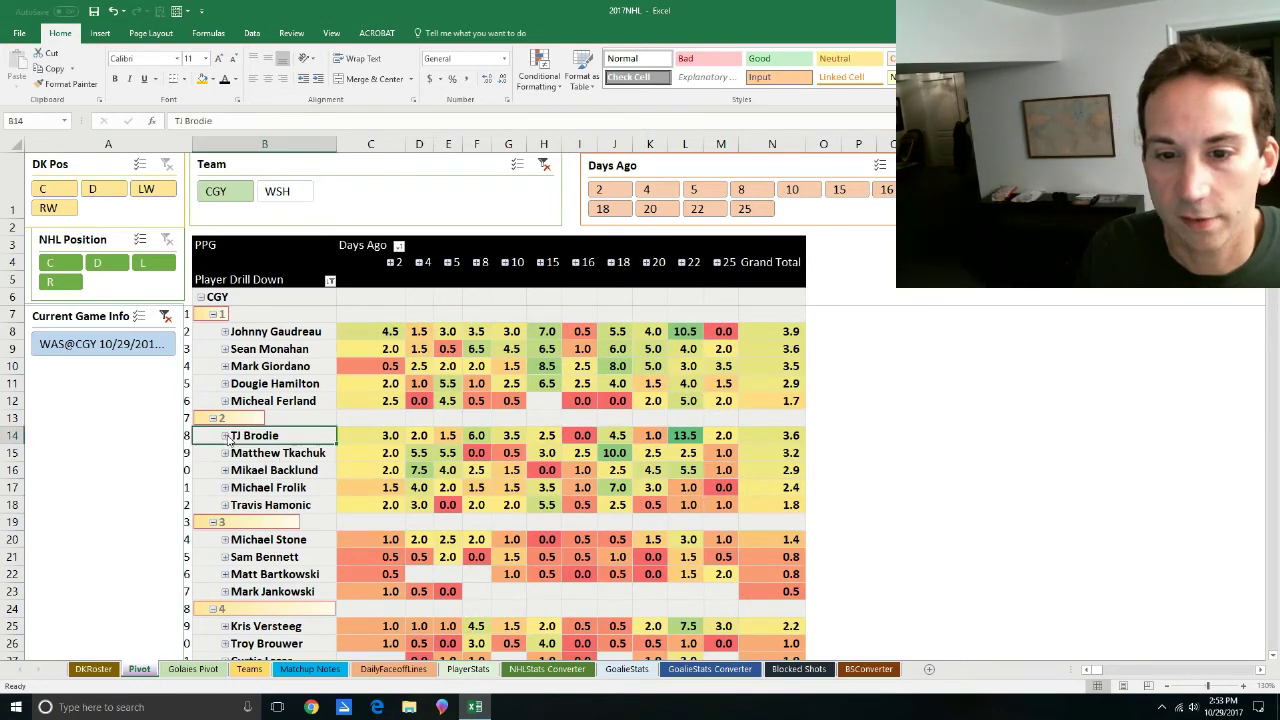
{"action": "left_click", "coordinate": [225, 436]}
{"action": "left_click", "coordinate": [225, 436]}
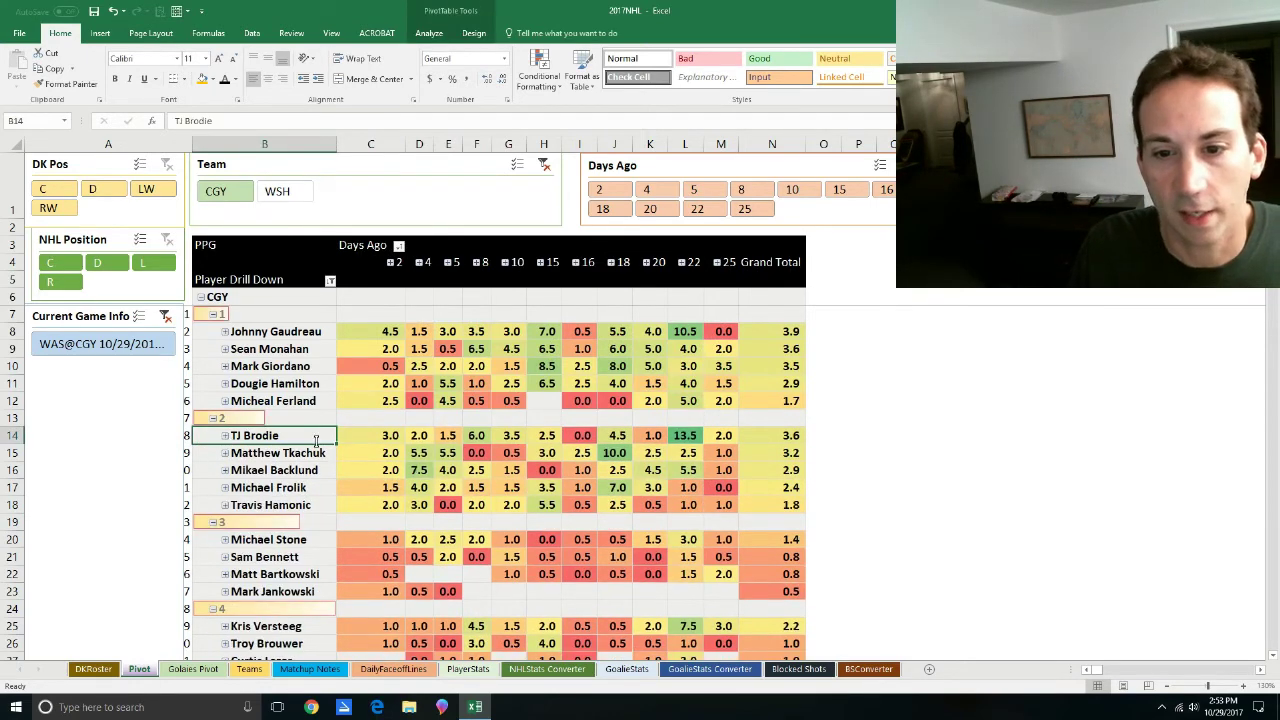
{"action": "left_click", "coordinate": [225, 436]}
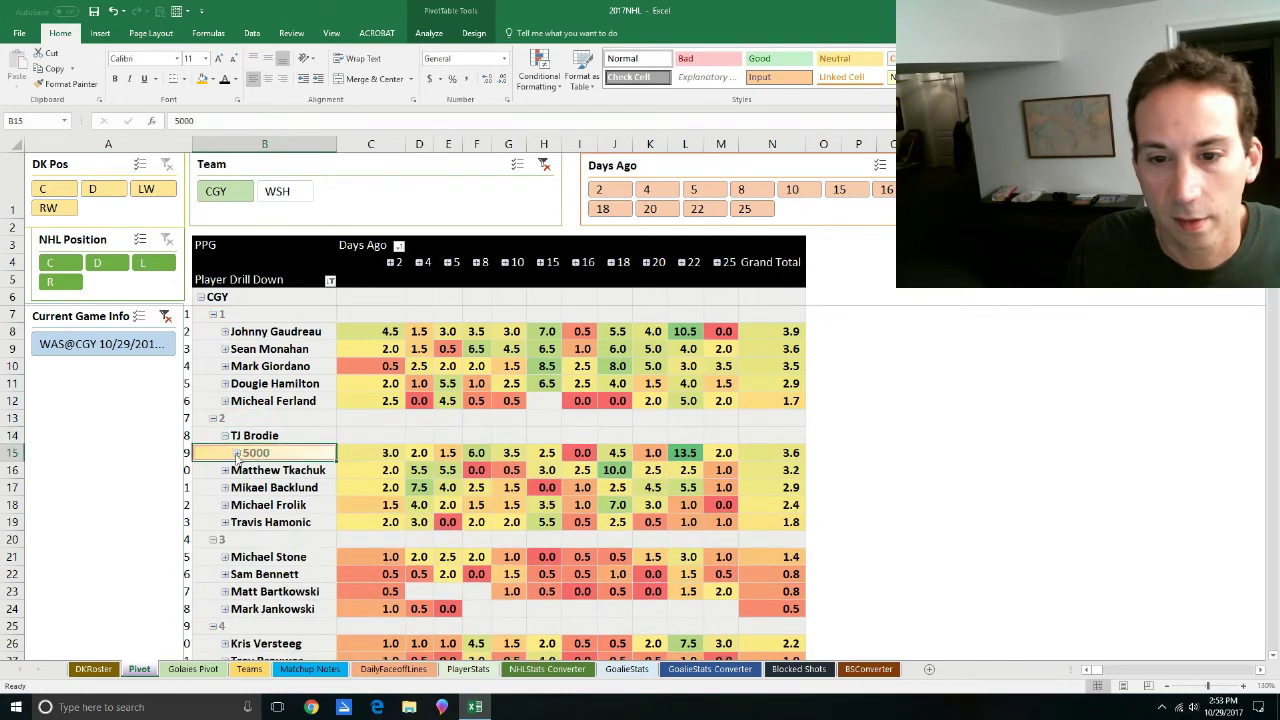
{"action": "left_click", "coordinate": [236, 453]}
{"action": "left_click", "coordinate": [236, 453]}
{"action": "left_click", "coordinate": [225, 436]}
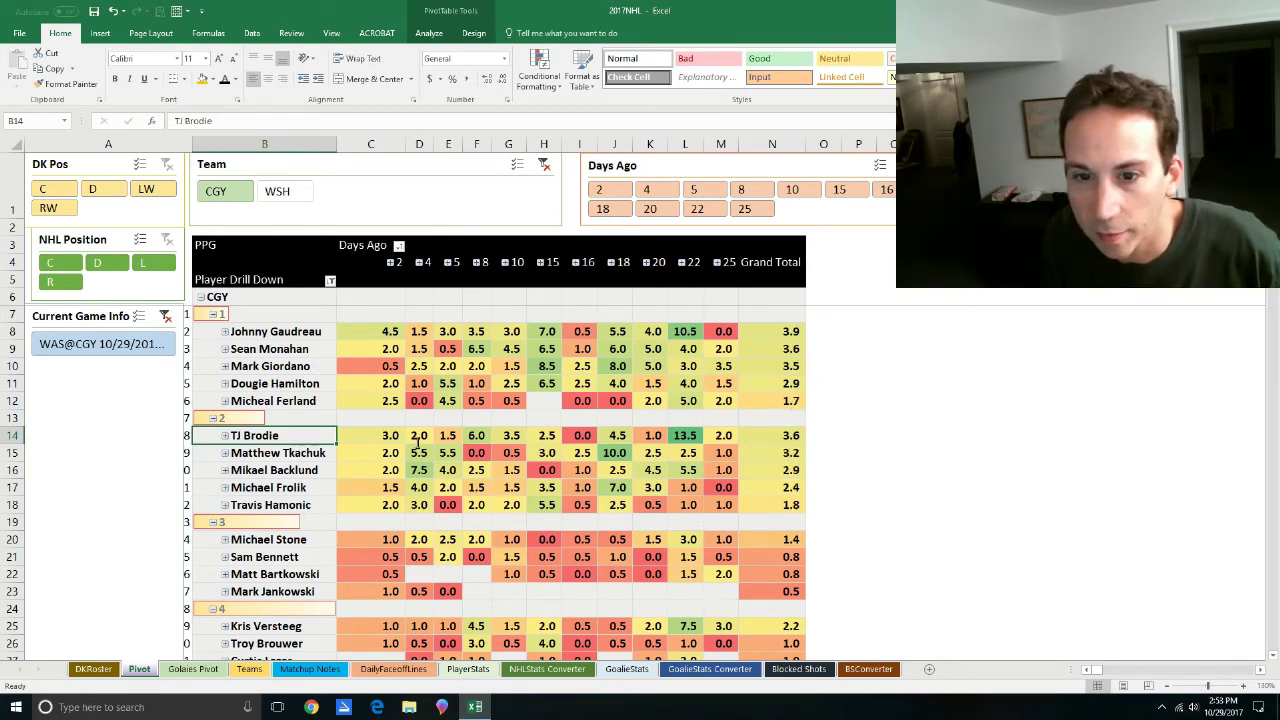
{"action": "left_click", "coordinate": [225, 367]}
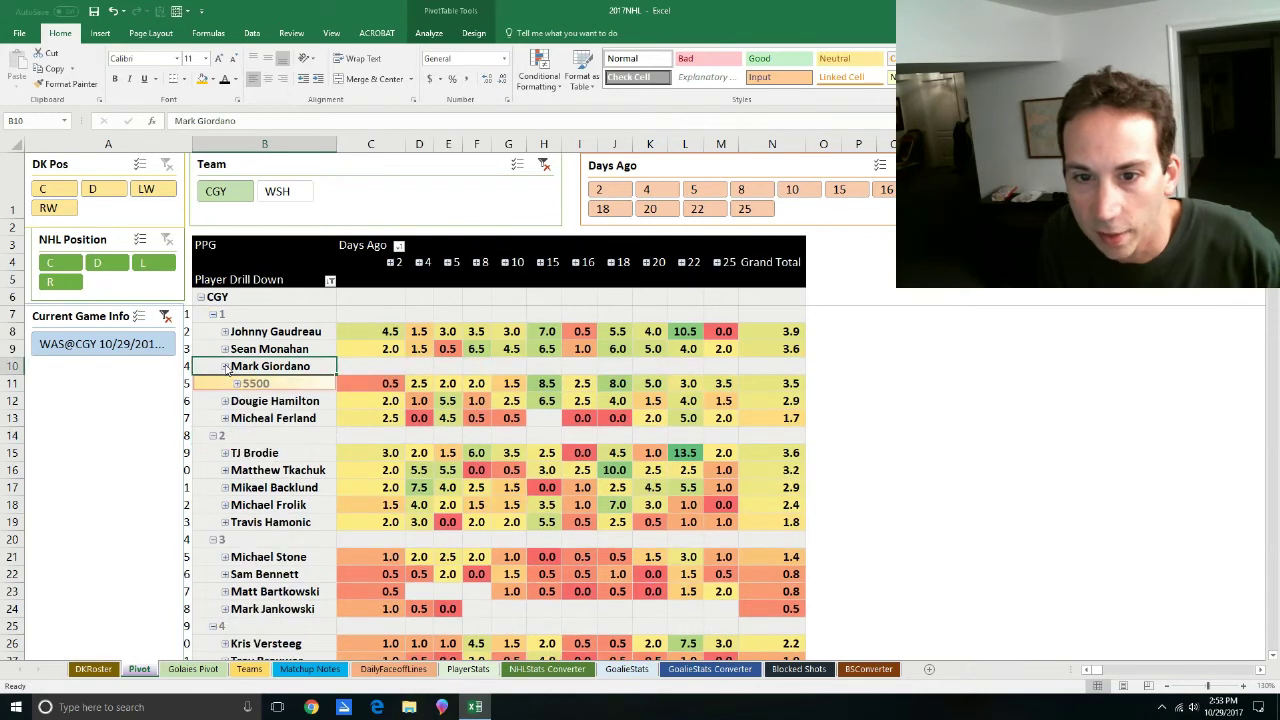
{"action": "left_click", "coordinate": [225, 367]}
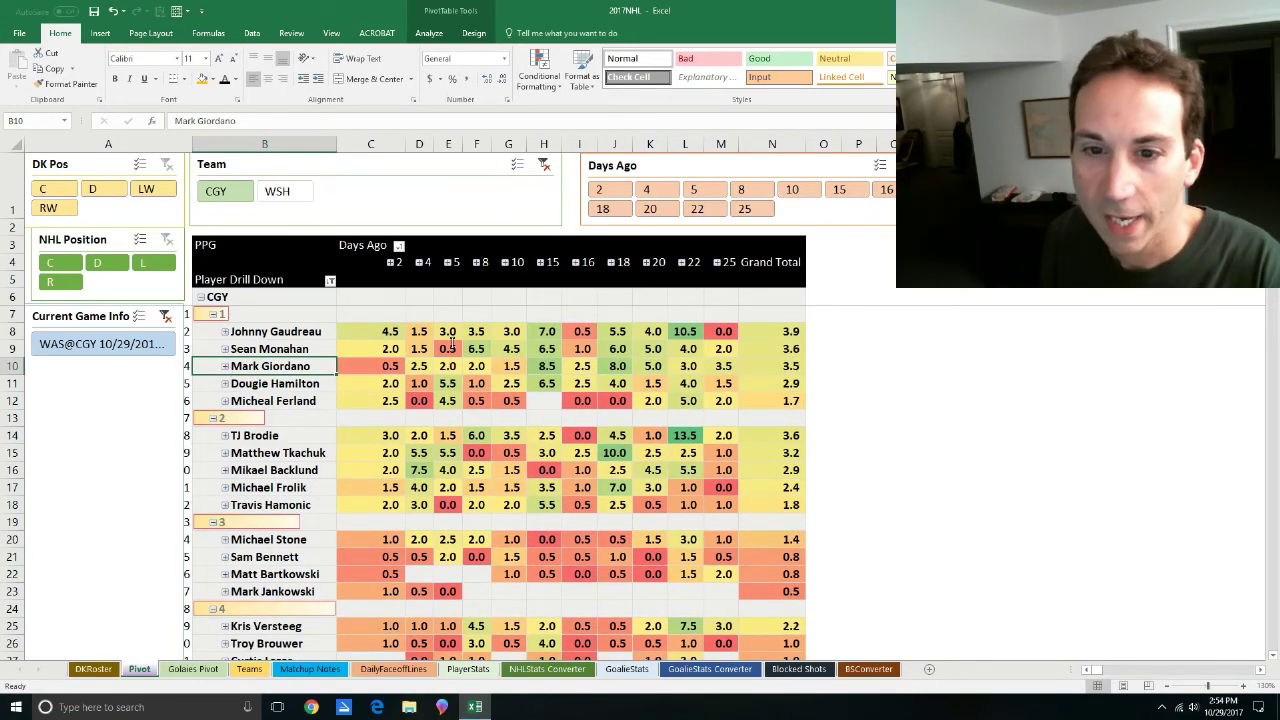
Highlight the top two CGY first-line players' points from 15 days ago and their names, plus the top three second-line names.
{"action": "left_click_drag", "start_coordinate": [547, 331], "coordinate": [547, 349]}
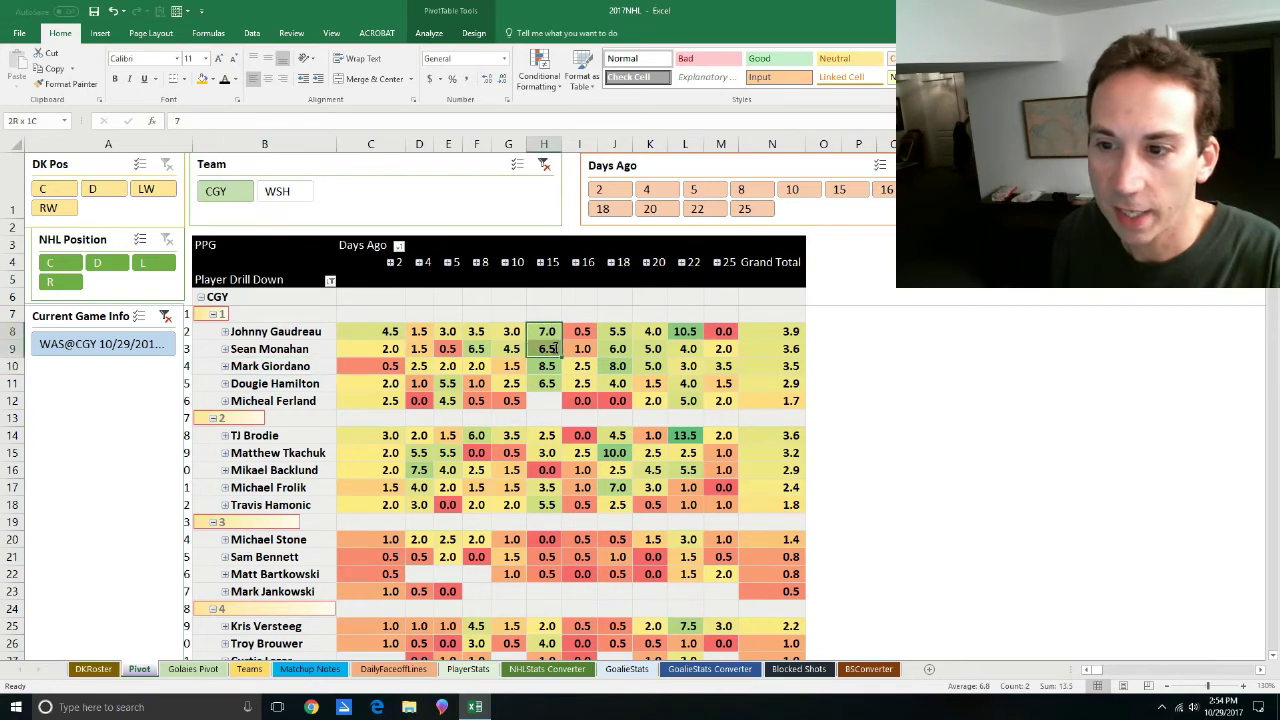
{"action": "left_click_drag", "start_coordinate": [293, 331], "coordinate": [298, 345]}
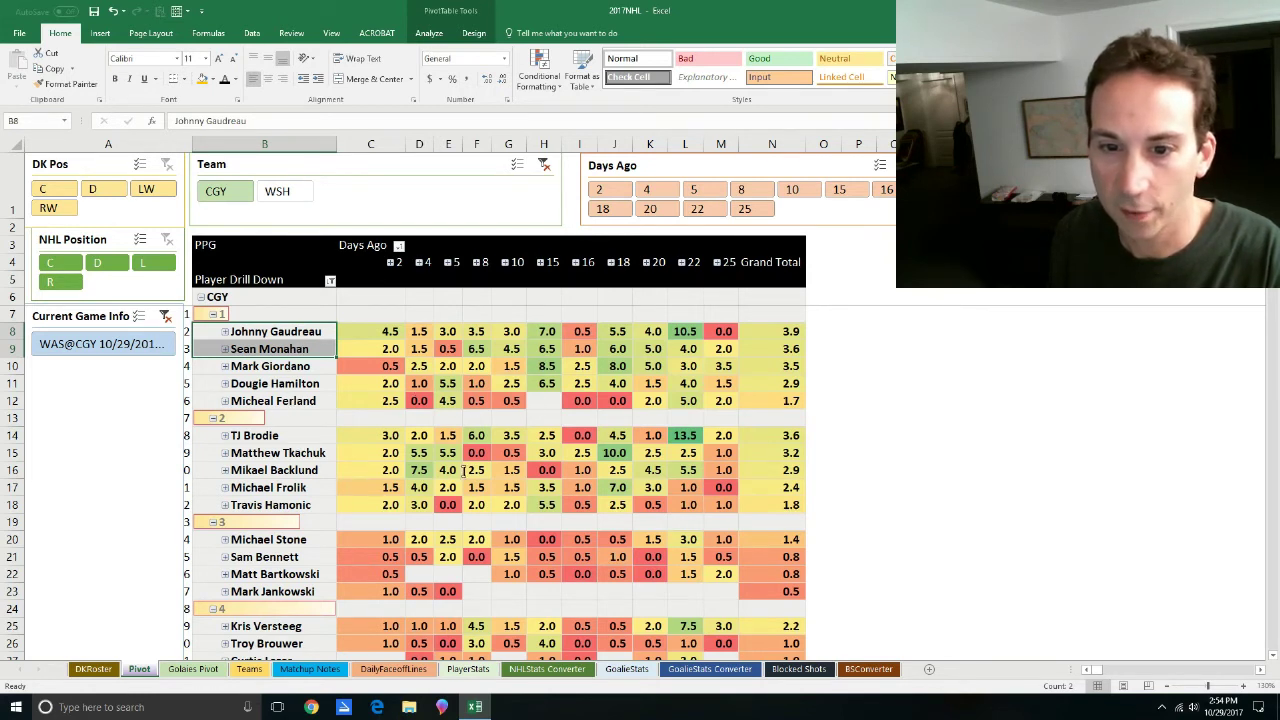
{"action": "mouse_move", "coordinate": [434, 473]}
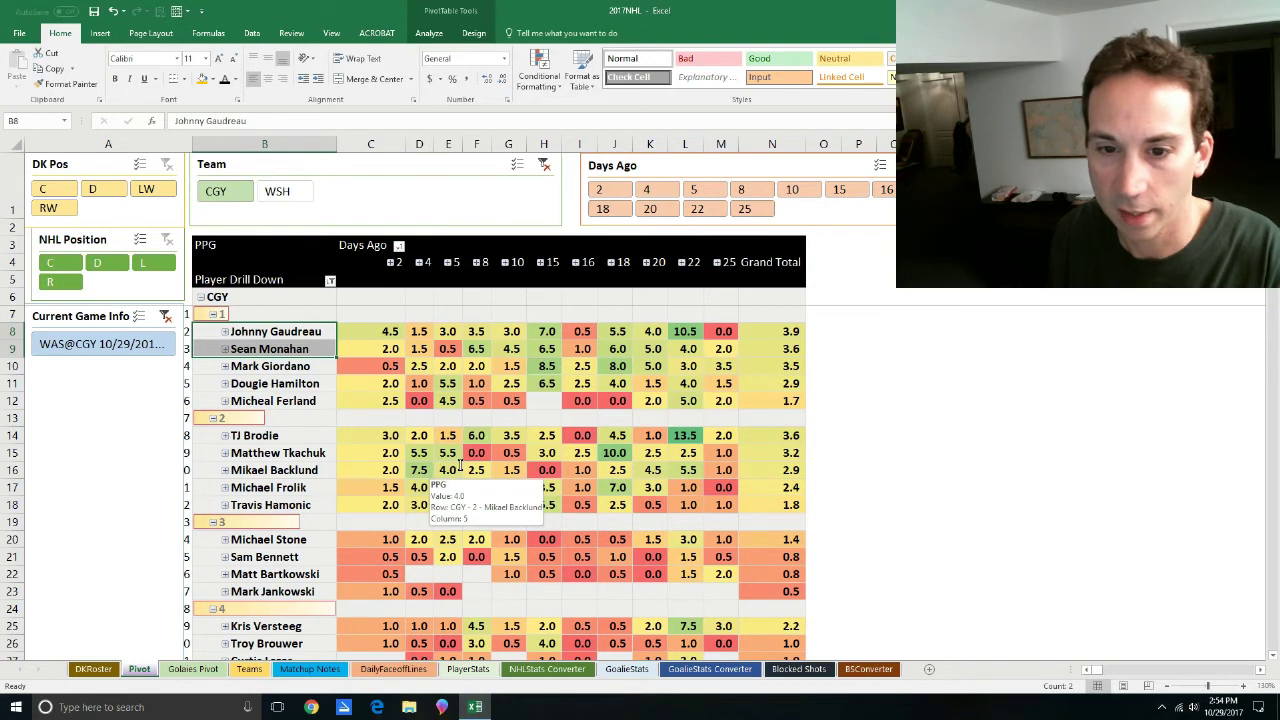
{"action": "left_click_drag", "start_coordinate": [305, 443], "coordinate": [313, 470]}
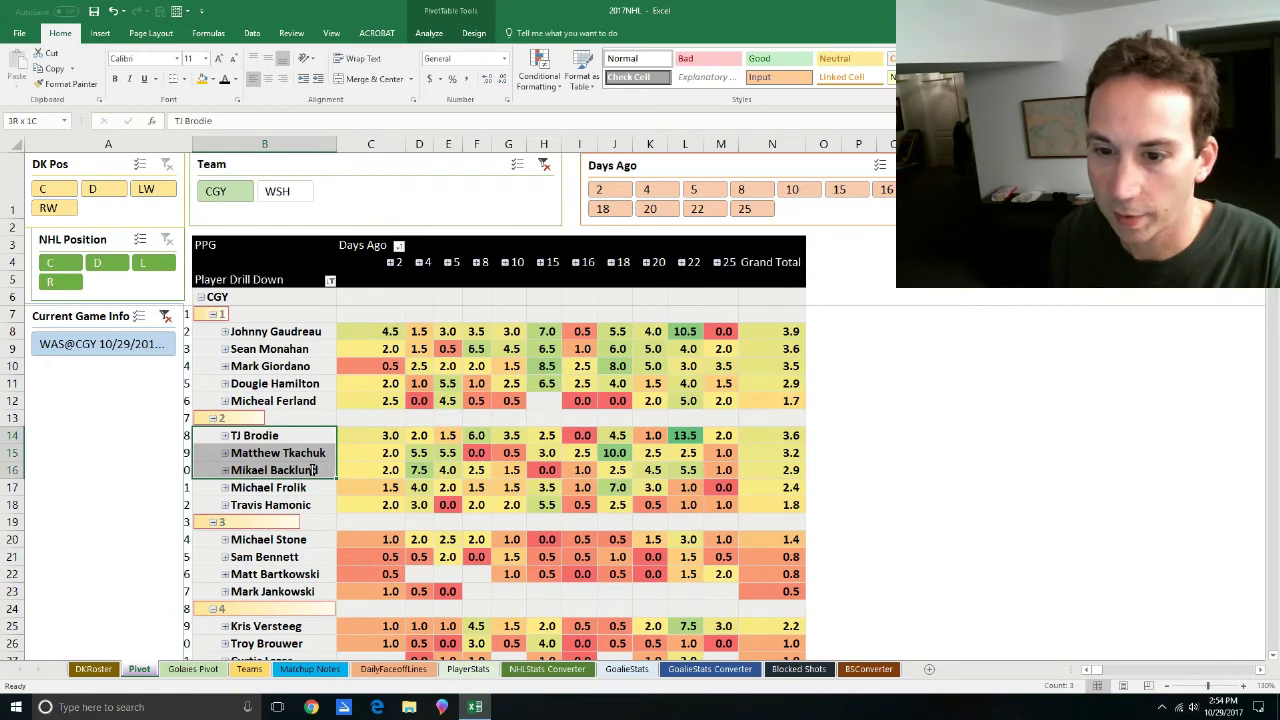
{"action": "left_click_drag", "start_coordinate": [317, 470], "coordinate": [318, 470]}
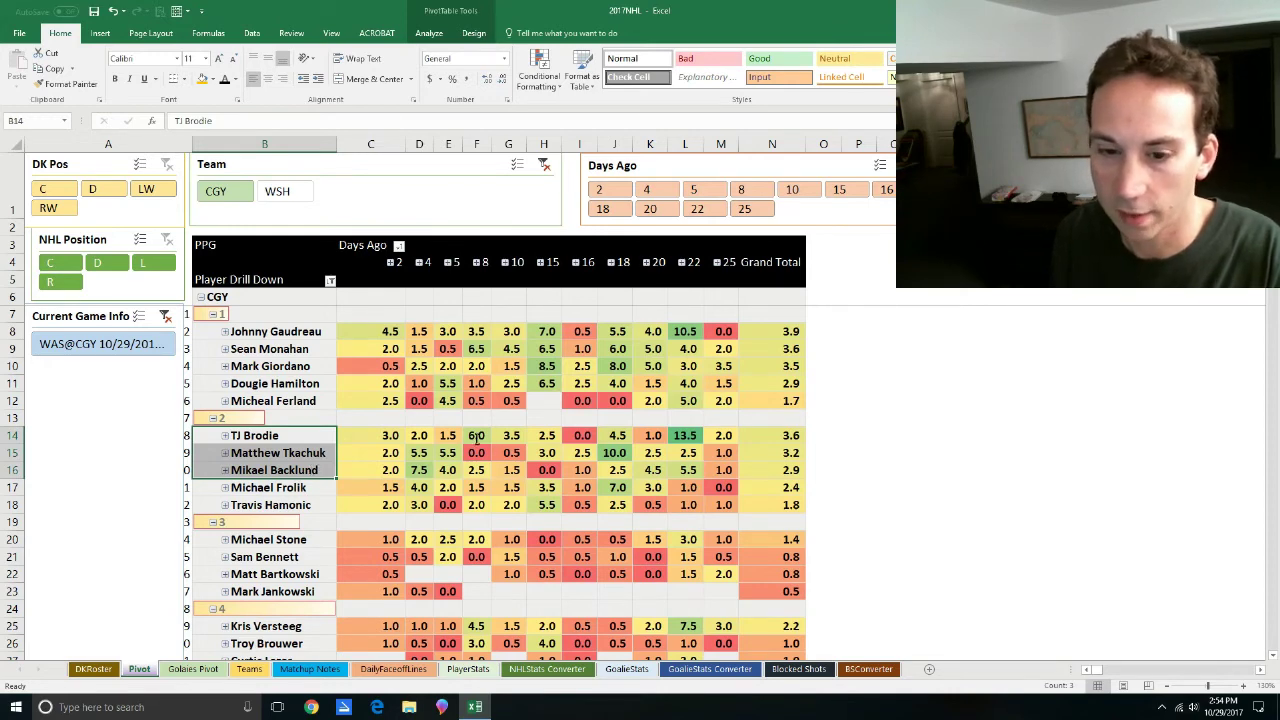
{"action": "scroll", "coordinate": [451, 427], "scroll_direction": "down", "scroll_amount": 1}
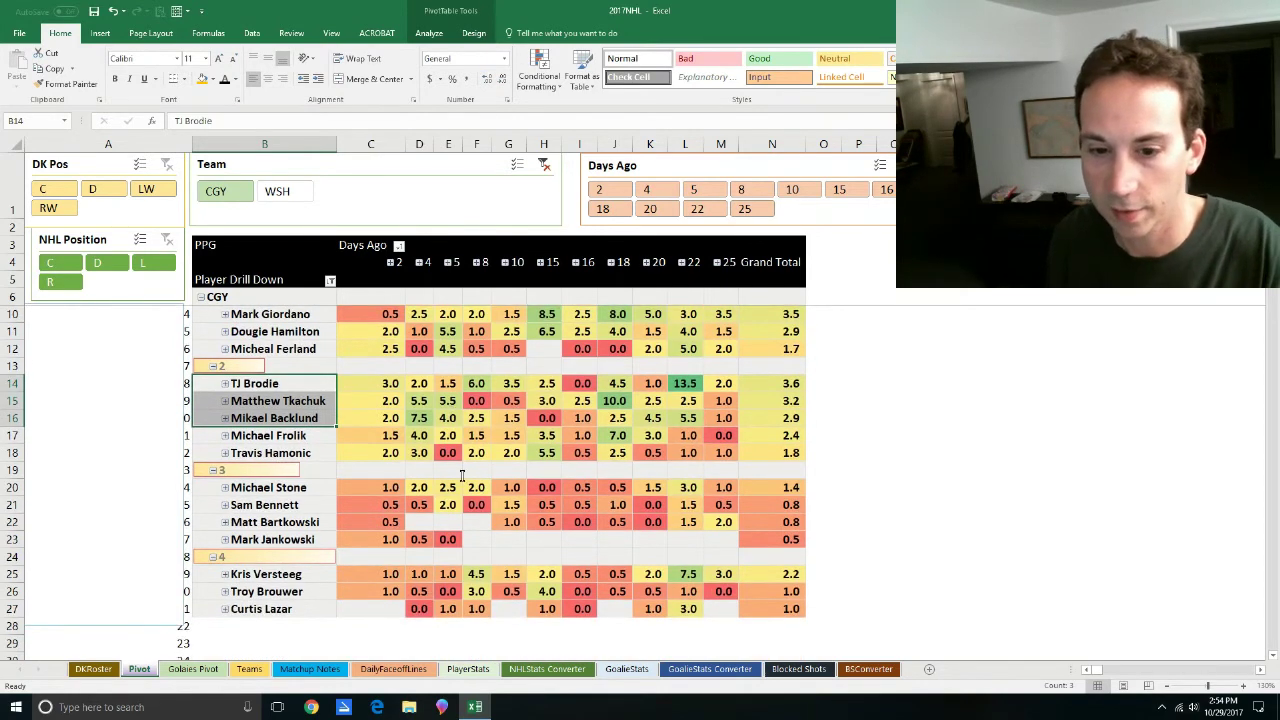
{"action": "scroll", "coordinate": [226, 612], "scroll_direction": "up", "scroll_amount": 1}
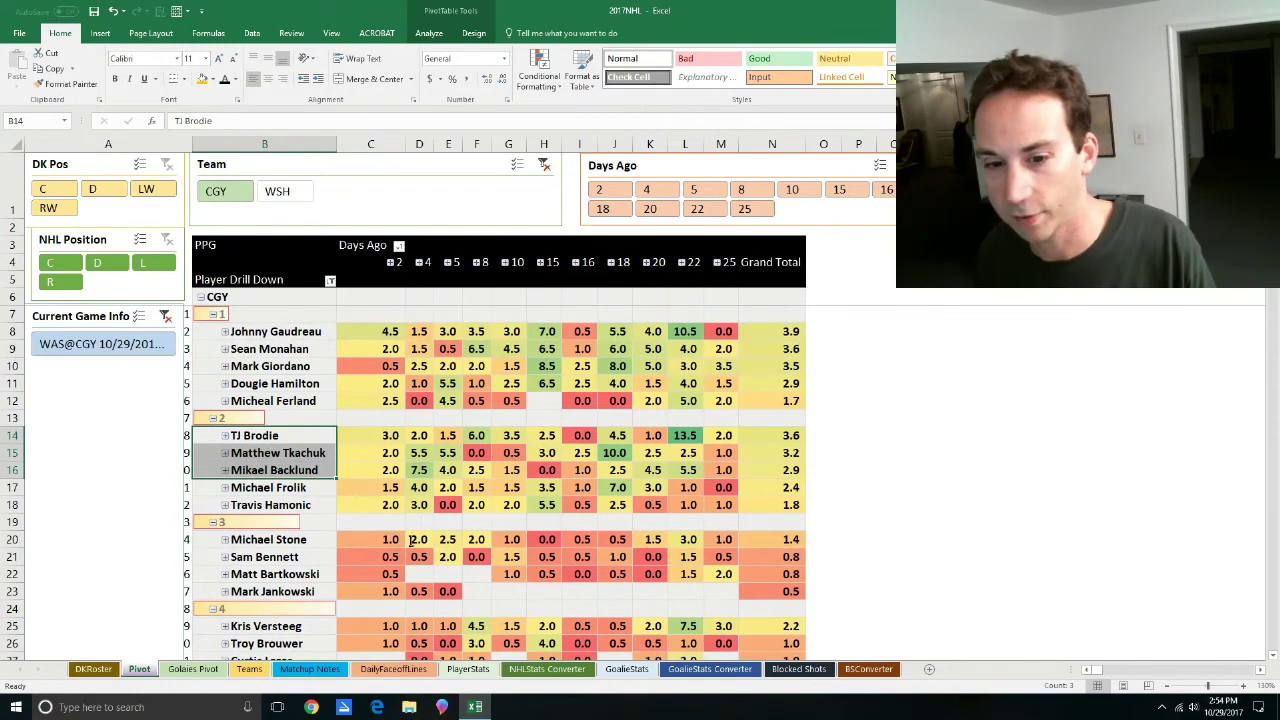
Check the top CGY fourth-line player's points from 8 and 22 days ago.
{"action": "left_click", "coordinate": [228, 624]}
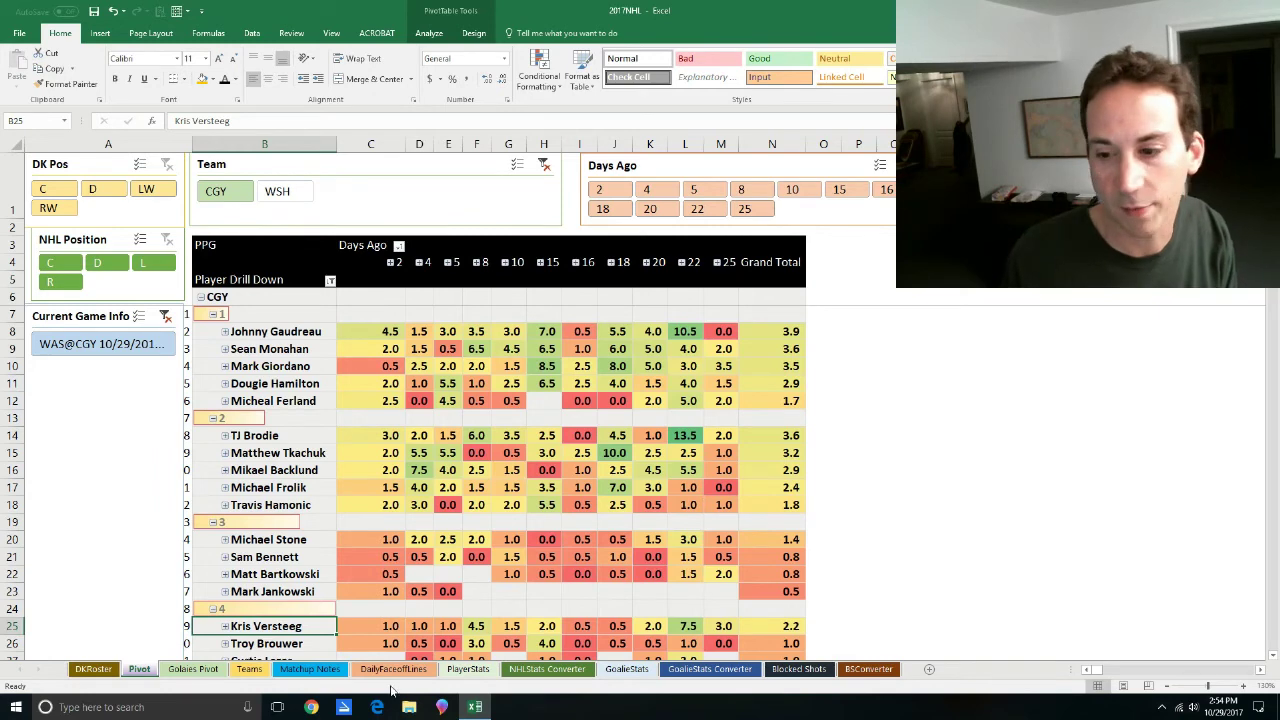
{"action": "left_click", "coordinate": [478, 627]}
{"action": "left_click", "coordinate": [680, 624]}
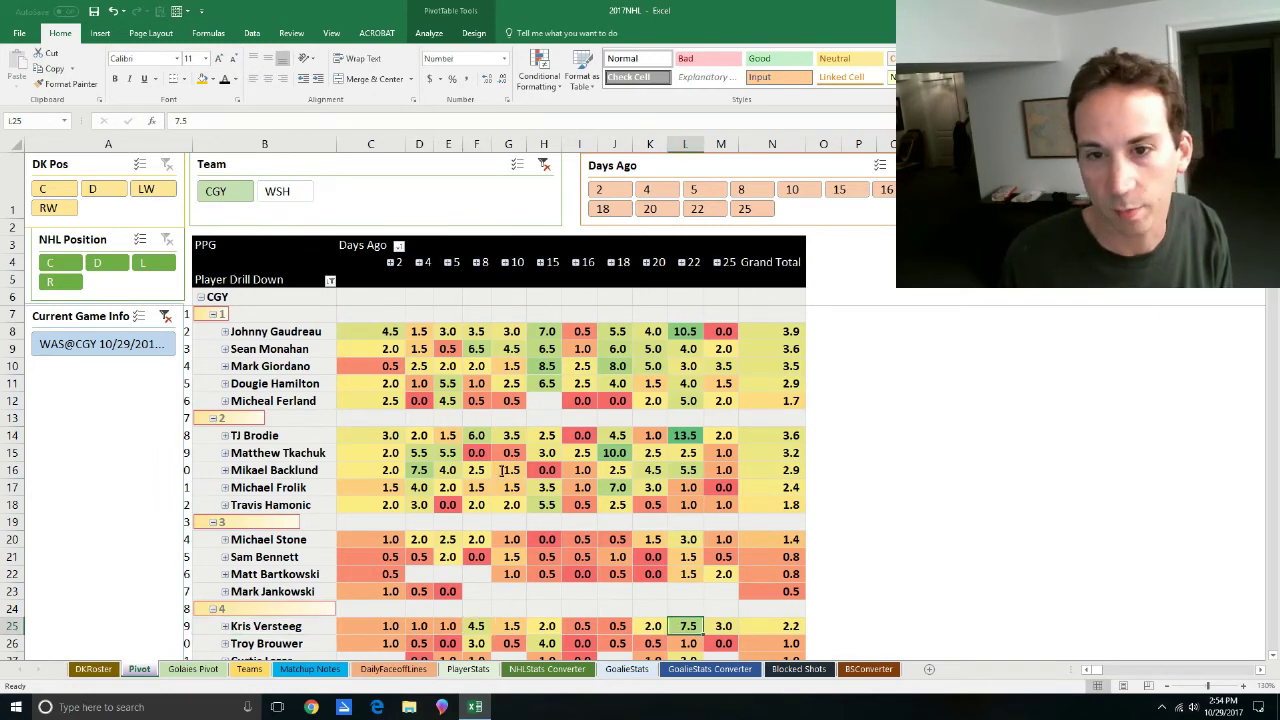
Filter the table to WSH and expand the team to show its players by line.
{"action": "left_click", "coordinate": [277, 191]}
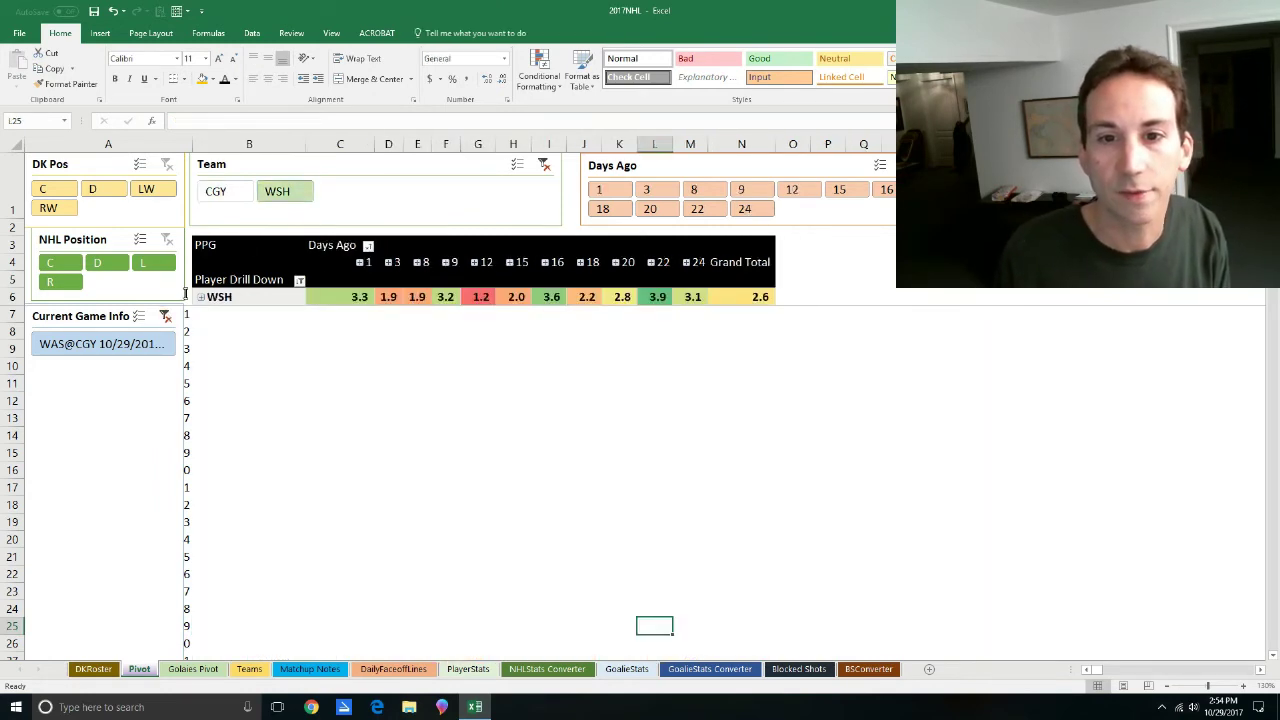
{"action": "left_click", "coordinate": [200, 302]}
{"action": "left_click", "coordinate": [200, 298]}
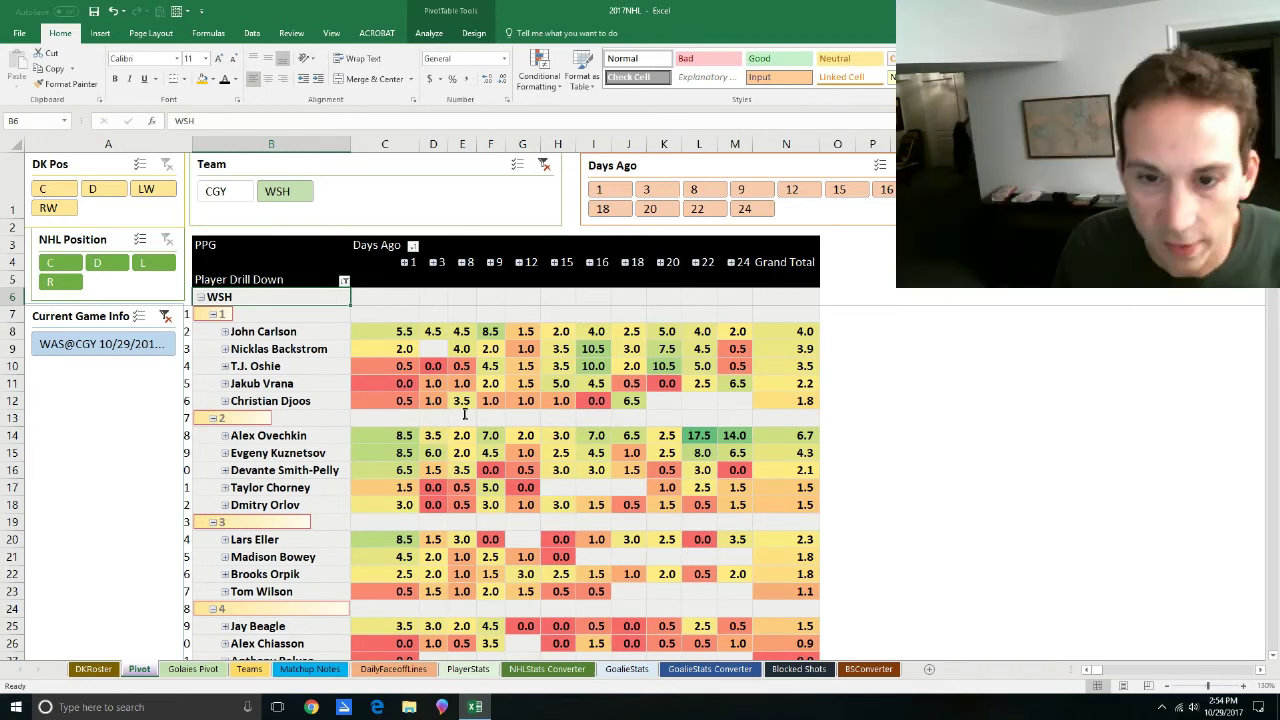
Check the second WSH first-line player's entry from 3 days ago and highlight the top player's points through the Grand Total.
{"action": "left_click", "coordinate": [433, 348]}
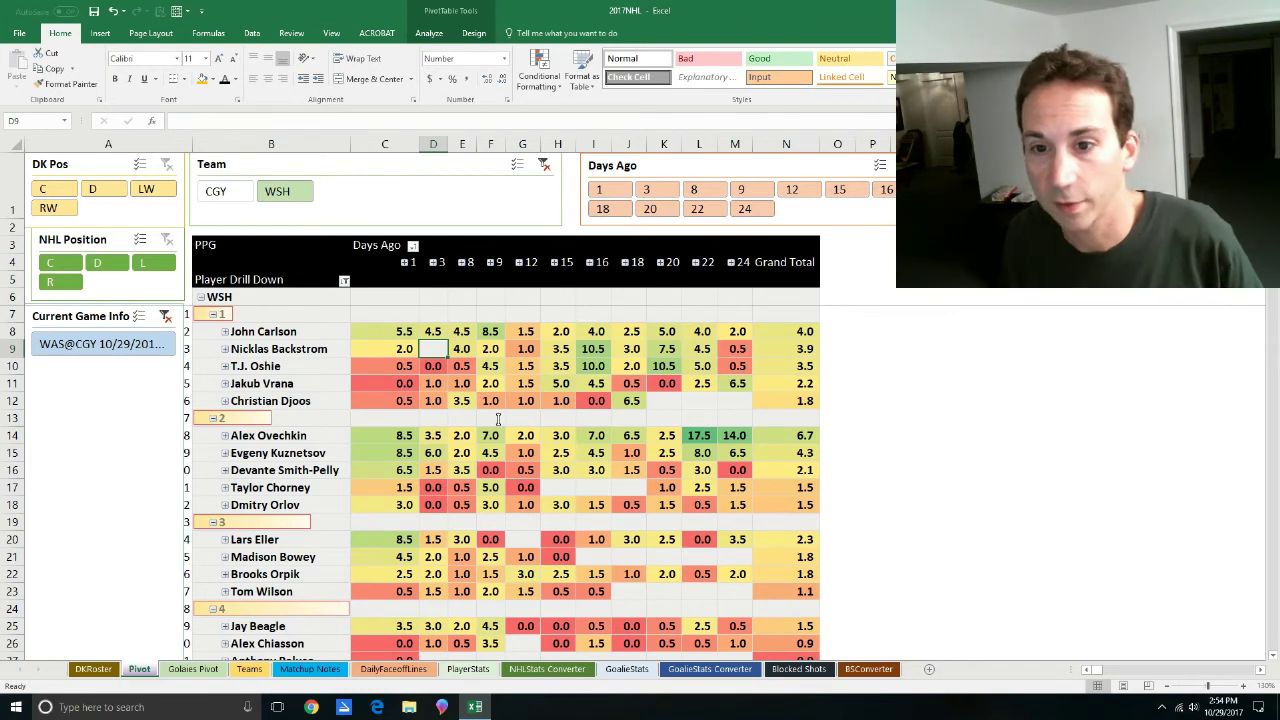
{"action": "left_click", "coordinate": [400, 332]}
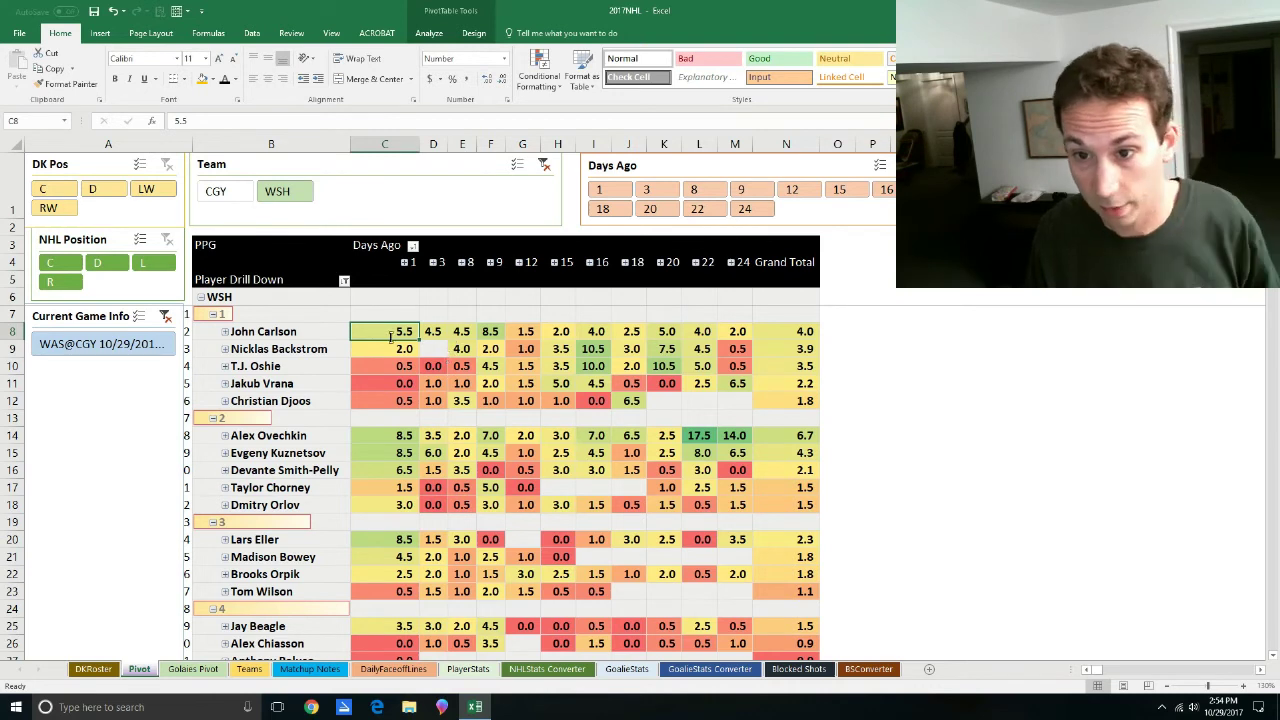
{"action": "left_click_drag", "start_coordinate": [575, 335], "coordinate": [842, 337]}
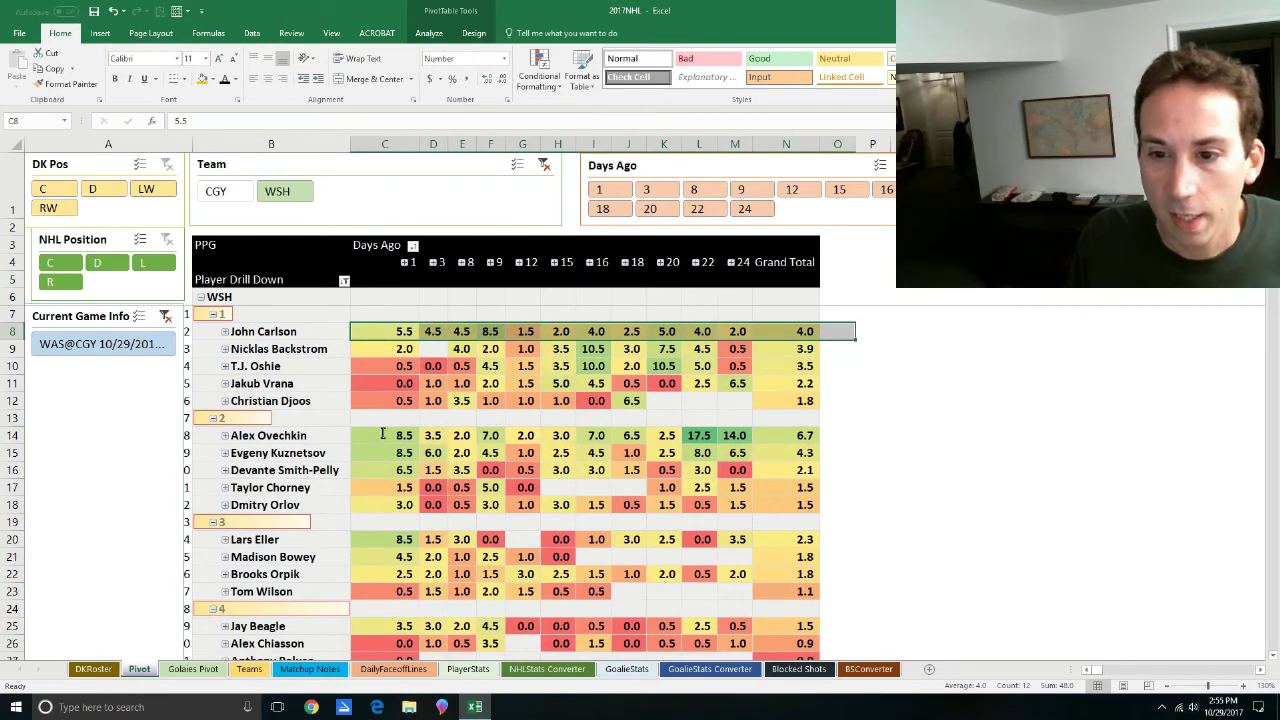
Highlight the WSH second line's leading points from the most recent days and briefly expand the third player to check his salary.
{"action": "left_click_drag", "start_coordinate": [385, 435], "coordinate": [490, 436]}
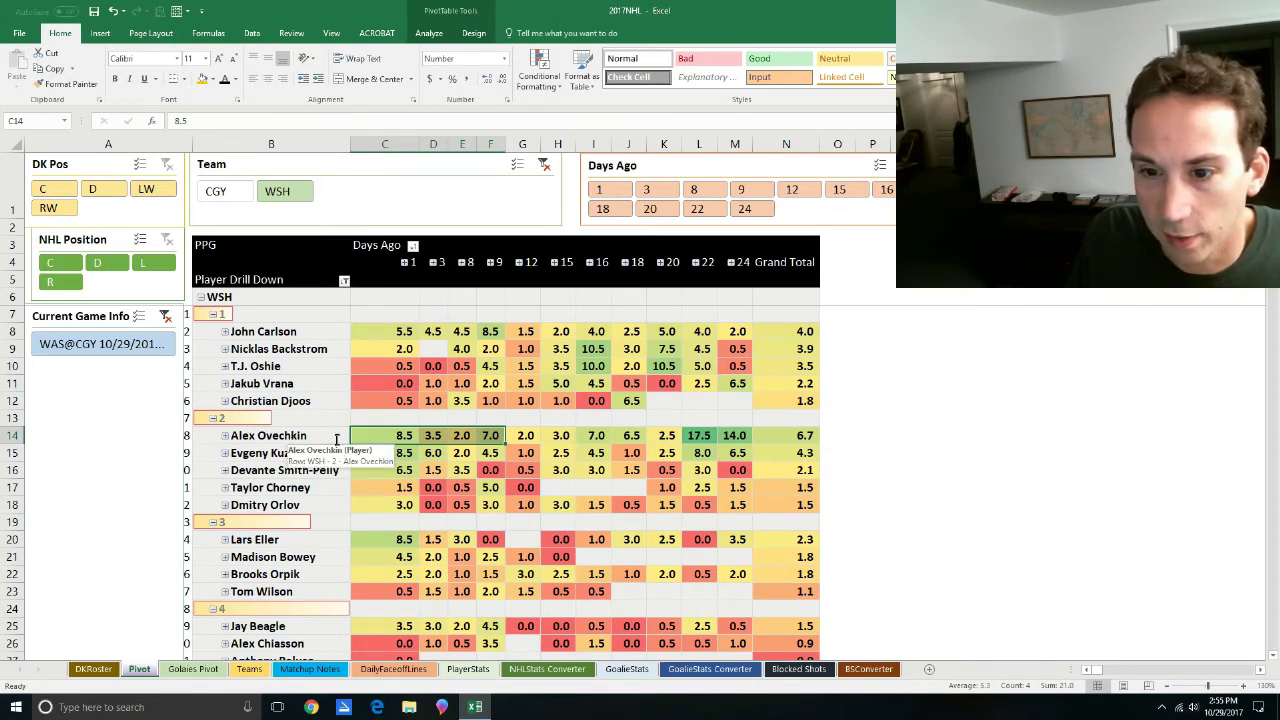
{"action": "left_click_drag", "start_coordinate": [382, 436], "coordinate": [385, 470]}
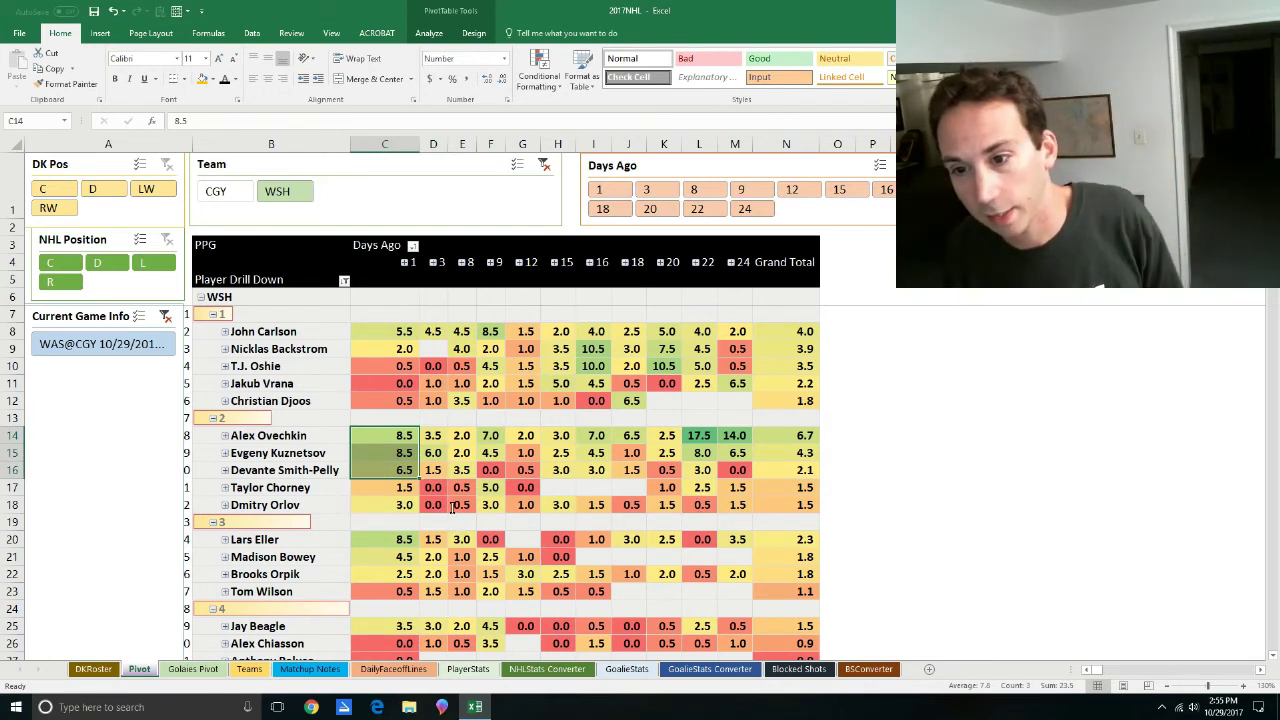
{"action": "left_click", "coordinate": [225, 470]}
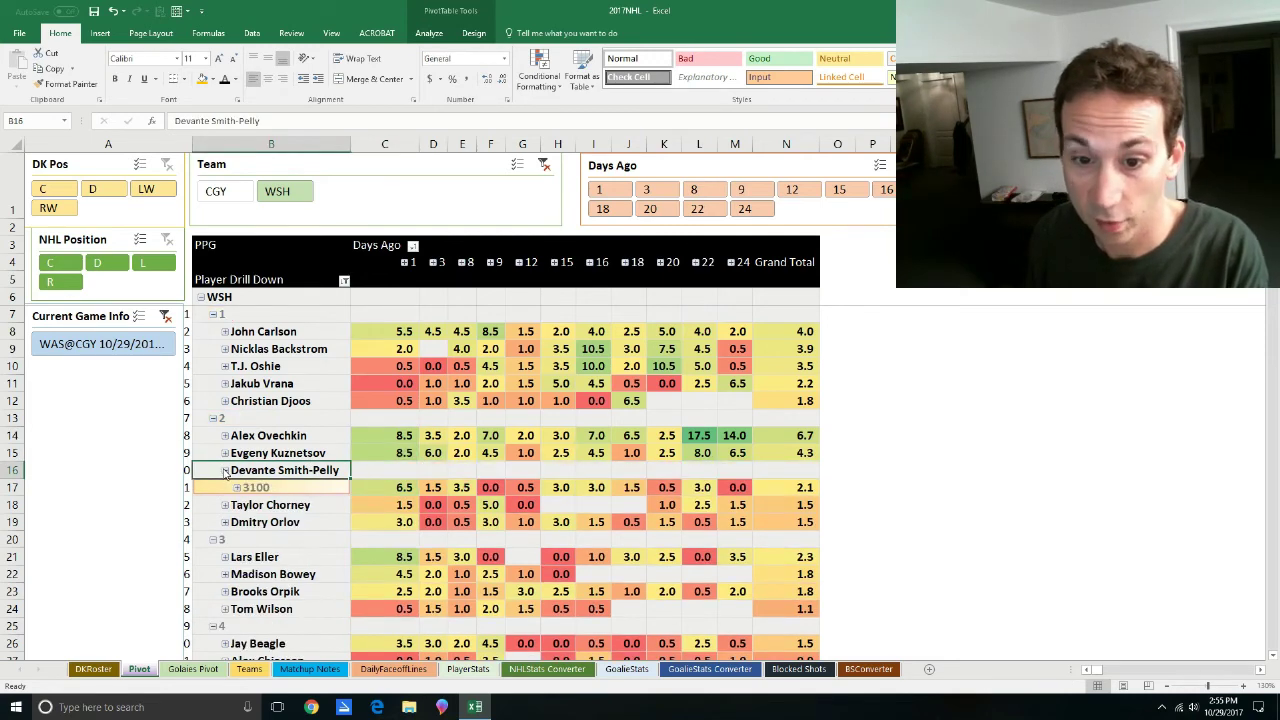
{"action": "left_click", "coordinate": [225, 470]}
Highlight the top three WSH second-line players' points from 1 day ago and their names, and select the top first-line player's name.
{"action": "left_click_drag", "start_coordinate": [385, 438], "coordinate": [389, 465]}
{"action": "left_click_drag", "start_coordinate": [314, 436], "coordinate": [304, 470]}
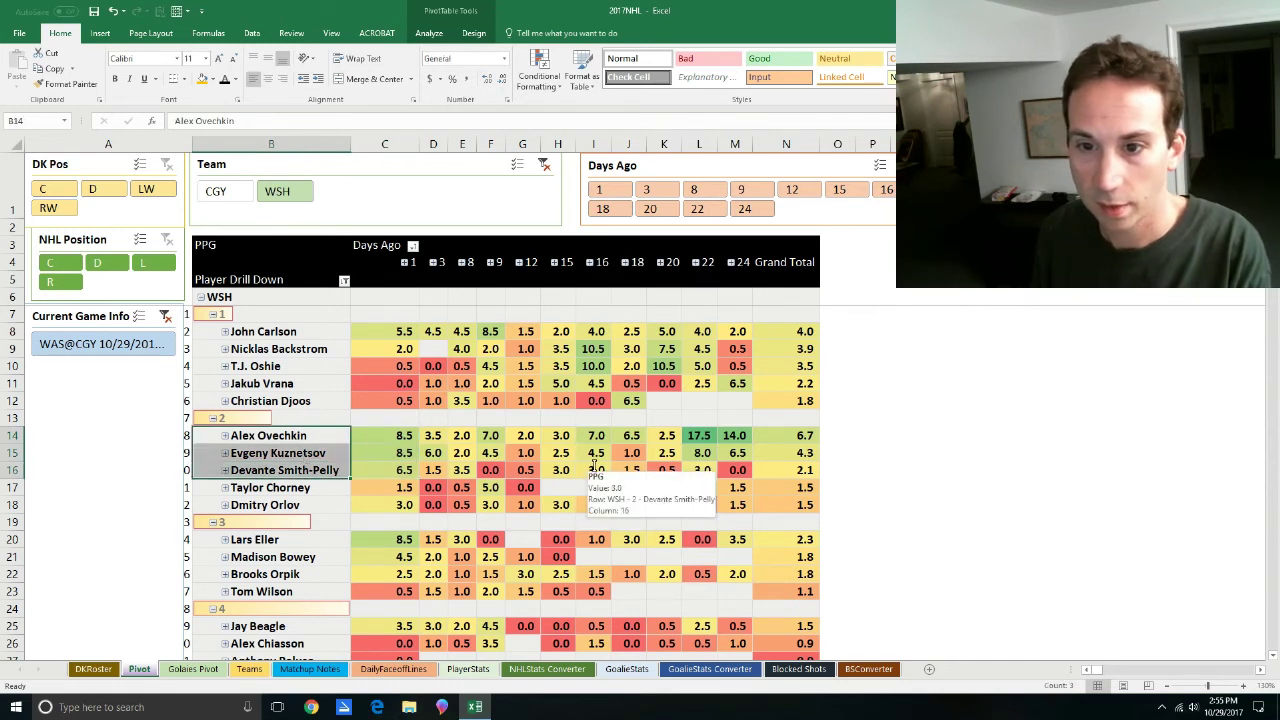
{"action": "left_click", "coordinate": [307, 331]}
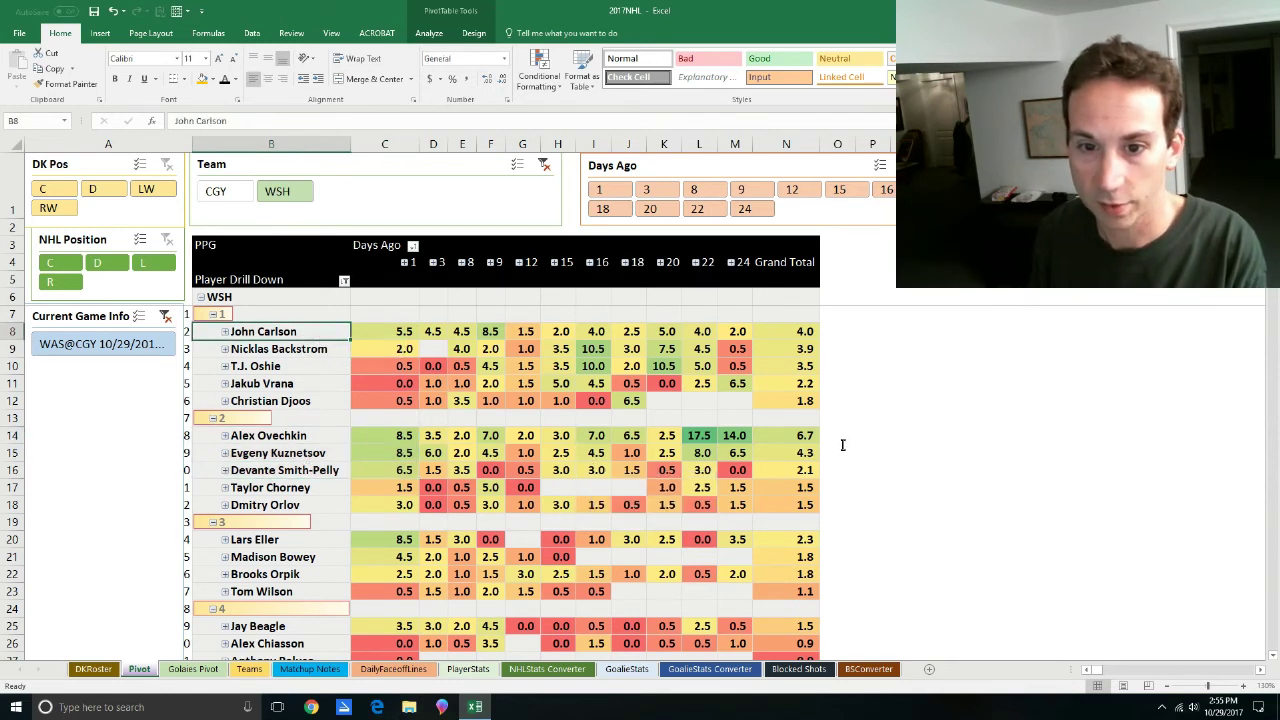
Highlight the third WSH first-line player's points from 15 to 22 days ago and from 1 to 8 days ago.
{"action": "left_click_drag", "start_coordinate": [557, 366], "coordinate": [702, 366]}
{"action": "left_click_drag", "start_coordinate": [394, 372], "coordinate": [458, 367]}
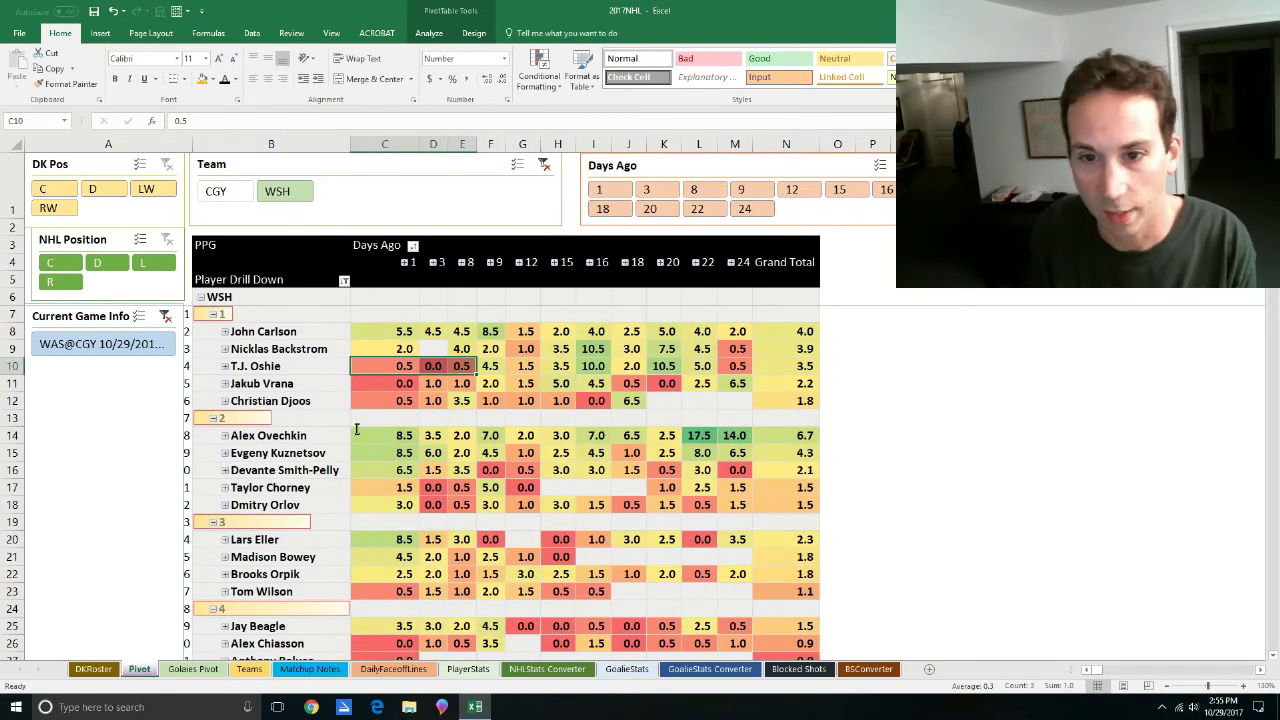
{"action": "left_click", "coordinate": [659, 430]}
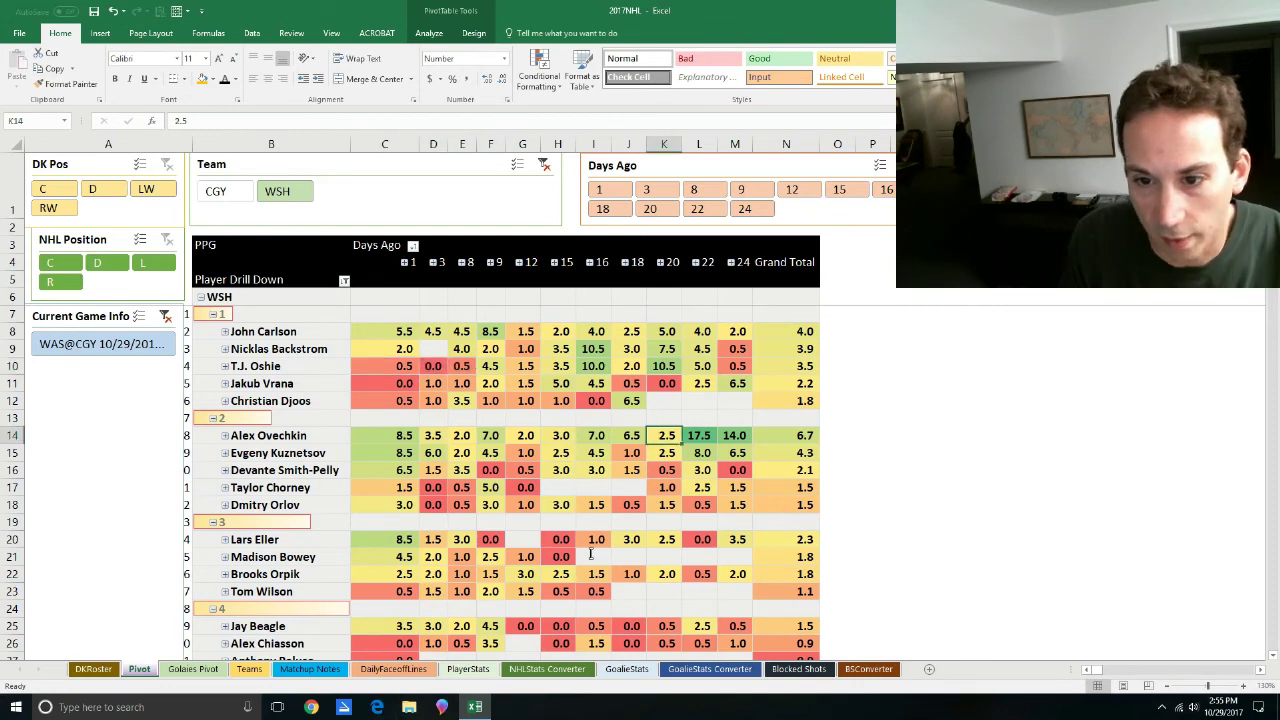
Check the top WSH third-line player's points from 1 day ago and briefly expand the player to see his salary.
{"action": "scroll", "coordinate": [557, 540], "scroll_direction": "down", "scroll_amount": 1}
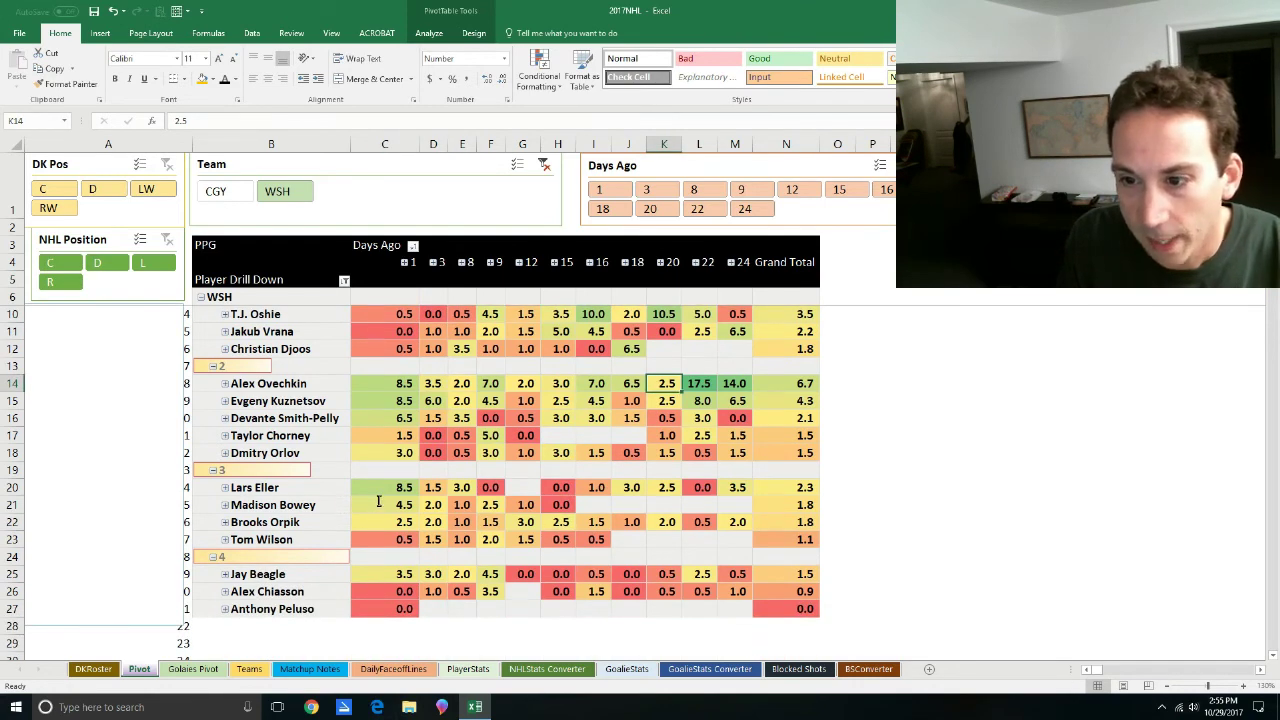
{"action": "left_click", "coordinate": [381, 490]}
{"action": "left_click", "coordinate": [283, 487]}
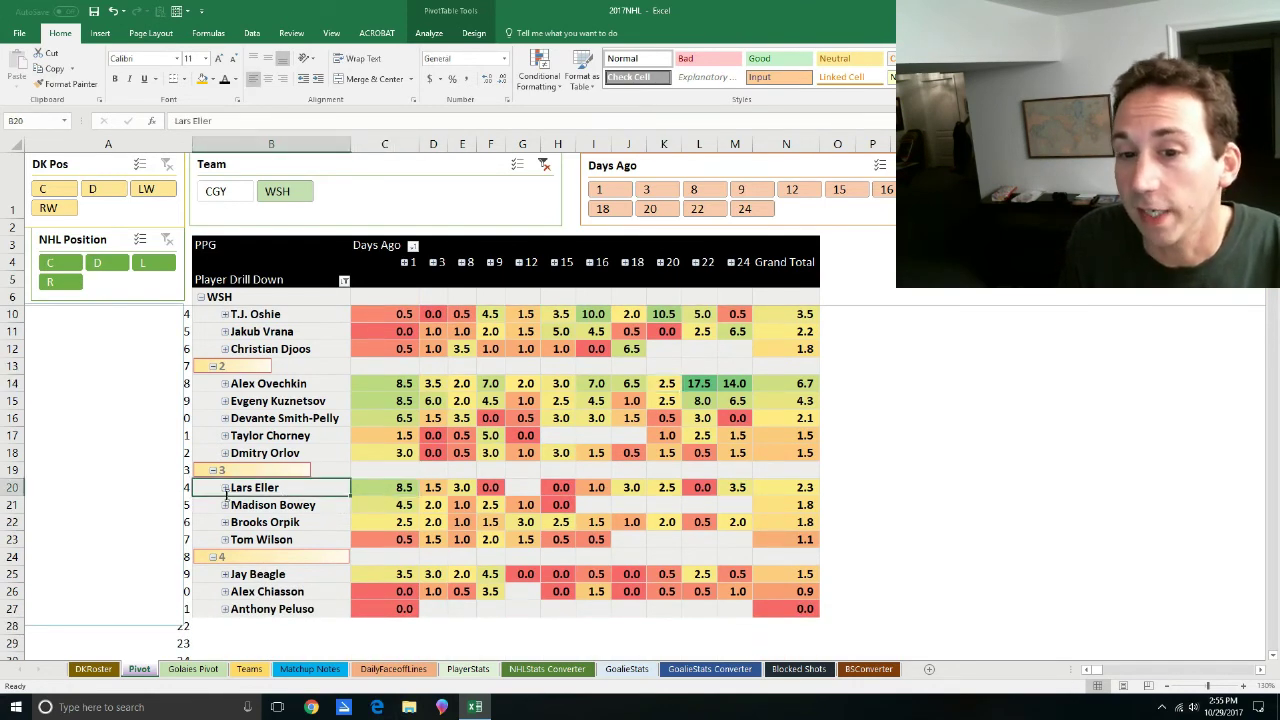
{"action": "left_click", "coordinate": [225, 488]}
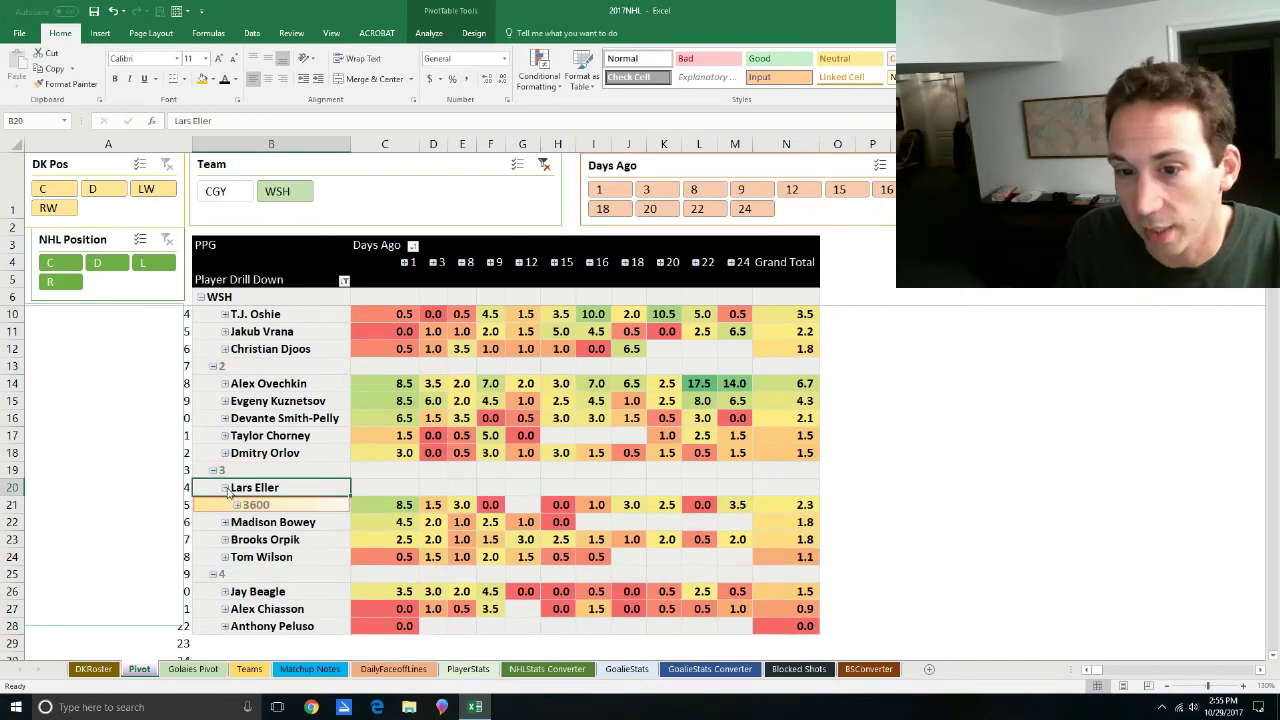
{"action": "left_click", "coordinate": [226, 488]}
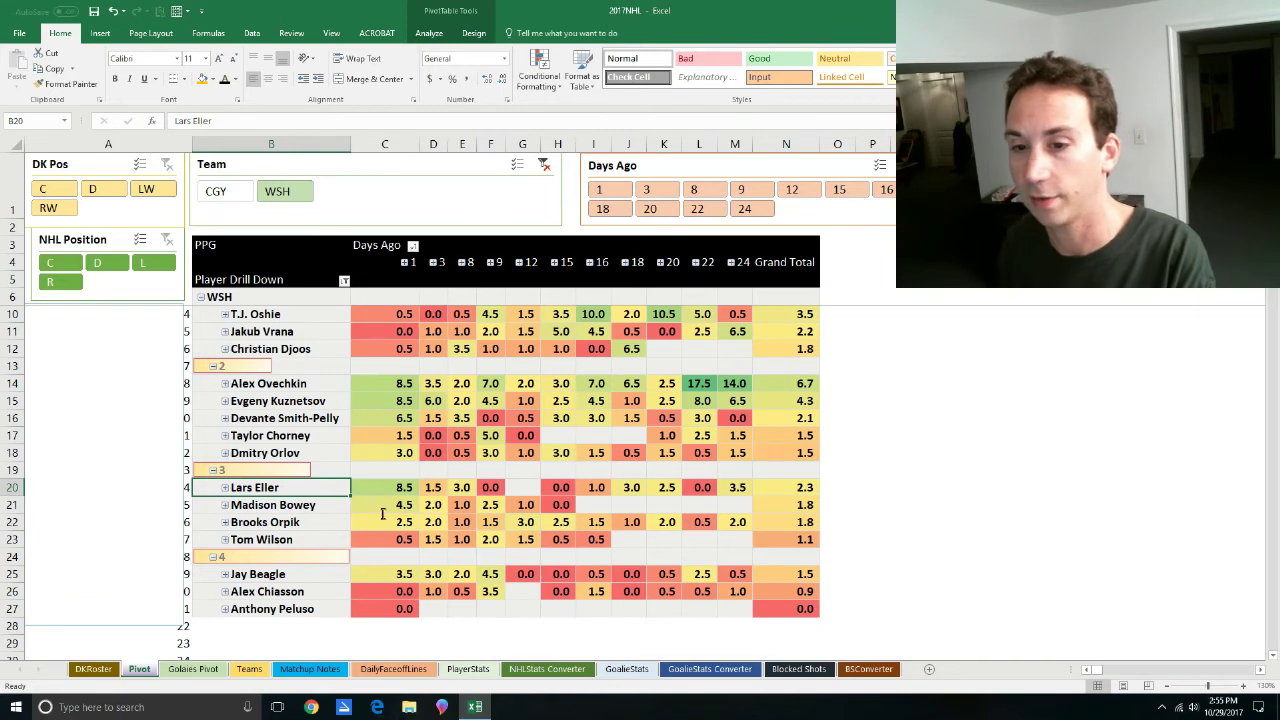
Go through the top WSH third-line player's points from 8 to 24 days ago and return to 1 day ago.
{"action": "left_click", "coordinate": [462, 487]}
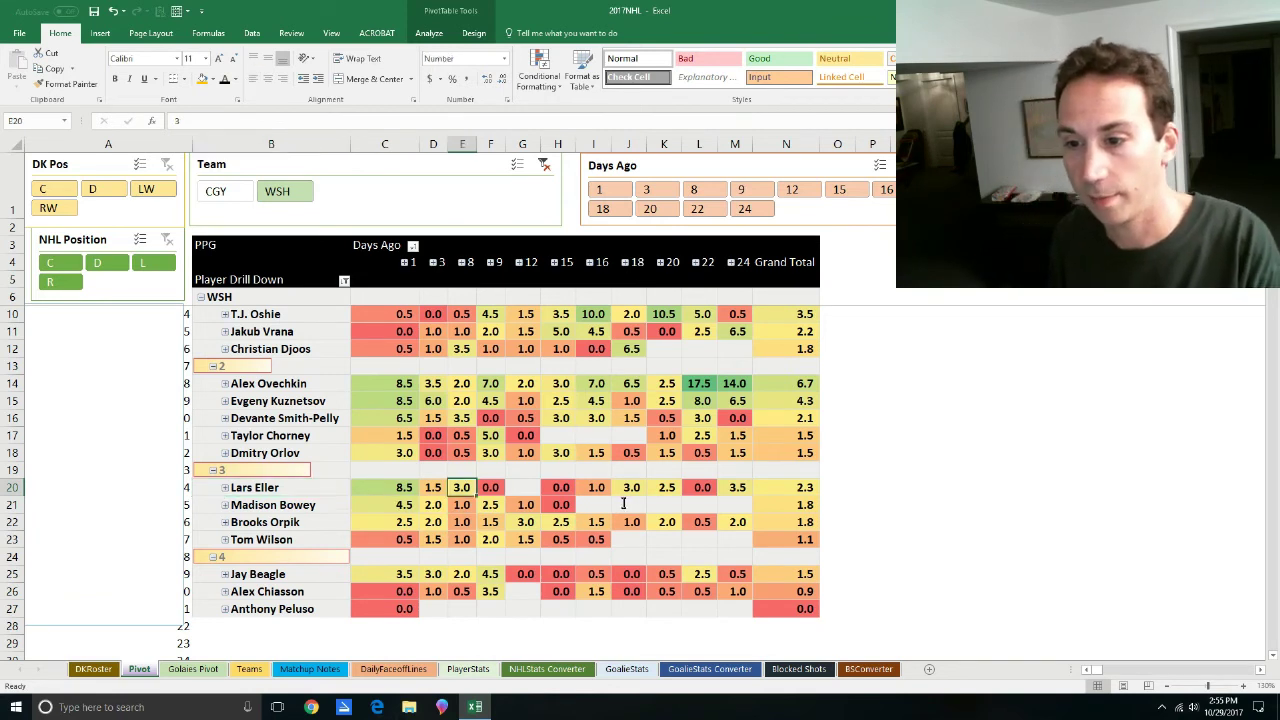
{"action": "key", "text": "Right"}
{"action": "key", "text": "Right"}
{"action": "key", "text": "Right"}
{"action": "key", "text": "Right"}
{"action": "key", "text": "Right"}
{"action": "key", "text": "Right"}
{"action": "key", "text": "Right"}
{"action": "key", "text": "Right"}
{"action": "key", "text": "Right"}
{"action": "key", "text": "Left"}
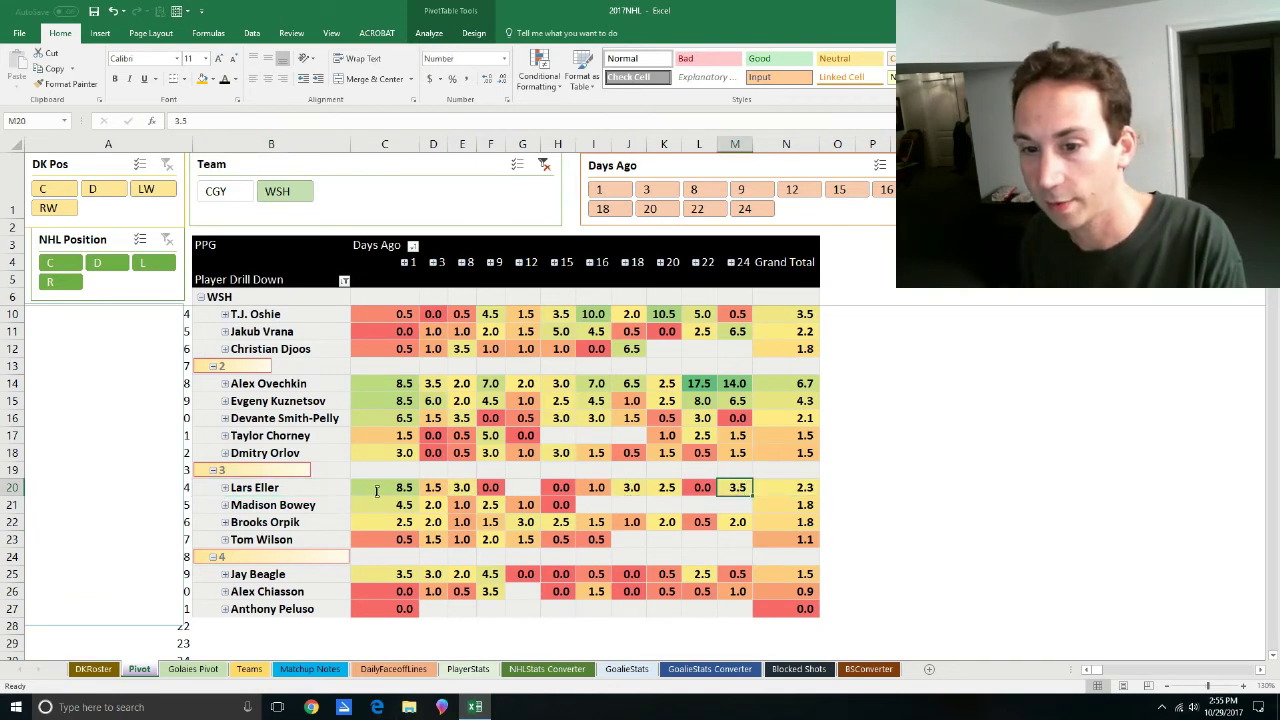
{"action": "left_click", "coordinate": [377, 490]}
Clear the Team filter and select the ANH@CAR, PIT@WPG and WAS@CGY games in Current Game Info.
{"action": "scroll", "coordinate": [620, 477], "scroll_direction": "up", "scroll_amount": 1}
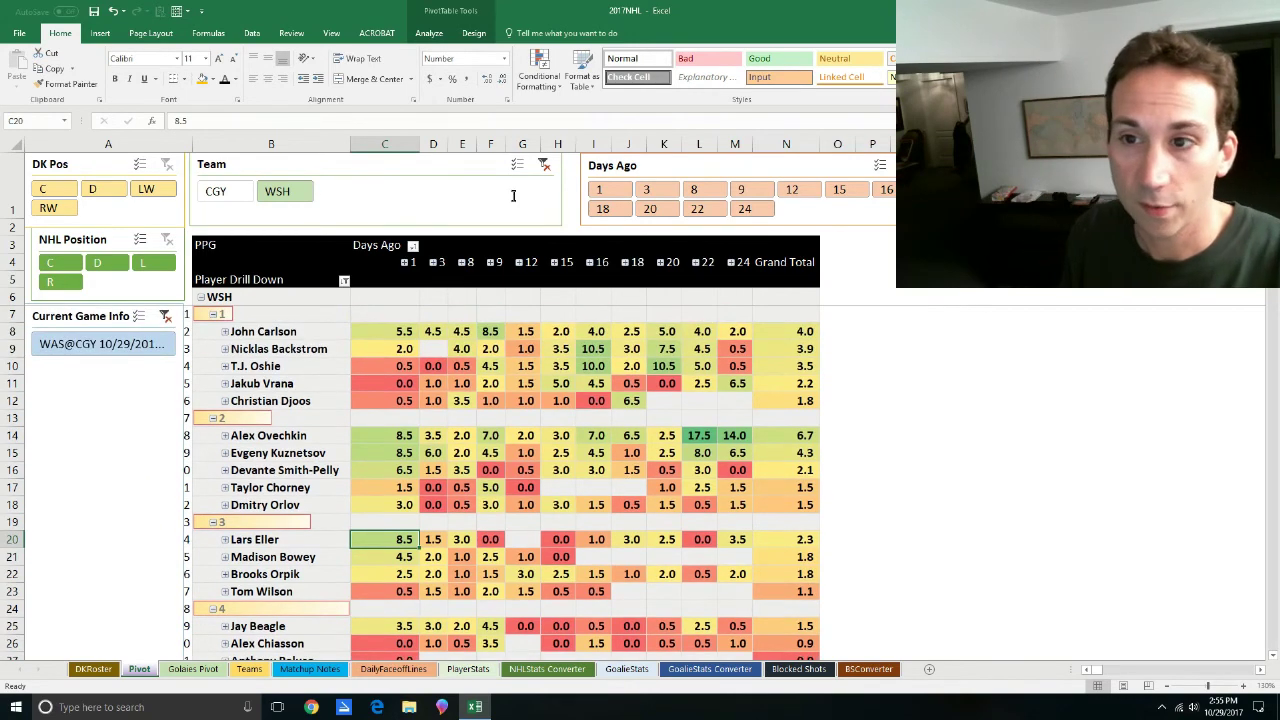
{"action": "left_click", "coordinate": [544, 164]}
{"action": "left_click", "coordinate": [128, 378]}
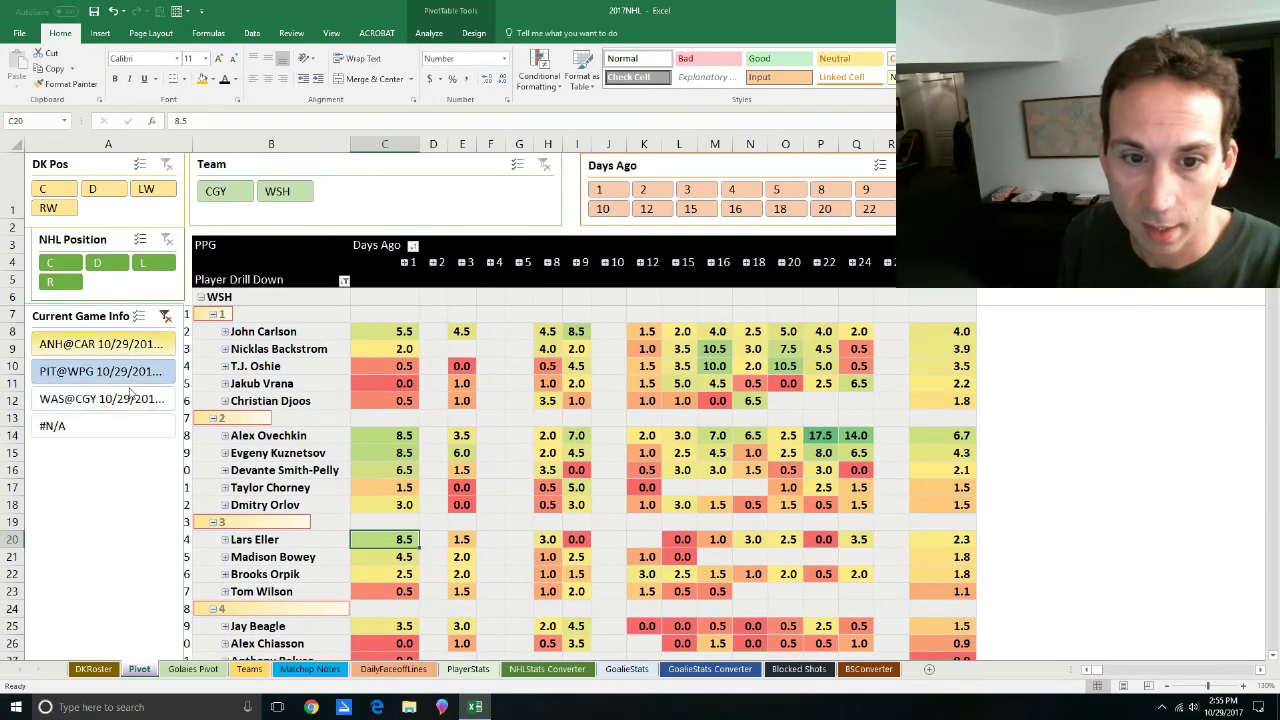
{"action": "left_click_drag", "start_coordinate": [130, 393], "coordinate": [131, 402]}
Check the fifth goalie in the goalies pivot, and highlight the recent CGY and PIT shots on the Teams sheet.
{"action": "left_click", "coordinate": [208, 671]}
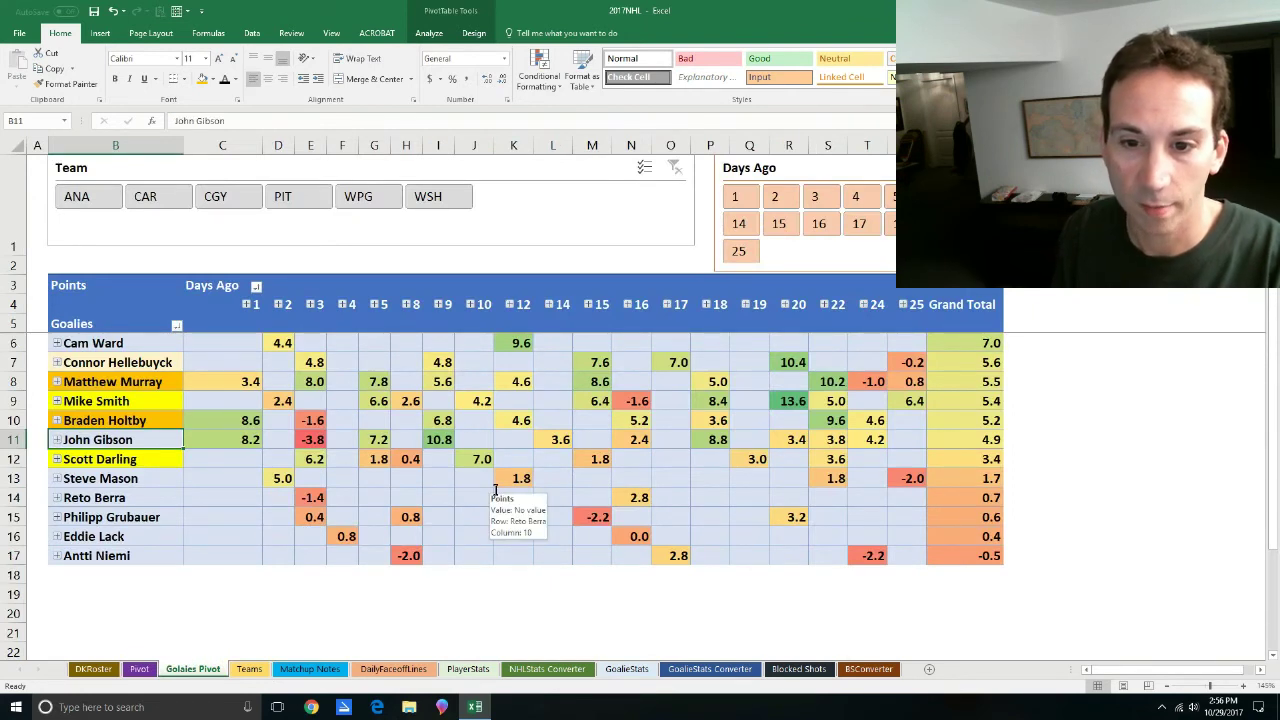
{"action": "left_click", "coordinate": [166, 420]}
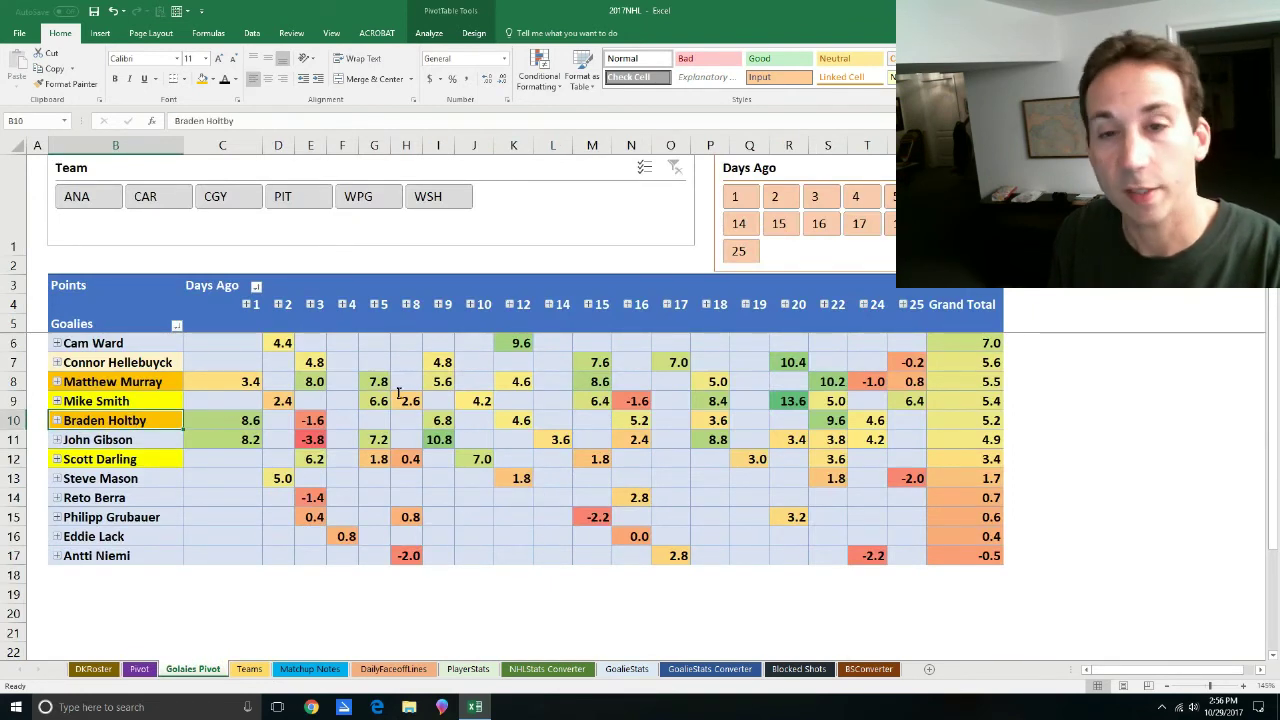
{"action": "left_click", "coordinate": [249, 669]}
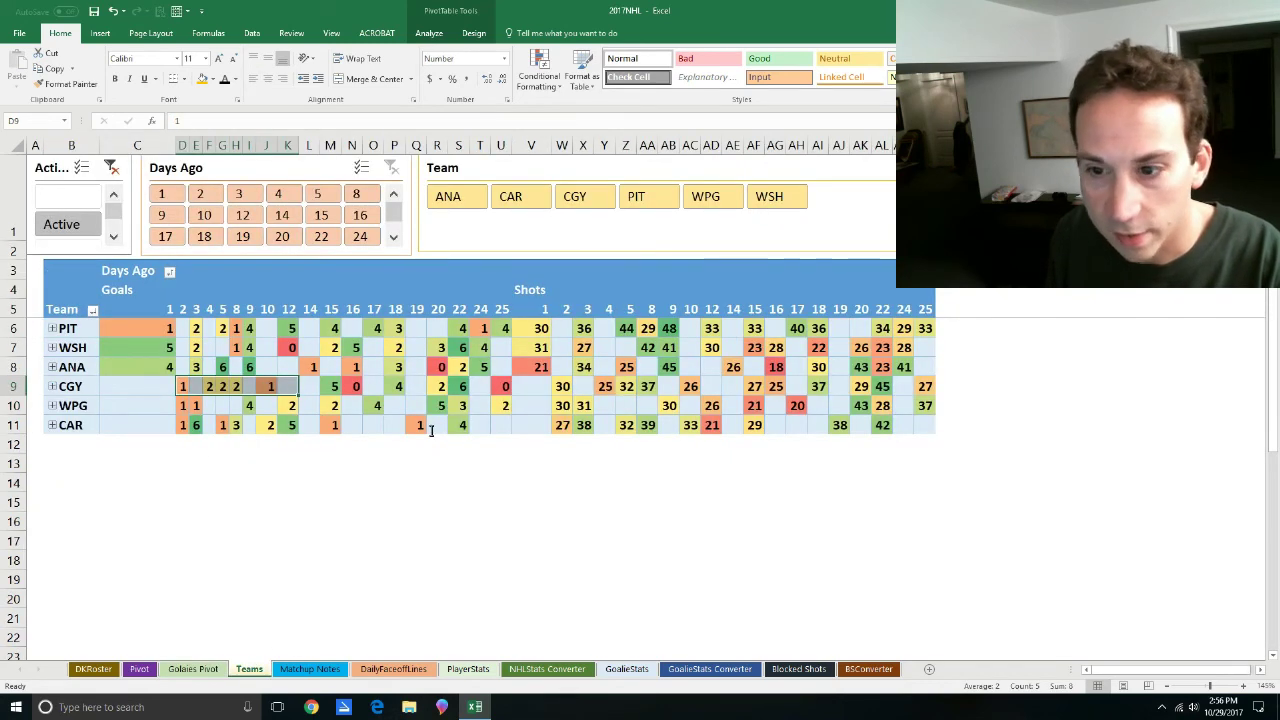
{"action": "left_click_drag", "start_coordinate": [583, 388], "coordinate": [924, 391]}
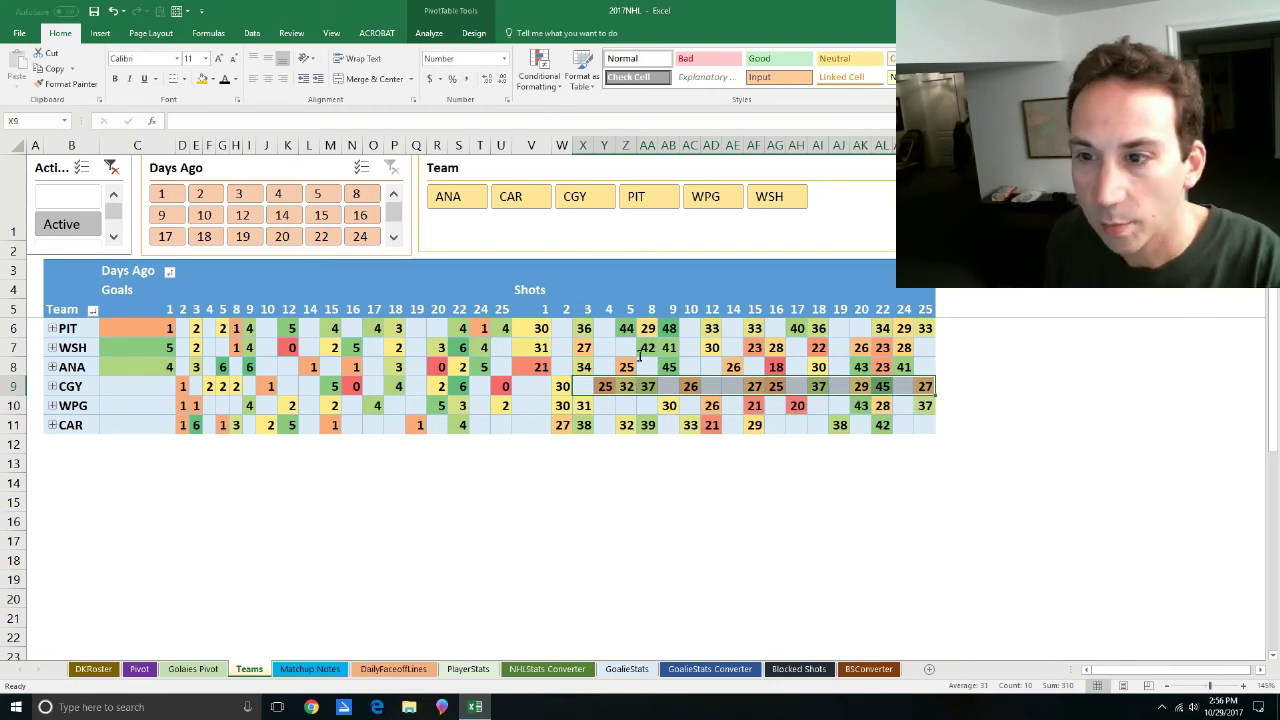
{"action": "left_click_drag", "start_coordinate": [570, 328], "coordinate": [845, 330]}
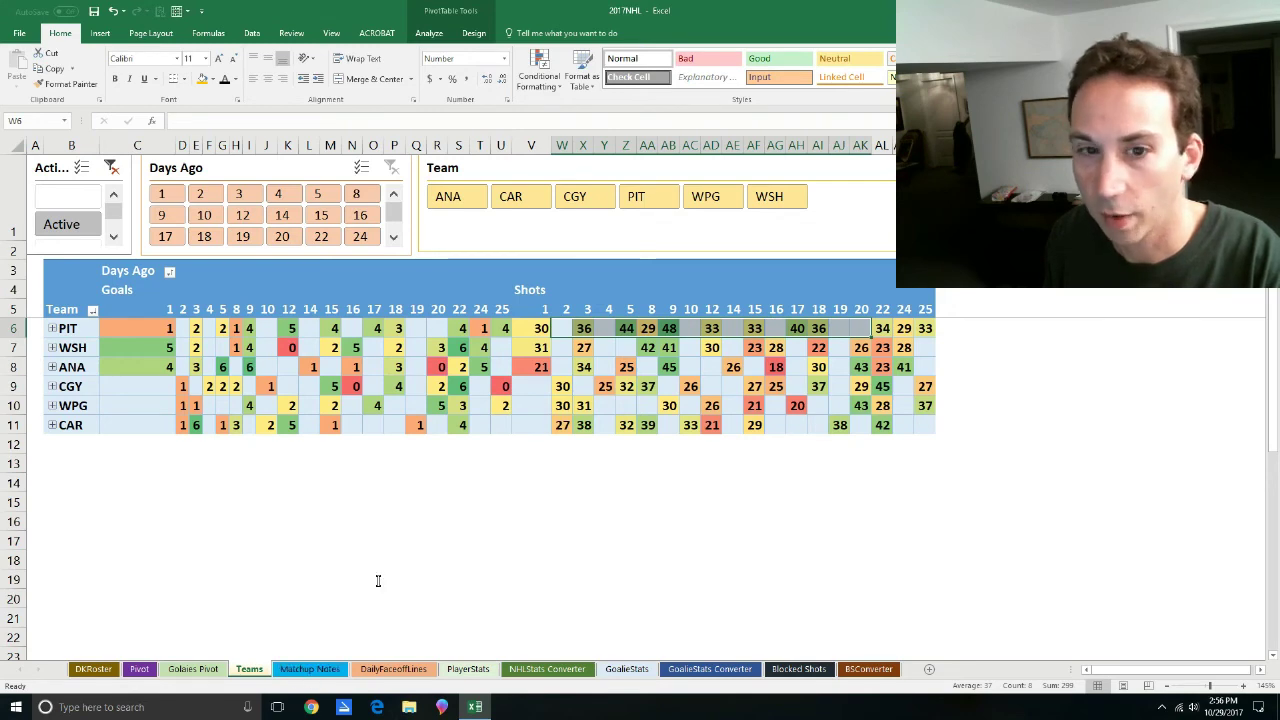
In the goalies pivot, highlight the second goalie's points from 2 to 18 days ago and select his name.
{"action": "left_click", "coordinate": [193, 669]}
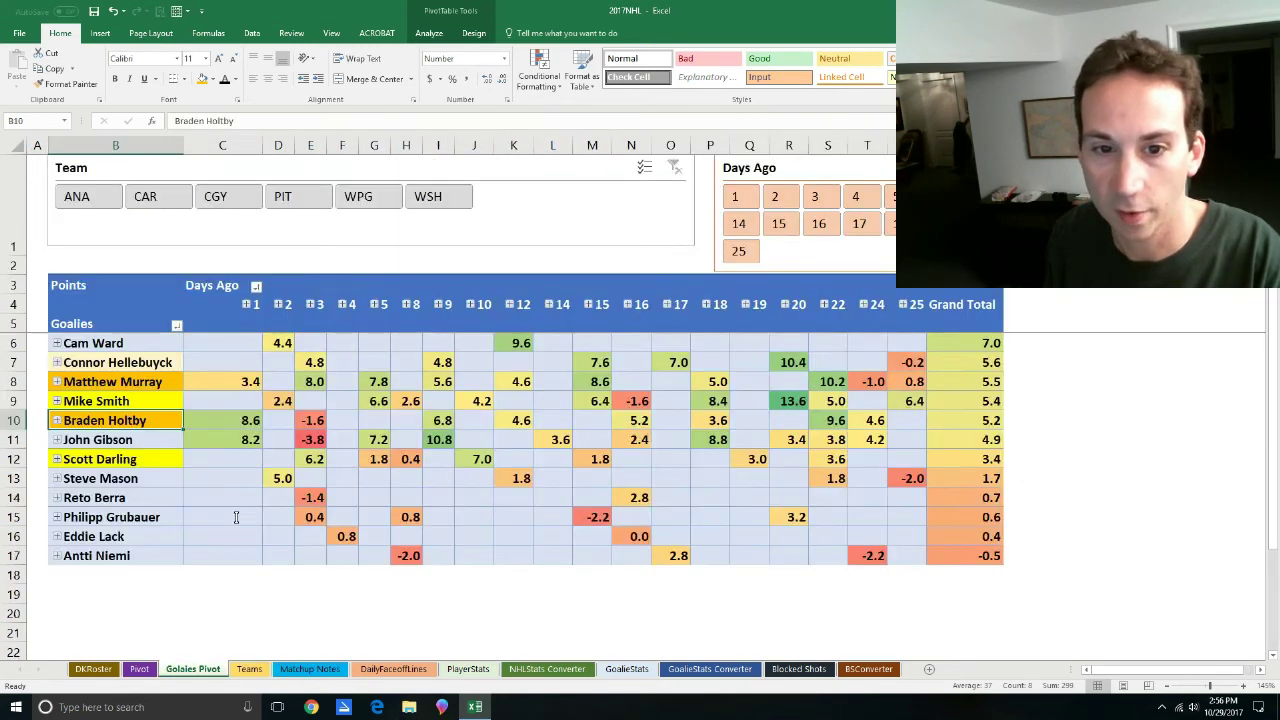
{"action": "left_click_drag", "start_coordinate": [291, 366], "coordinate": [715, 363]}
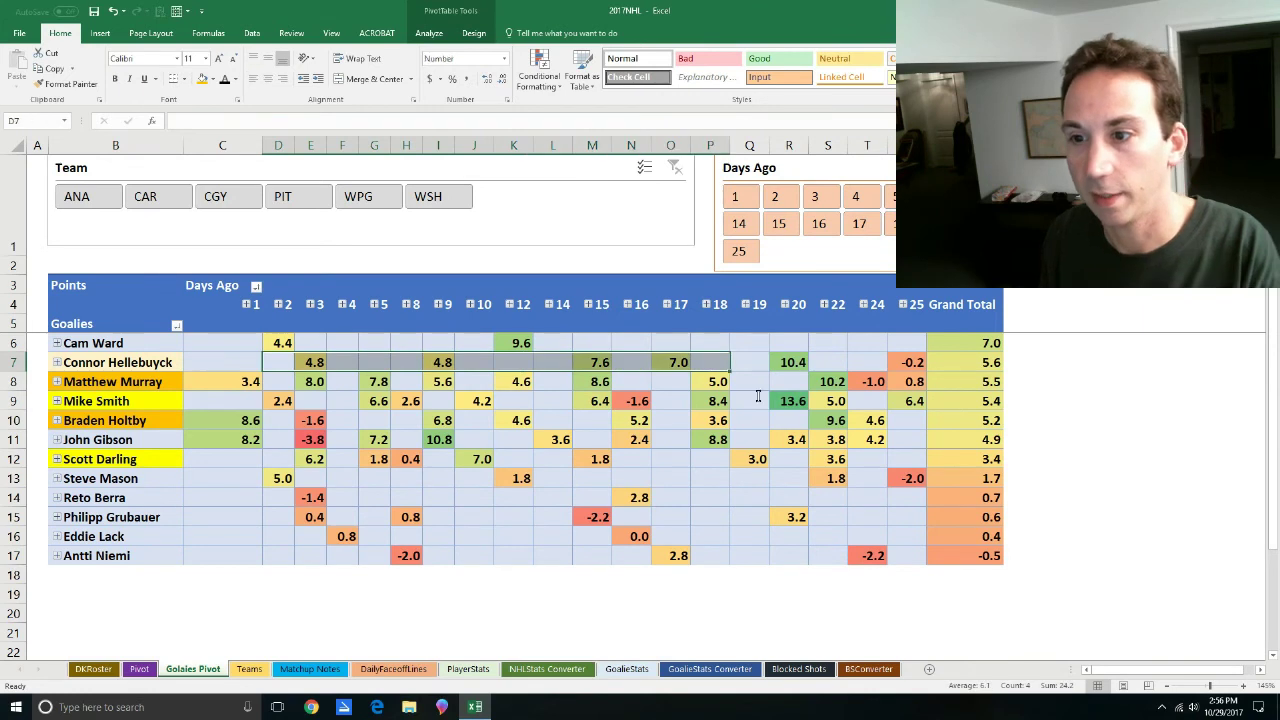
{"action": "left_click", "coordinate": [131, 364]}
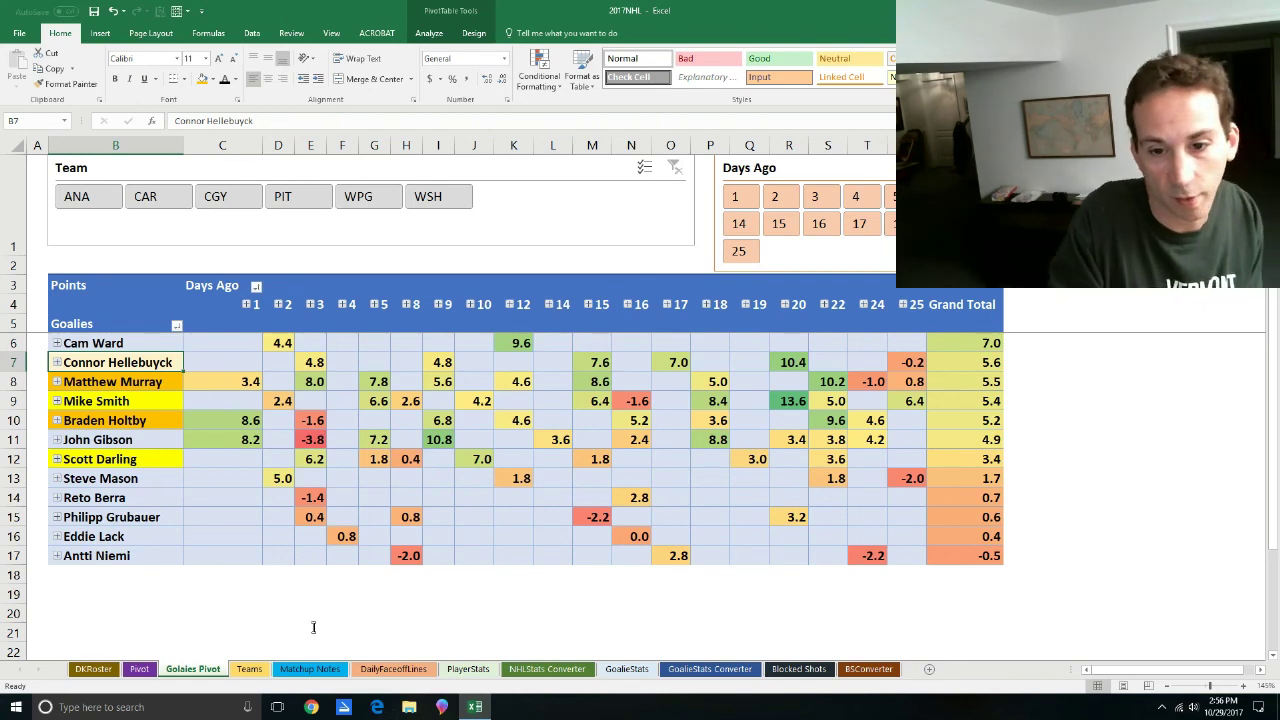
On the Teams sheet, highlight the WSH shots from 8 to 18 days ago and the ANA shots from 9 to 18 days ago.
{"action": "left_click", "coordinate": [247, 669]}
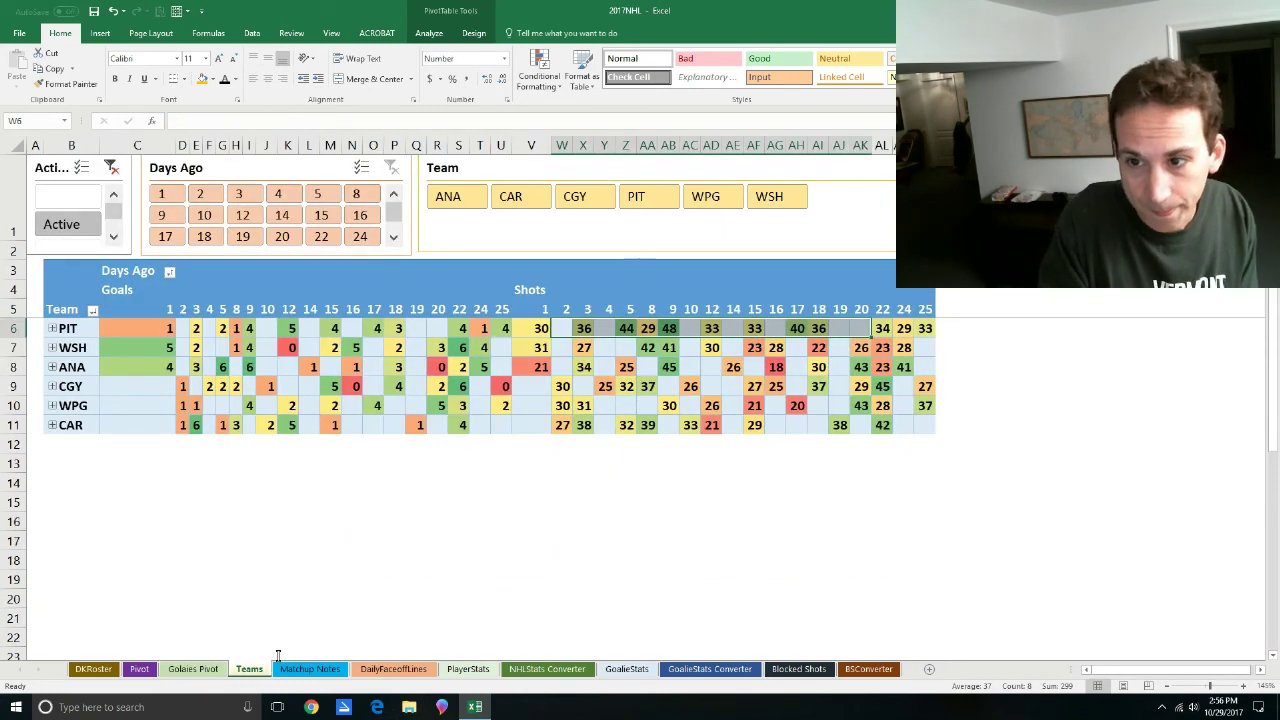
{"action": "left_click", "coordinate": [652, 350]}
{"action": "key", "text": "shift+Right"}
{"action": "key", "text": "shift+Right"}
{"action": "key", "text": "shift+Right"}
{"action": "key", "text": "shift+Right"}
{"action": "key", "text": "shift+Right"}
{"action": "key", "text": "shift+Right"}
{"action": "key", "text": "shift+Right"}
{"action": "key", "text": "shift+Right"}
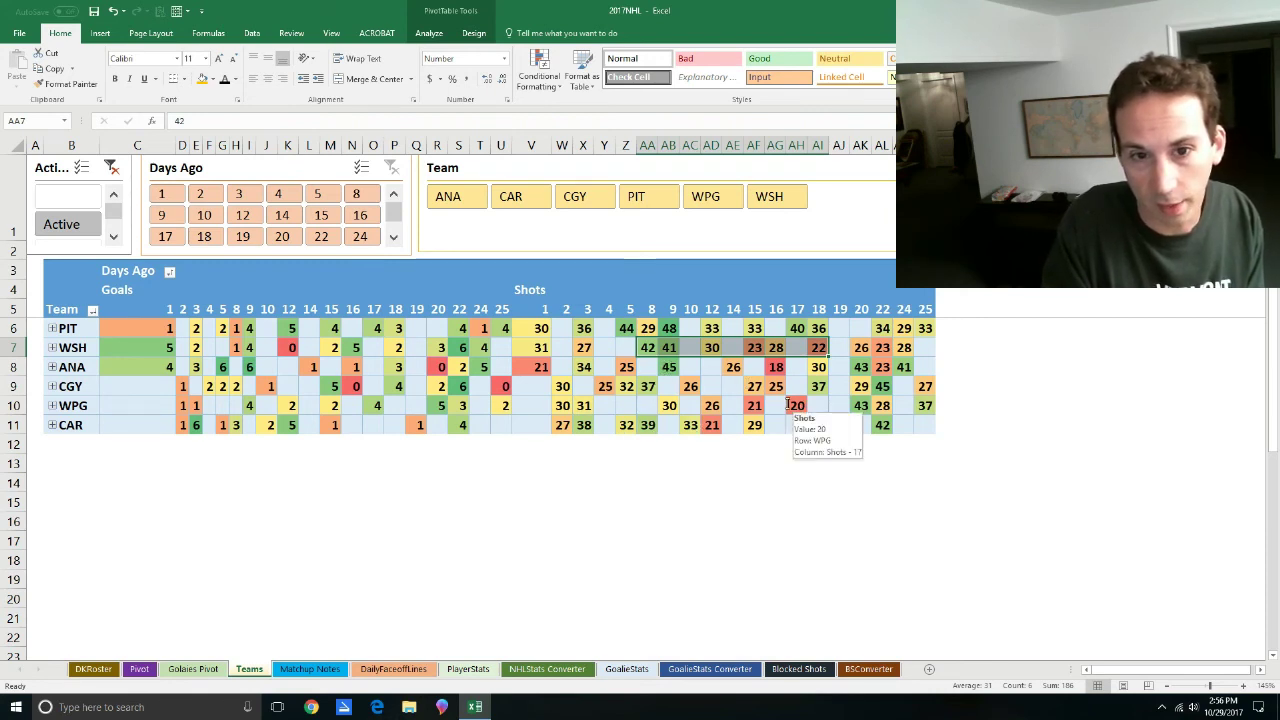
{"action": "left_click_drag", "start_coordinate": [669, 367], "coordinate": [822, 370]}
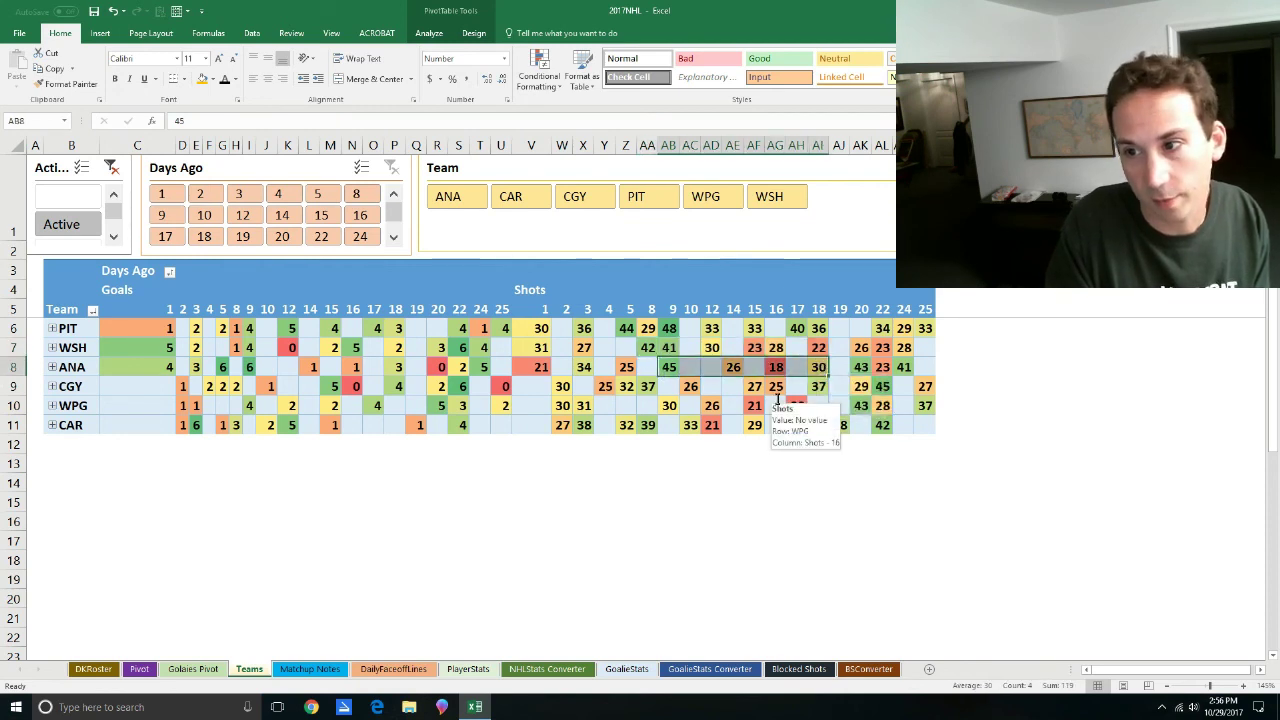
Compare the third and second goalies in the goalies pivot and briefly expand the seventh goalie to check his team.
{"action": "left_click", "coordinate": [193, 669]}
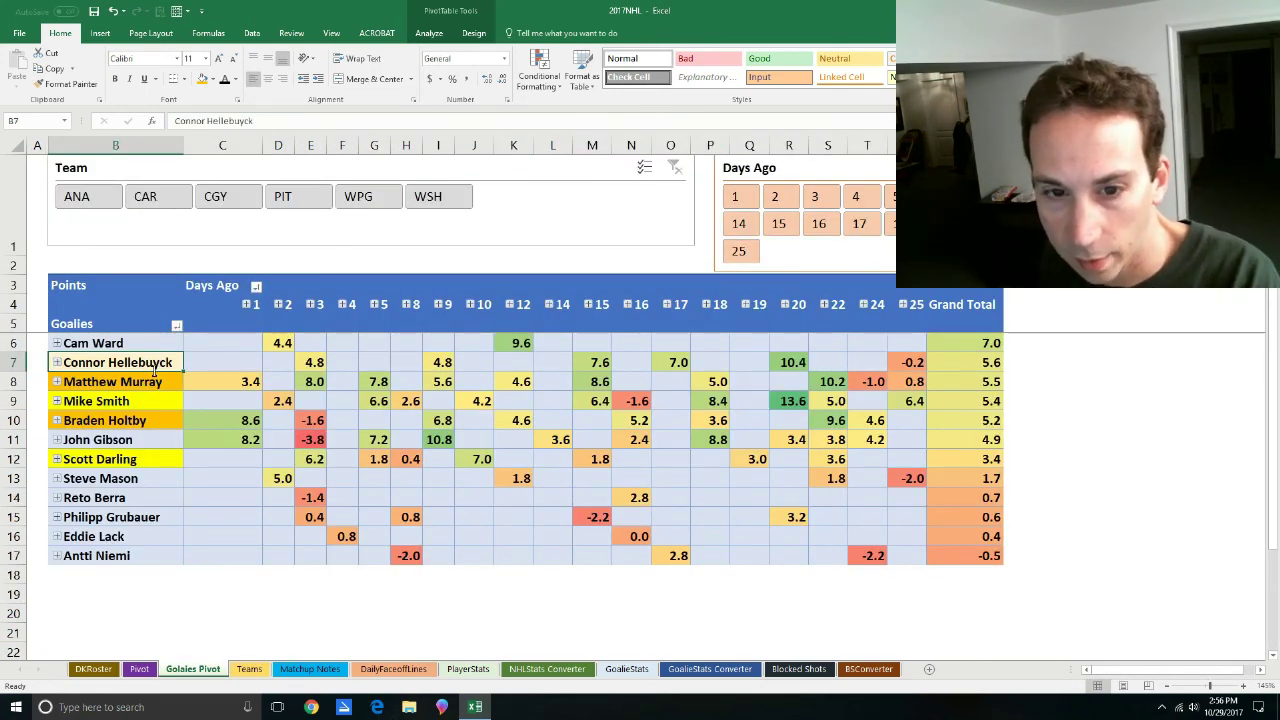
{"action": "left_click", "coordinate": [157, 382]}
{"action": "left_click", "coordinate": [155, 359]}
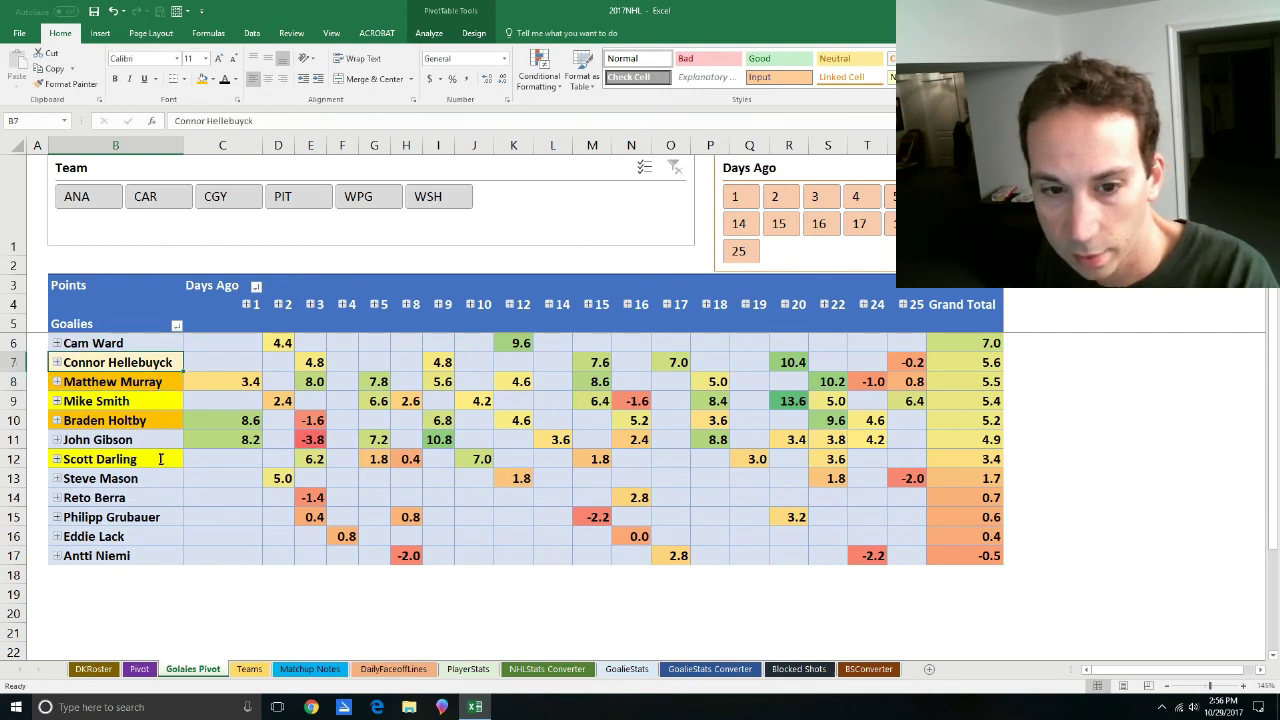
{"action": "left_click", "coordinate": [57, 460]}
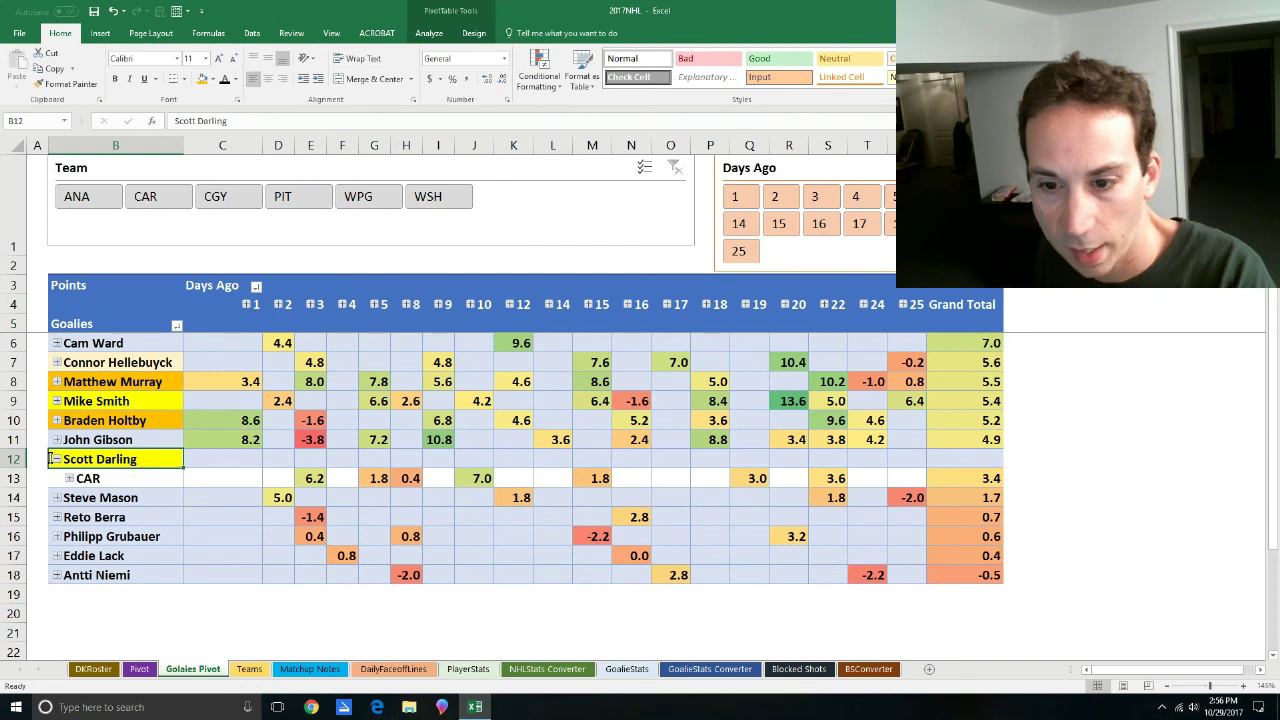
{"action": "left_click", "coordinate": [56, 459]}
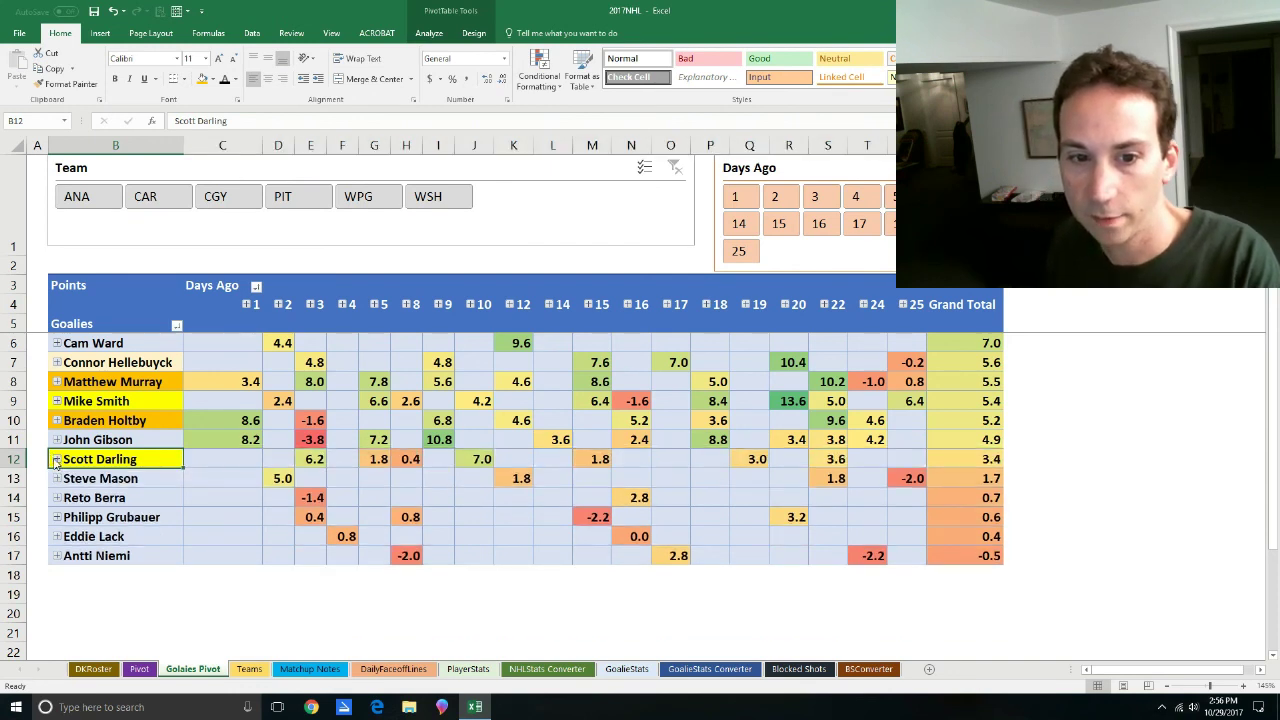